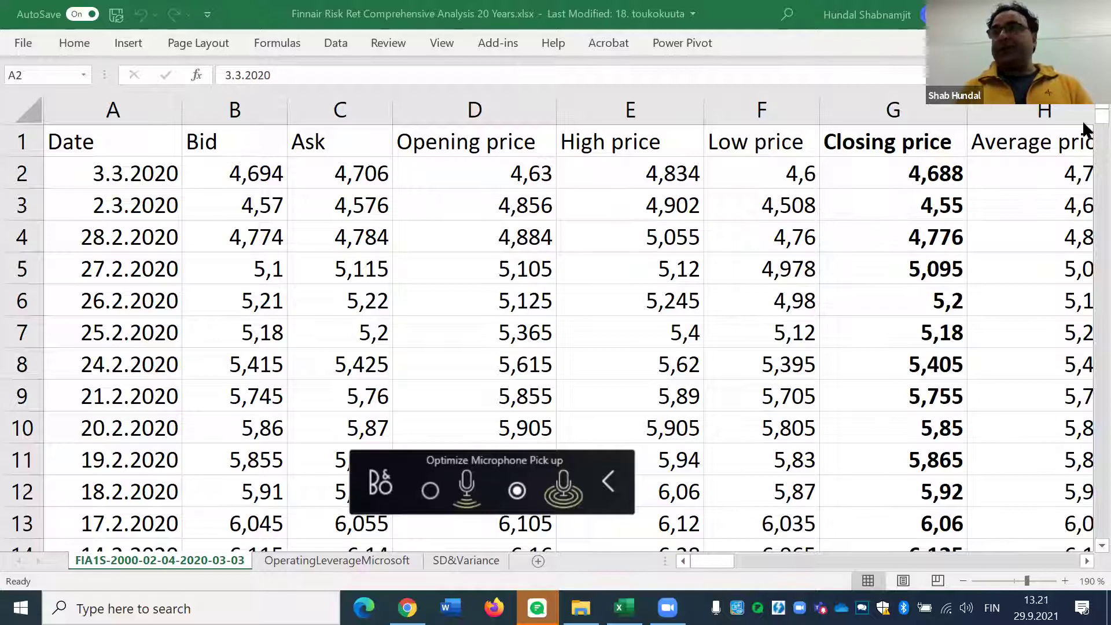
- Examine the Bid and Ask column headers of the Finnair share price data
left_click_drag(1084, 140, 1083, 103)
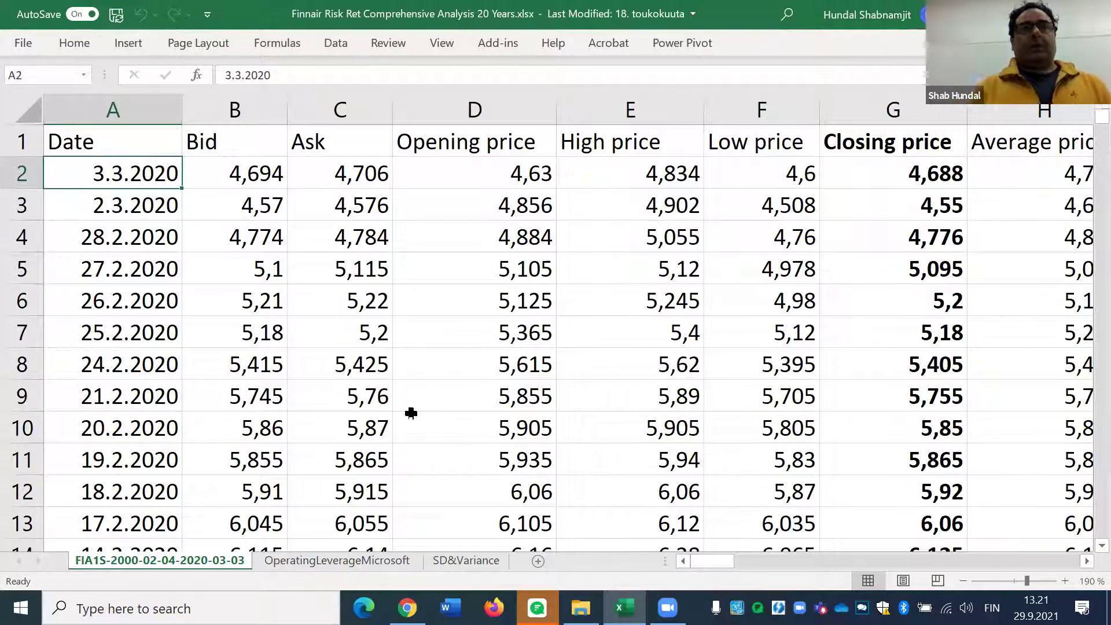
left_click(234, 149)
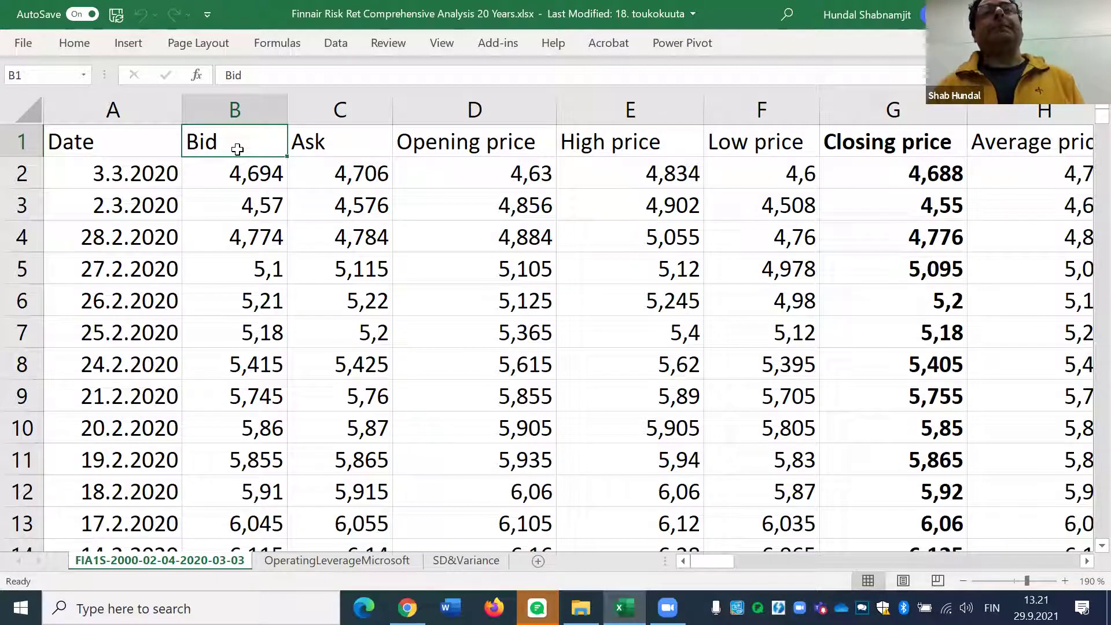
left_click(313, 138)
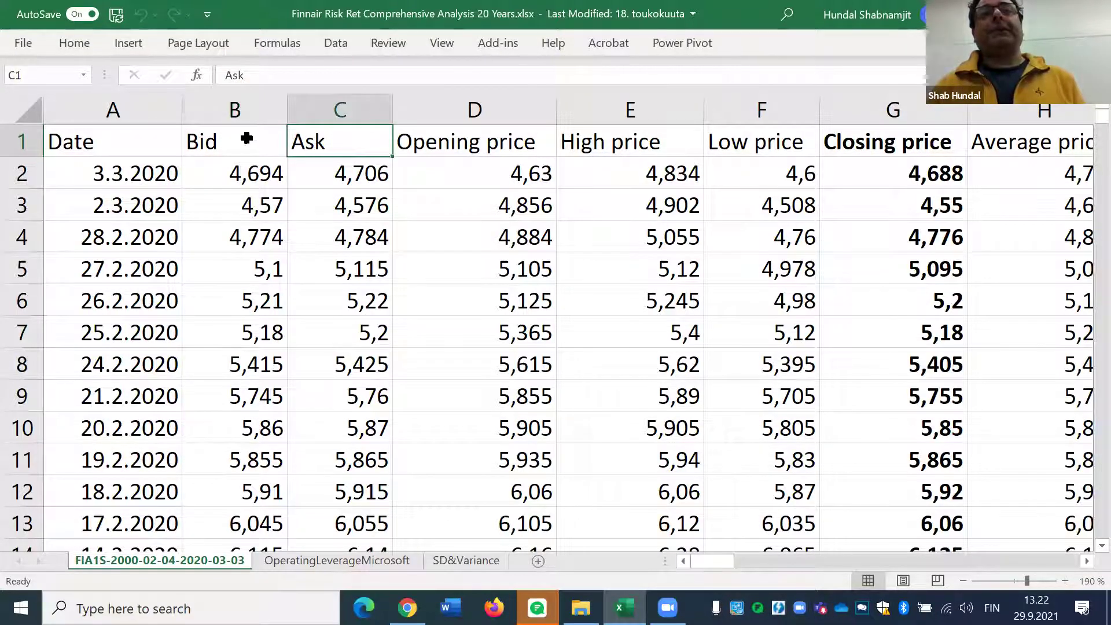
left_click(247, 138)
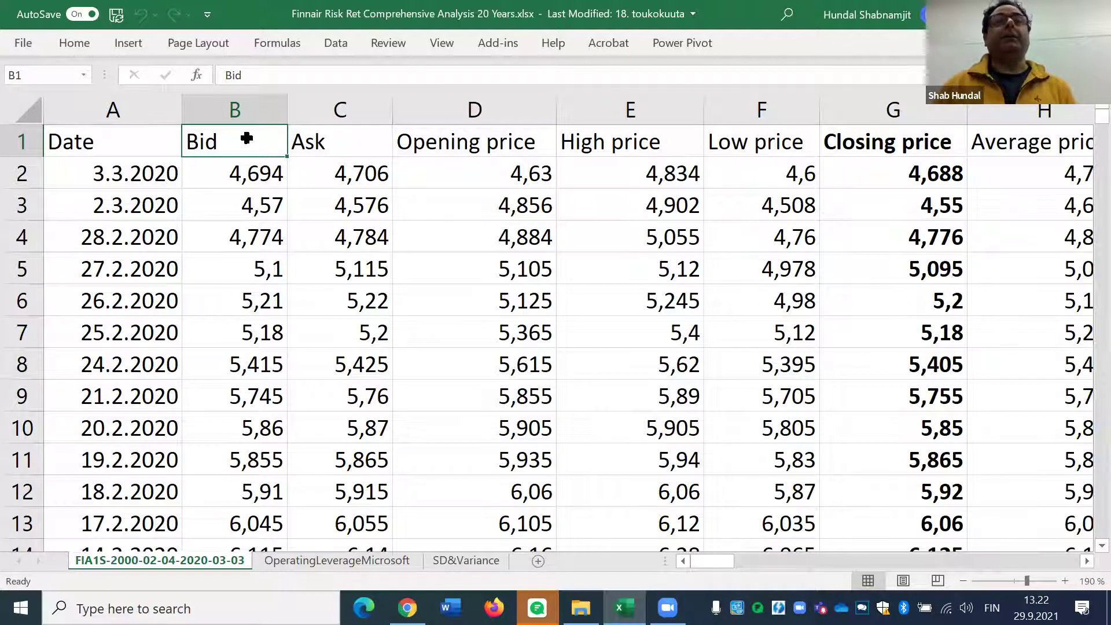
left_click(328, 139)
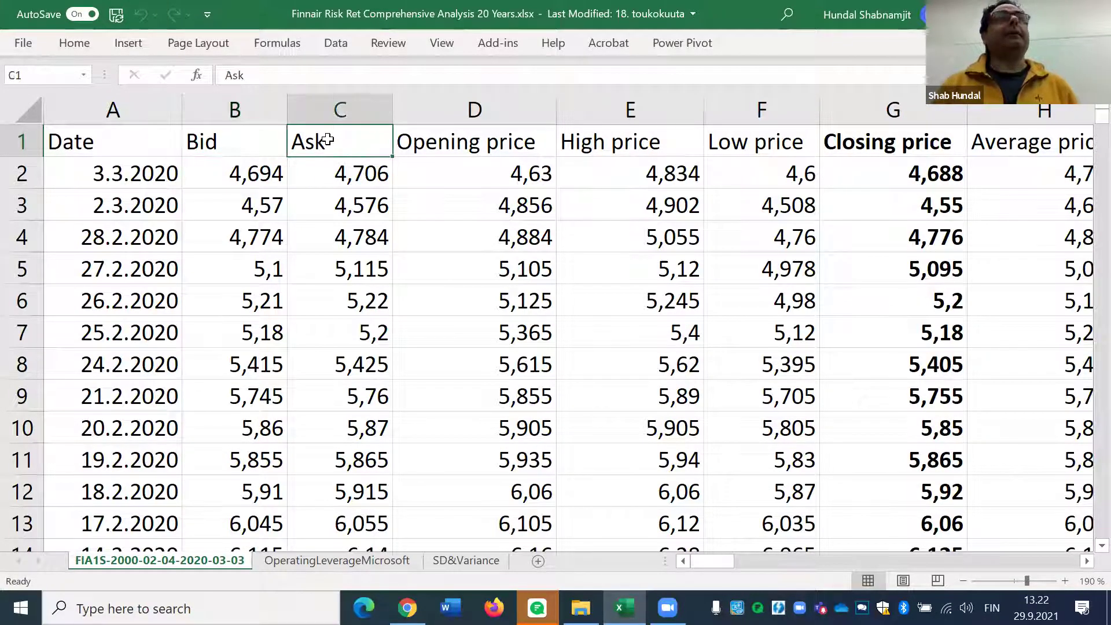
left_click(249, 144)
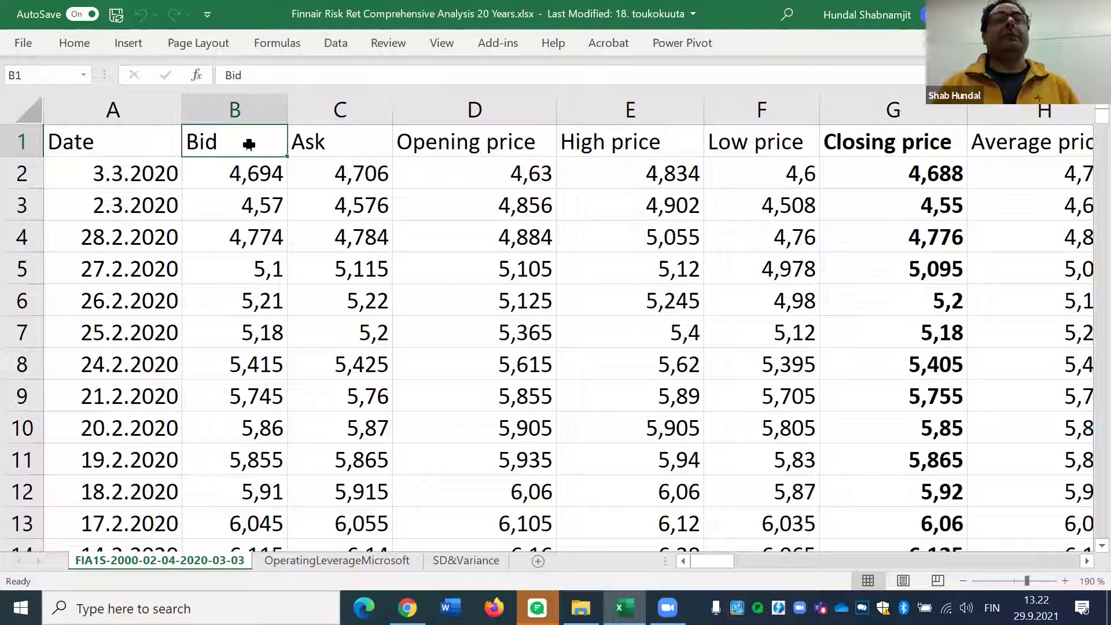
left_click(321, 139)
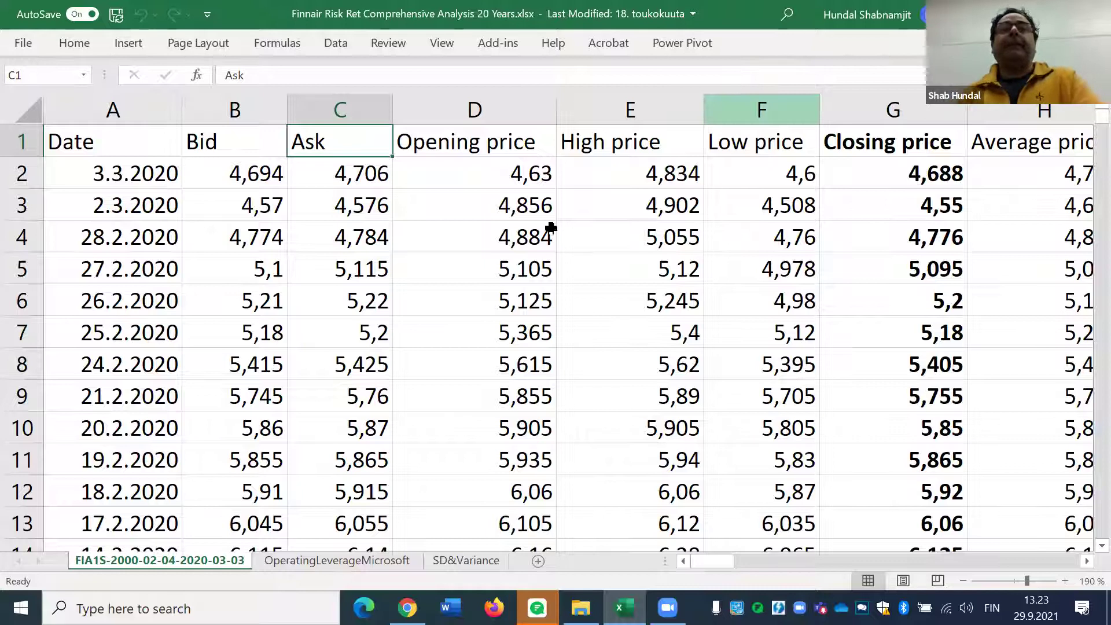
- Compare the bid and ask quotes for the trading days from 3.3.2020 back to 26.2.2020
left_click(351, 180)
left_click(350, 202)
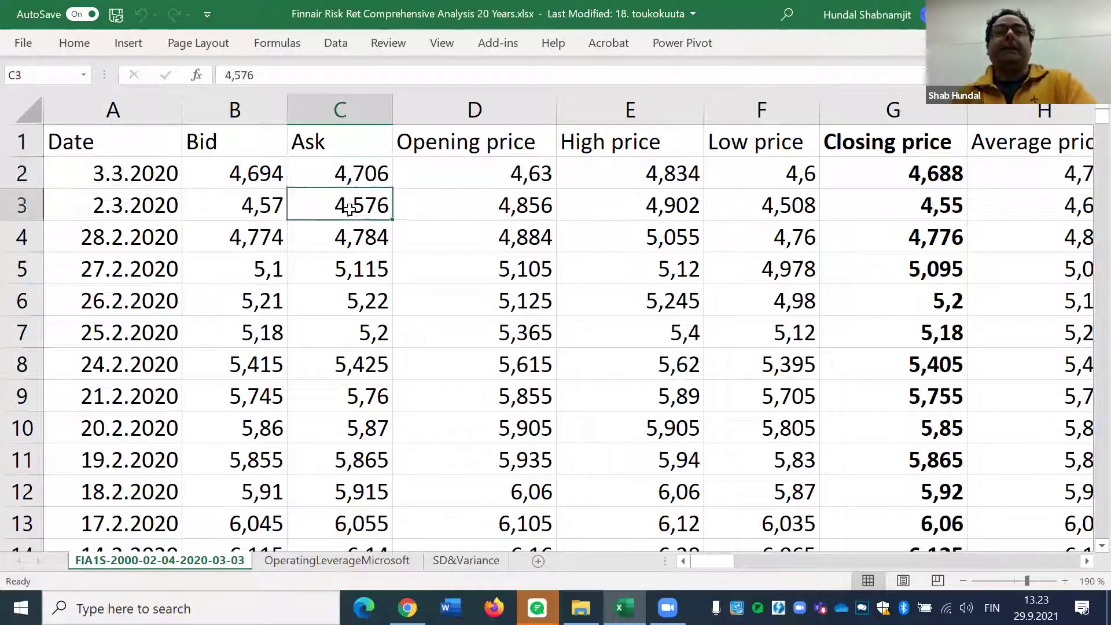
left_click(349, 227)
left_click(258, 243)
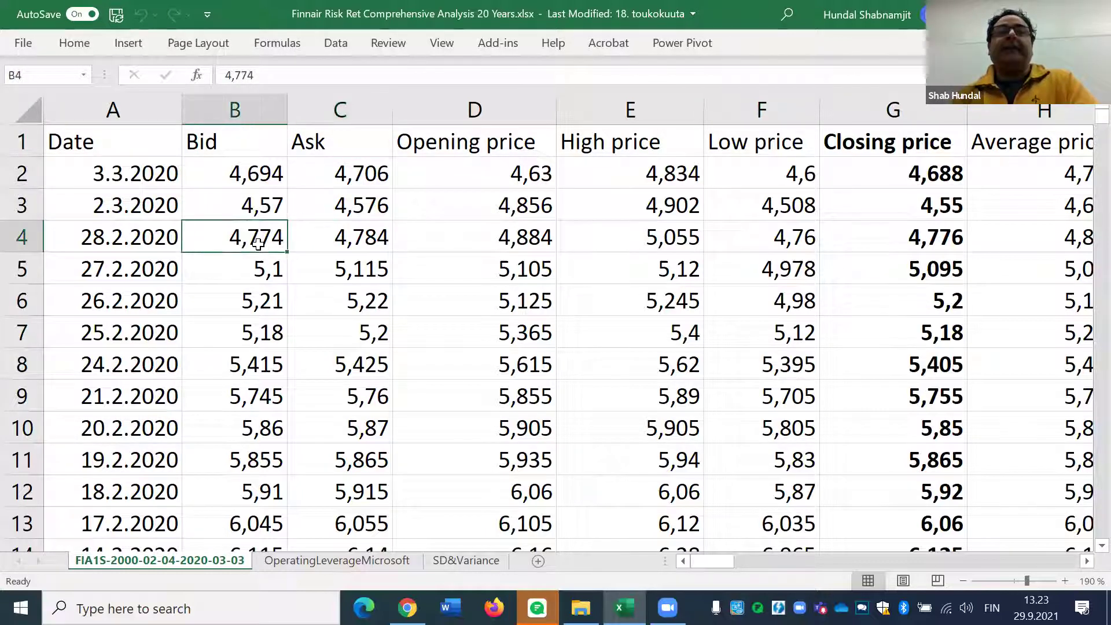
left_click(346, 282)
left_click(345, 305)
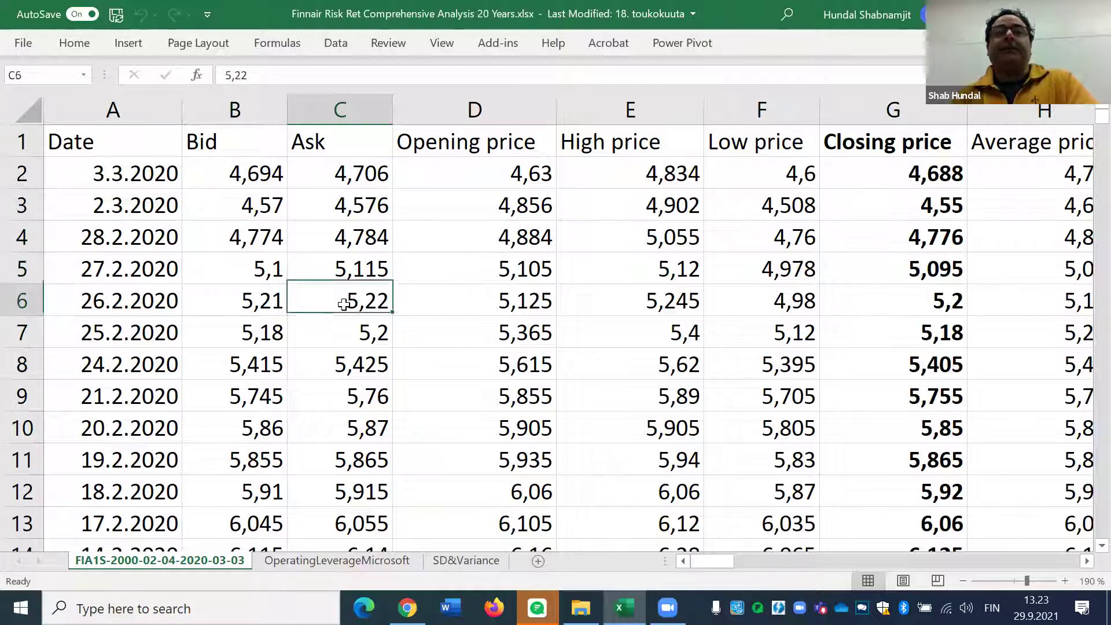
left_click(235, 303)
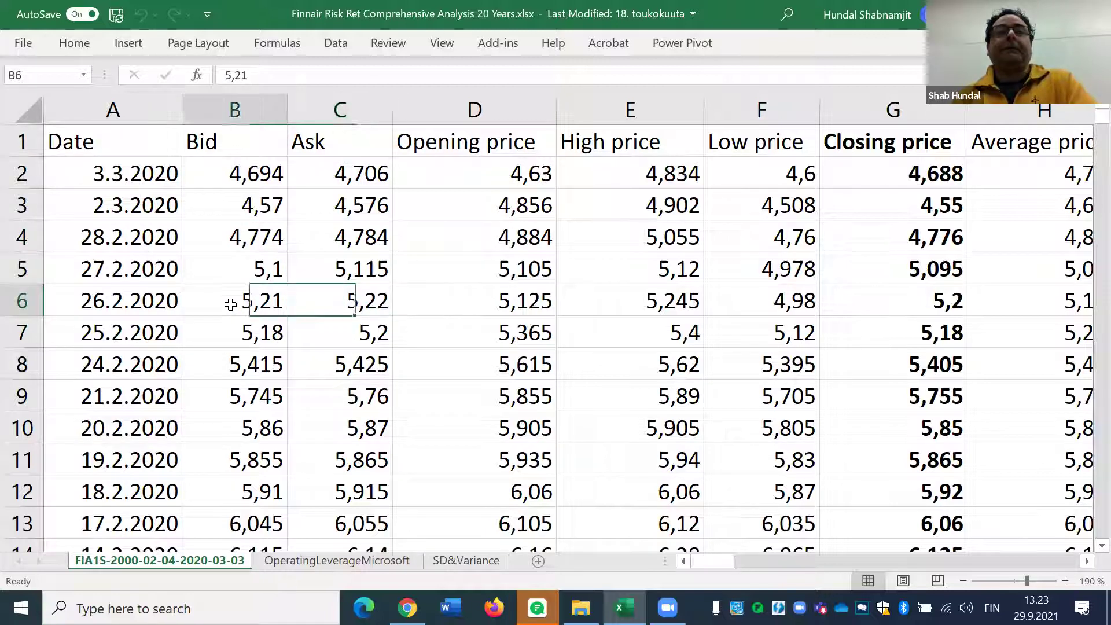
left_click(355, 305)
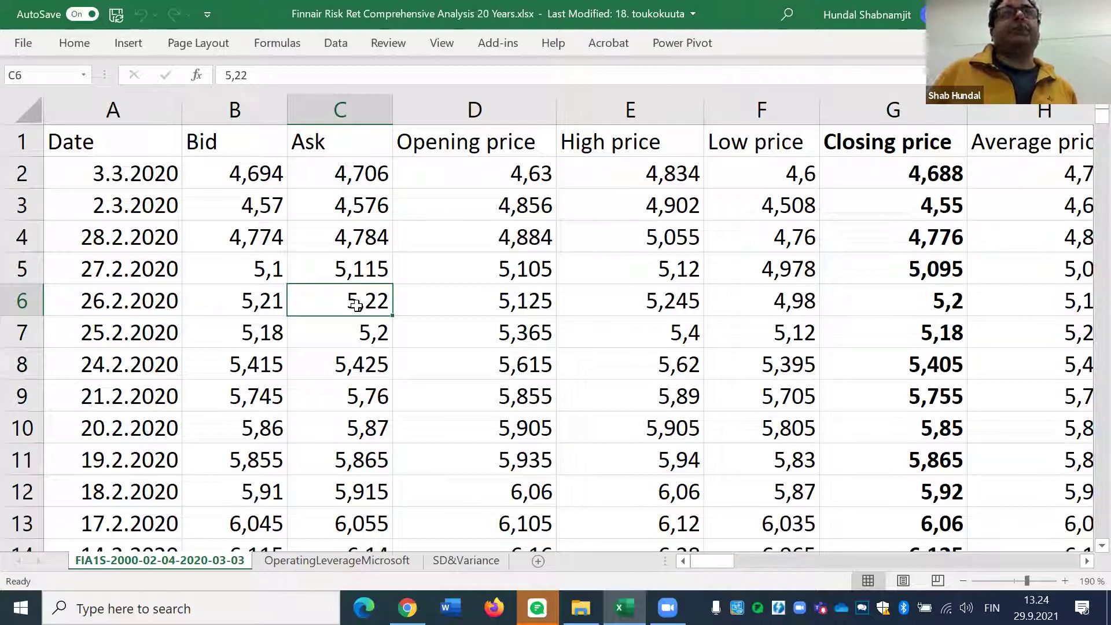
- Examine the bid and ask prices quoted for 3.3.2020 in row 2
left_click(323, 183)
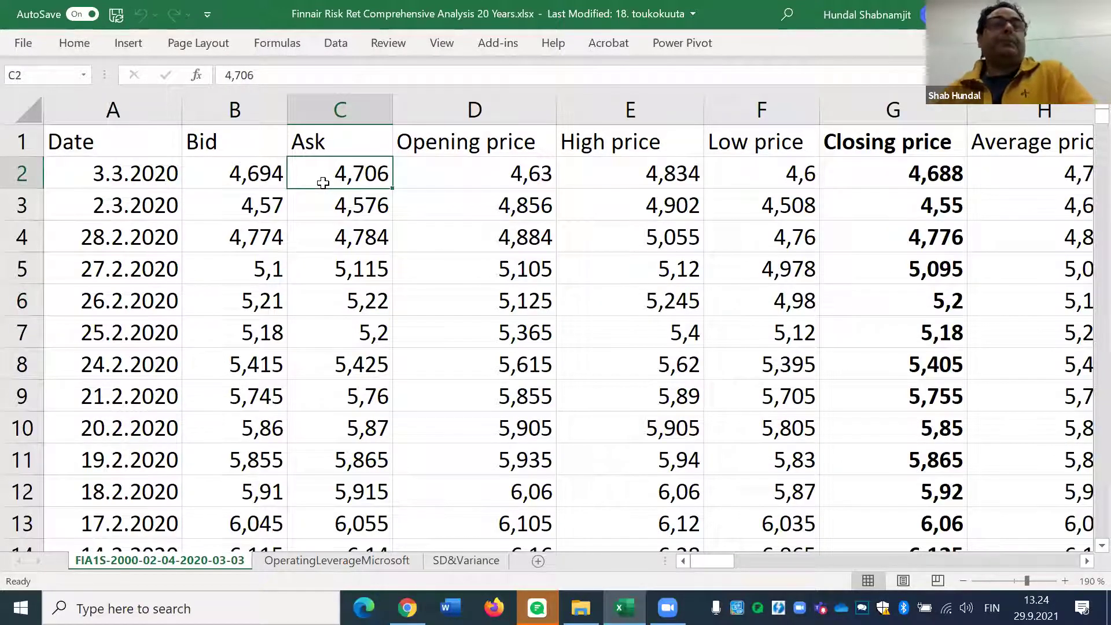
left_click(136, 174)
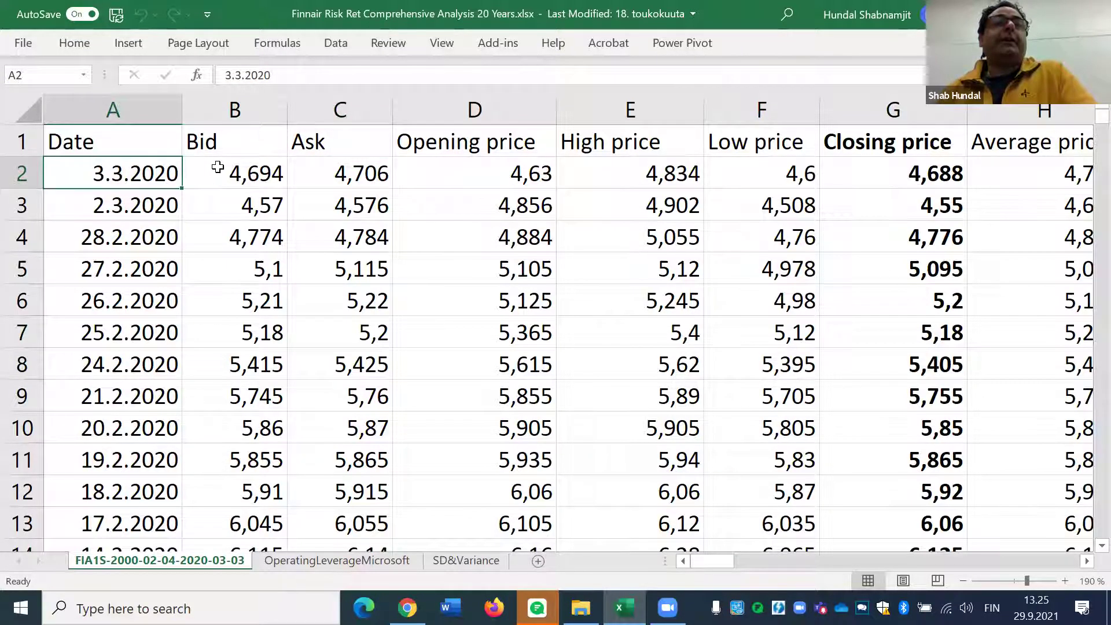
left_click(218, 167)
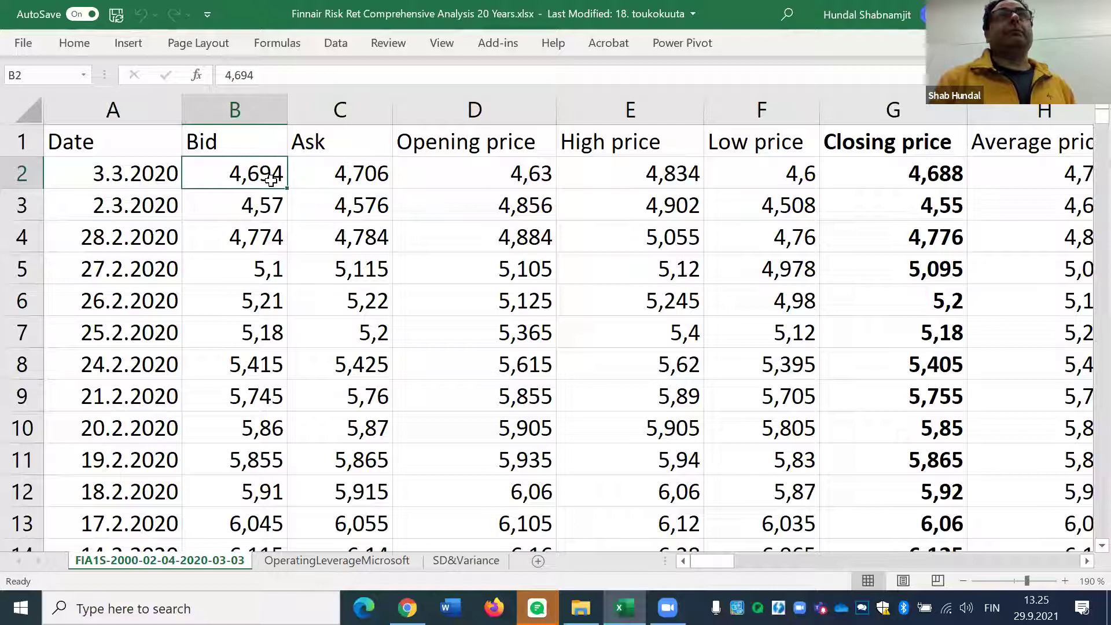
left_click(322, 176)
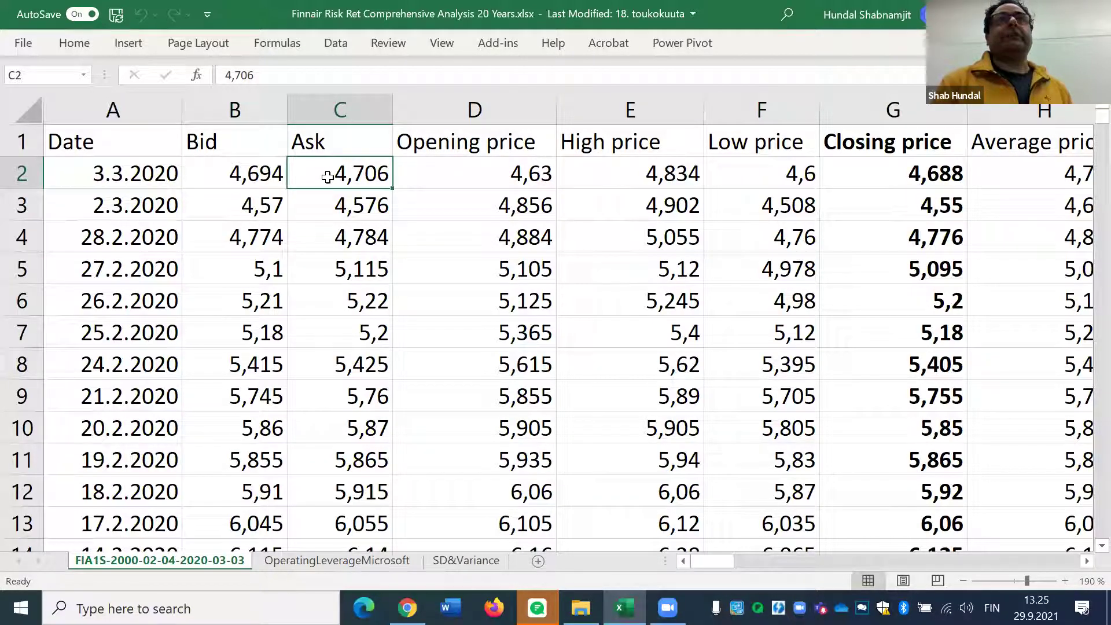
left_click(240, 174)
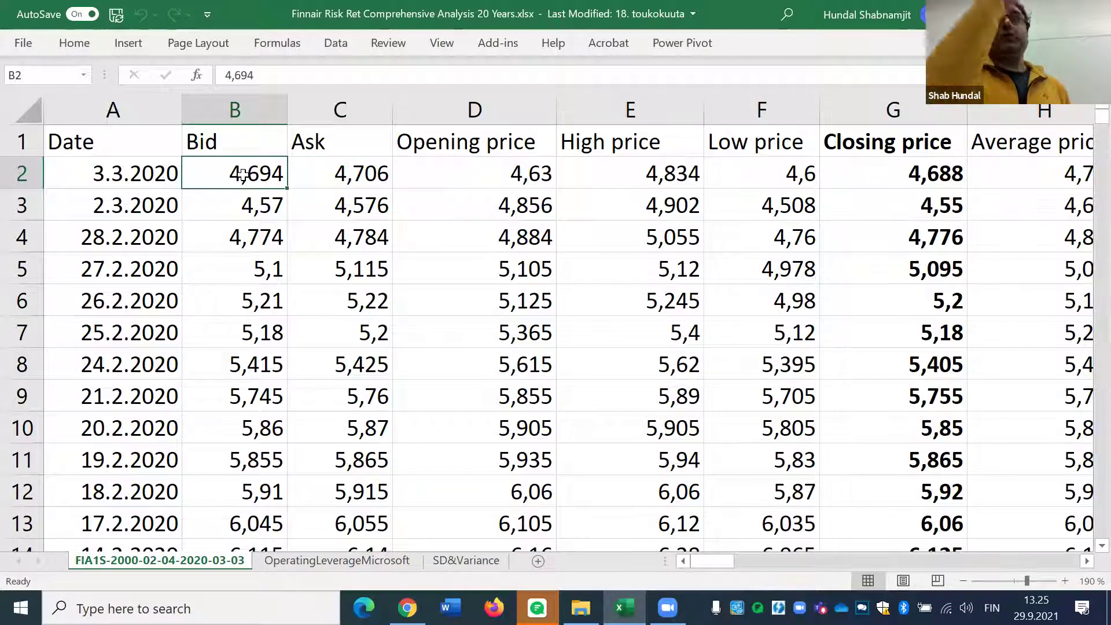
left_click(342, 178)
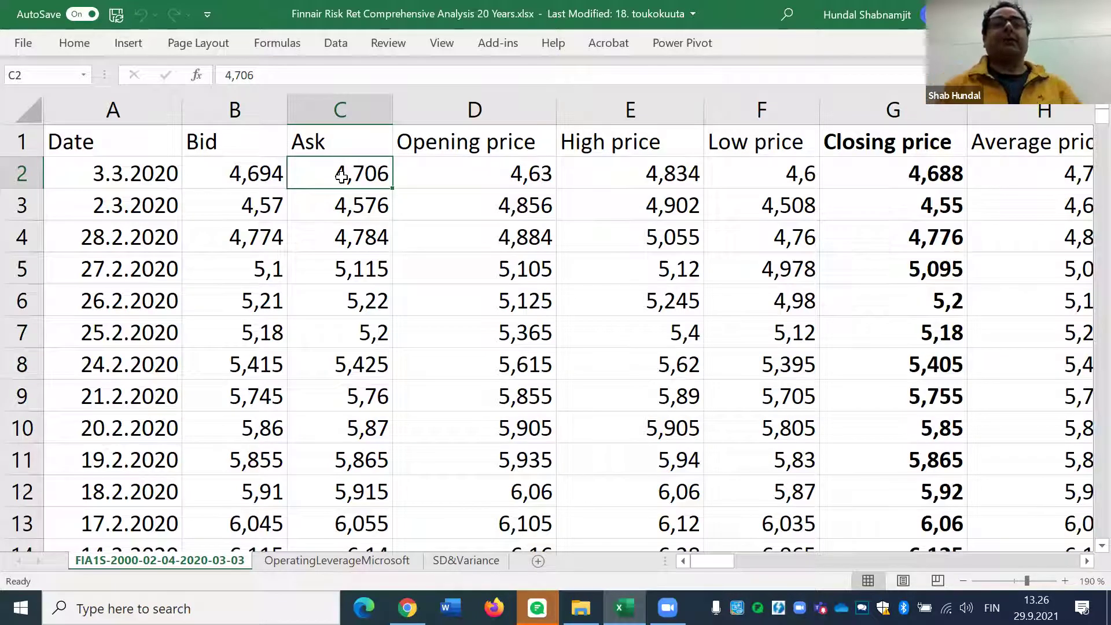
left_click(249, 172)
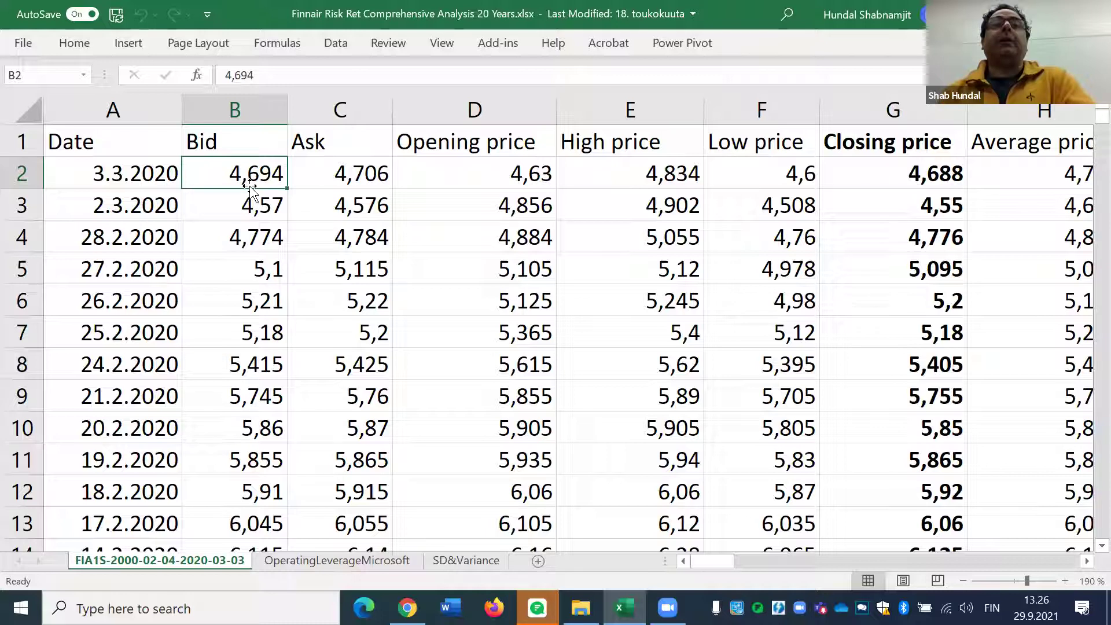
left_click(304, 177)
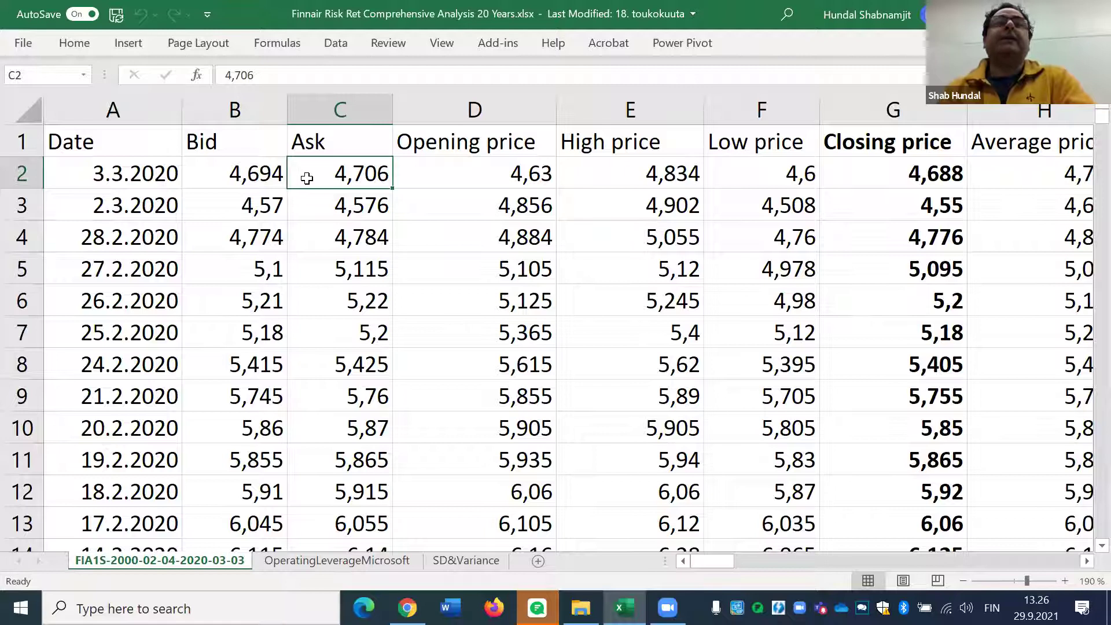
left_click(220, 170)
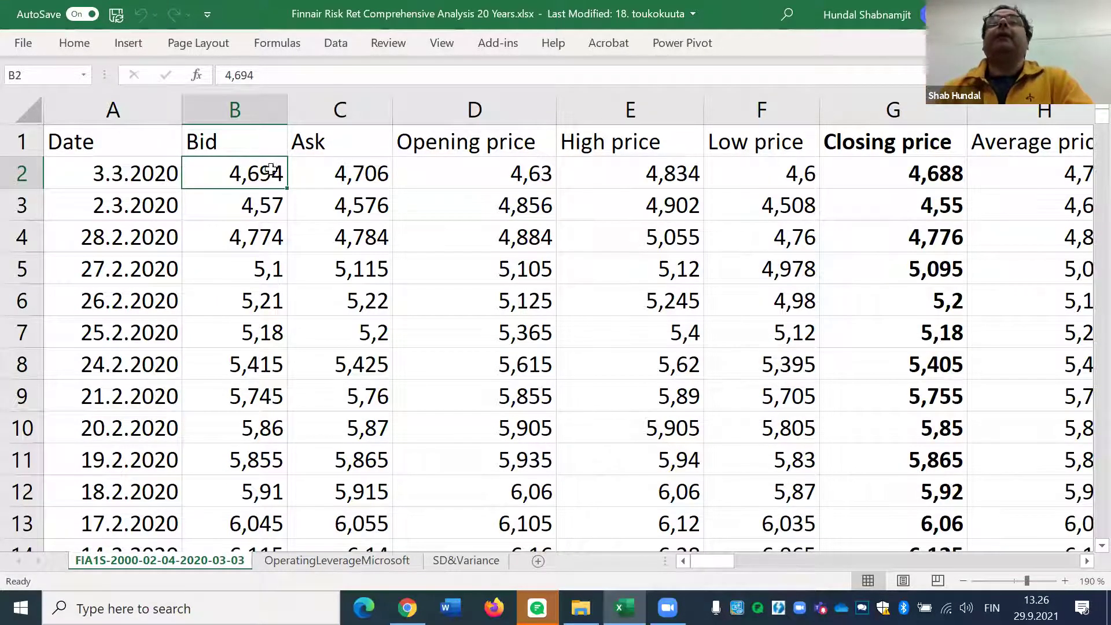
left_click(337, 174)
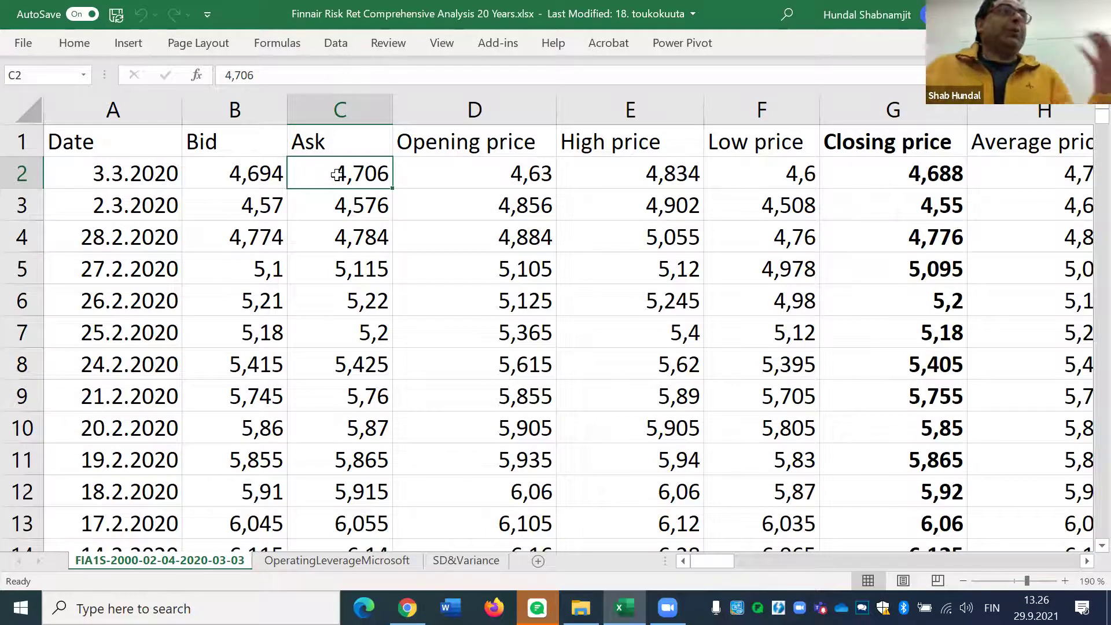
- Review the opening, high, low, closing and average prices for 3.3.2020
left_click(446, 174)
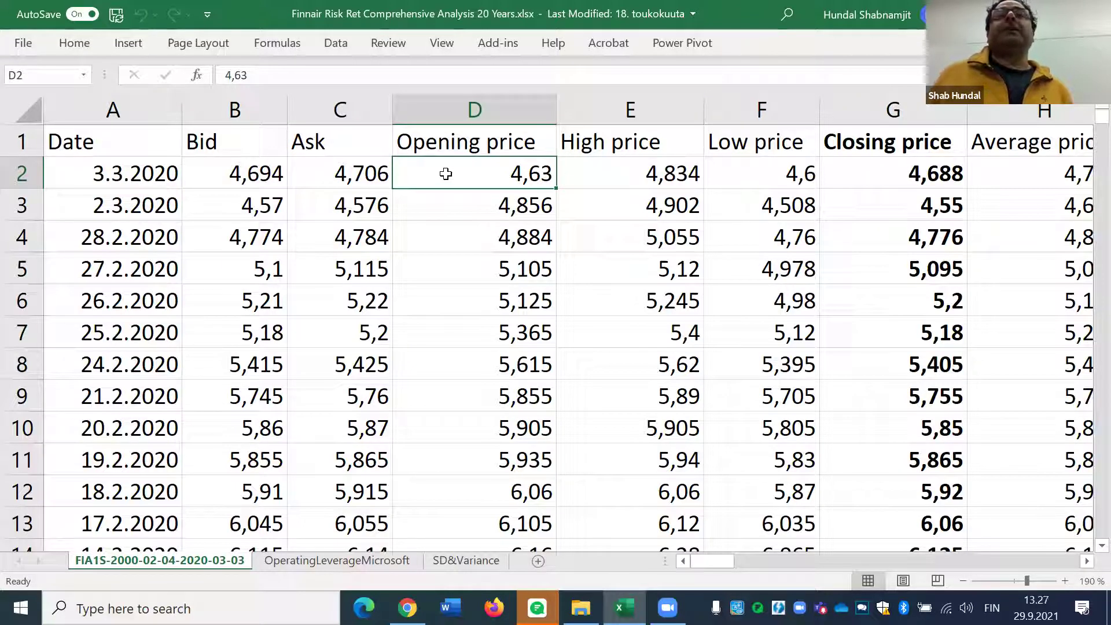
left_click(618, 168)
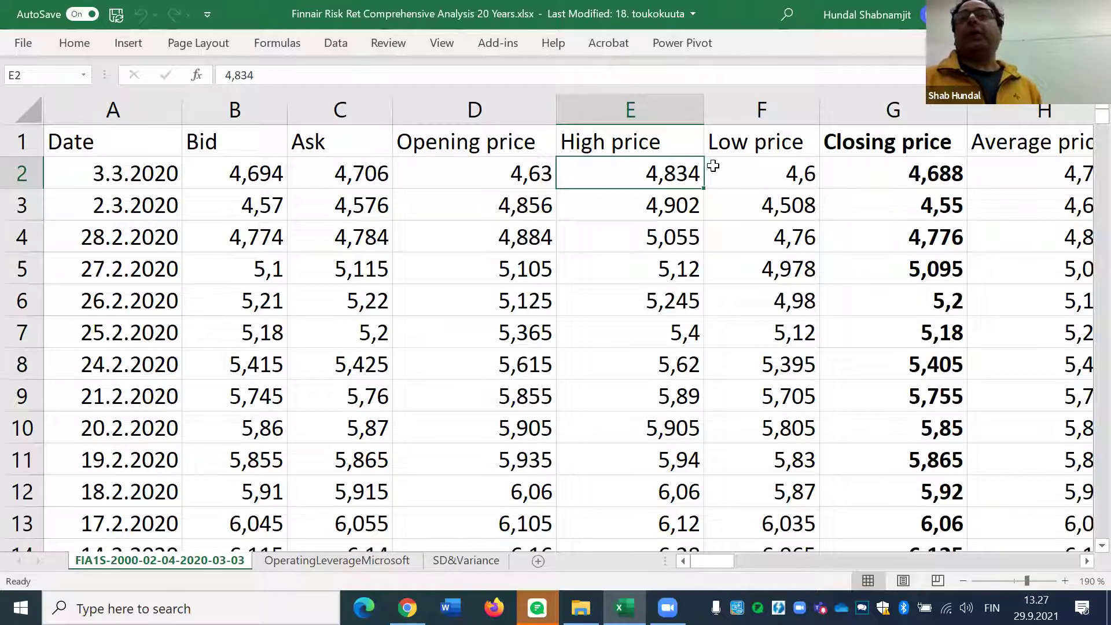
left_click(755, 169)
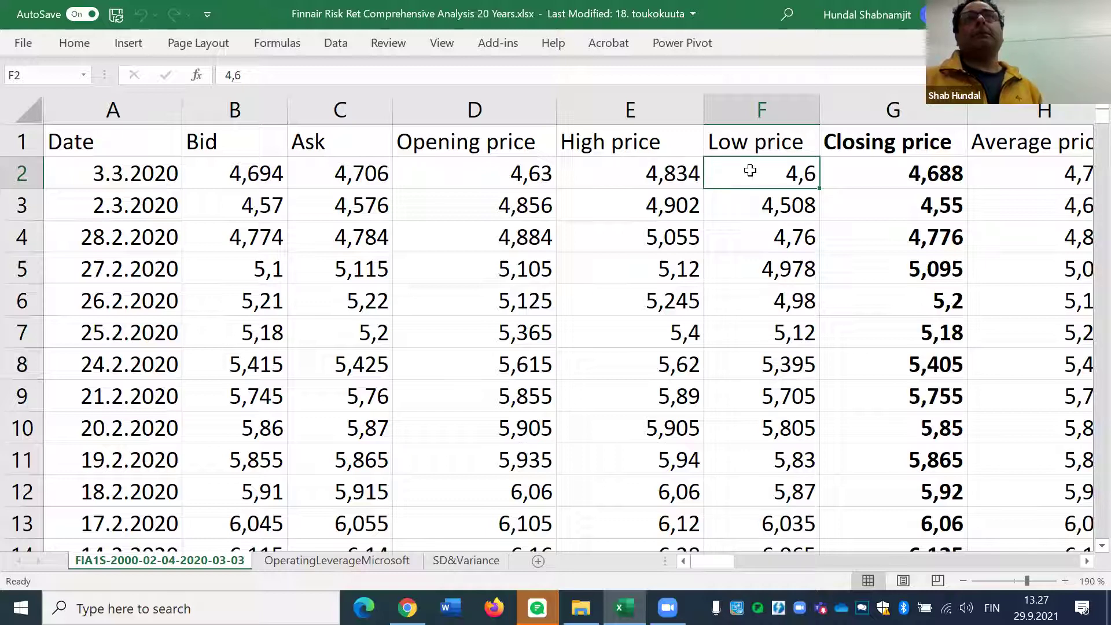
left_click(854, 175)
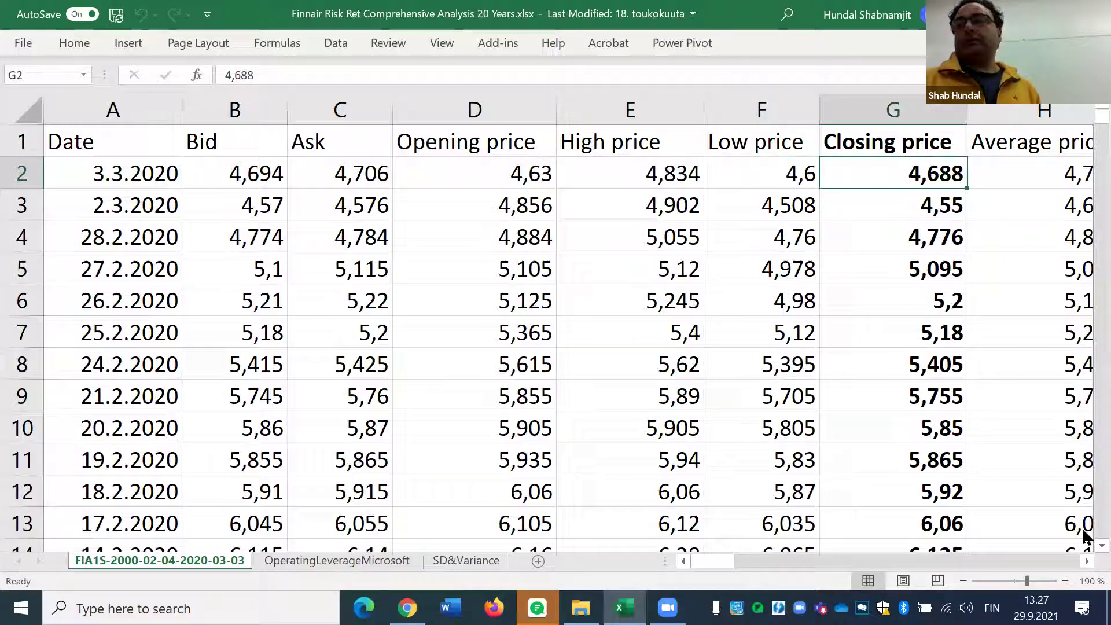
left_click(1086, 562)
left_click(1086, 562)
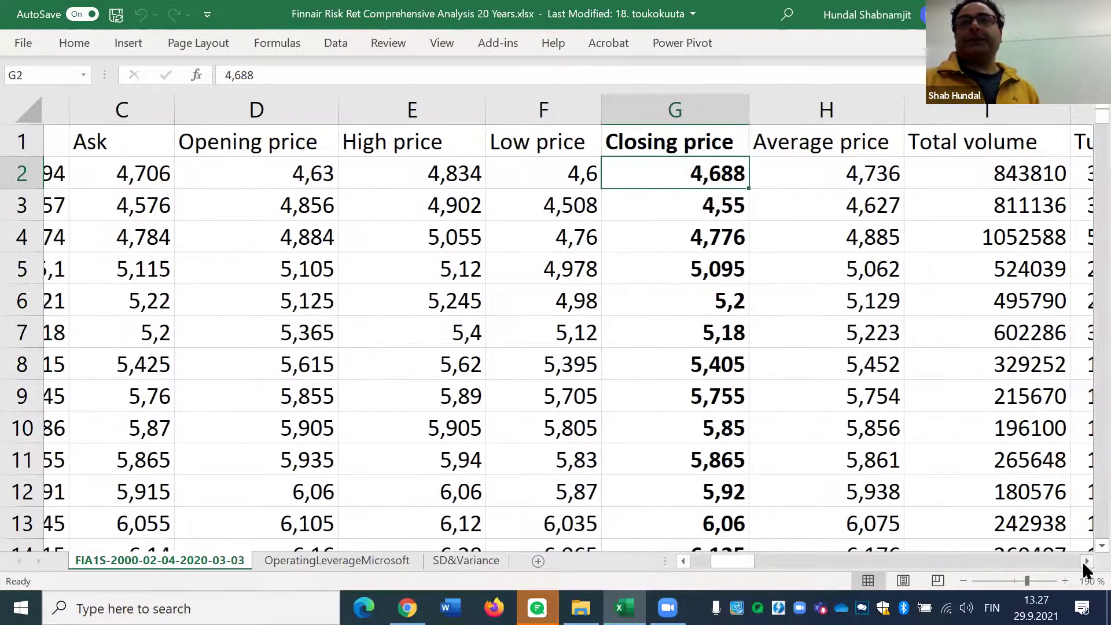
left_click(1087, 562)
left_click(1087, 561)
left_click(1087, 561)
left_click(1086, 562)
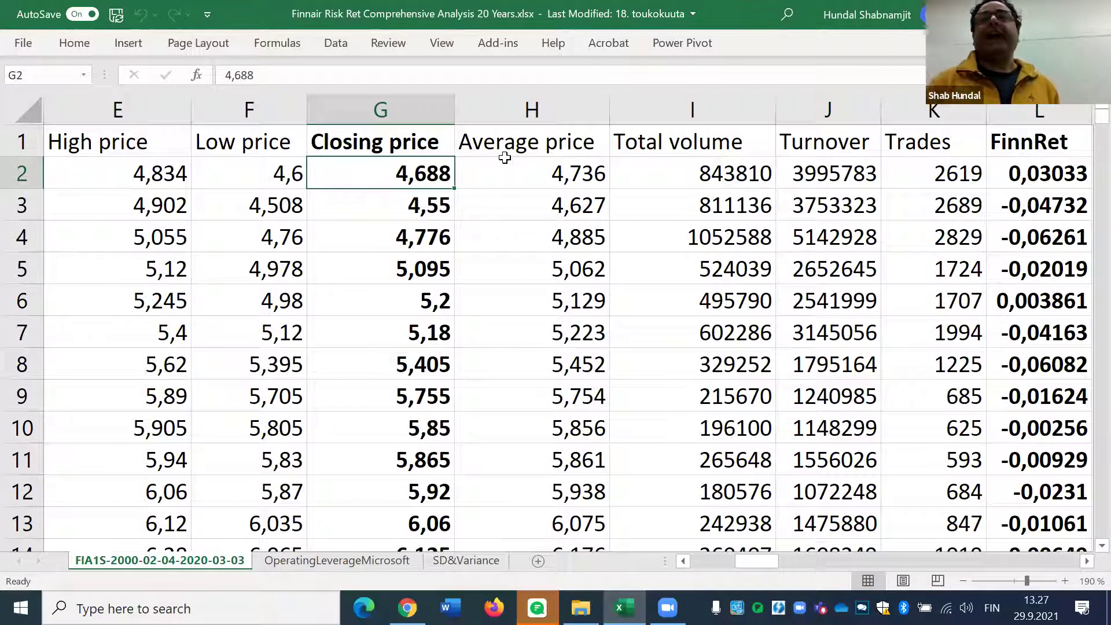
left_click(511, 176)
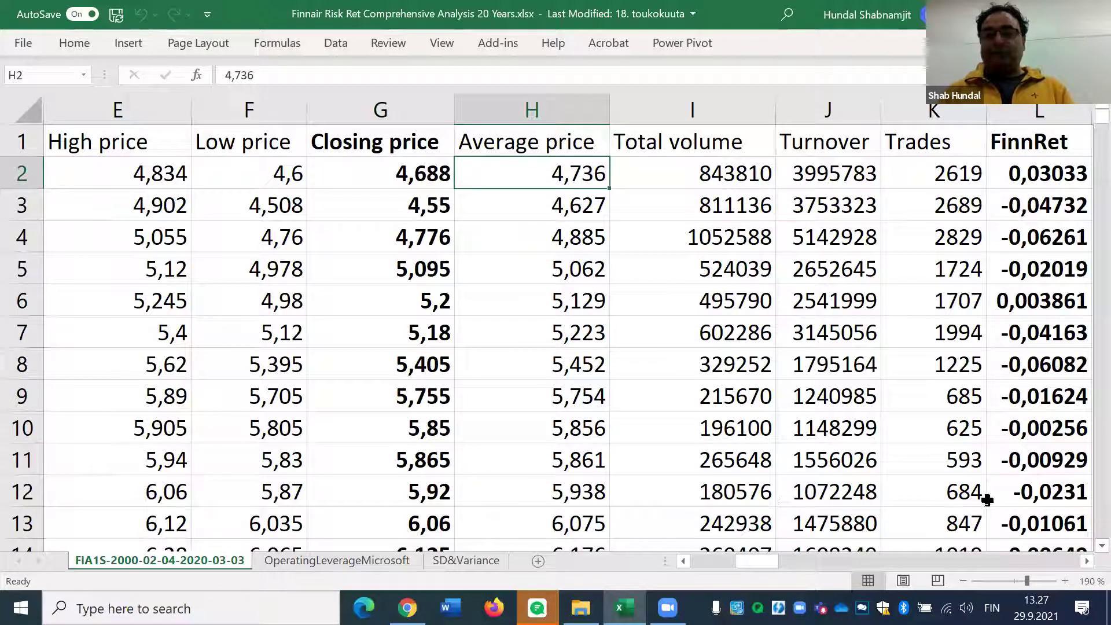
- Inspect the entire Closing price column, then return to a single cell in the Average price column
left_click_drag(767, 559, 746, 557)
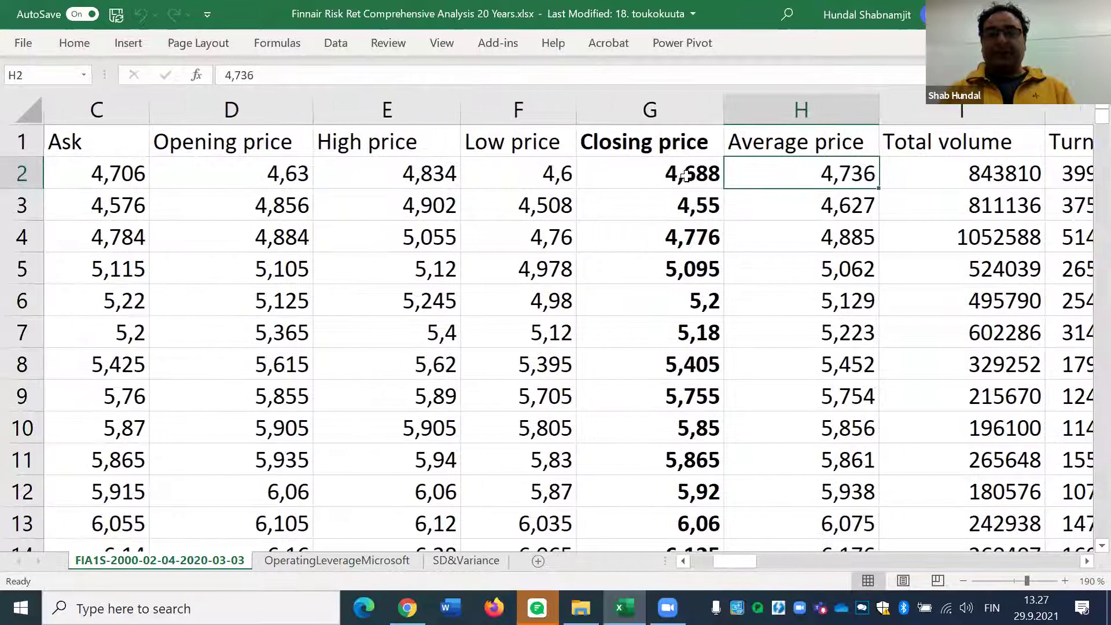
left_click(666, 115)
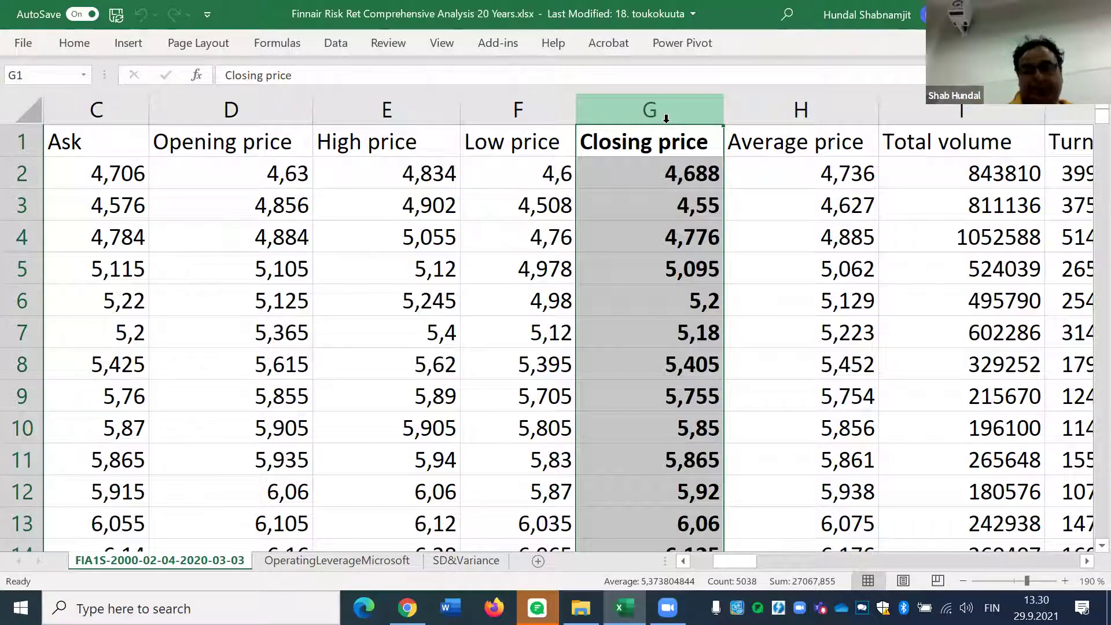
left_click(832, 193)
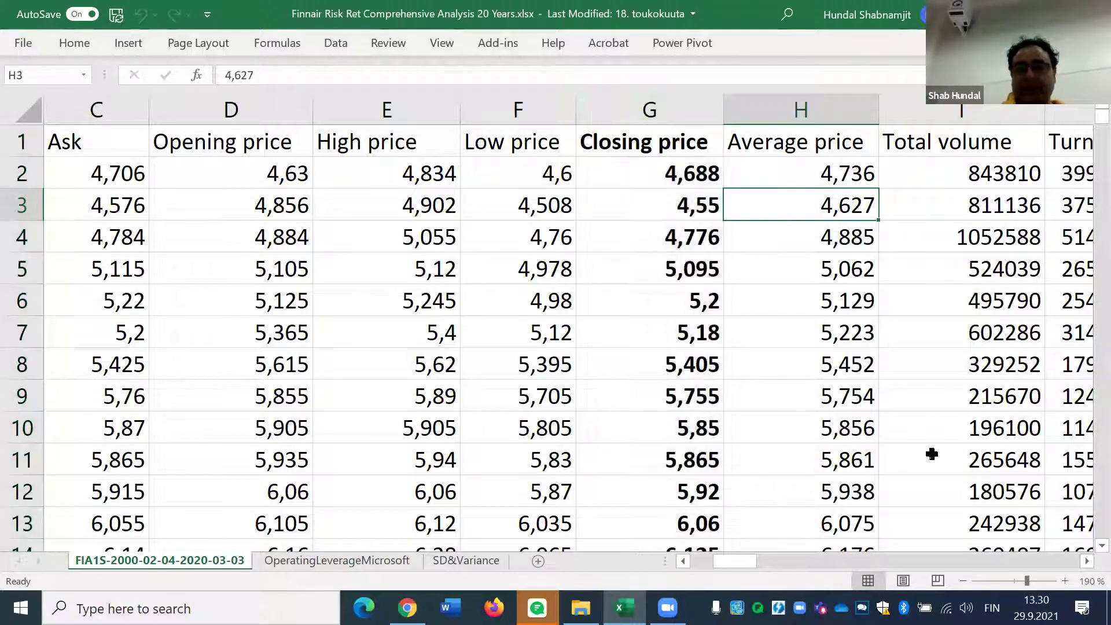
- Examine the Total volume column header in cell I1
left_click(1087, 562)
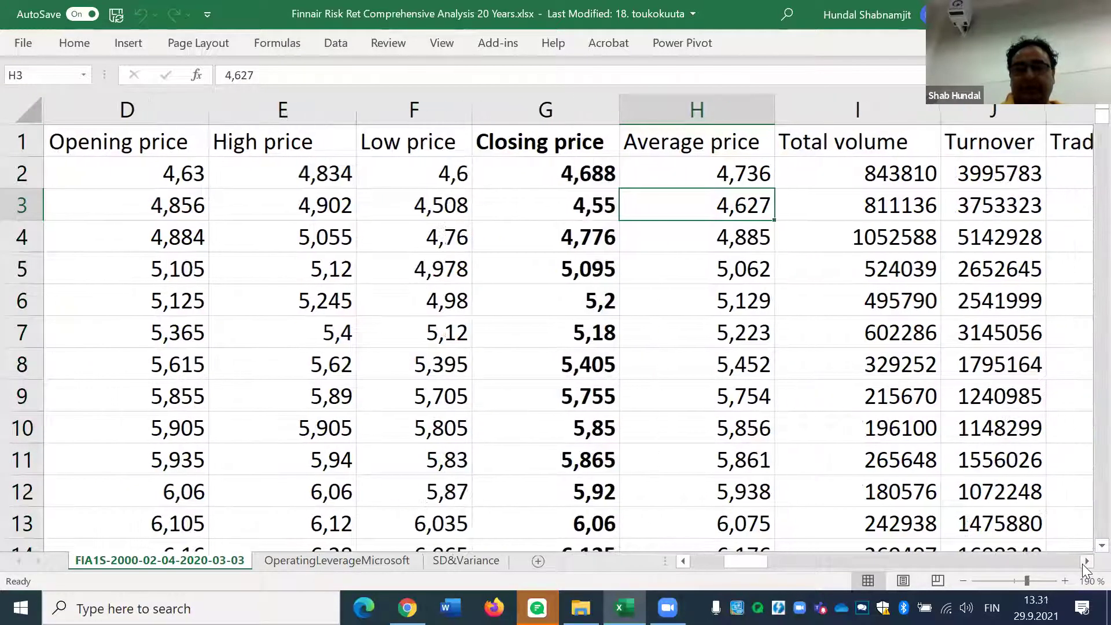
scroll(1086, 565, "right", 3)
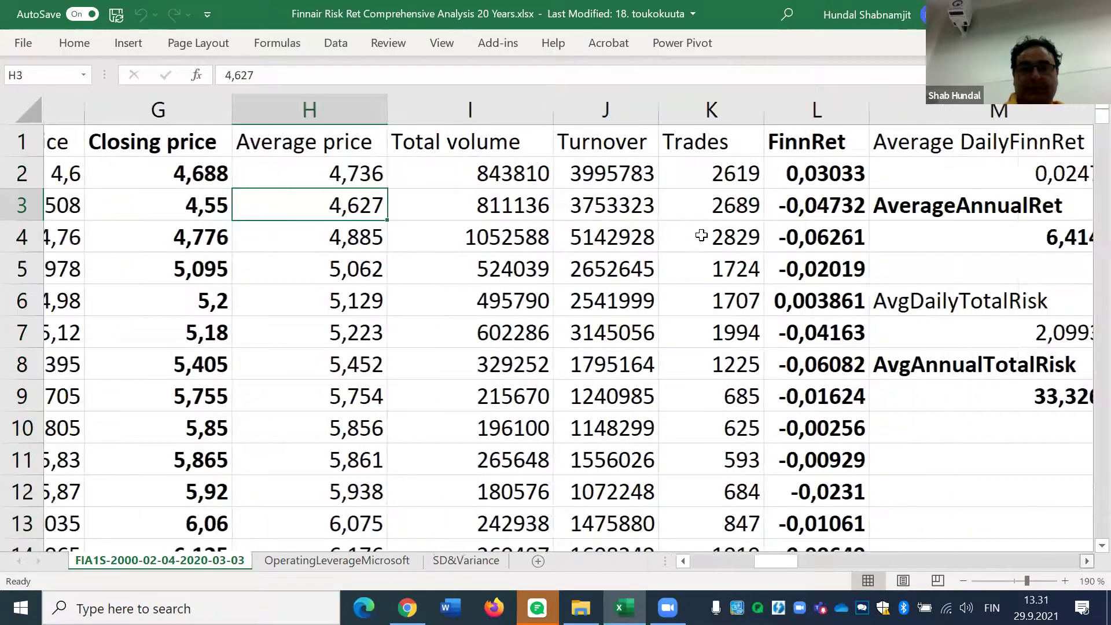
left_click(427, 149)
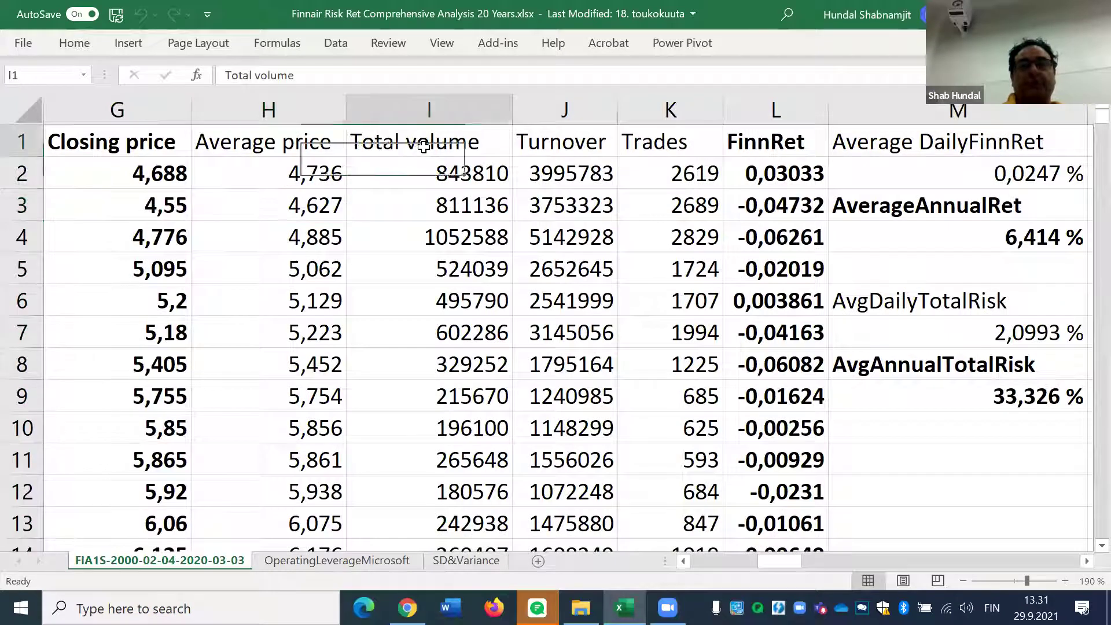
- Check the total volume for 3.3.2020, then compare the Total volume and Turnover column headers
left_click(425, 174)
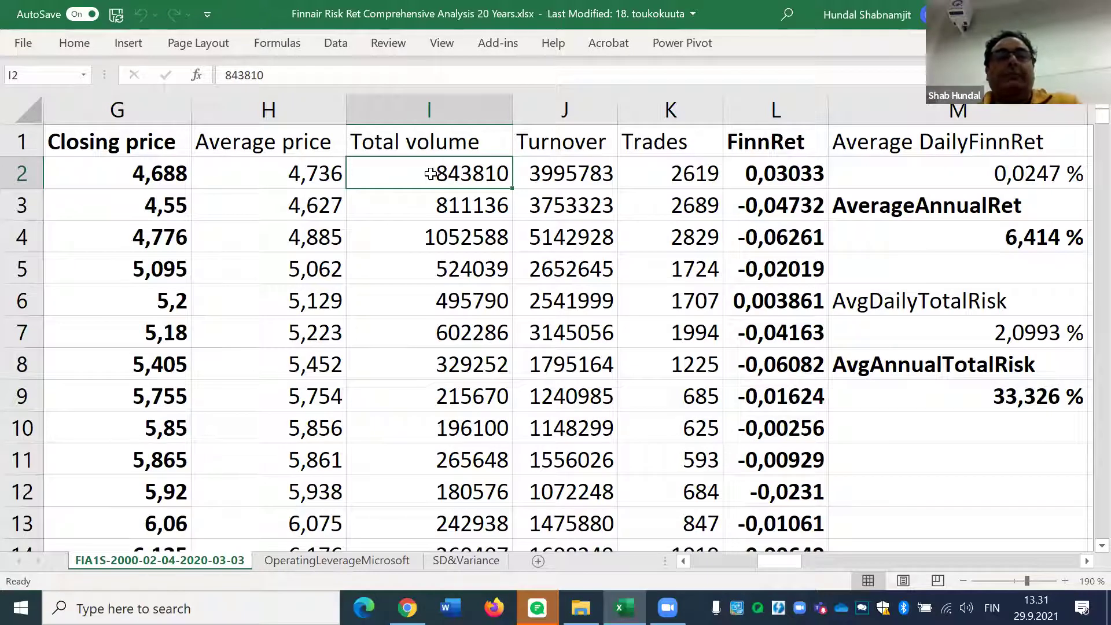
left_click(568, 137)
left_click(461, 134)
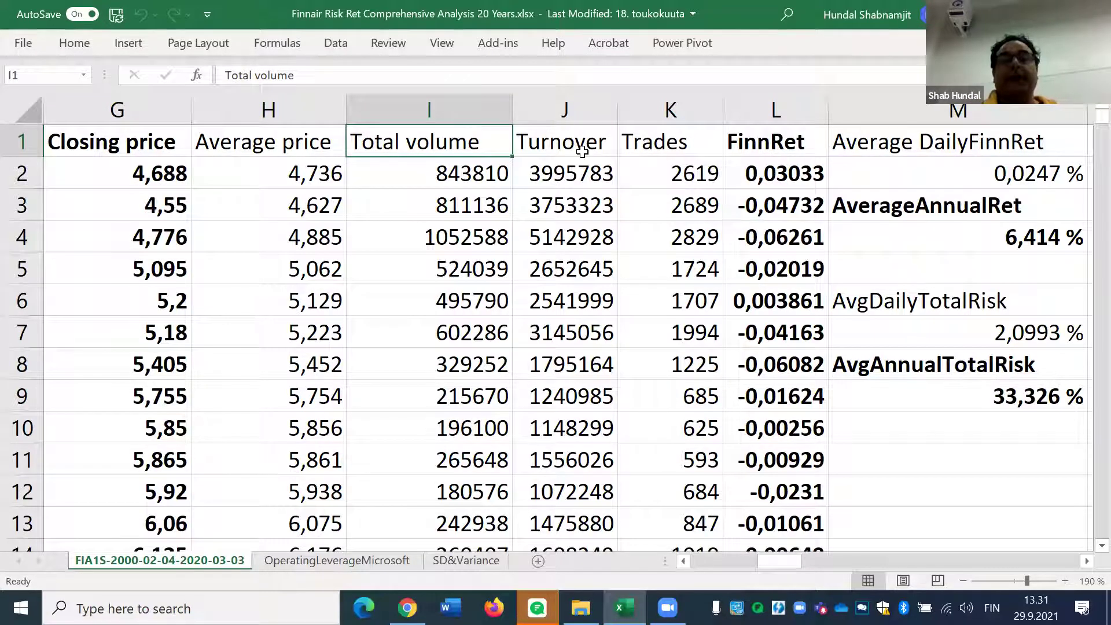
left_click(581, 143)
left_click(469, 144)
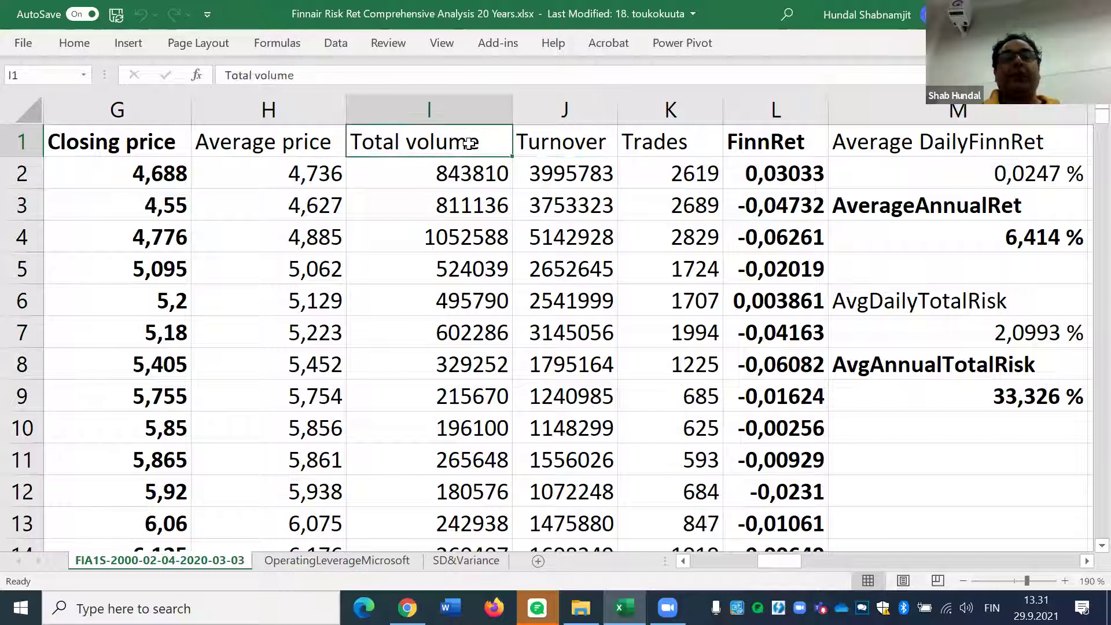
left_click(531, 145)
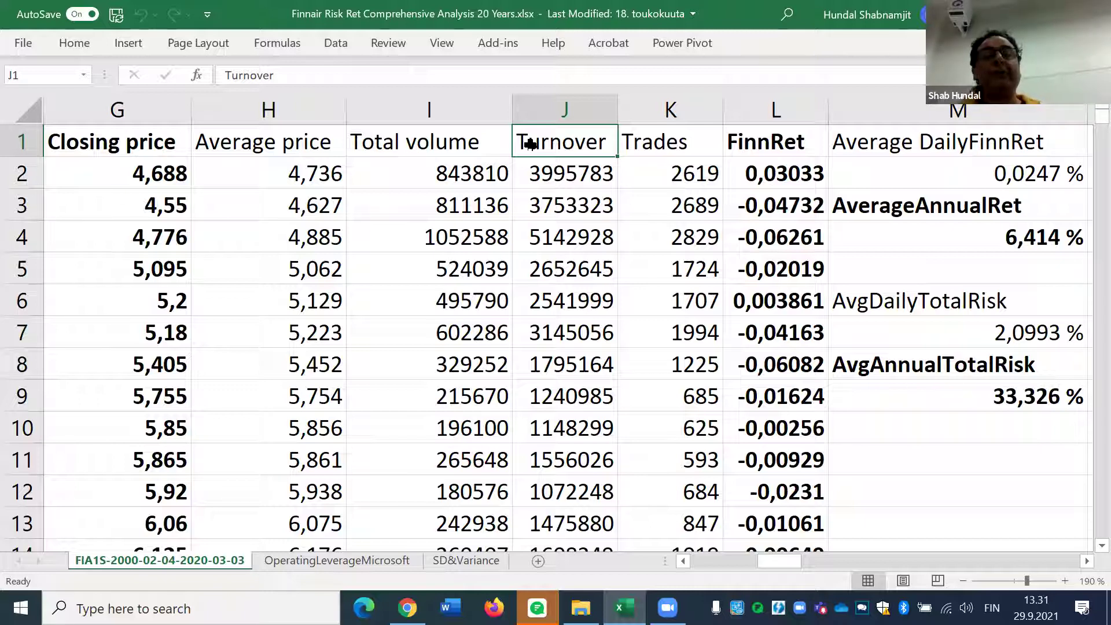
left_click(472, 137)
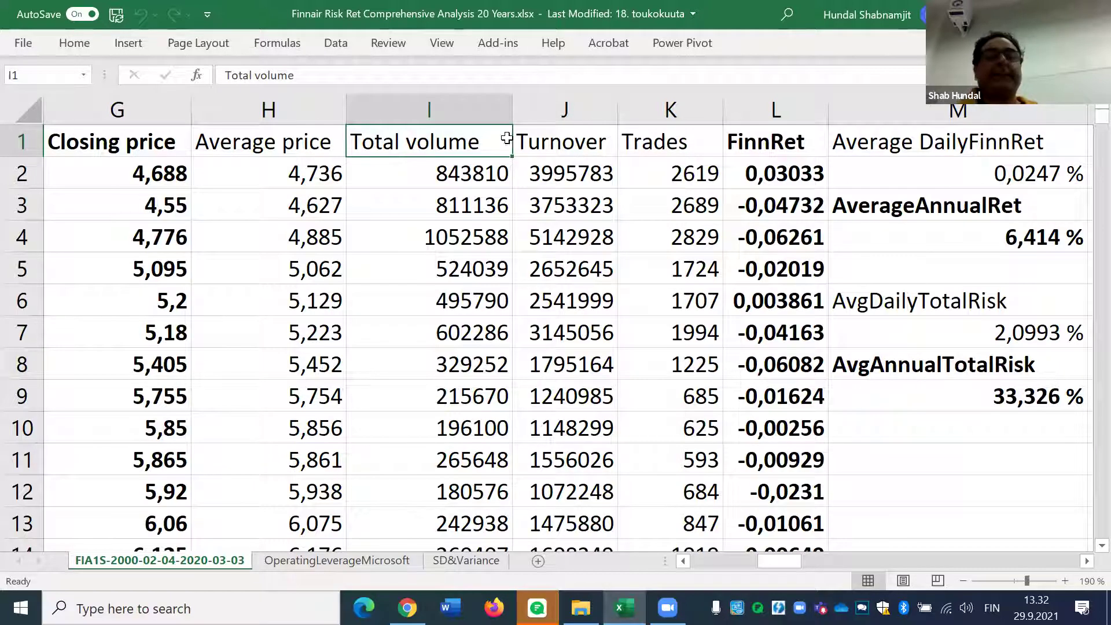
left_click(538, 144)
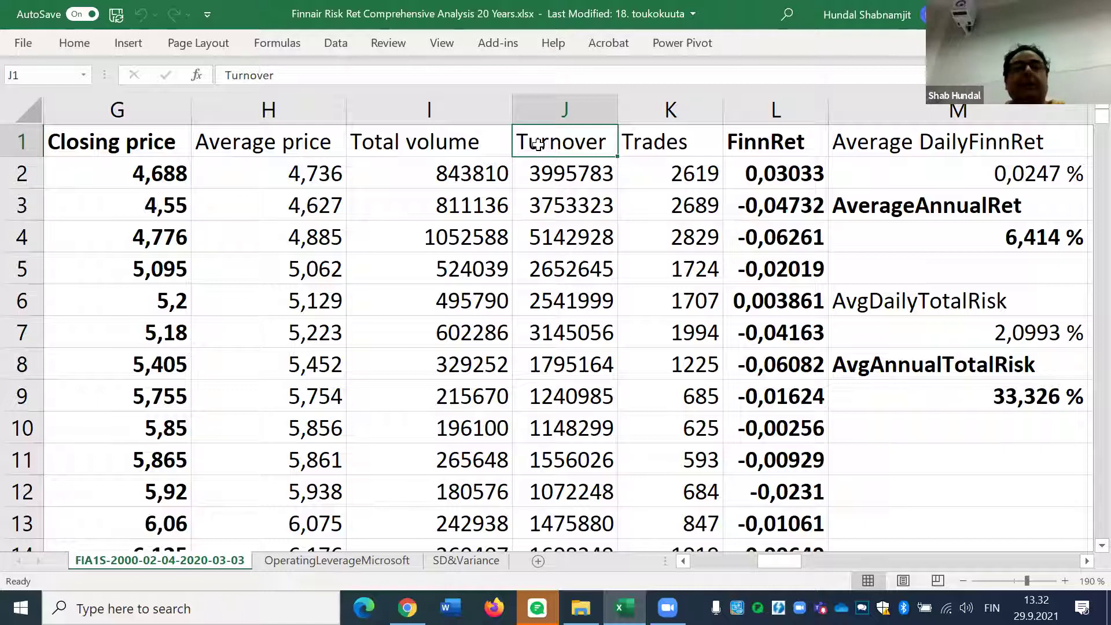
- Compare the turnover, number of trades and total volume recorded for 3.3.2020 in row 2
left_click(564, 172)
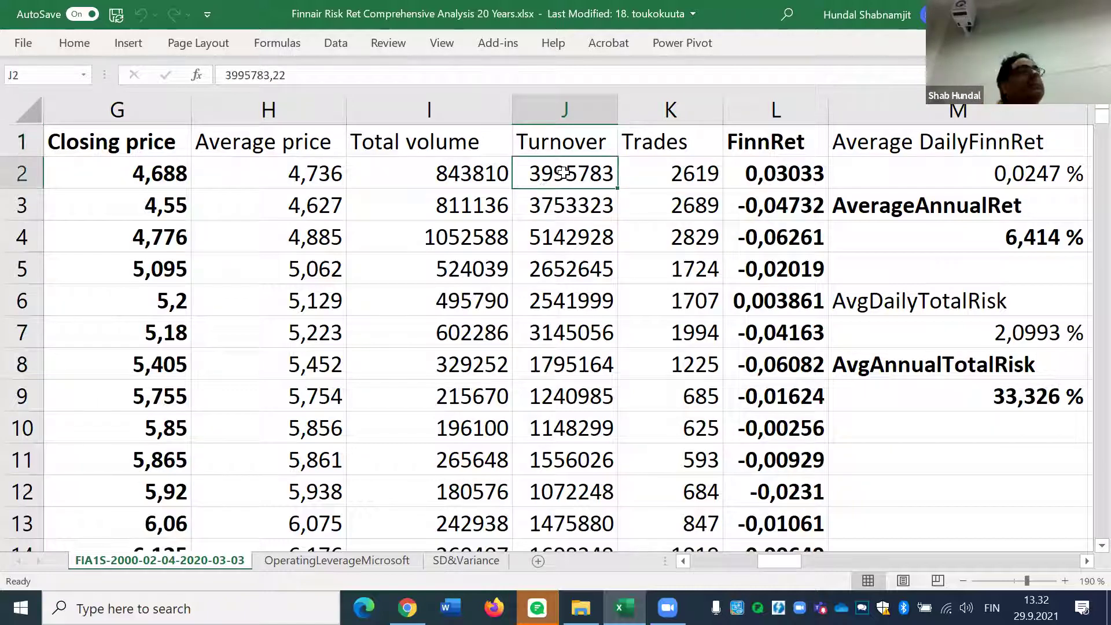
left_click(640, 177)
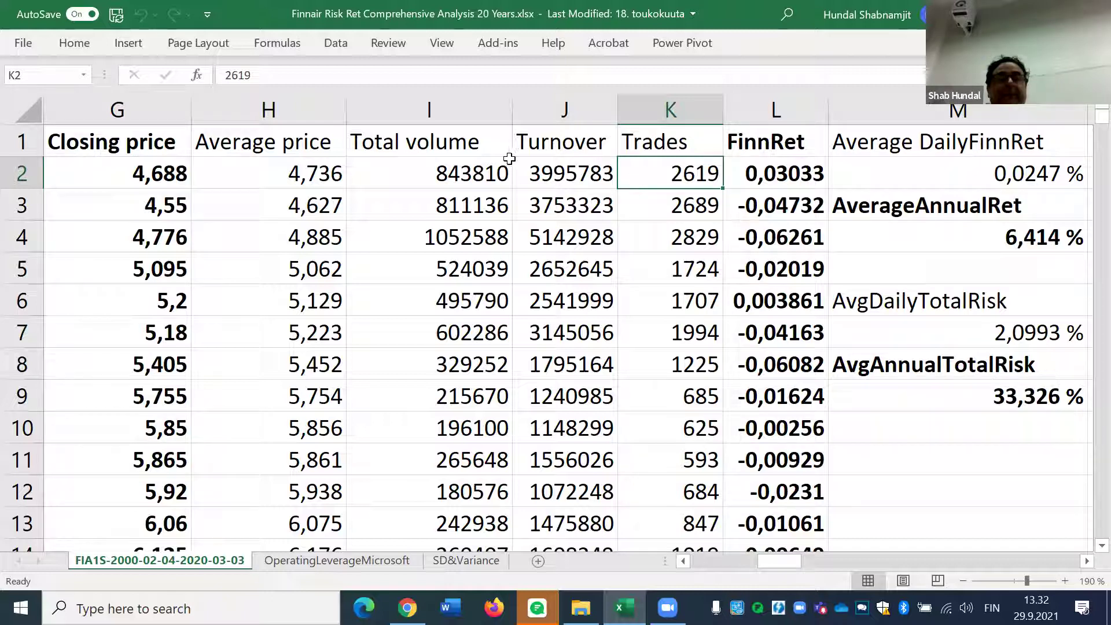
left_click(475, 172)
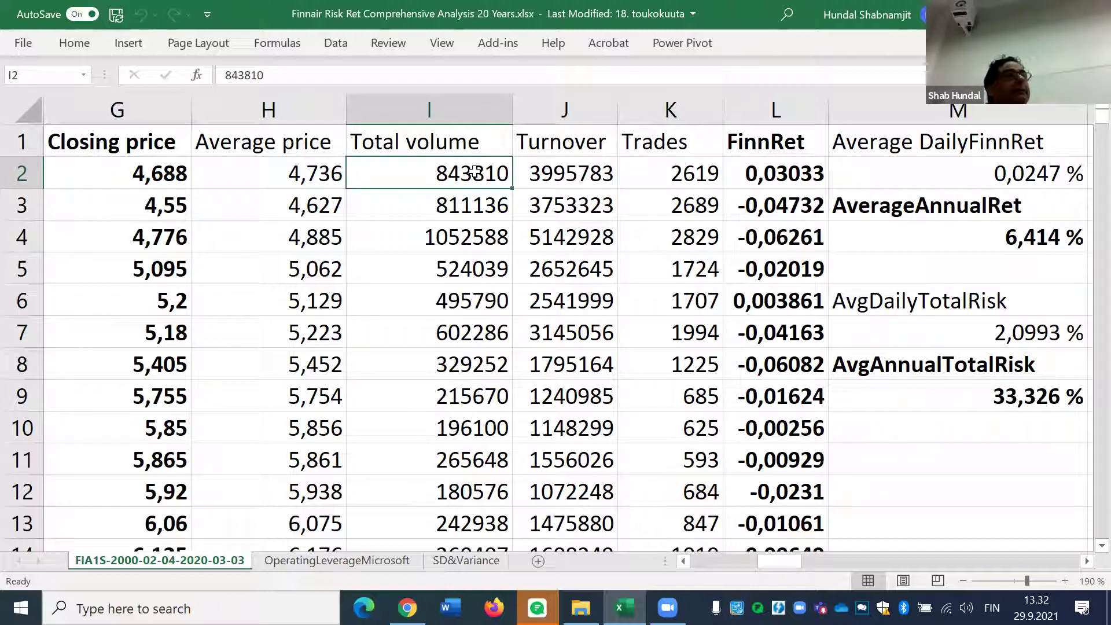
left_click(545, 178)
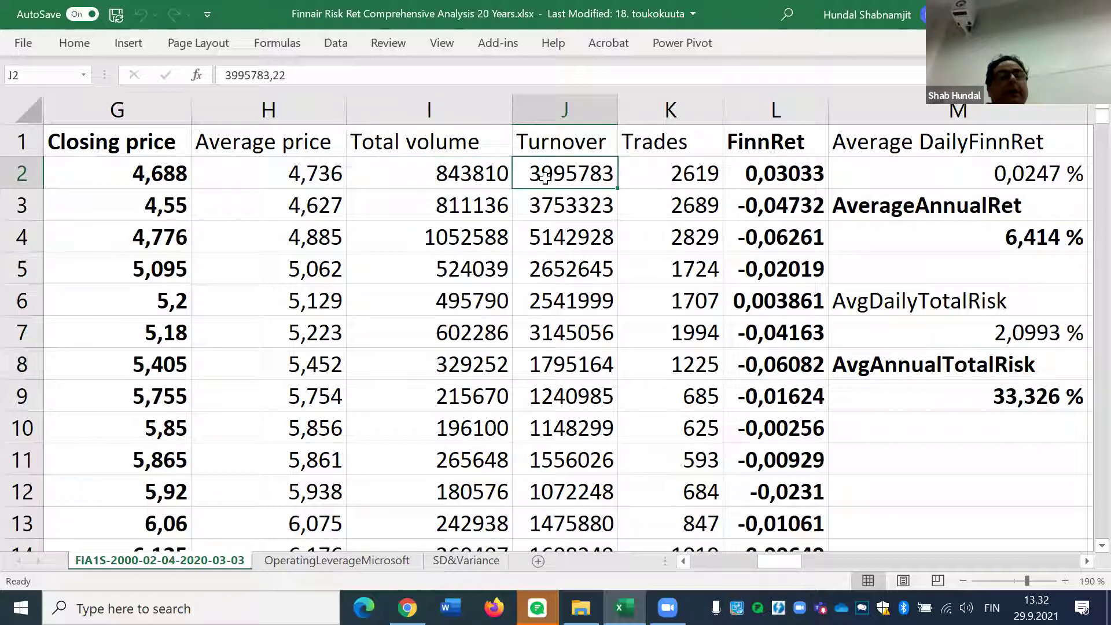
left_click(634, 176)
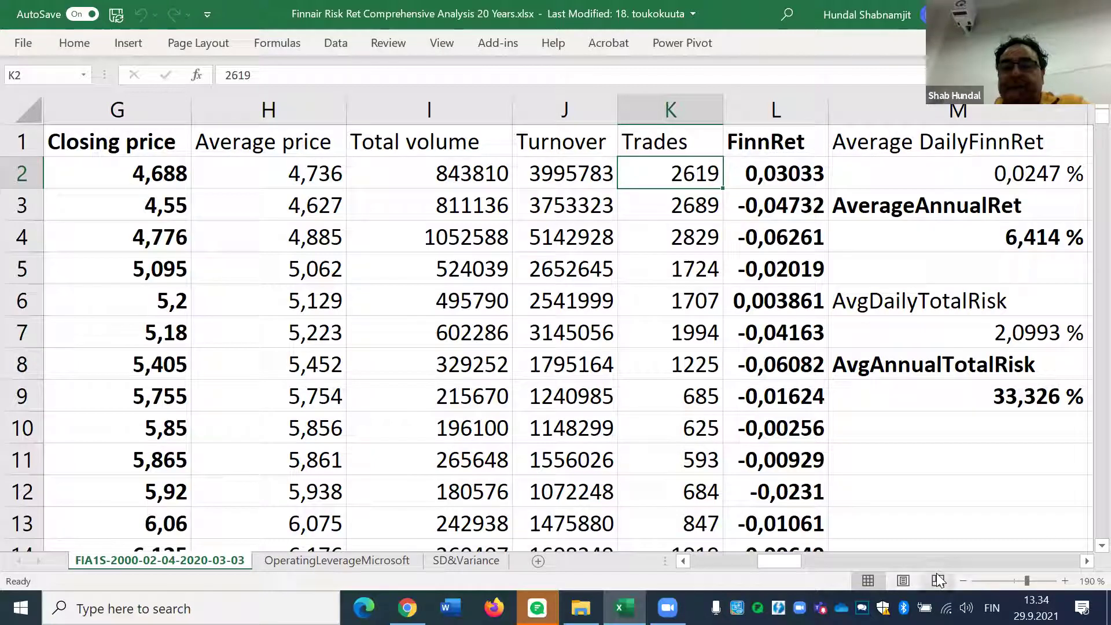
- Inspect the FinnRet formula in L2 together with the closing prices in column G that it references
left_click(682, 561)
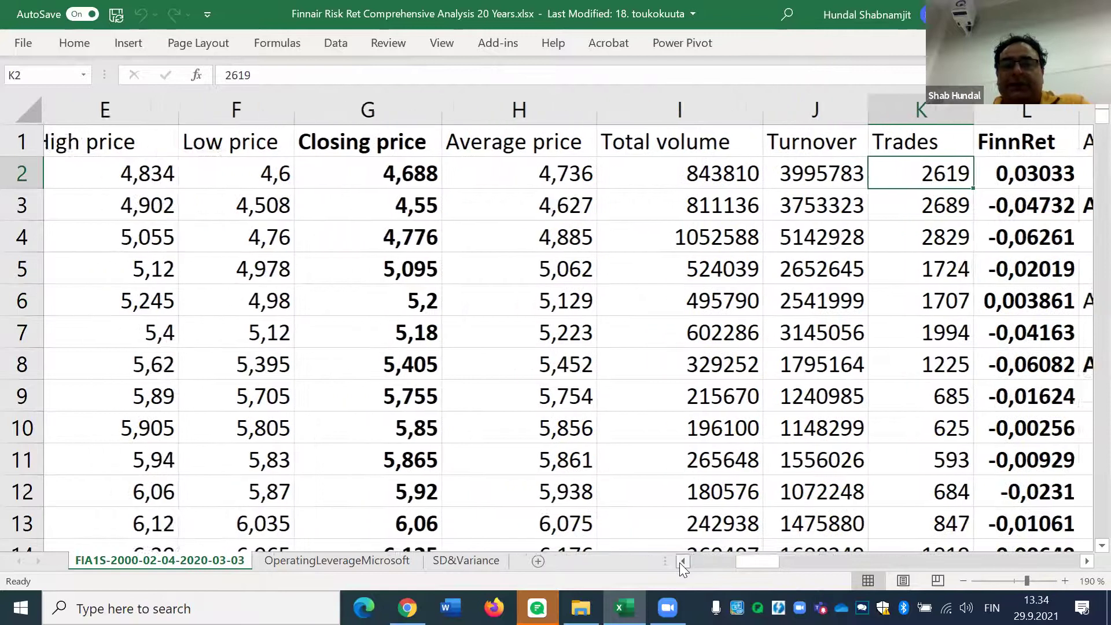
left_click(682, 562)
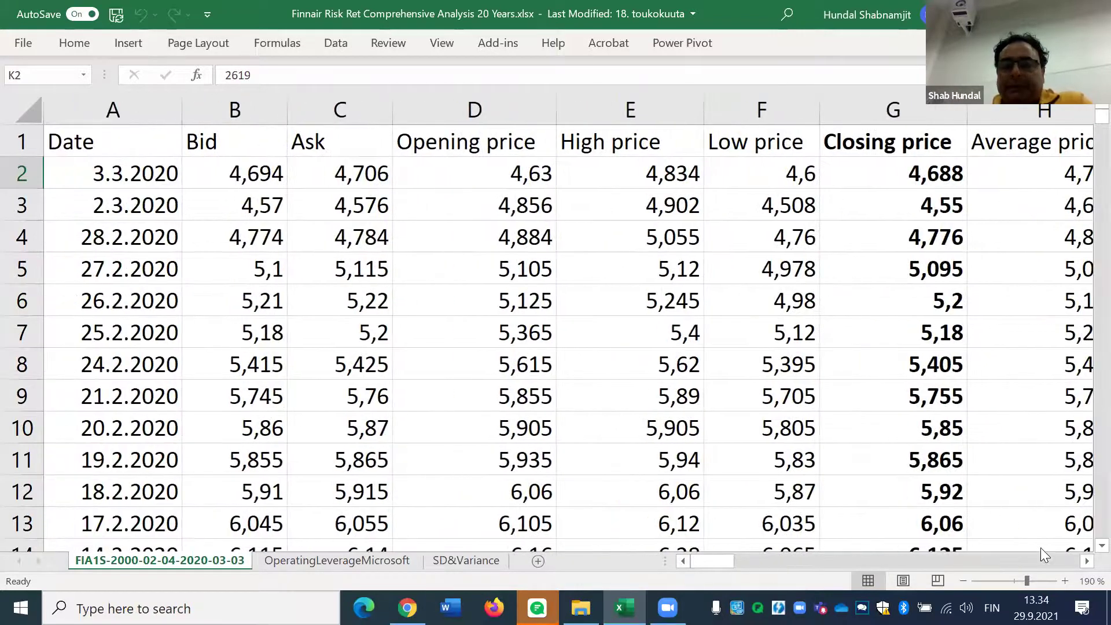
left_click(1087, 562)
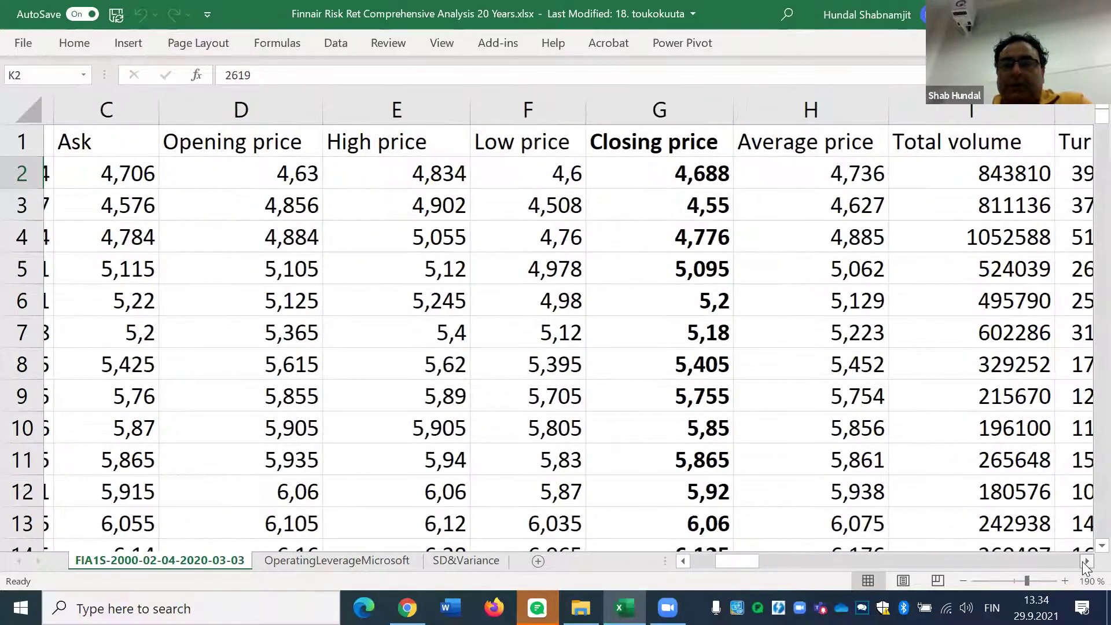
left_click(1088, 561)
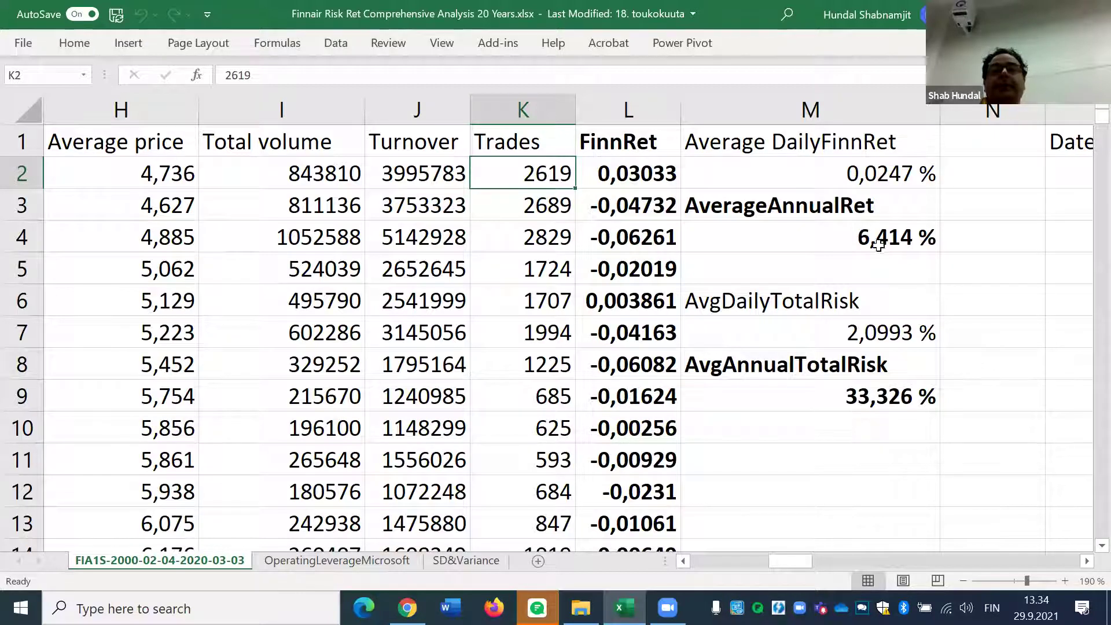
double_click(659, 173)
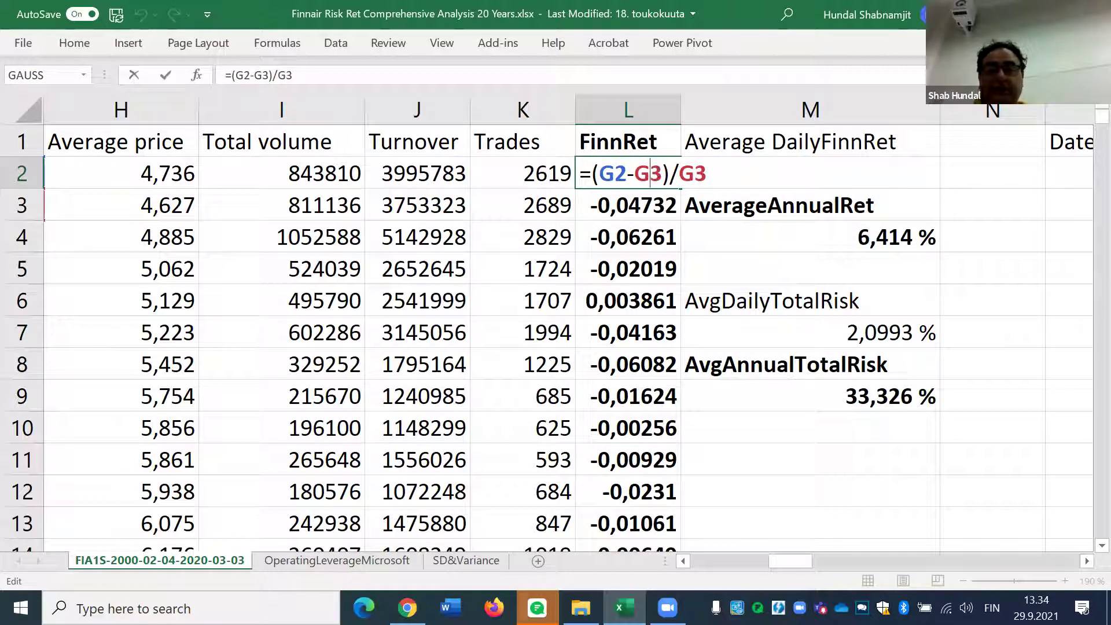
left_click(690, 561)
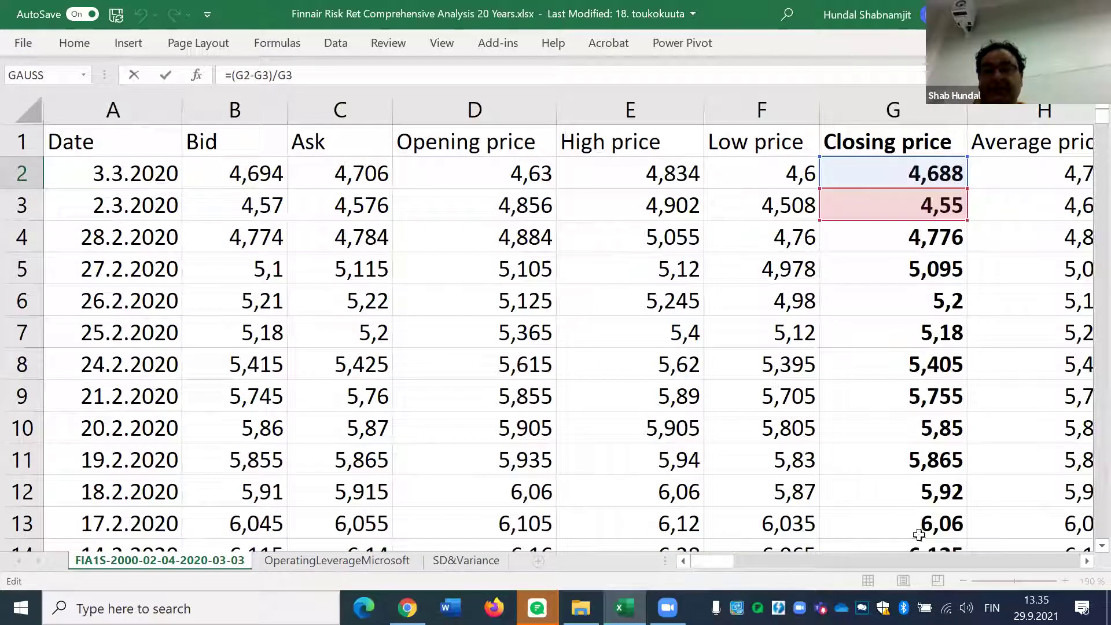
left_click(1084, 561)
left_click(1087, 562)
left_click(1087, 562)
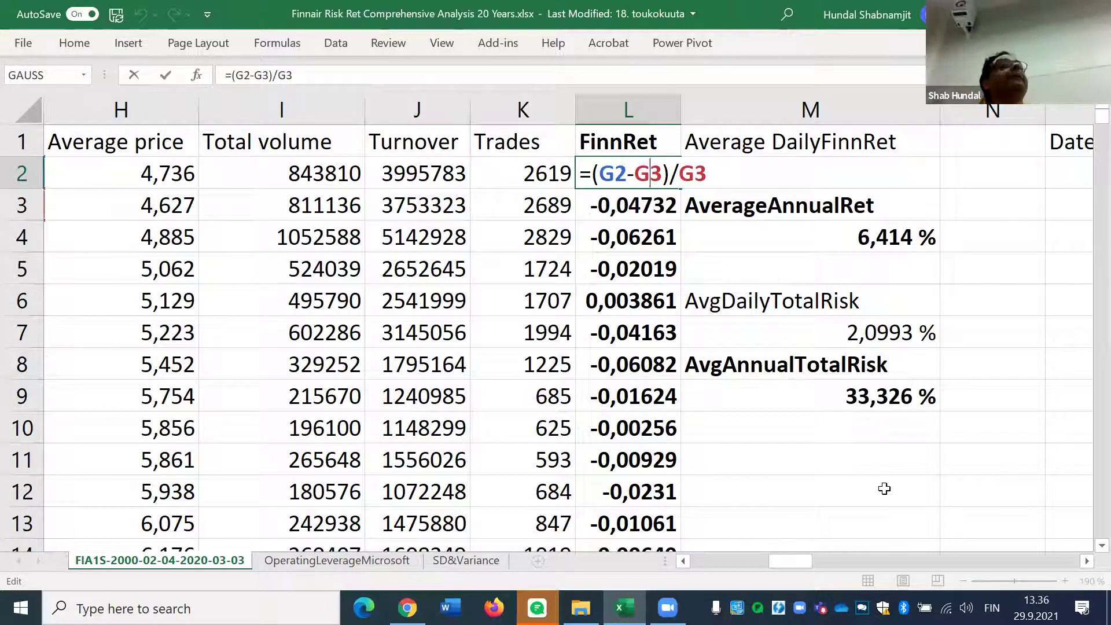
key("Return")
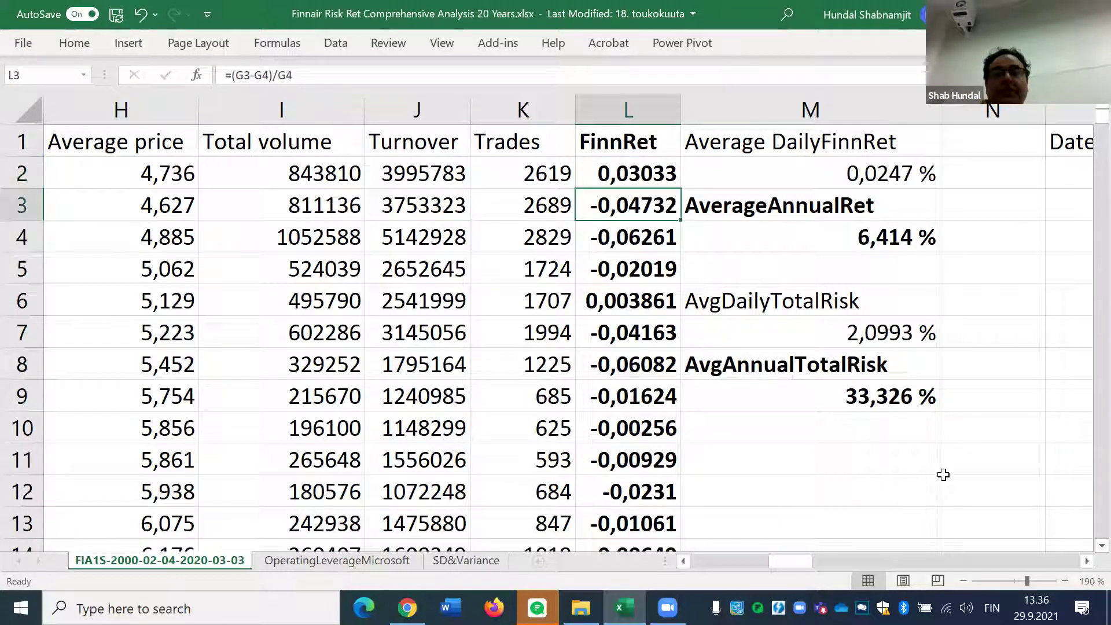
- Fill the FinnRet formula from L2 down the whole column, then check the copied formula in L3
left_click(637, 172)
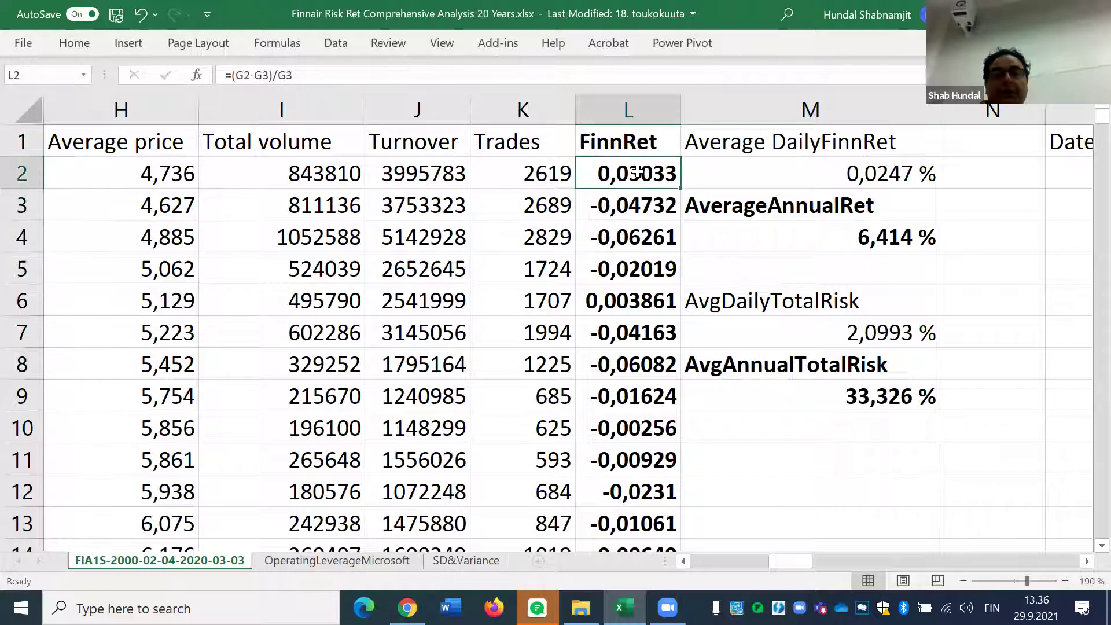
double_click(682, 189)
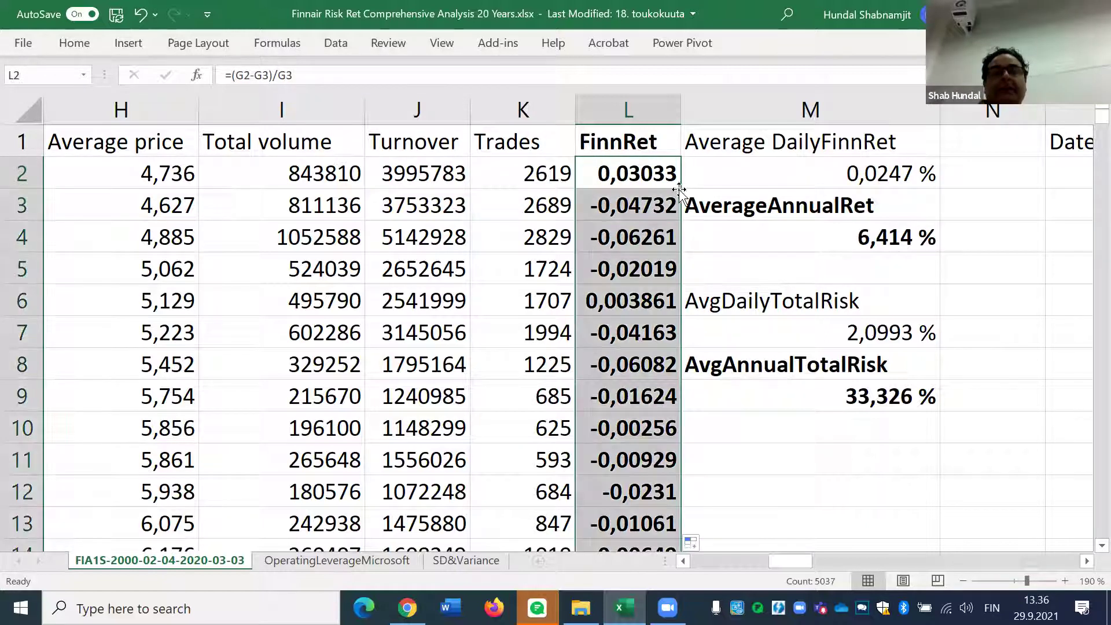
left_click(643, 203)
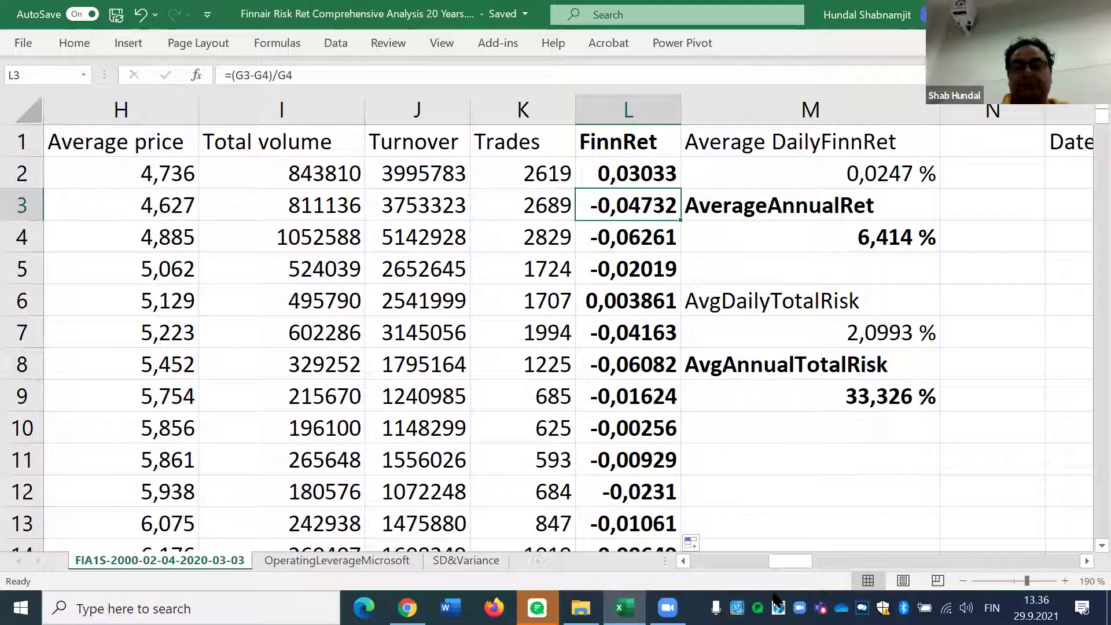
- Review the OMXH25 High Price and Low Price columns of the market index data beside the Finnair results
left_click_drag(790, 563, 851, 559)
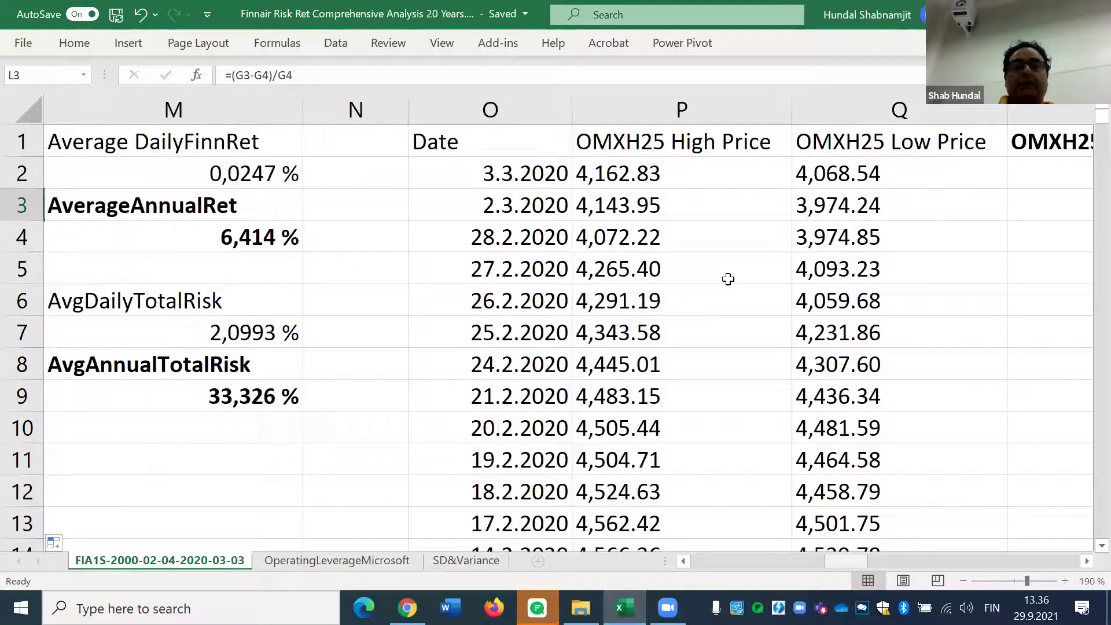
left_click(1085, 561)
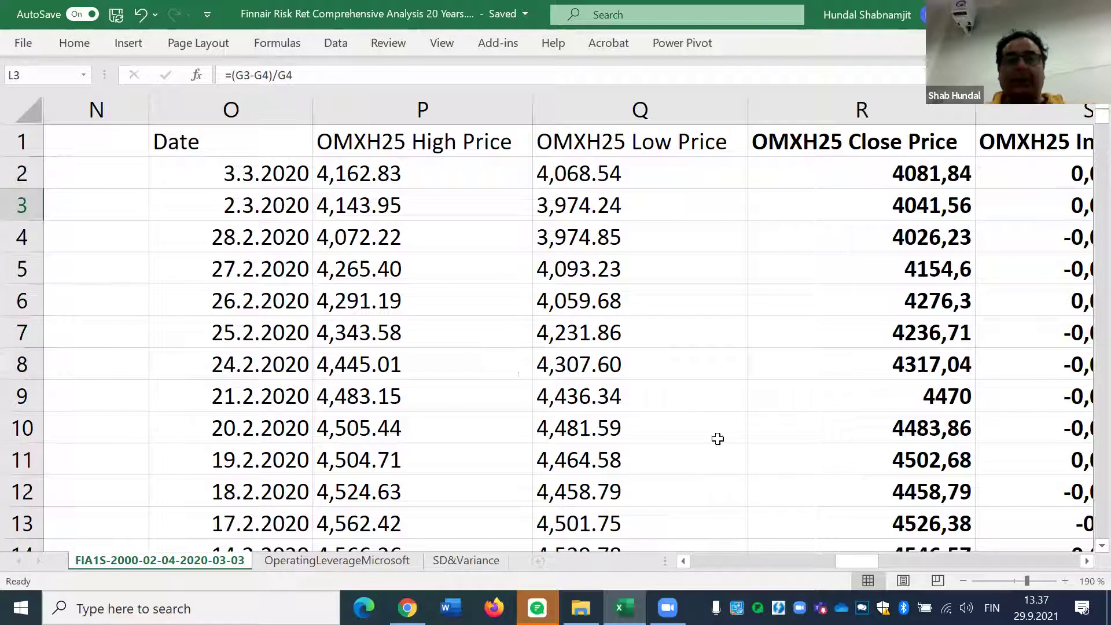
left_click_drag(845, 560, 820, 561)
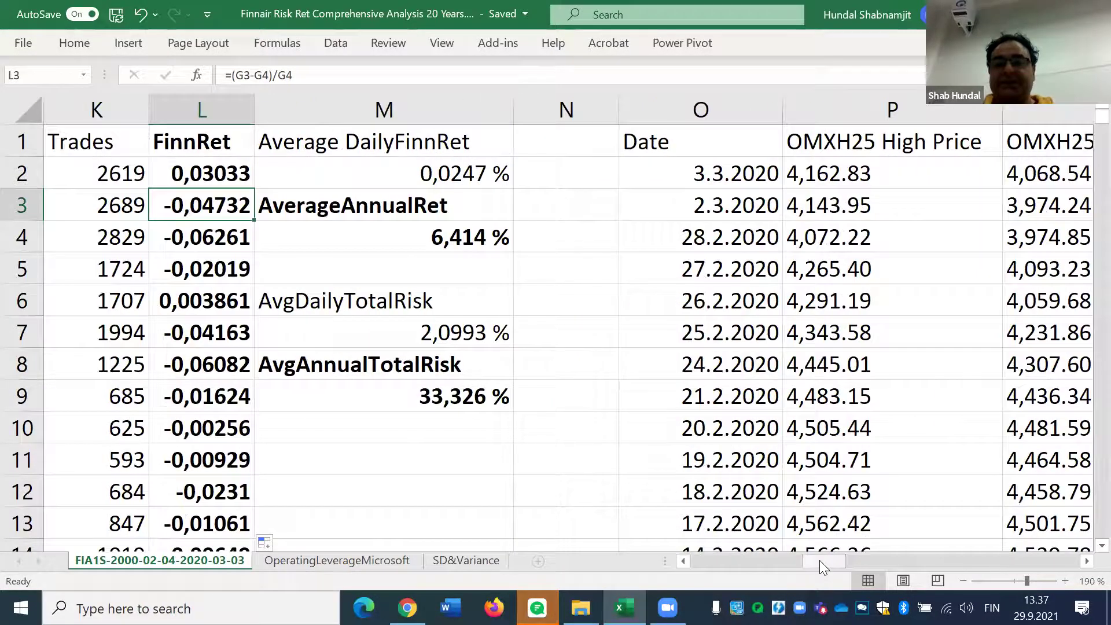
left_click(1086, 561)
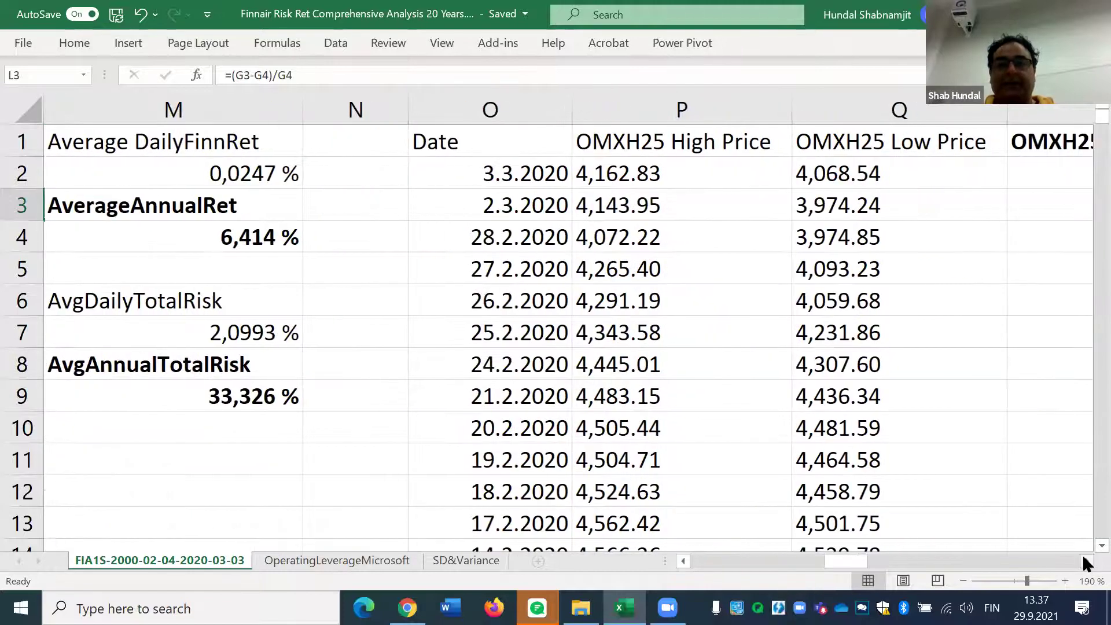
left_click(1086, 561)
left_click(454, 149)
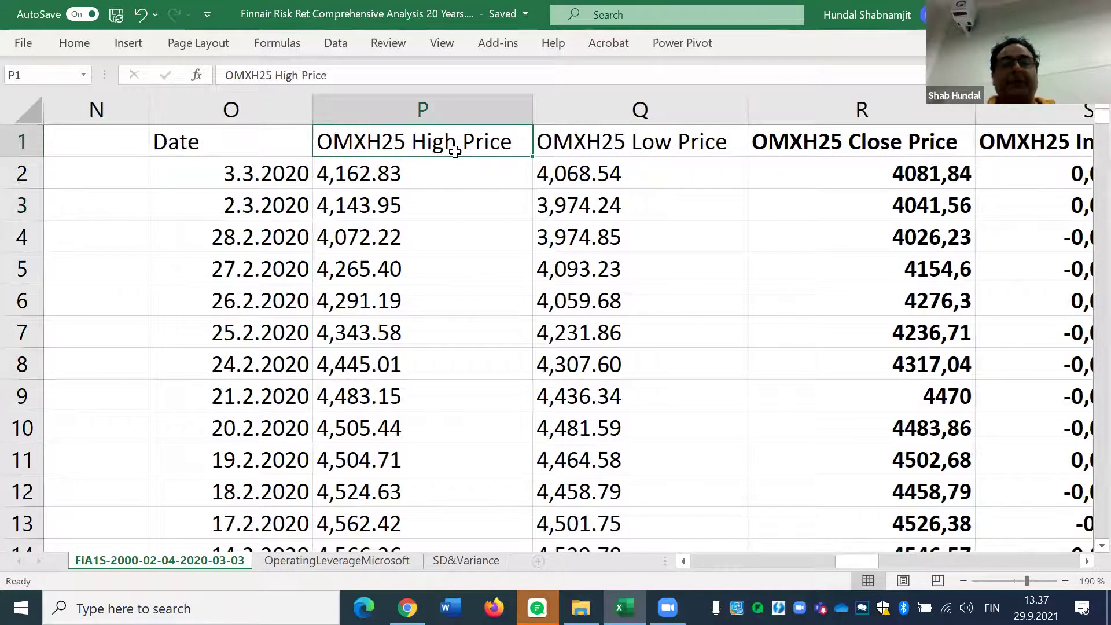
left_click(567, 137)
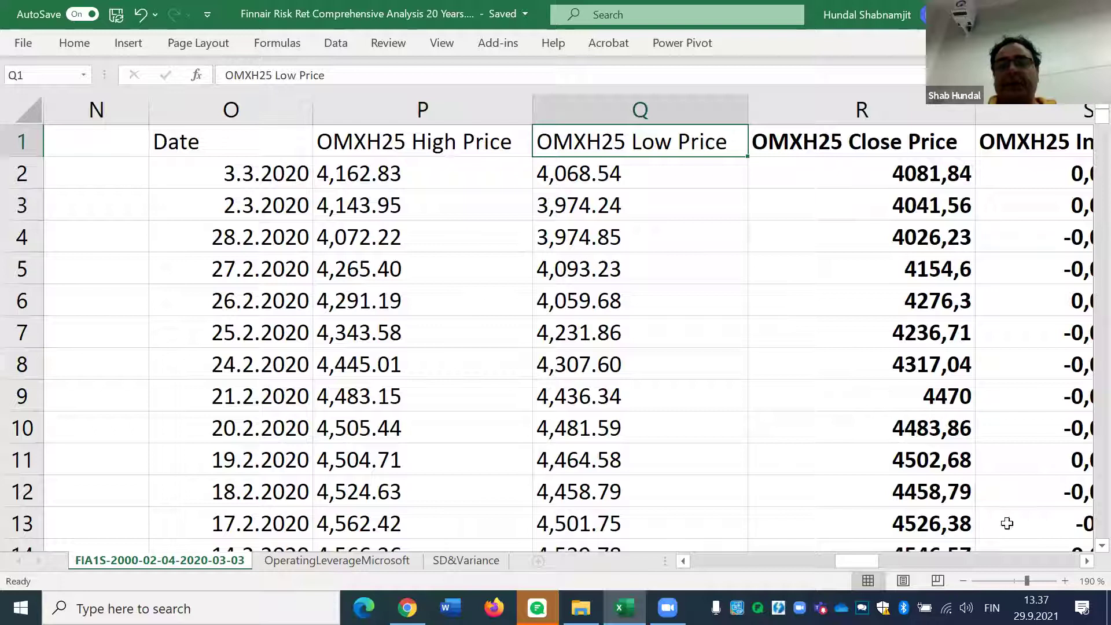
- Examine the OMXH25 Close Price header and the index's closing value for 3.3.2020 in R2
left_click(1086, 562)
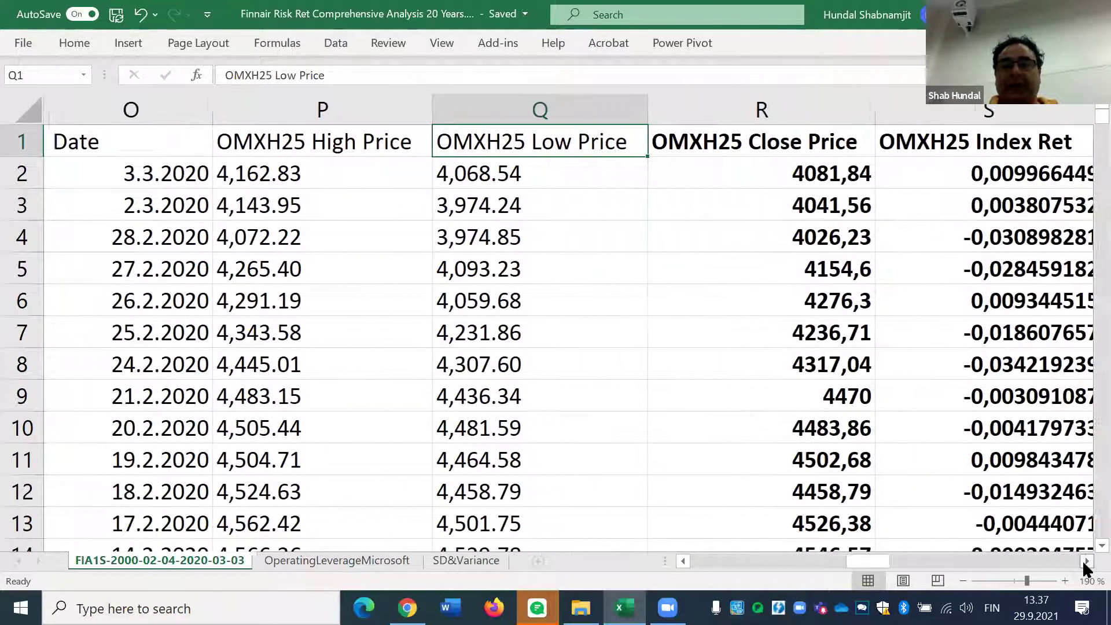
left_click(1086, 562)
left_click(637, 151)
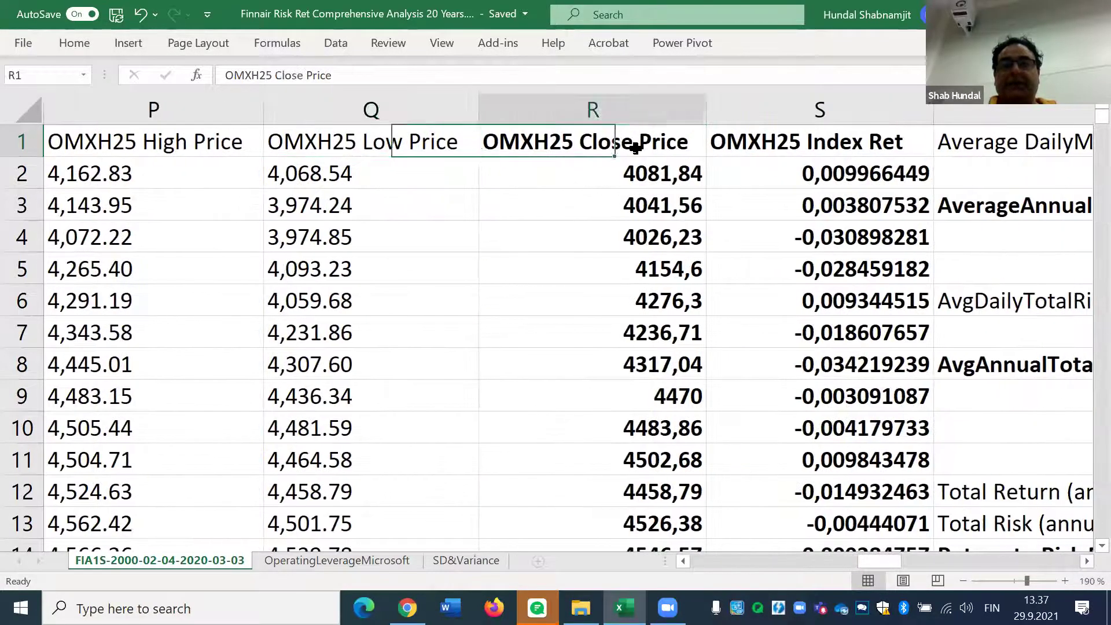
left_click(625, 165)
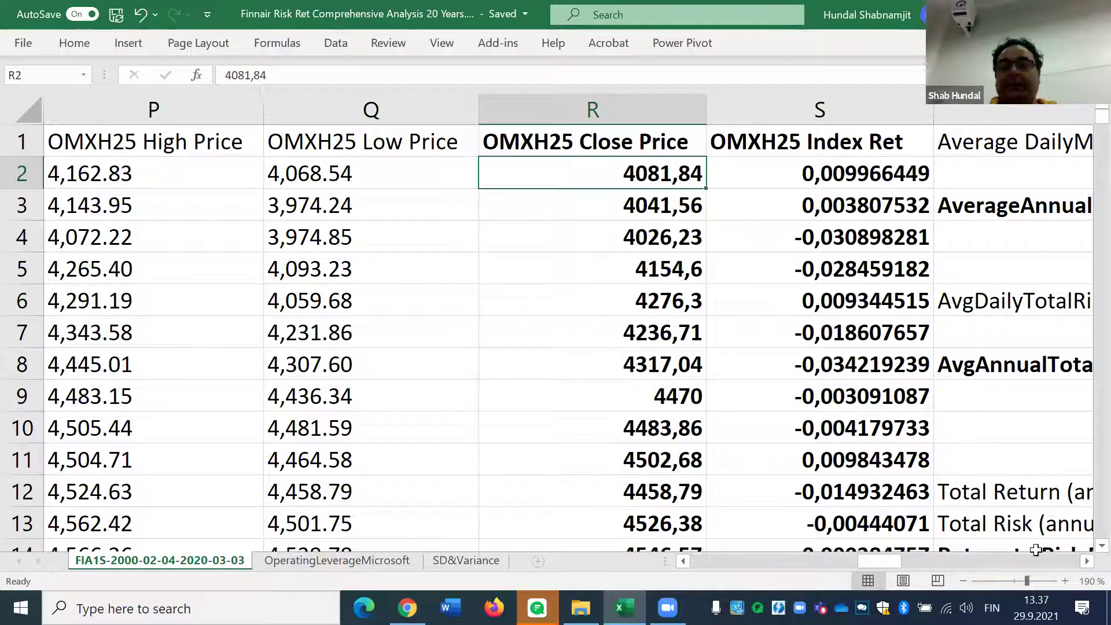
- Inspect the OMXH25 Index Ret formula in S2 and the closing prices it references, leaving the formula unchanged
left_click(1086, 561)
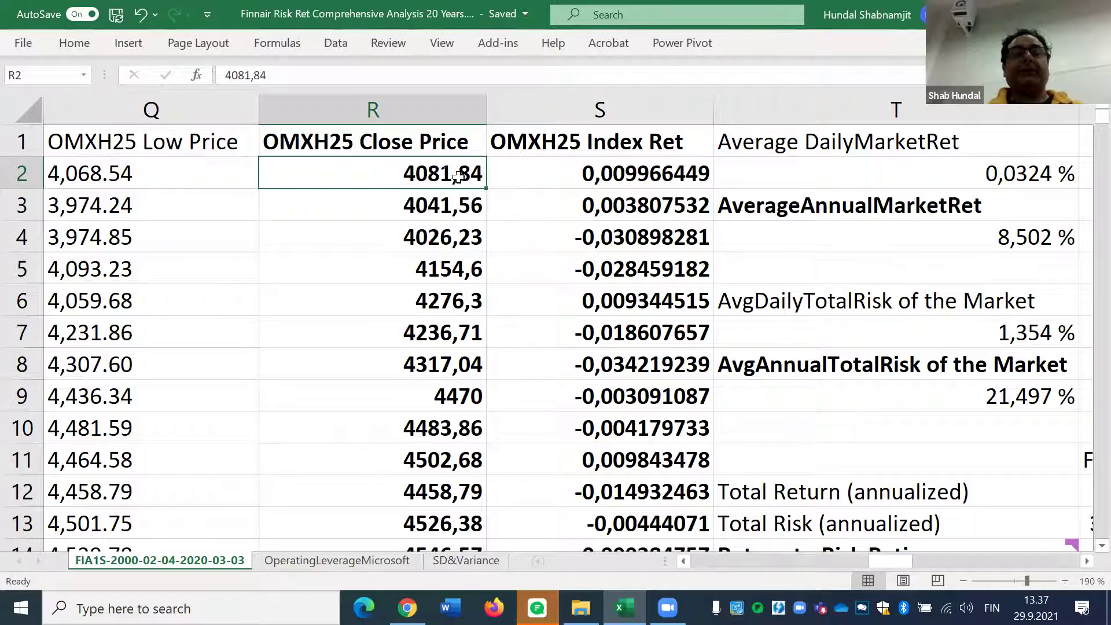
left_click(546, 168)
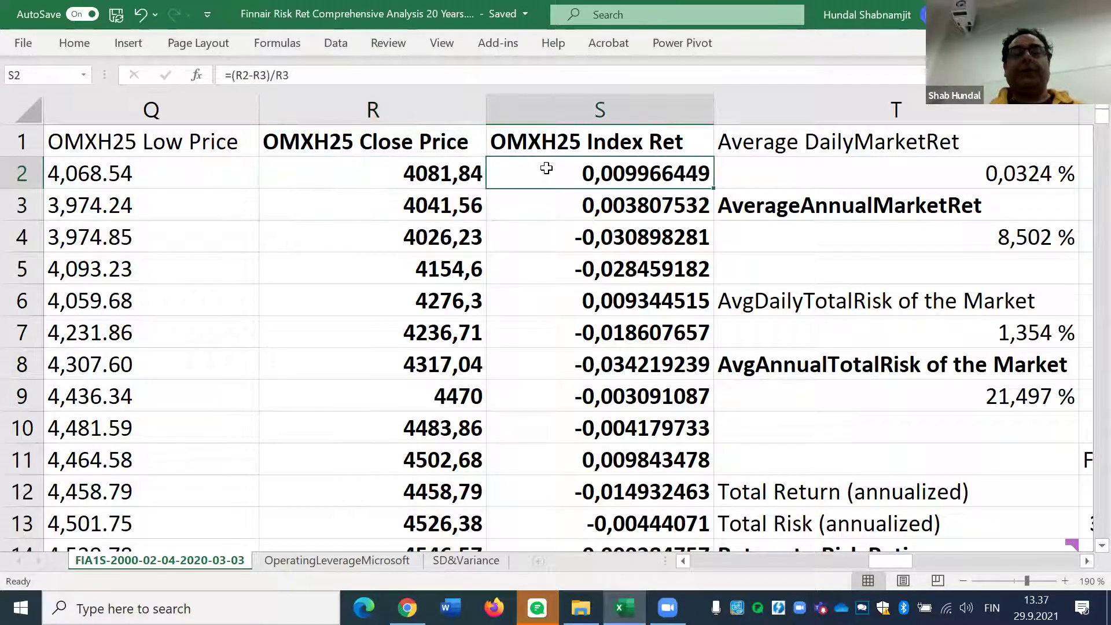
double_click(611, 175)
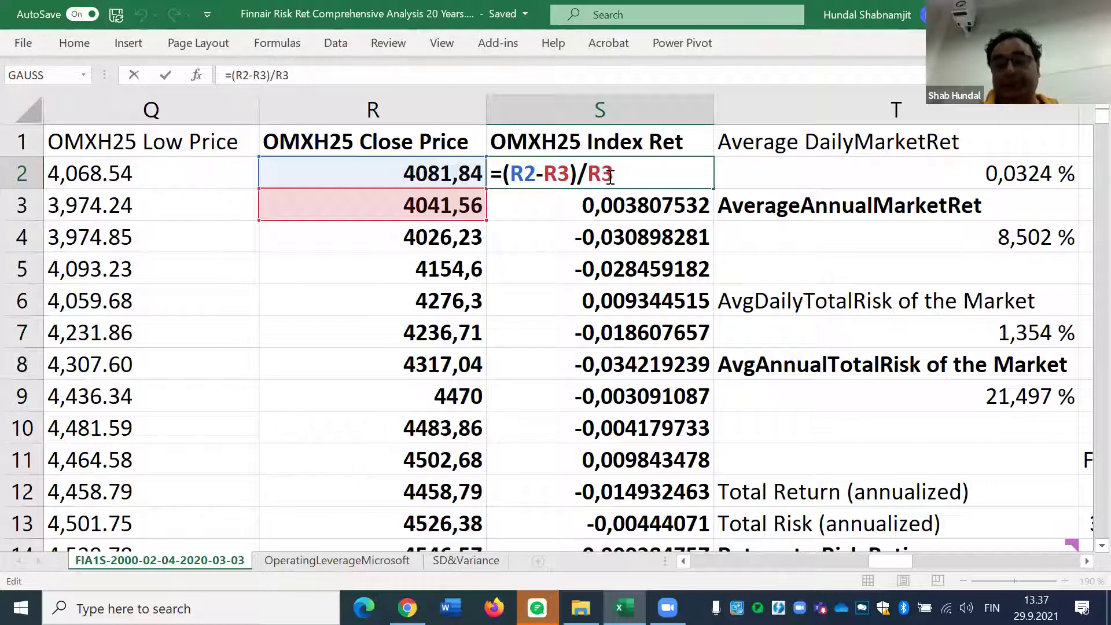
key("Return")
left_click(611, 174)
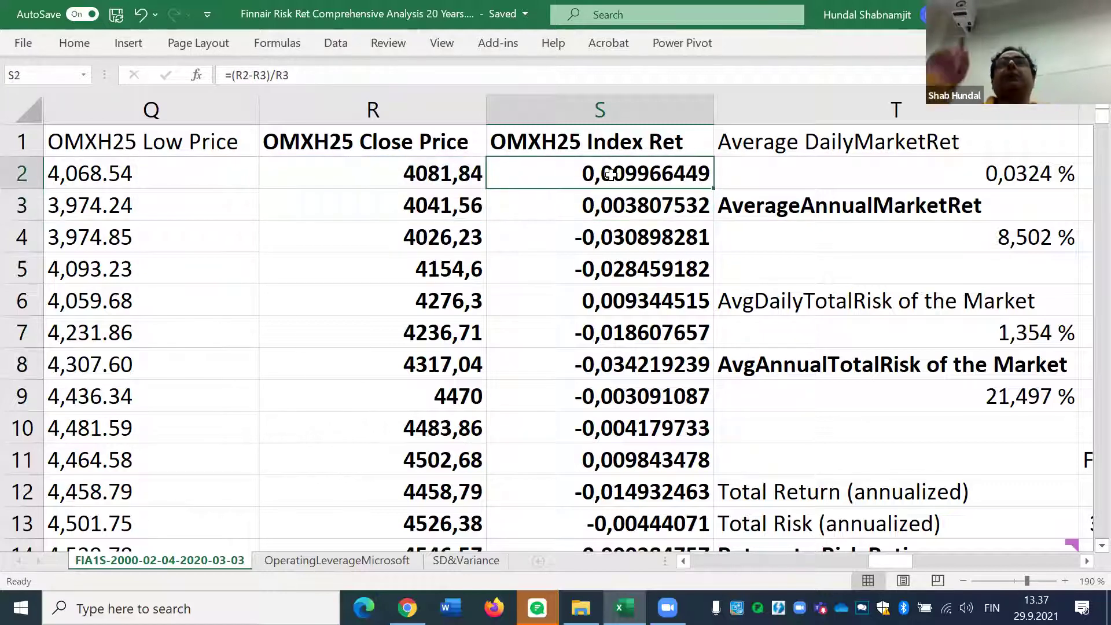
- Fill the OMXH25 Index Ret formula from S2 down the whole column, then check the copied formula in S3
double_click(714, 189)
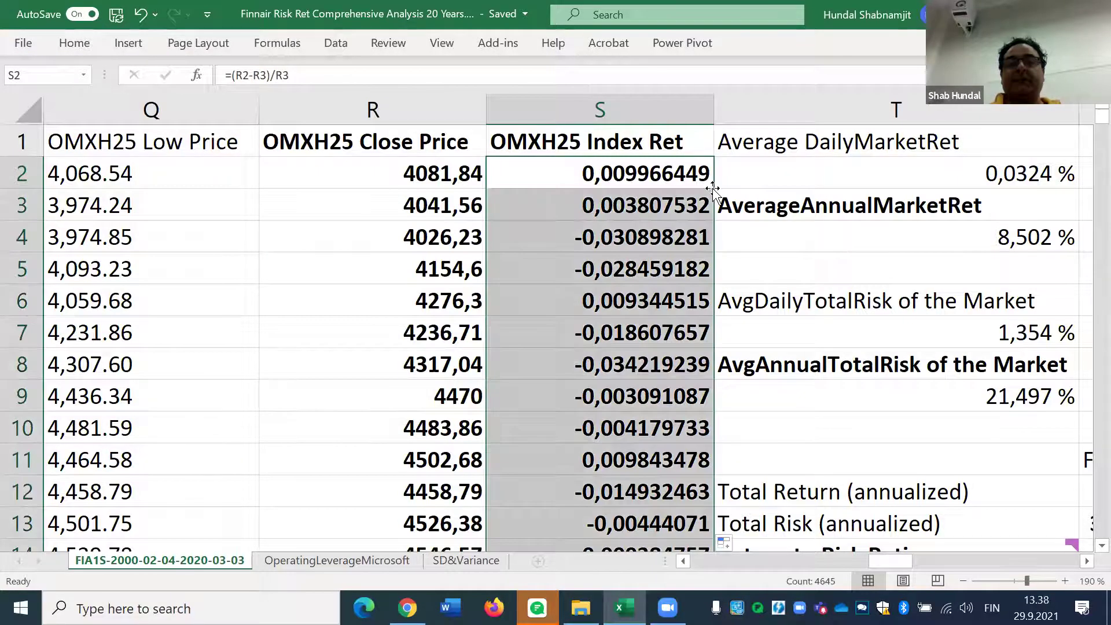
left_click(646, 205)
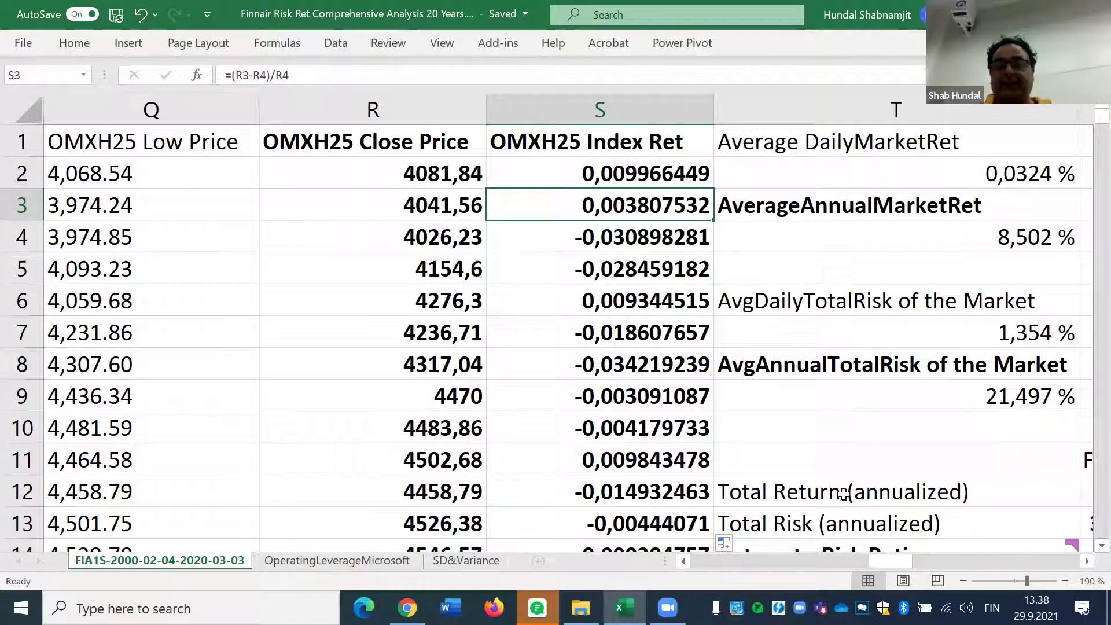
- Inspect the Average DailyFinnRet formula in M2 and the FinnRet range it averages, along with its header in M1
left_click_drag(878, 563, 762, 564)
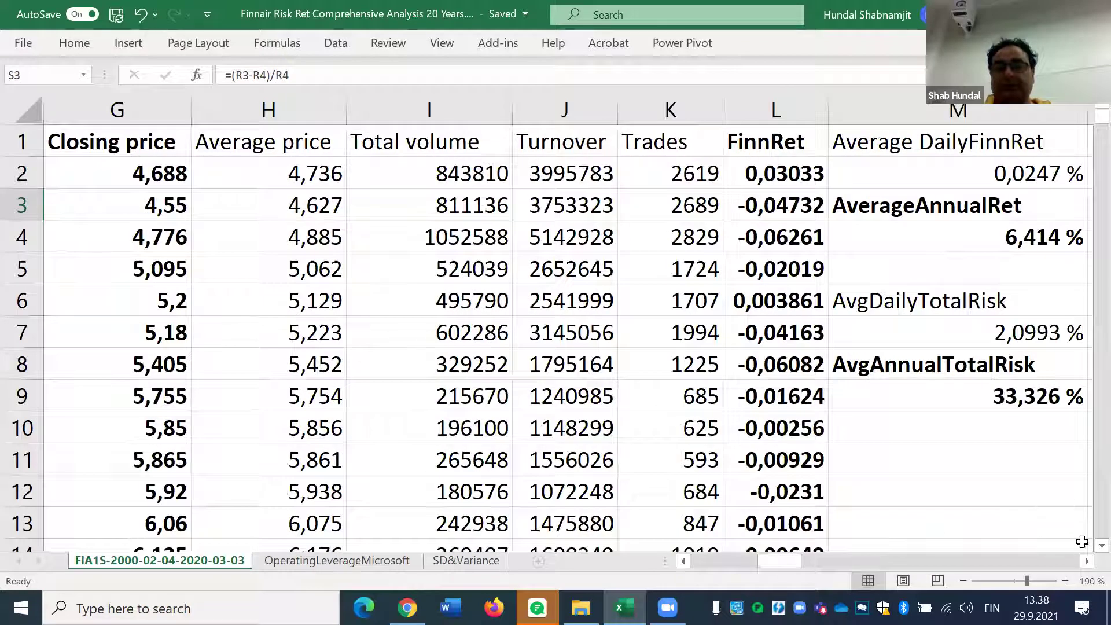
left_click(1086, 562)
left_click(1086, 562)
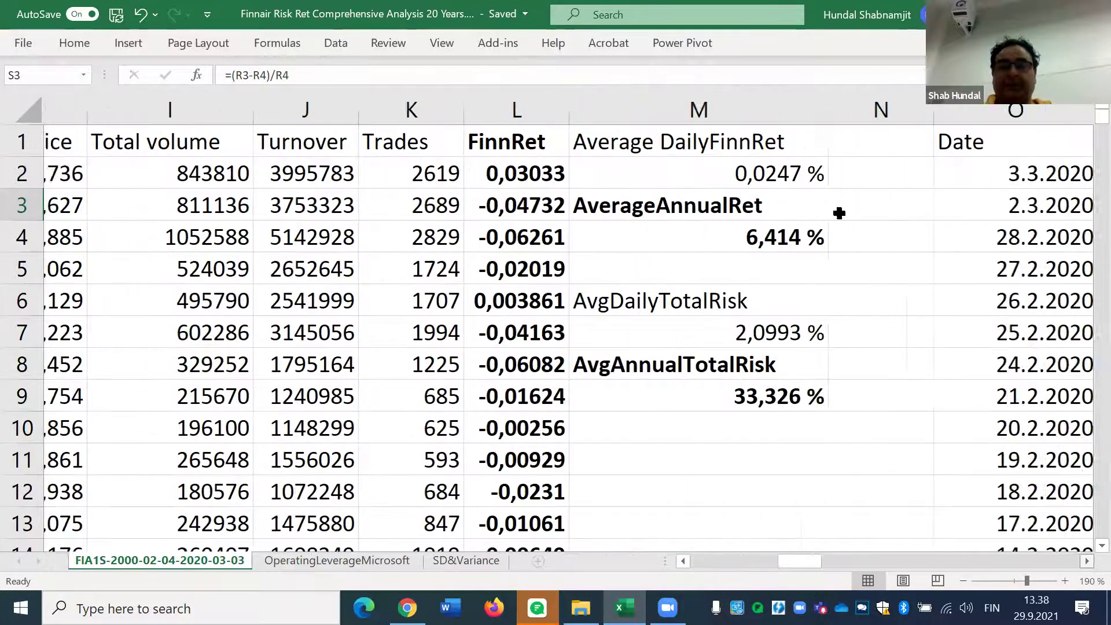
left_click(701, 173)
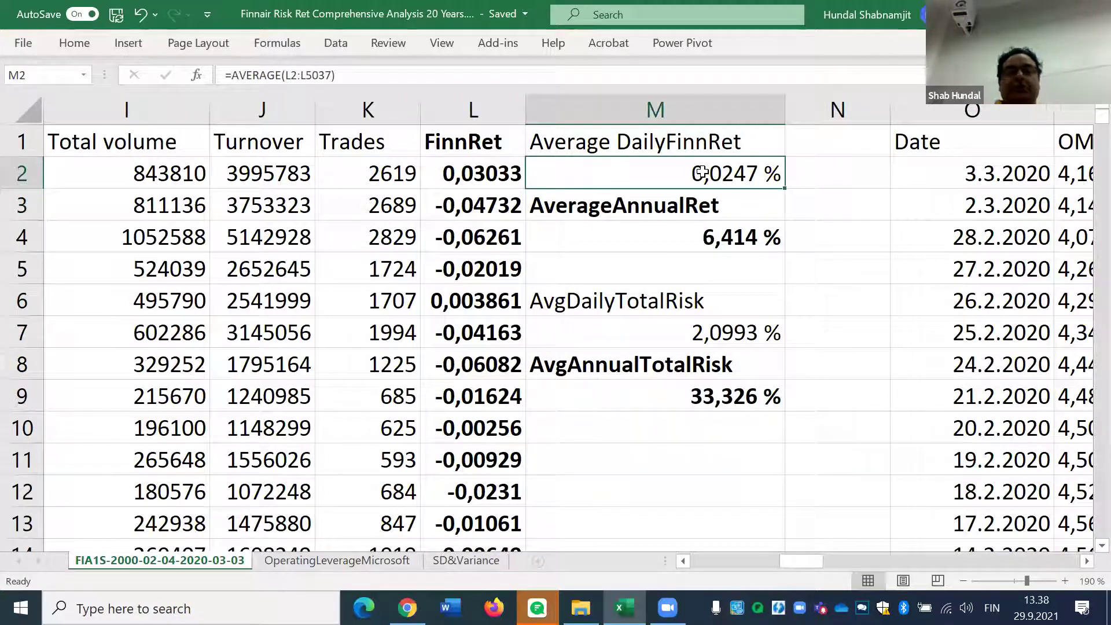
double_click(703, 173)
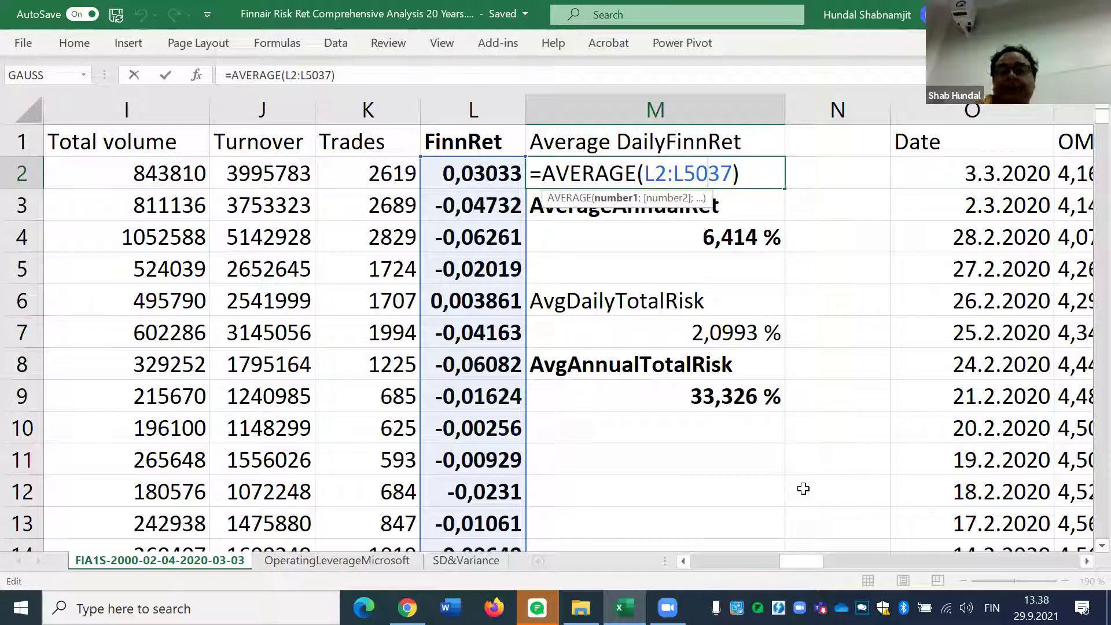
key("Return")
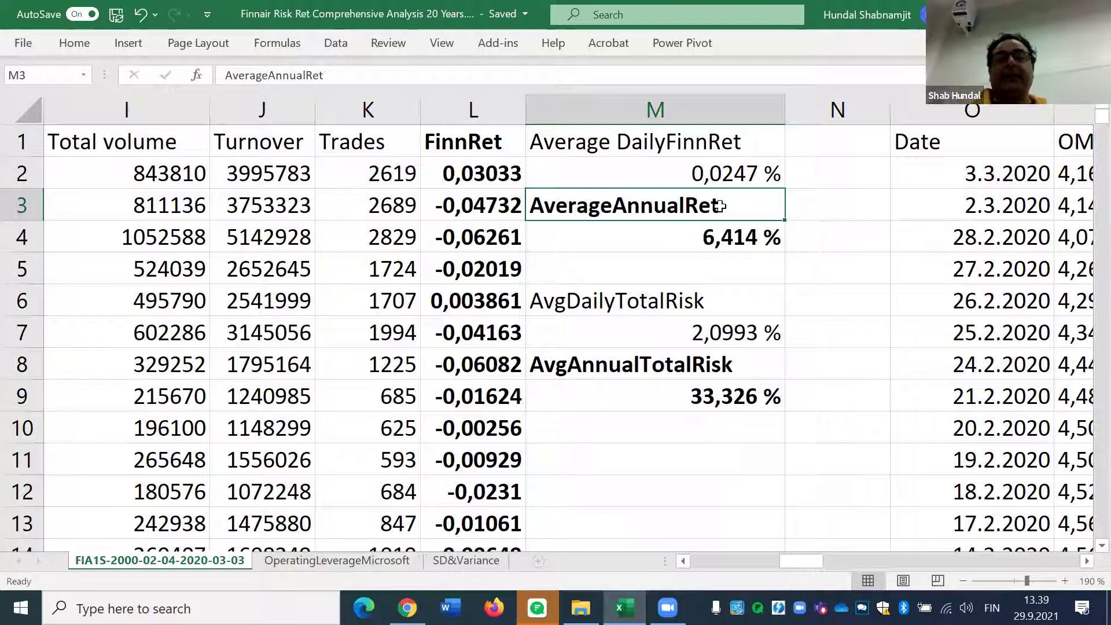
left_click(704, 177)
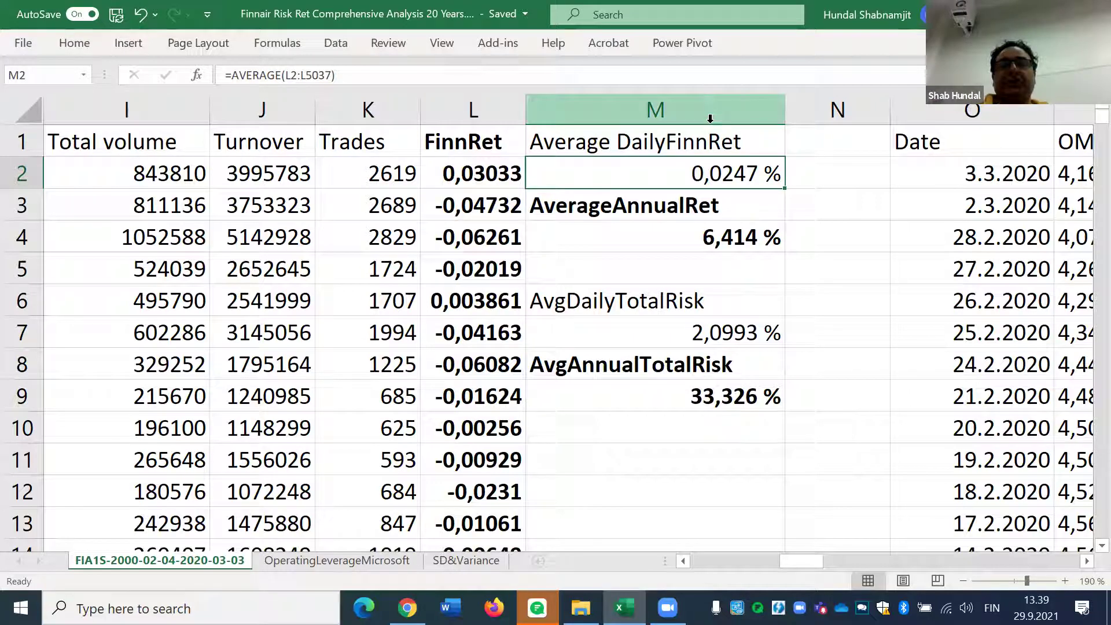
left_click(699, 143)
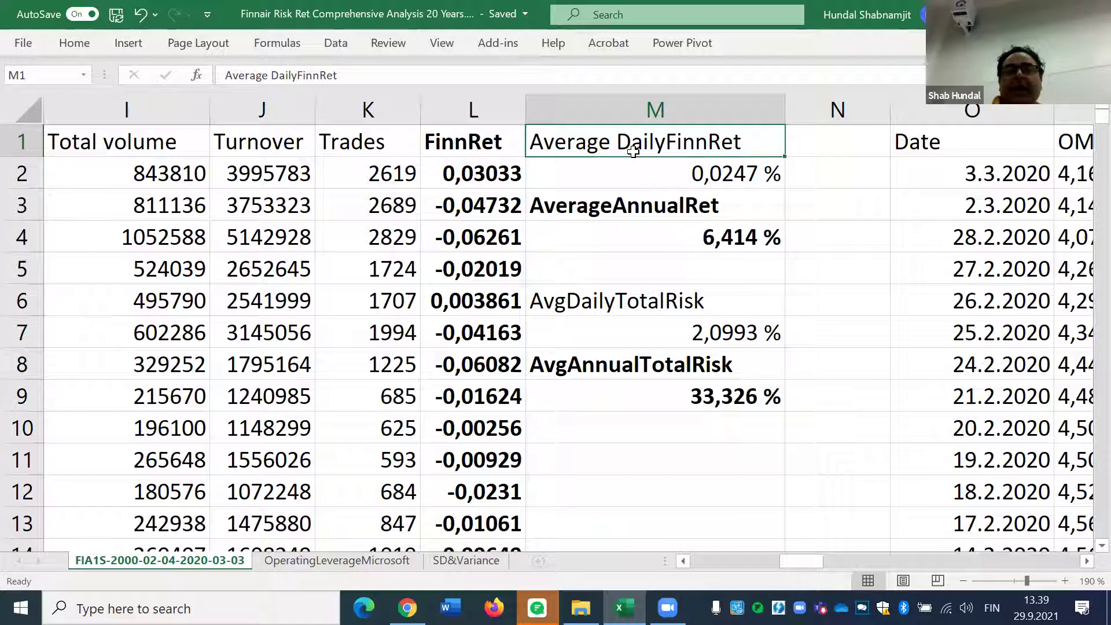
- Inspect the AverageAnnualRet formula in M4 to see how Finnair's average daily return is annualized
left_click(629, 202)
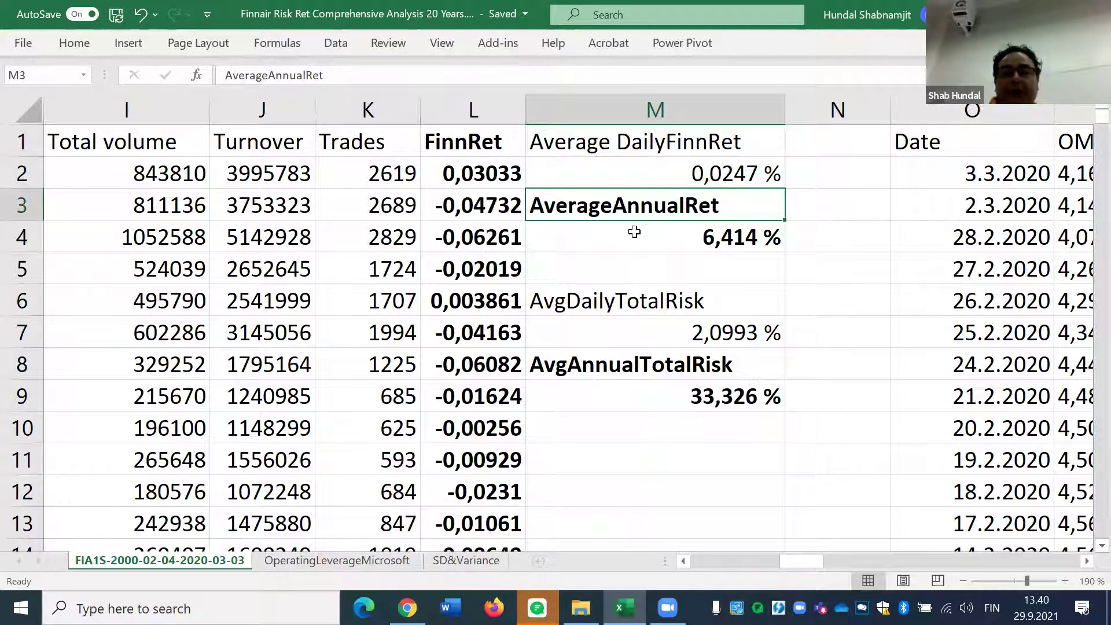
double_click(636, 231)
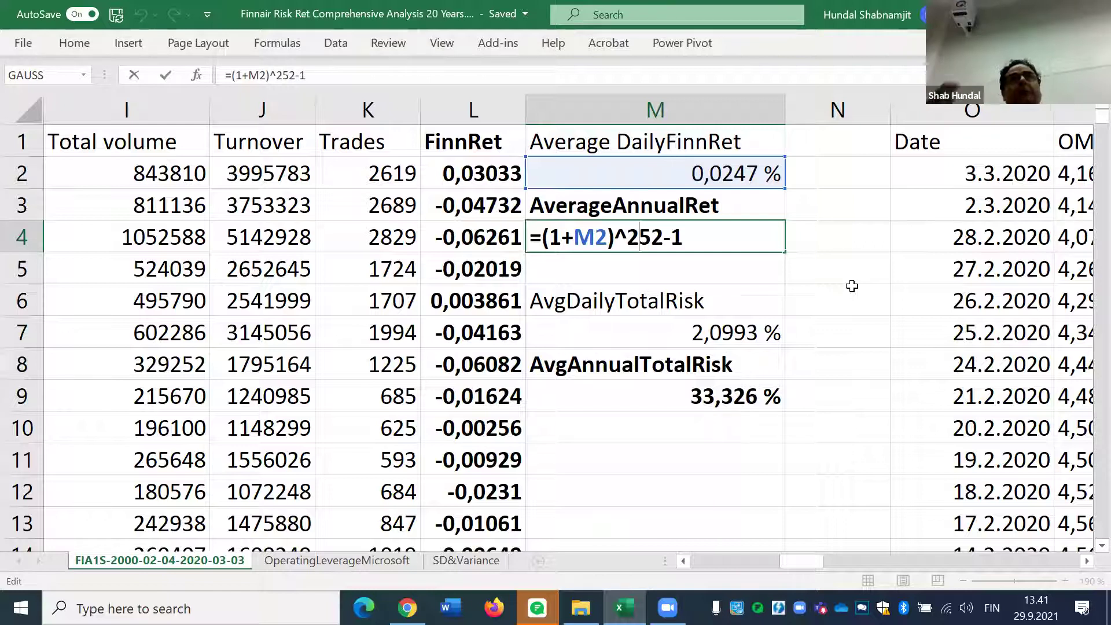
key("Return")
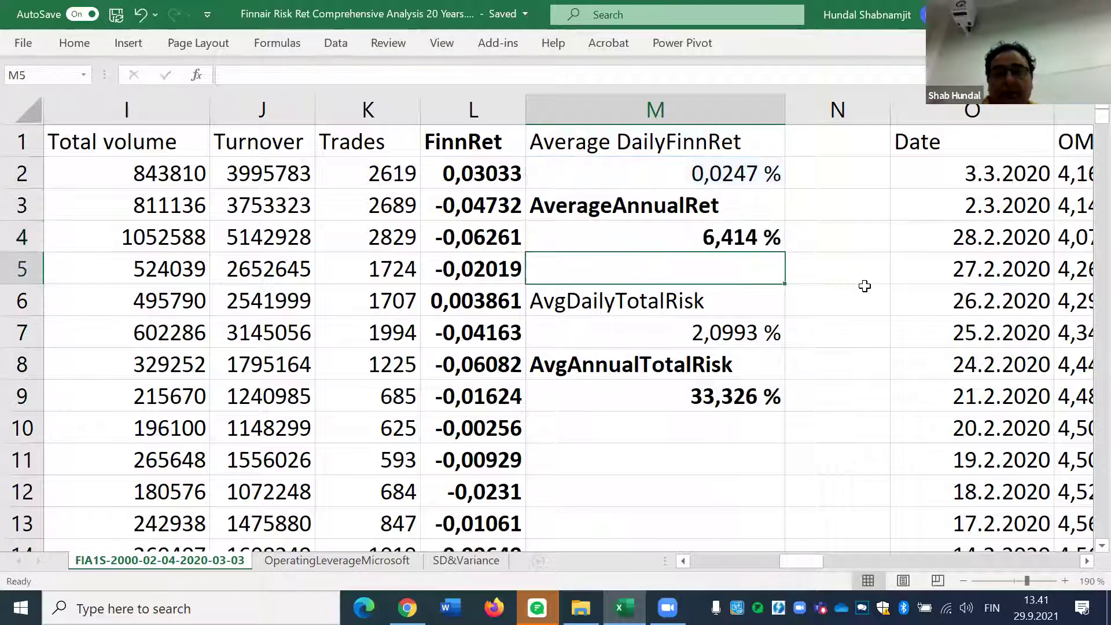
left_click(705, 230)
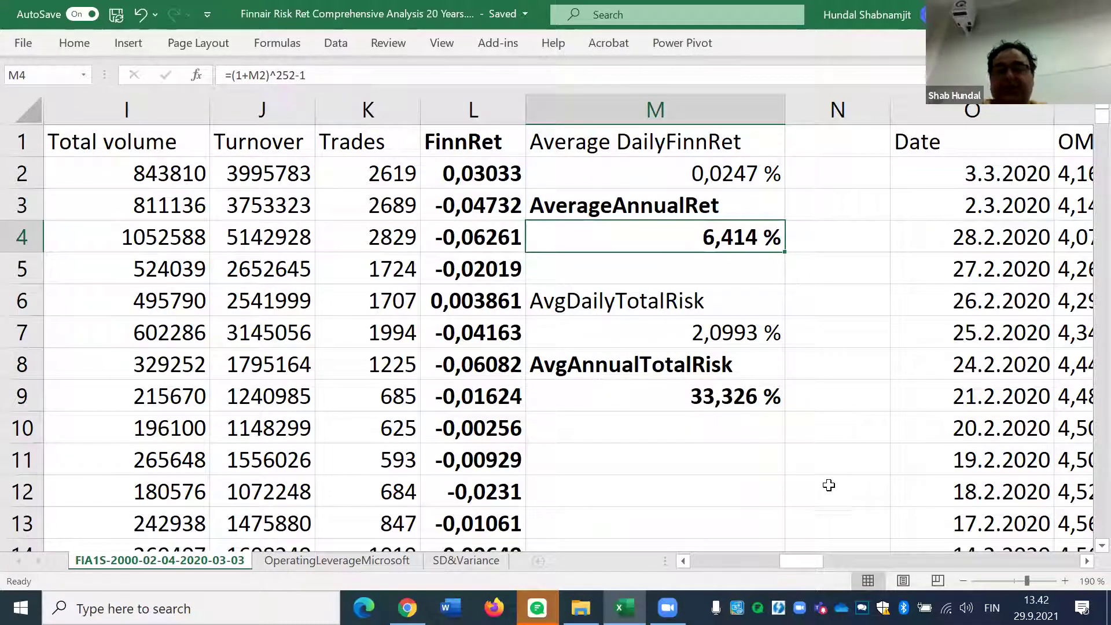
- Inspect the Average DailyMarketRet formula in T2 and the OMXH25 Index Ret range it averages
left_click_drag(807, 563, 927, 567)
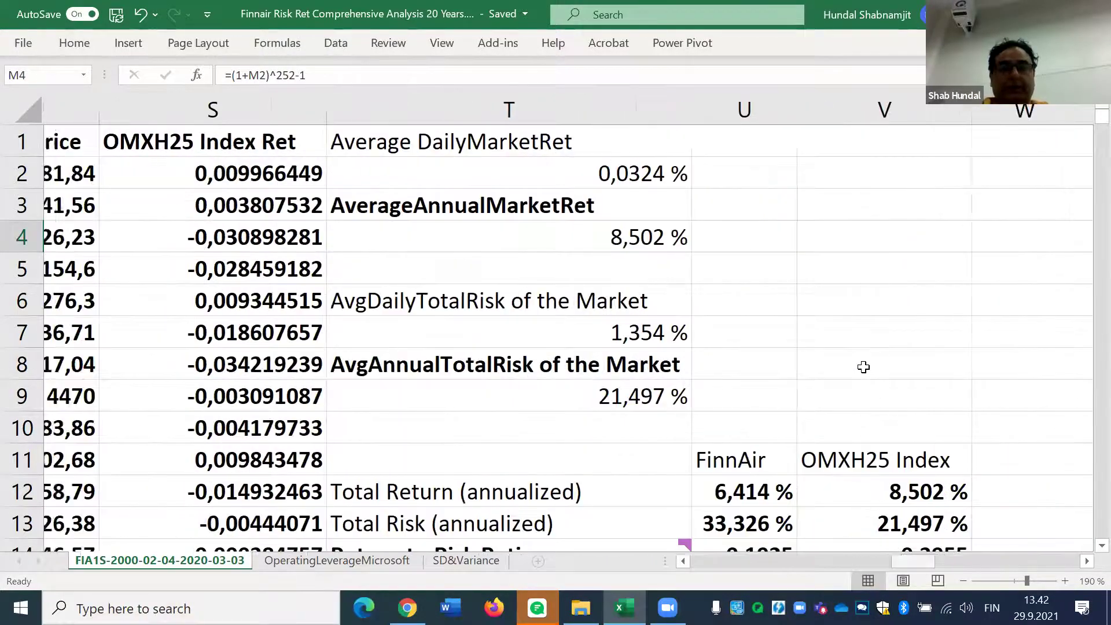
left_click(507, 169)
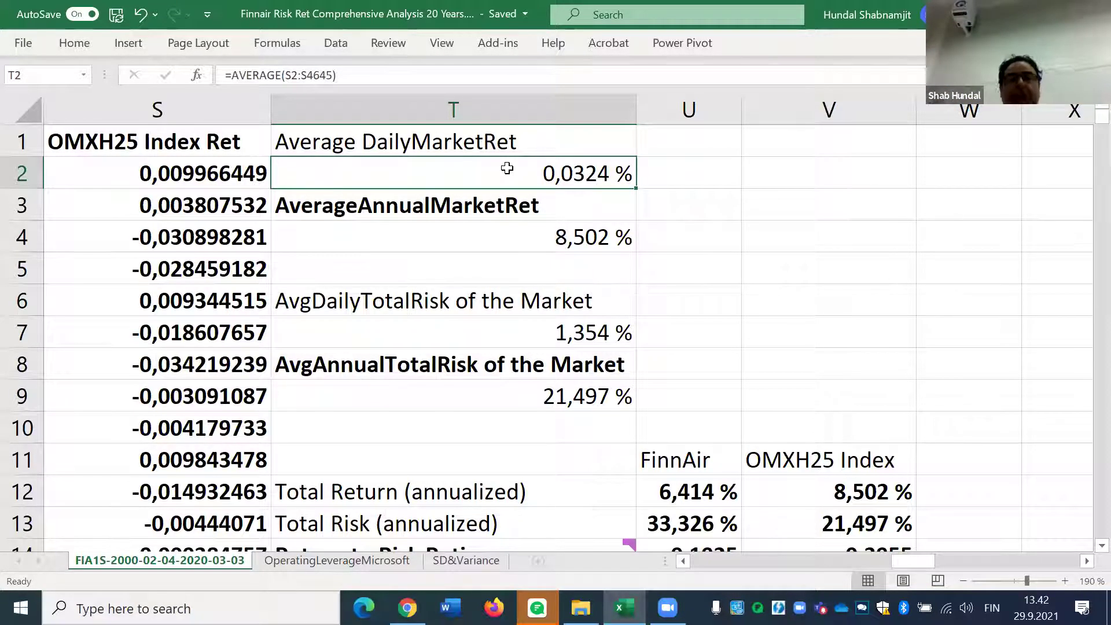
double_click(511, 175)
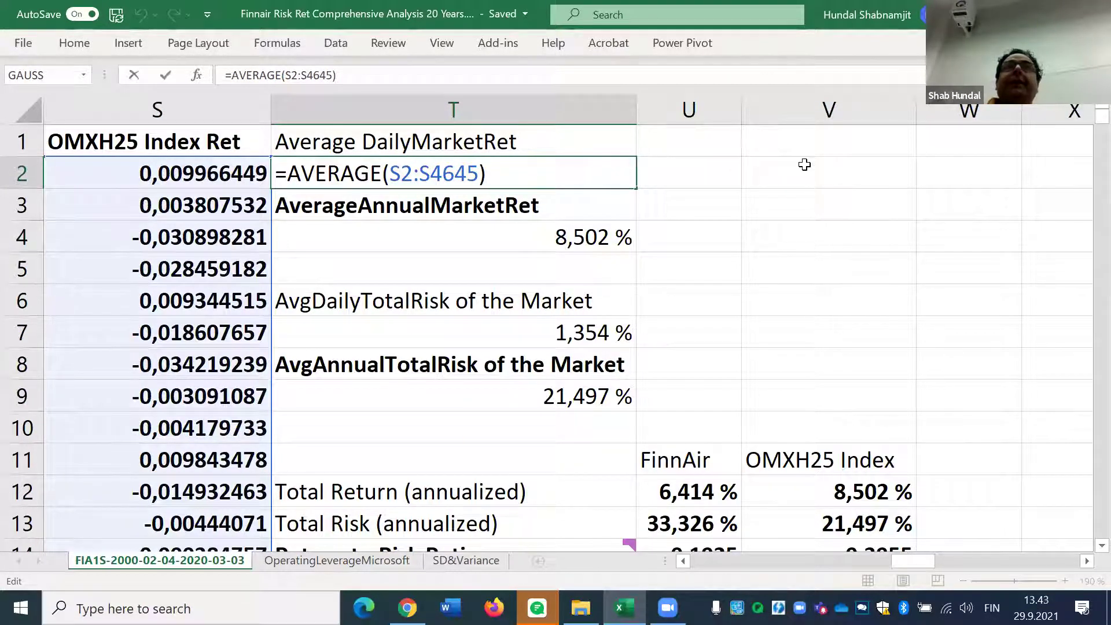
key("Return")
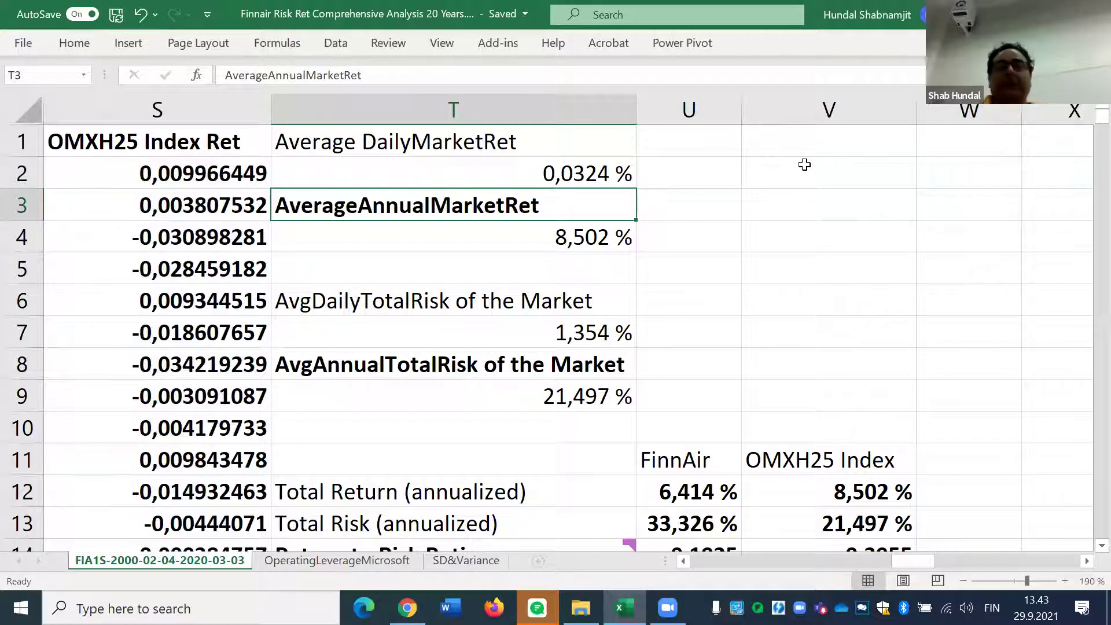
- Inspect the AverageAnnualMarketRet formula in T4 to see how the daily market return is annualized
double_click(563, 240)
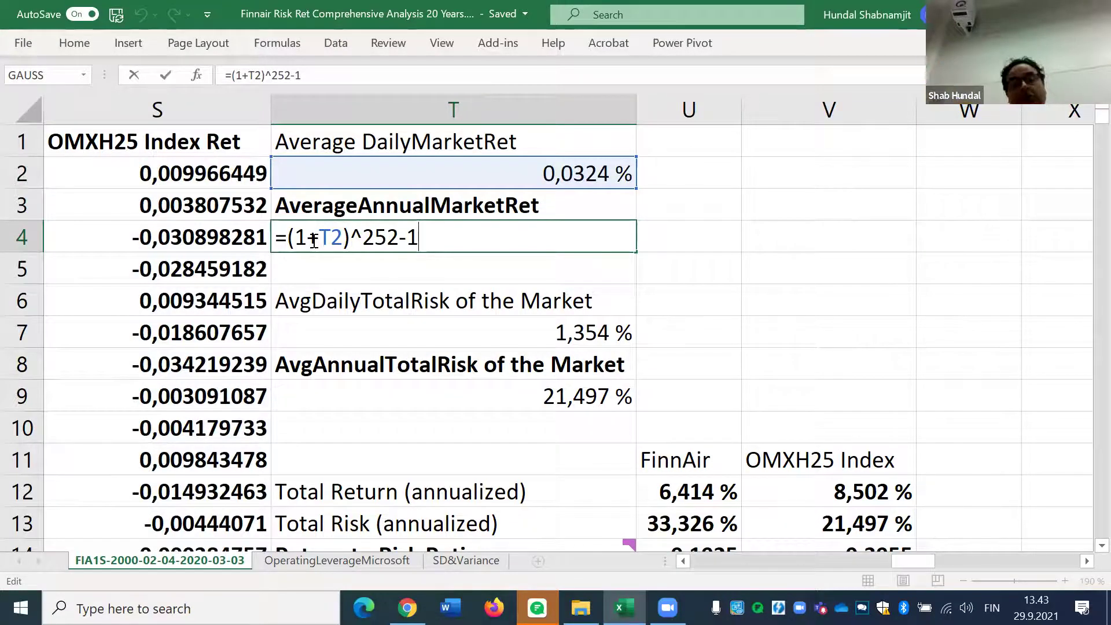
key("Return")
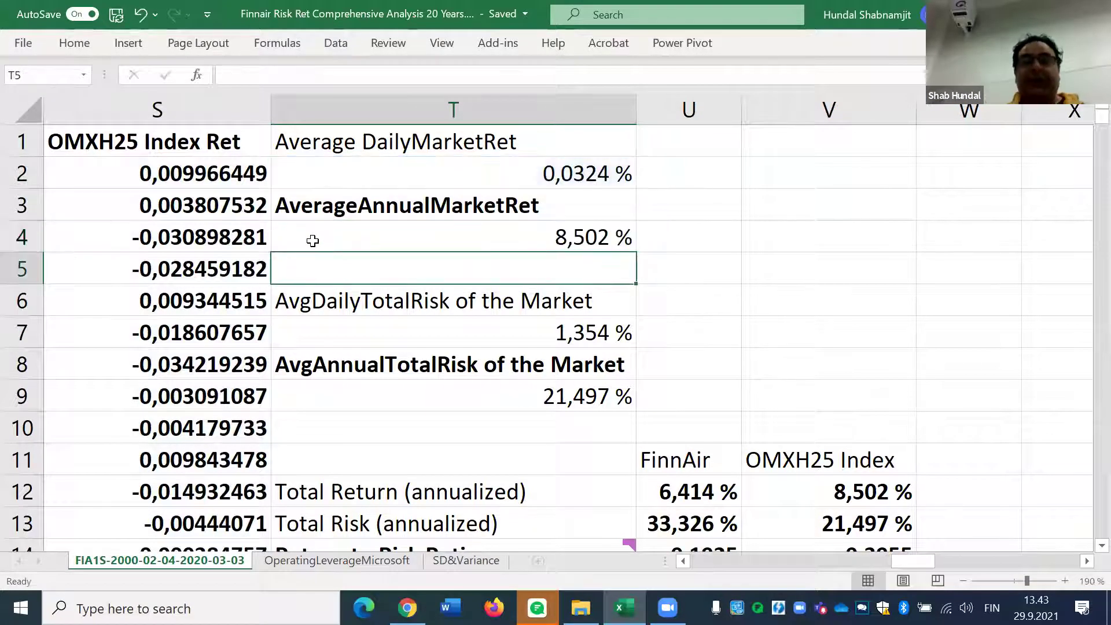
left_click(488, 243)
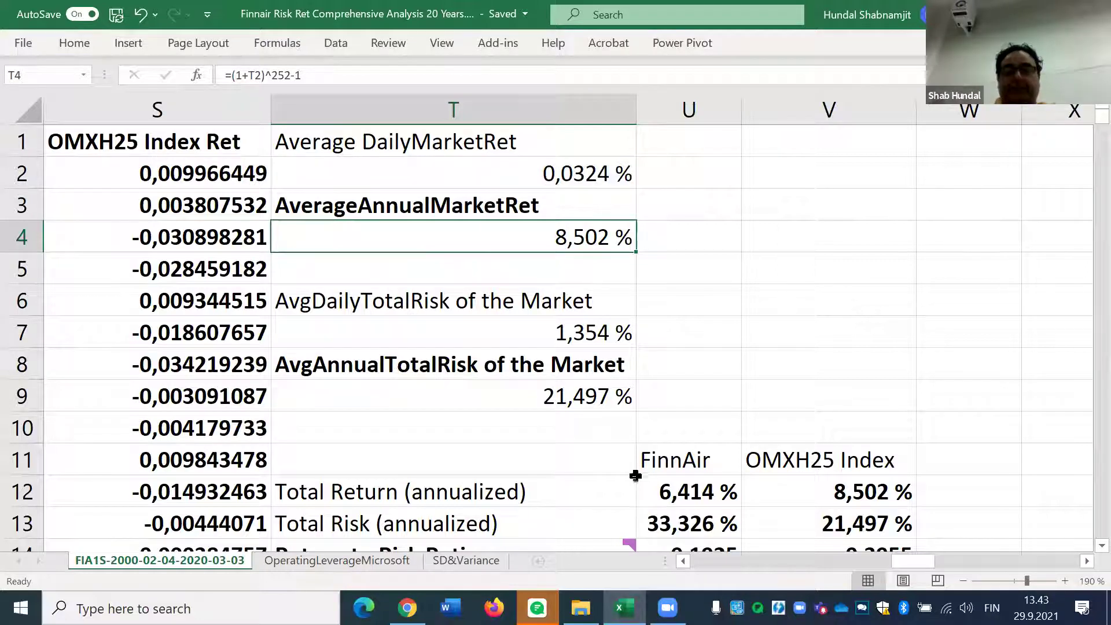
- Examine Finnair's AvgDailyTotalRisk label in M6 and the standard deviation formula in M7 with the FinnRet range it references
left_click_drag(918, 560, 895, 561)
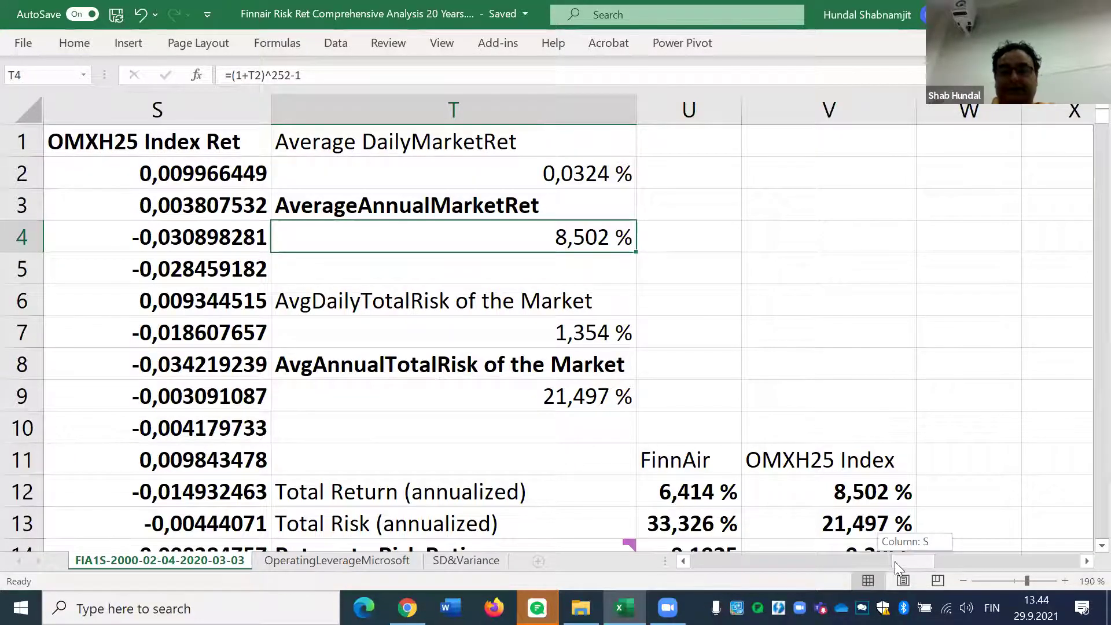
left_click_drag(788, 571, 787, 571)
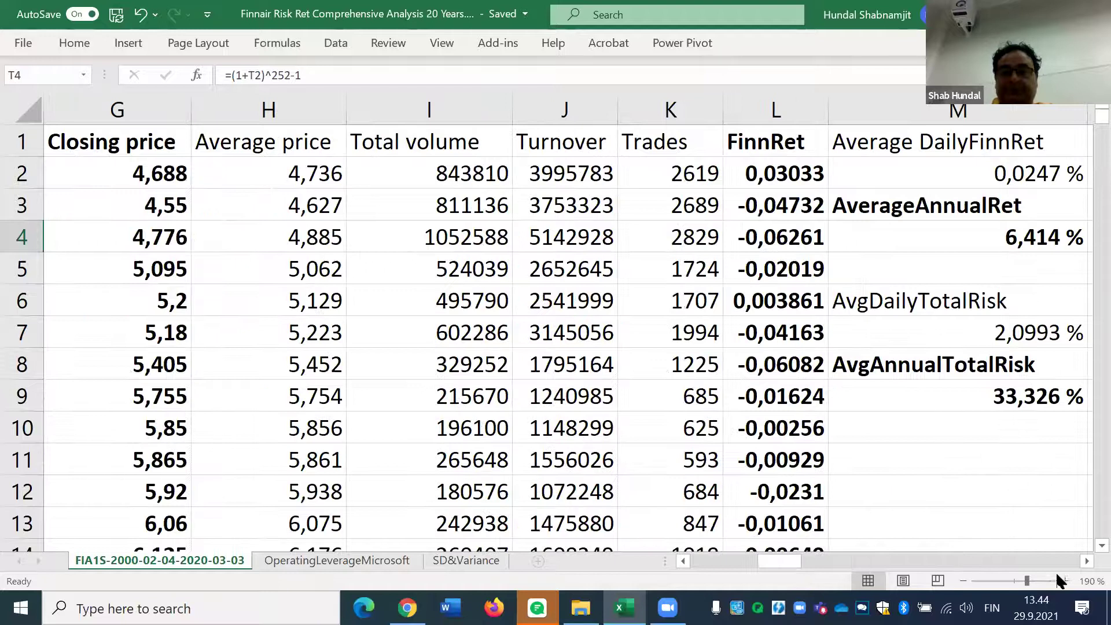
left_click(1082, 561)
left_click(1082, 561)
left_click(1082, 561)
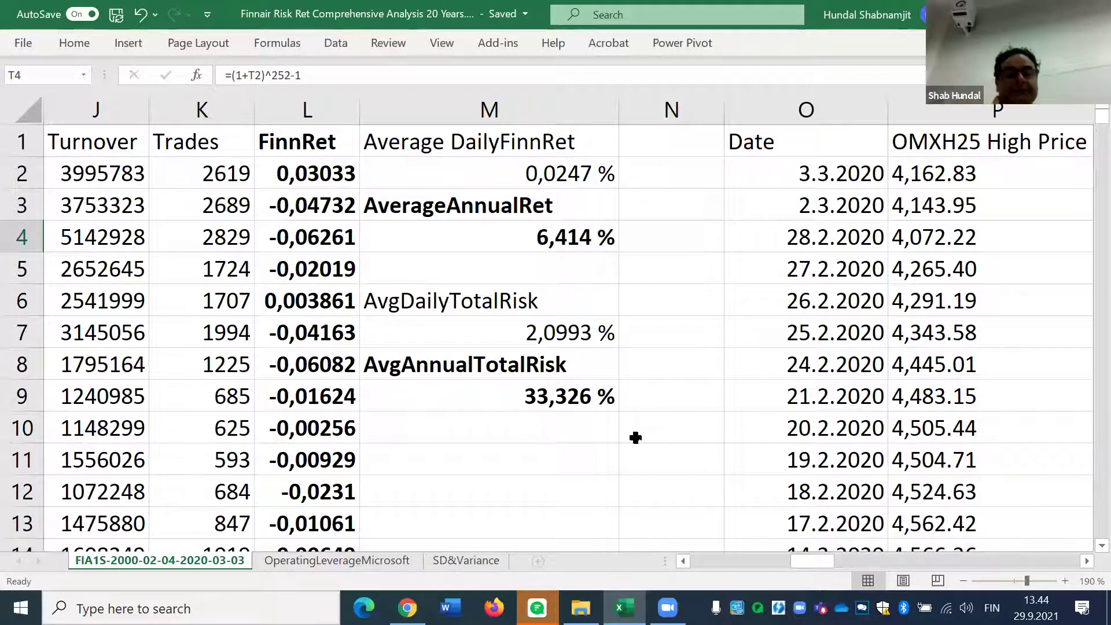
left_click(472, 303)
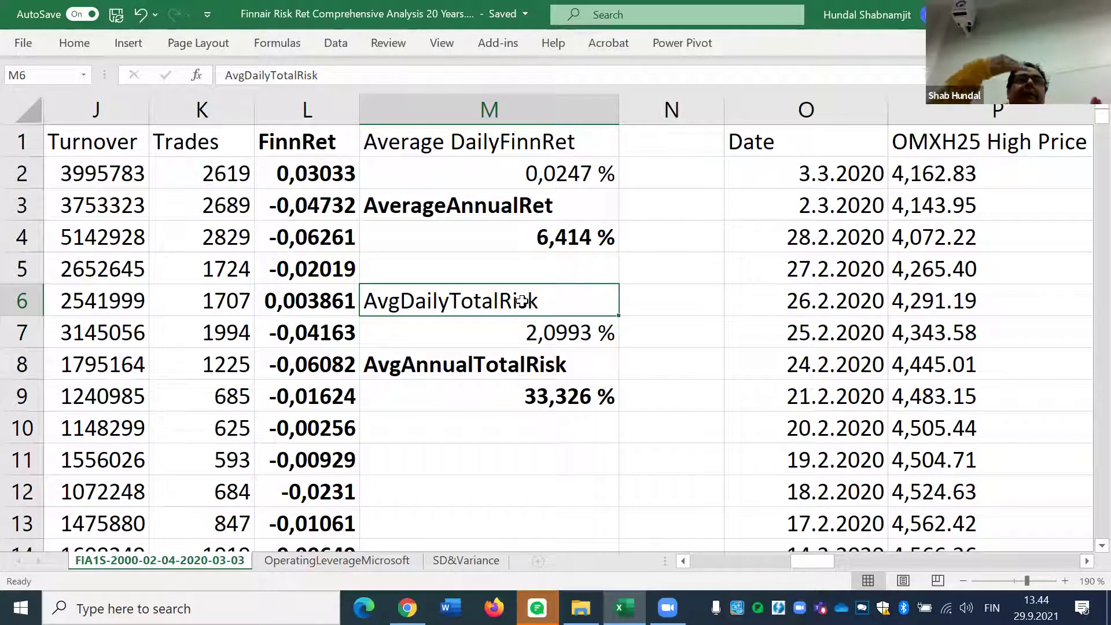
double_click(512, 337)
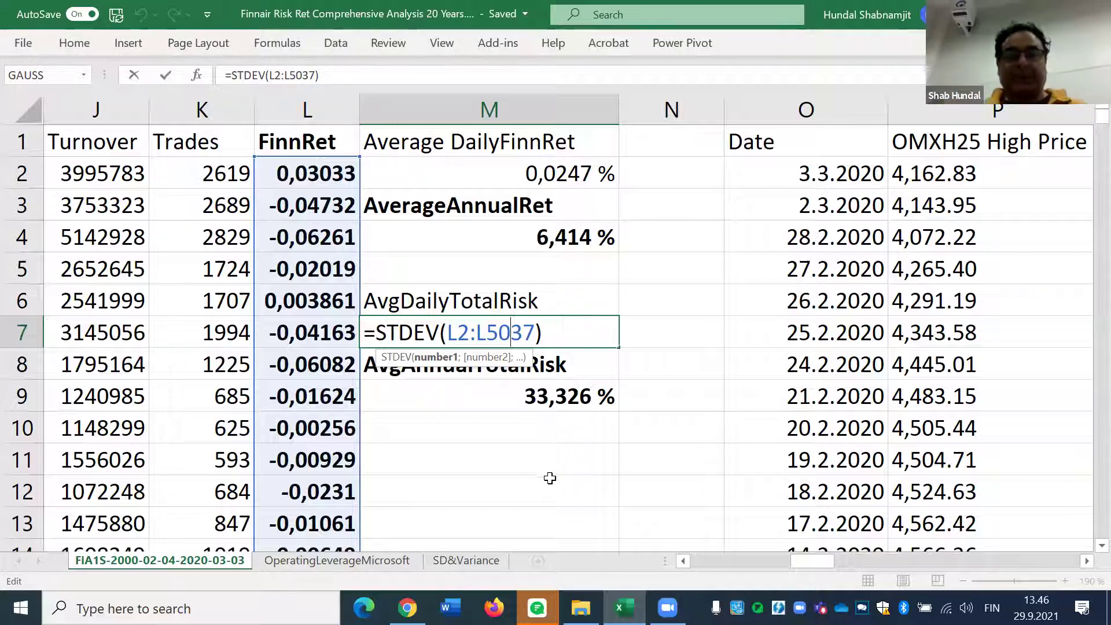
key("Escape")
key("Return")
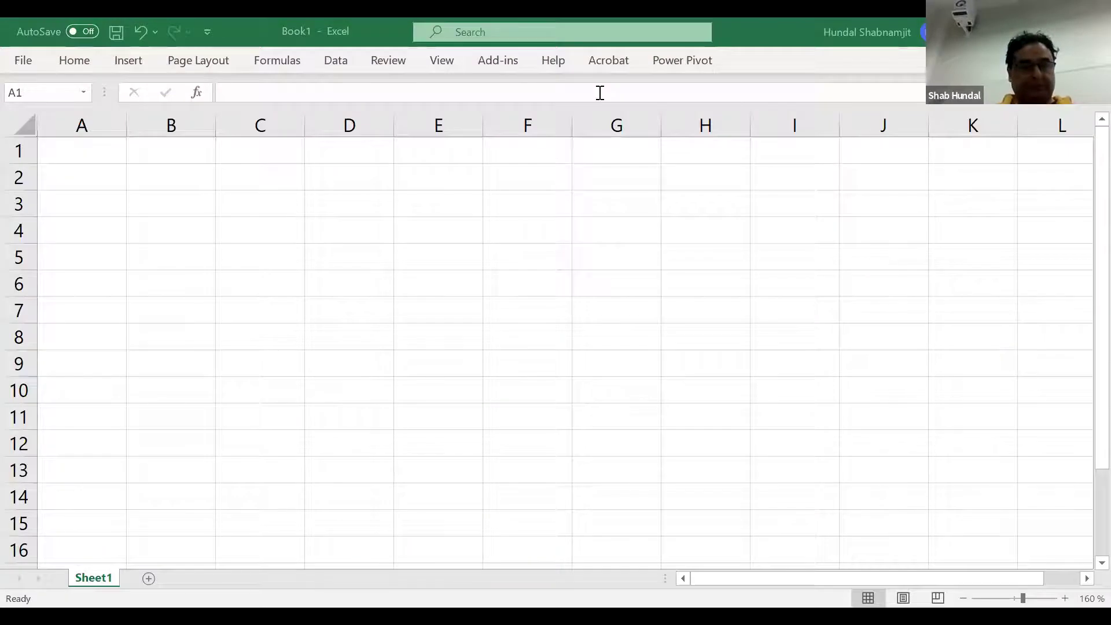
- Enter the team headings AC Milan, MU and Chelsea in cells D3, E3 and F3
left_click(348, 201)
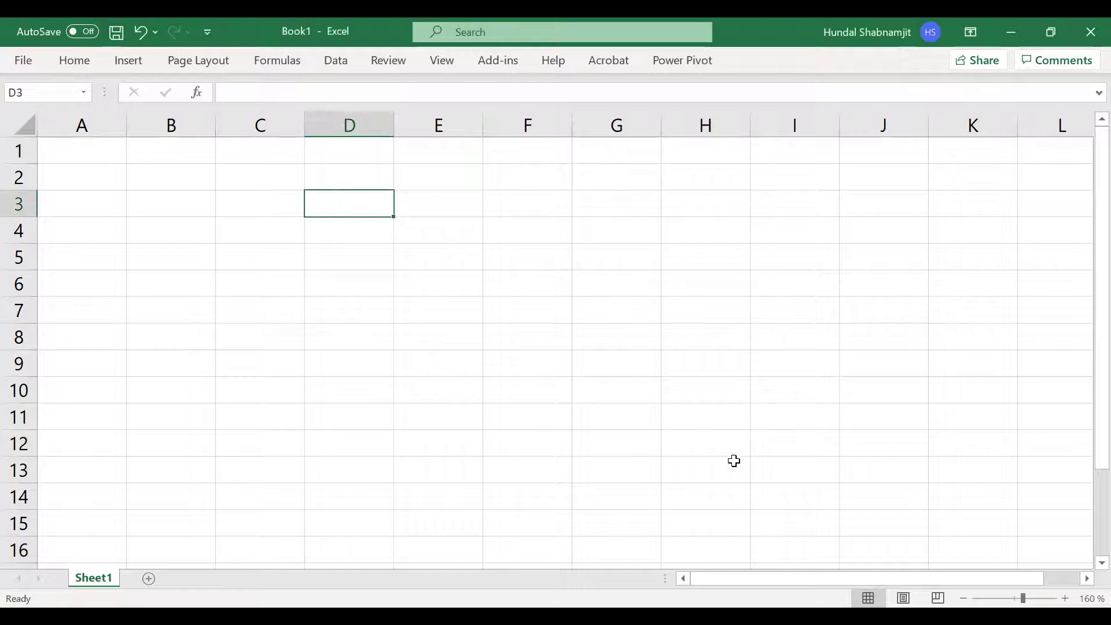
left_click(1065, 598)
left_click(1065, 598)
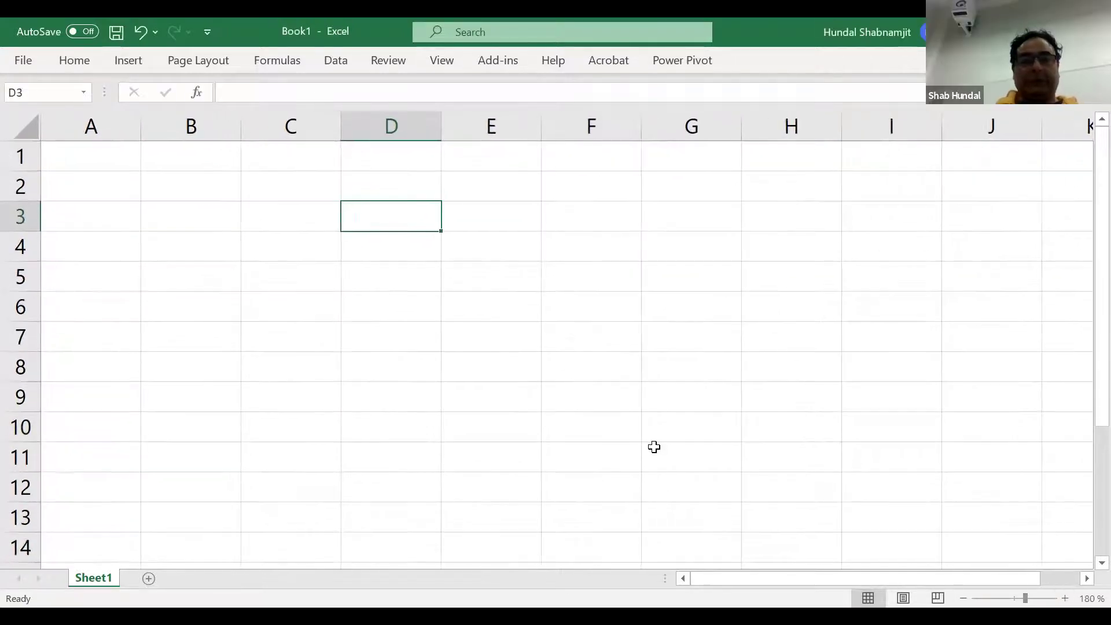
type("A")
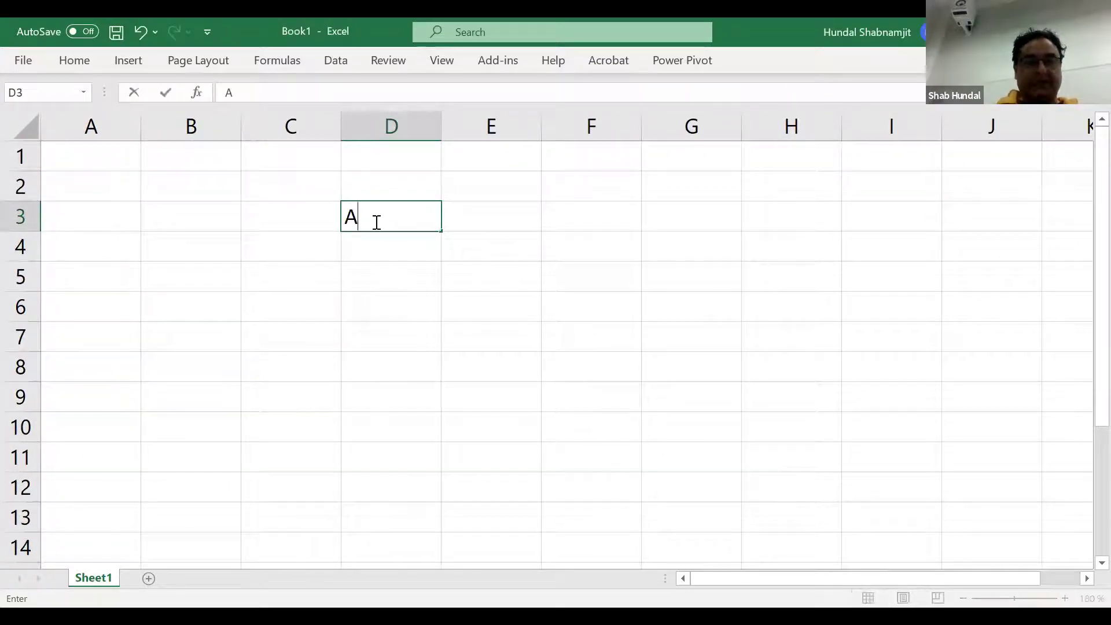
type("C Milan")
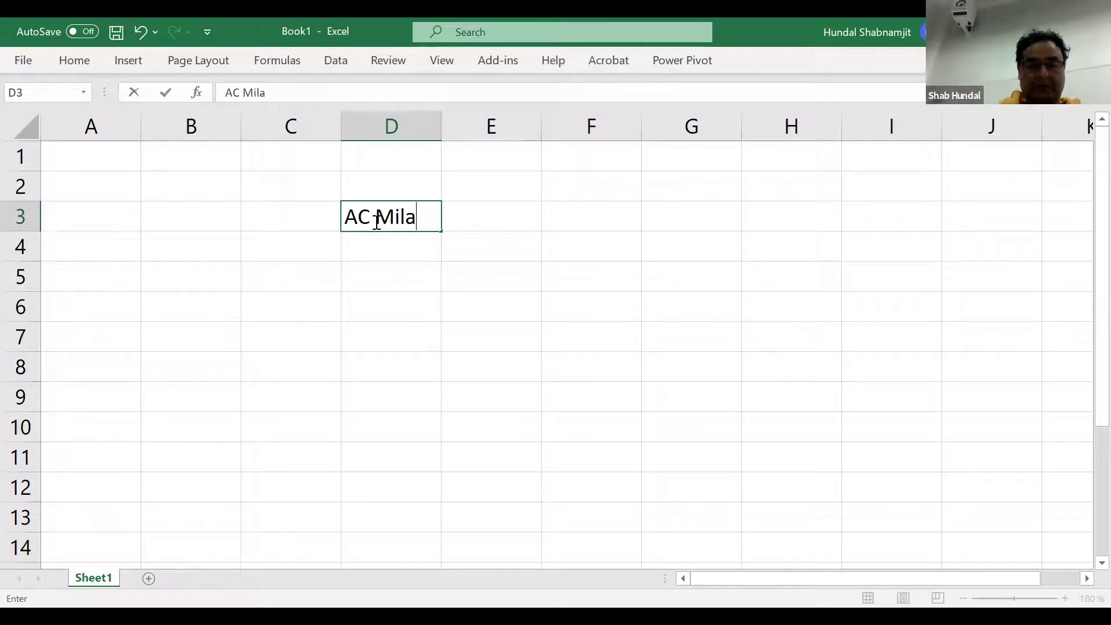
left_click(476, 208)
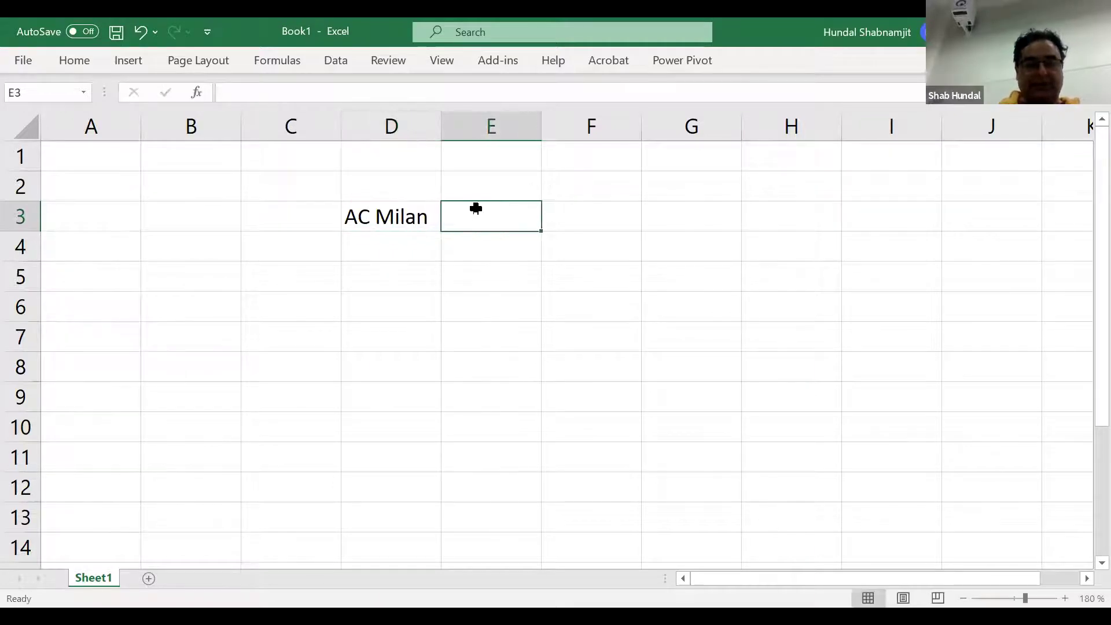
type("M")
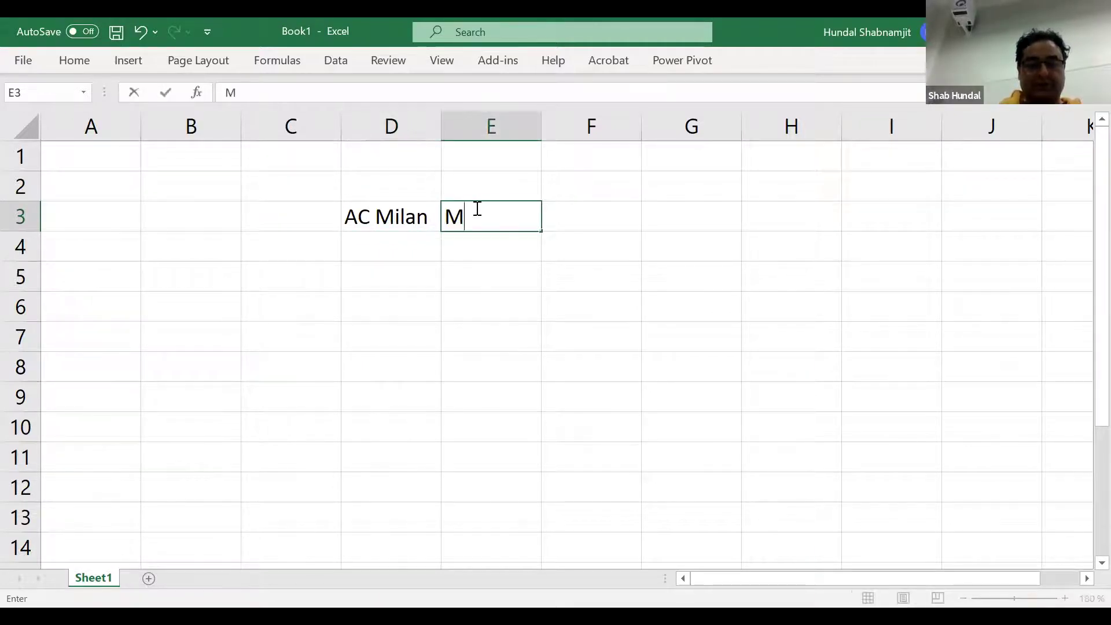
type("U")
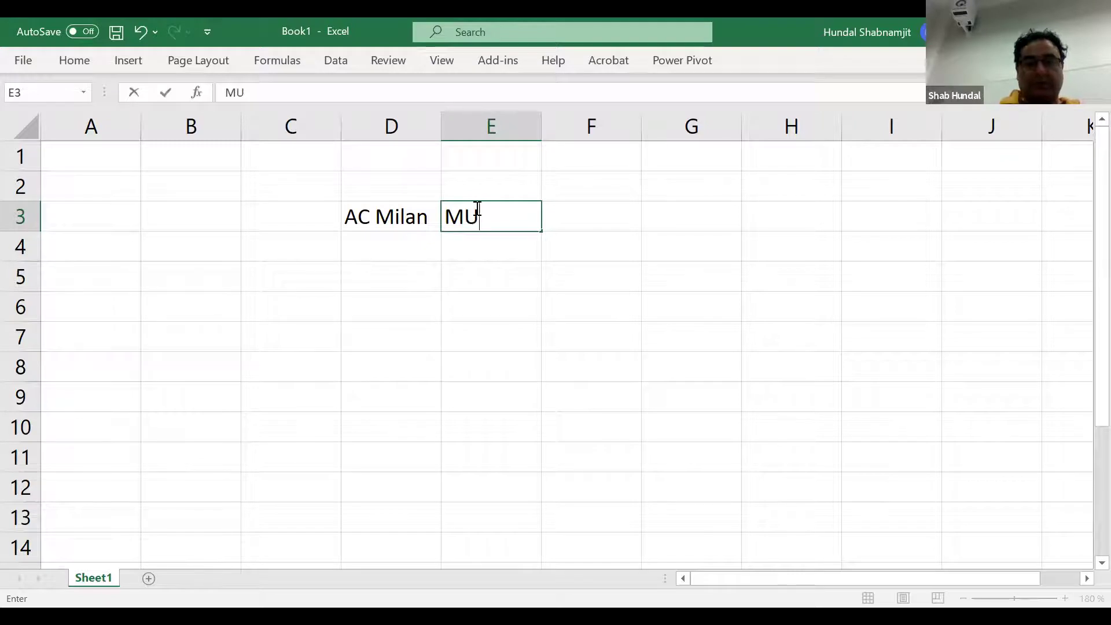
left_click(611, 211)
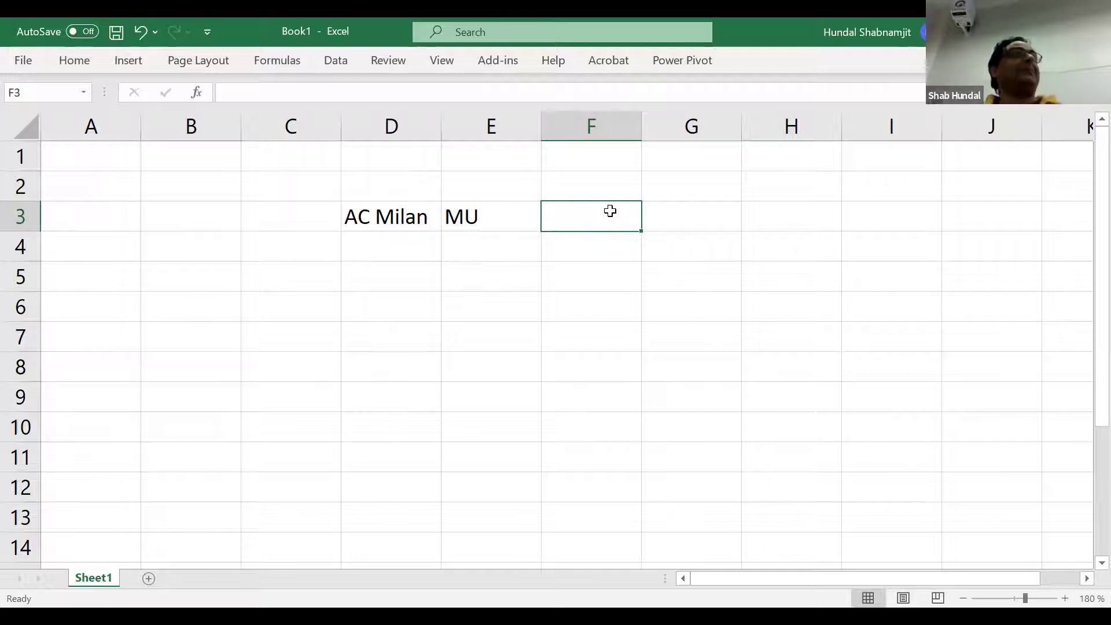
type("C")
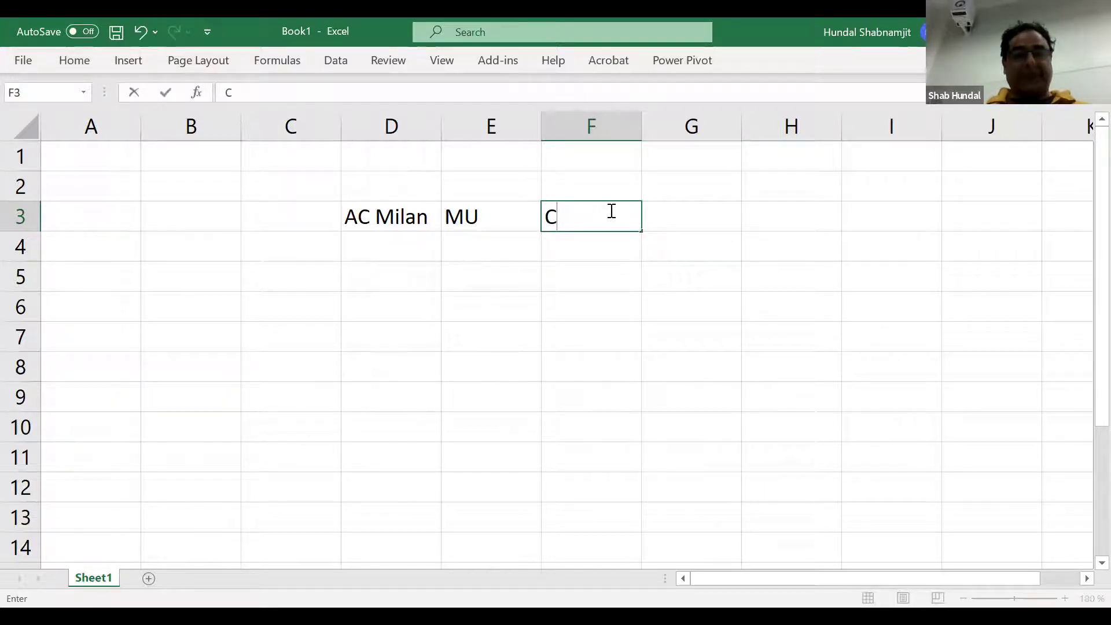
type("helsea")
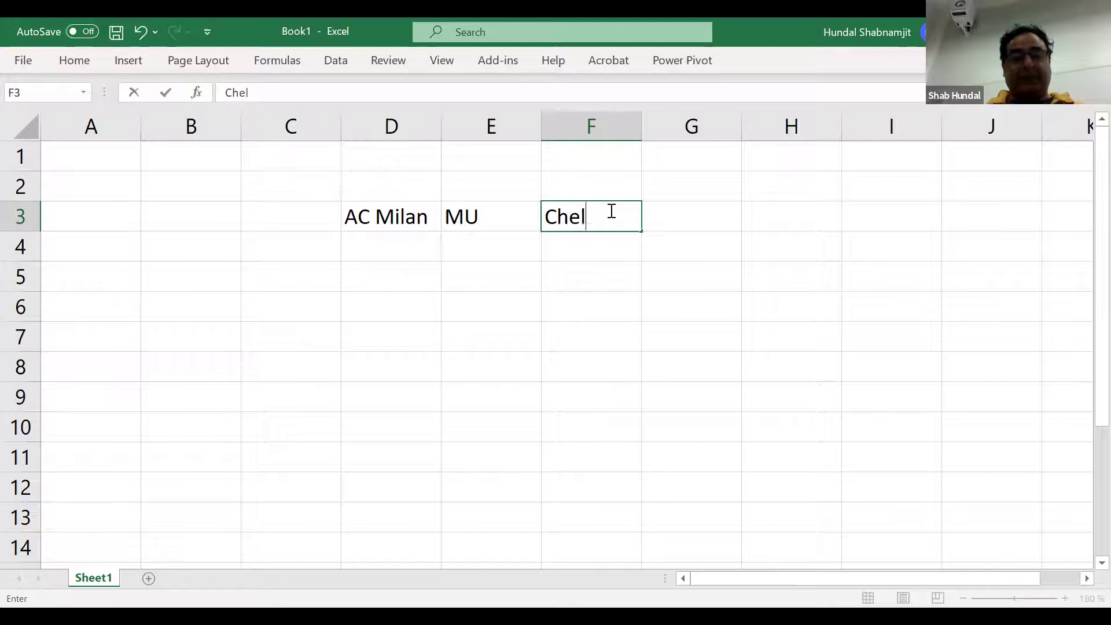
left_click(601, 249)
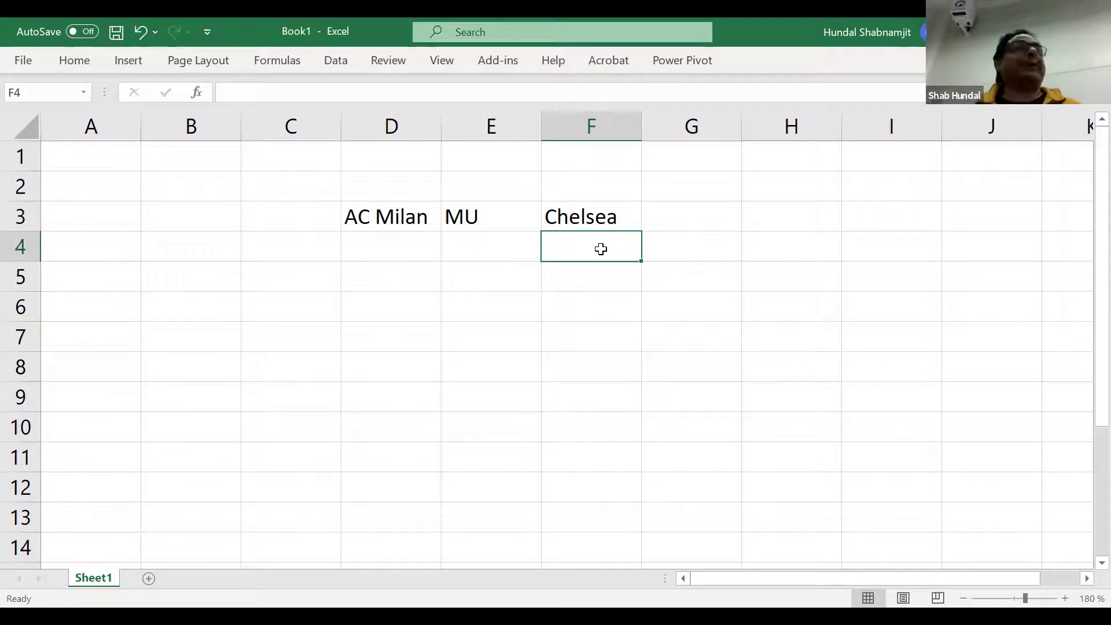
- Fill AC Milan's cells D4 to D8 with 3 each and label C9 as Average
left_click(381, 243)
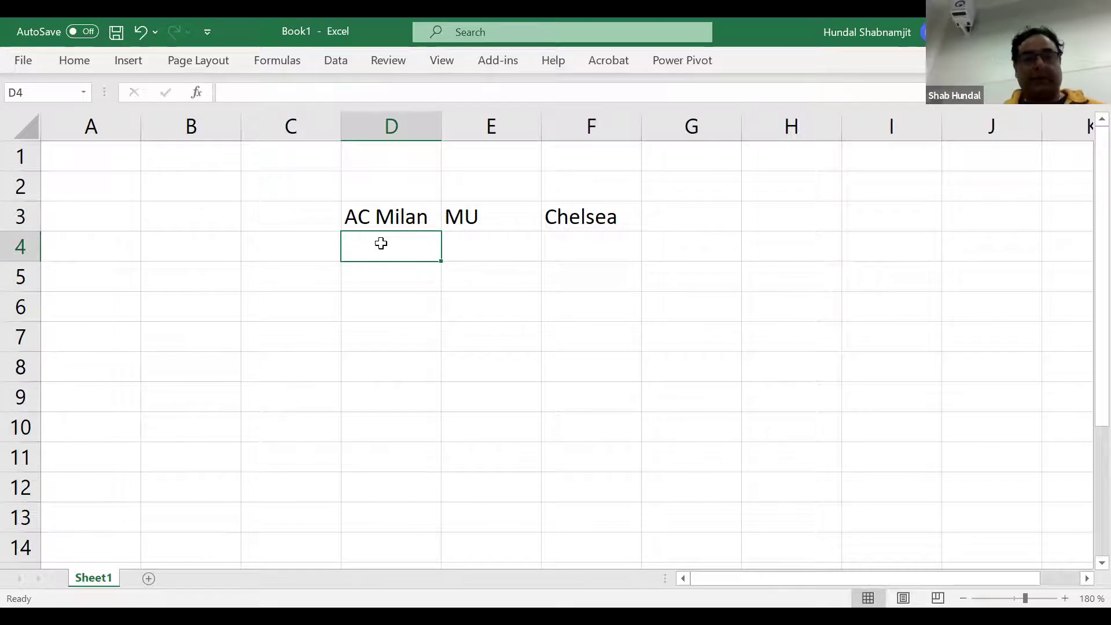
type("3")
key("Return")
type("3")
key("Return")
type("3")
key("Return")
type("3")
key("Return")
type("3")
key("Return")
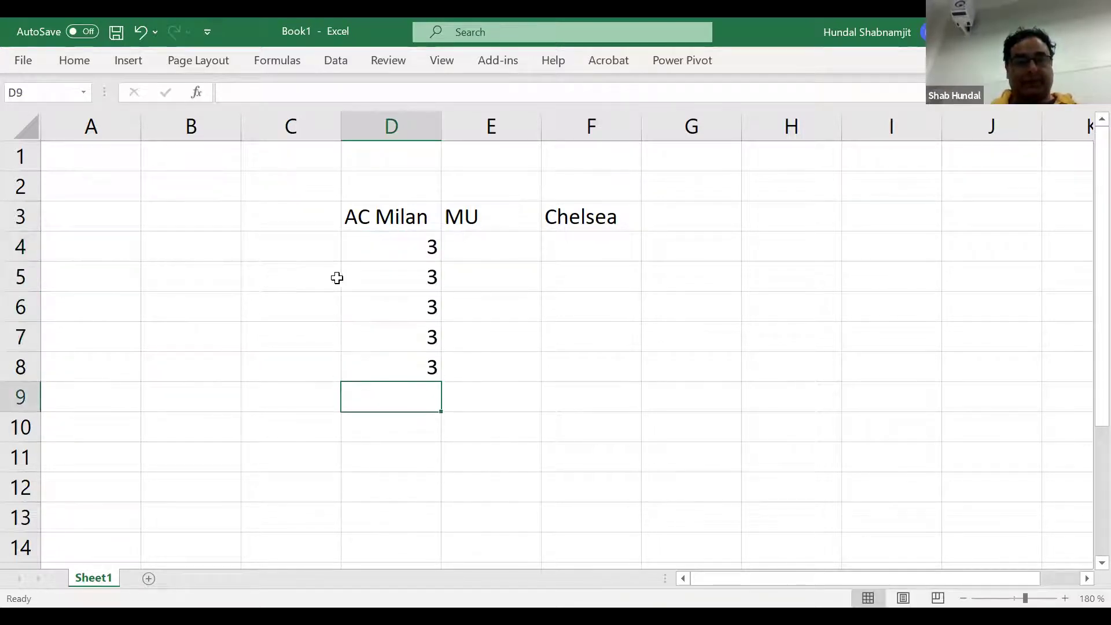
left_click(294, 387)
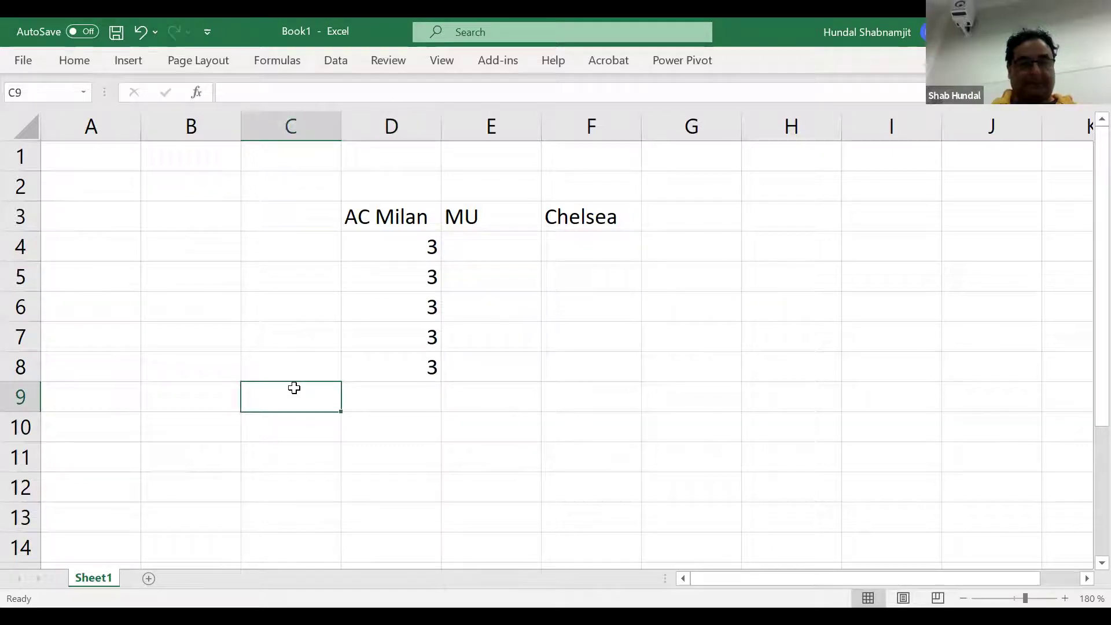
type("Average")
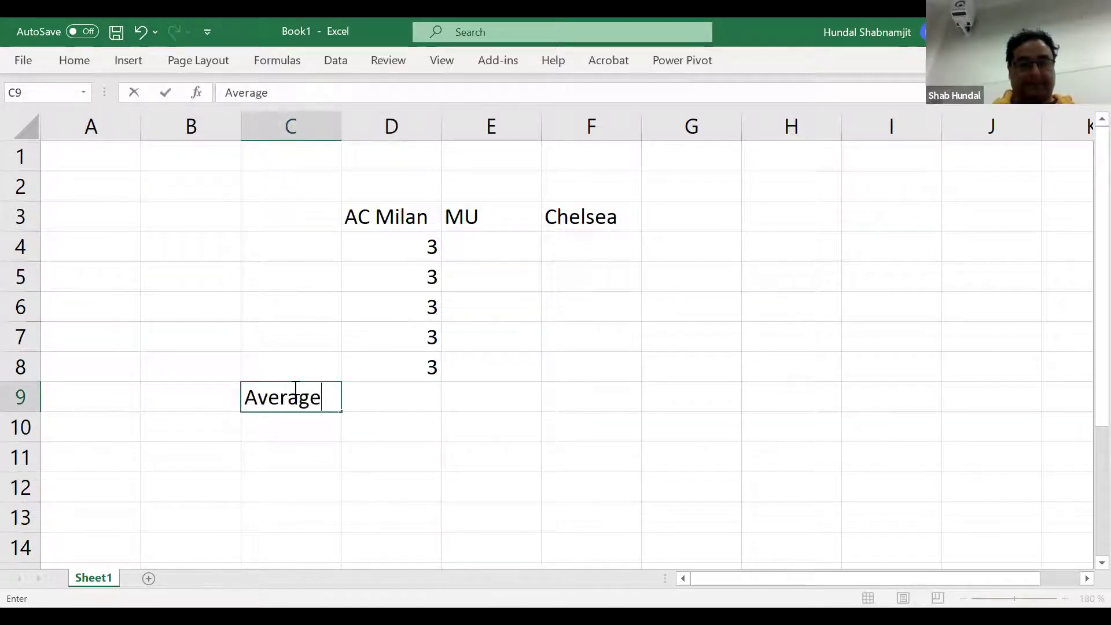
- Enter MU's first three values 1, 2 and 2 in cells E4 to E6
left_click(495, 250)
type("123")
key("BackSpace")
key("BackSpace")
key("Return")
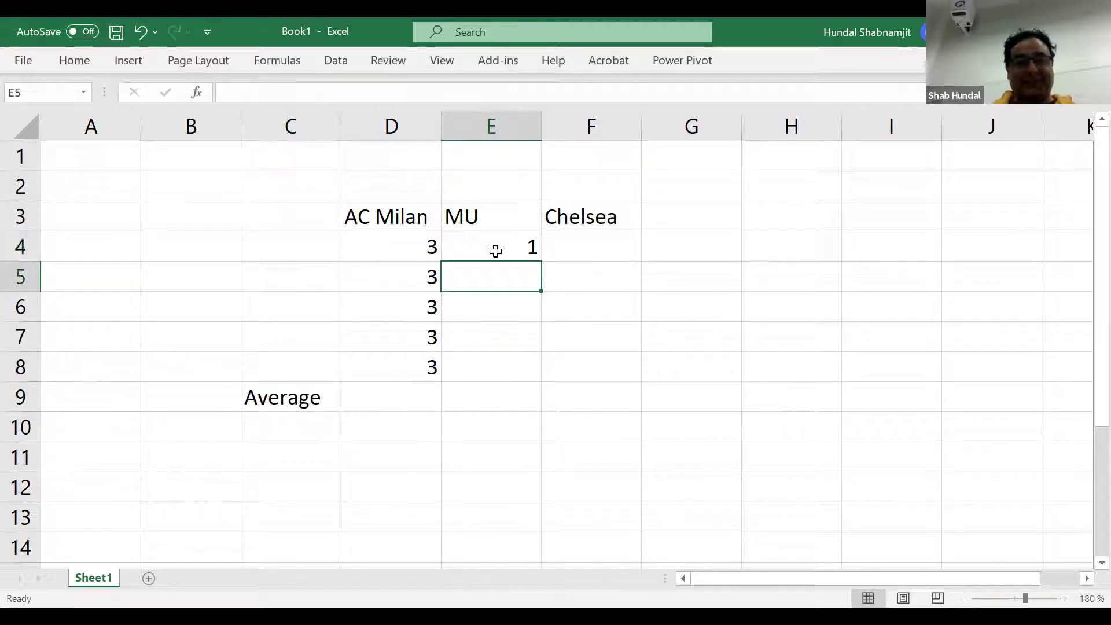
type("2")
key("Return")
type("2")
key("Return")
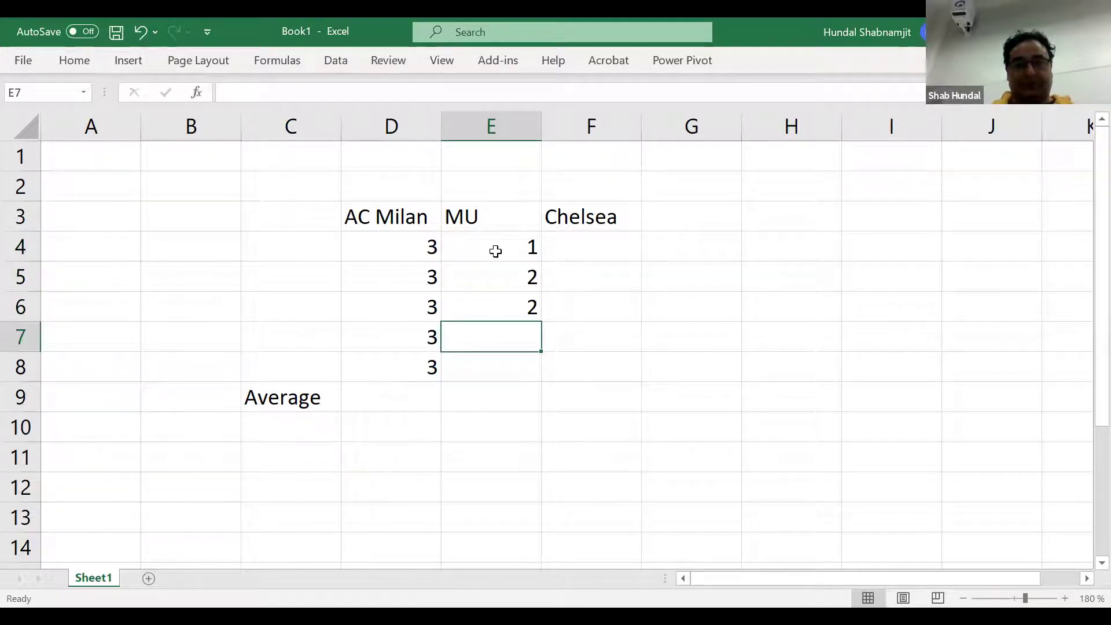
- Change MU's values to 4 in E6 and 3 in E5
left_click(508, 309)
type("4")
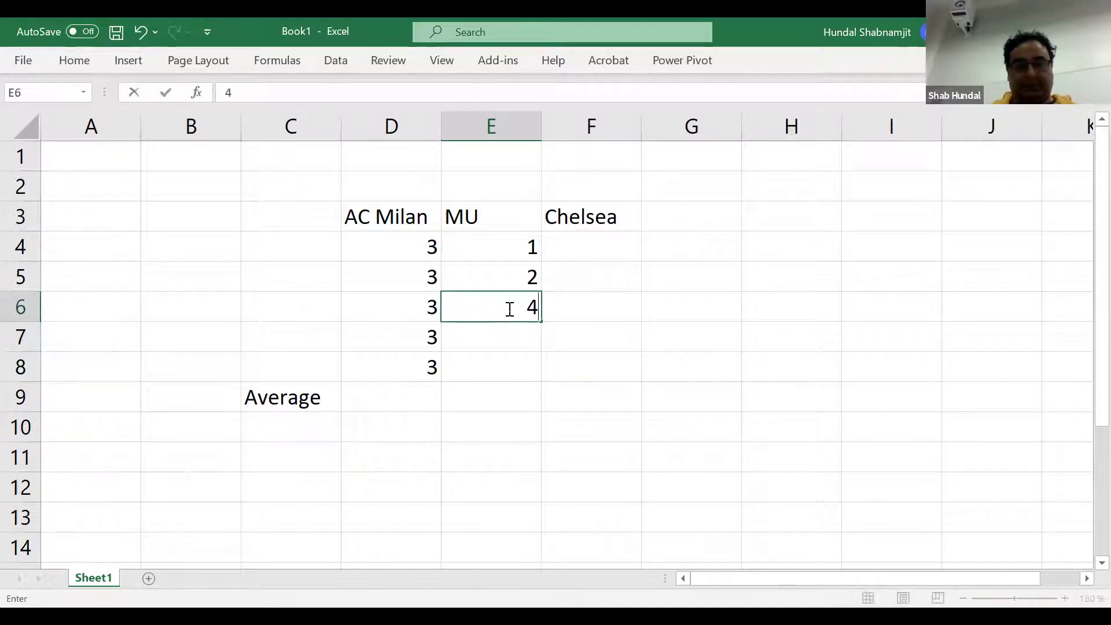
left_click(512, 333)
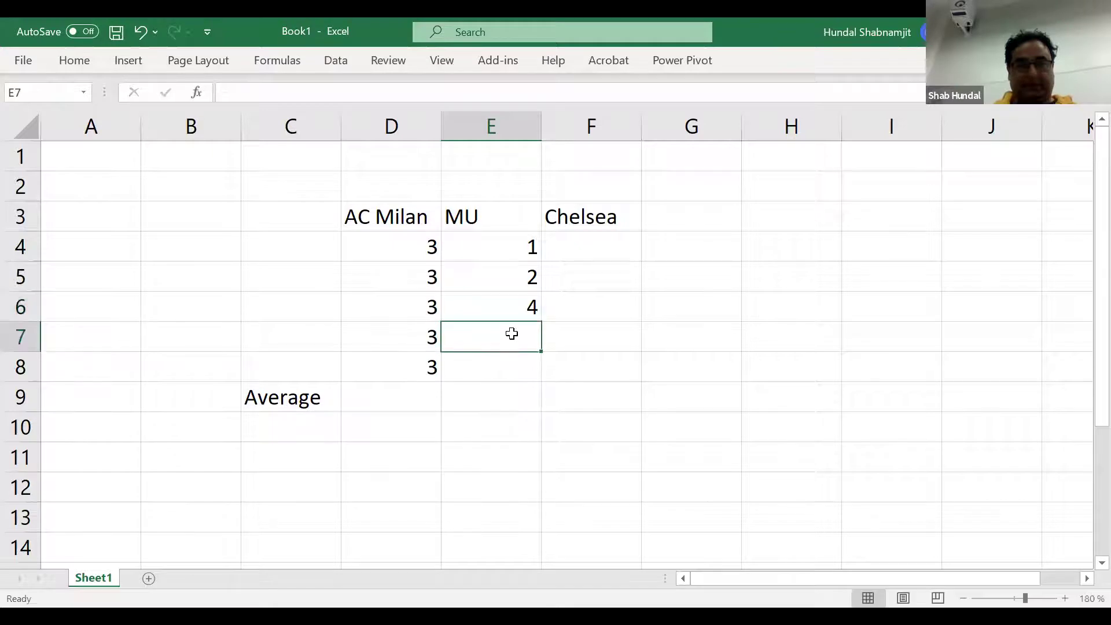
left_click(519, 284)
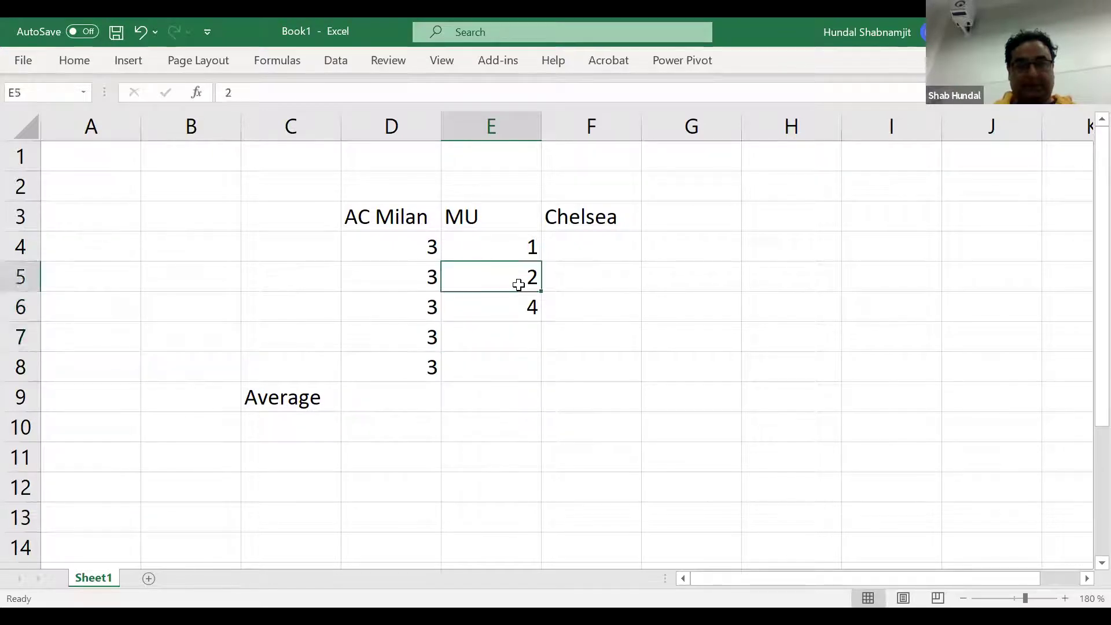
double_click(519, 285)
key("BackSpace")
type("3")
left_click(518, 300)
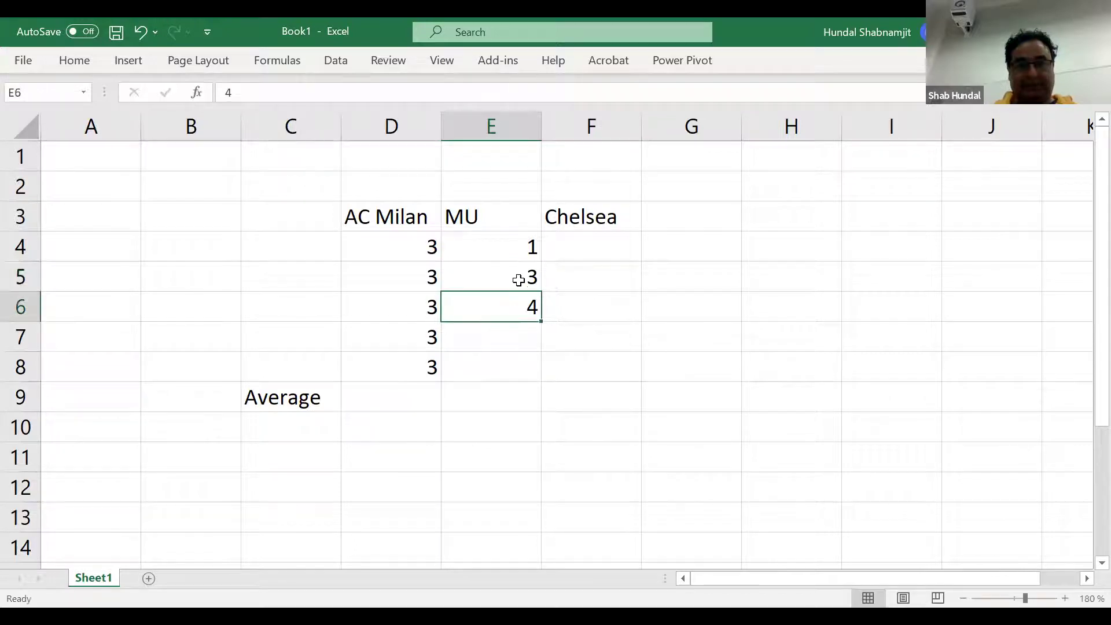
- Complete MU's column with 4 in E7 and 3 in E8
left_click(513, 335)
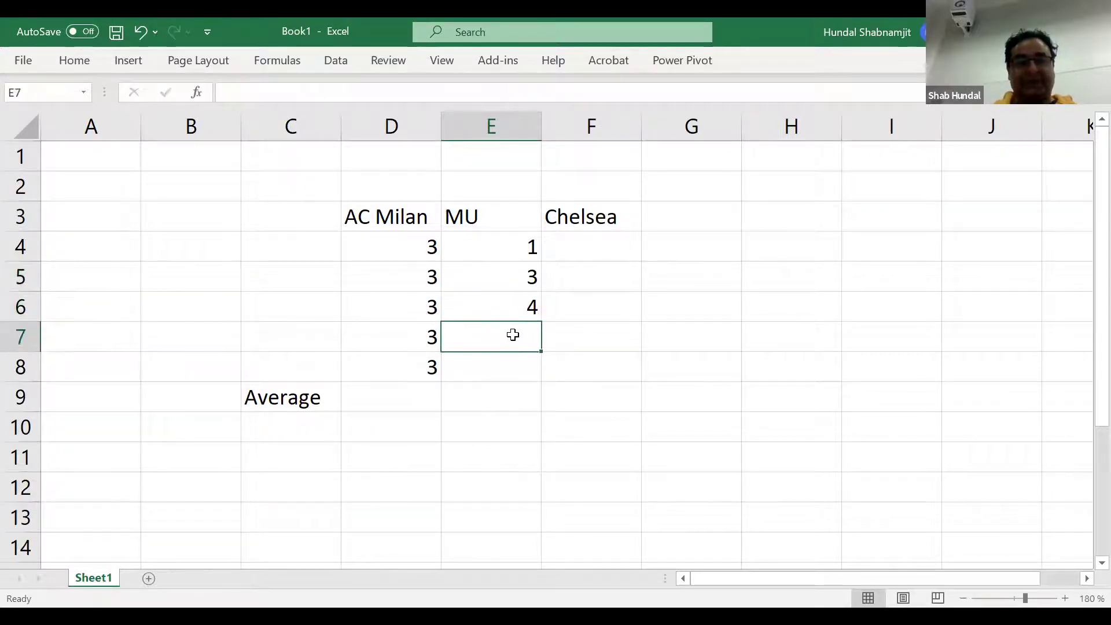
type("4")
key("Return")
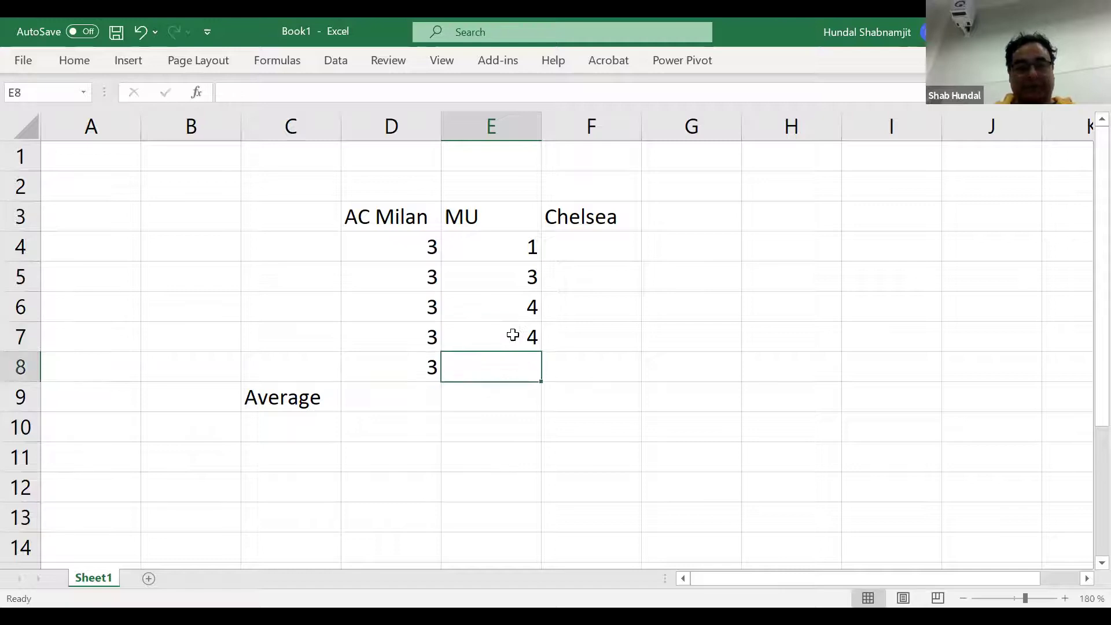
type("3")
left_click(522, 396)
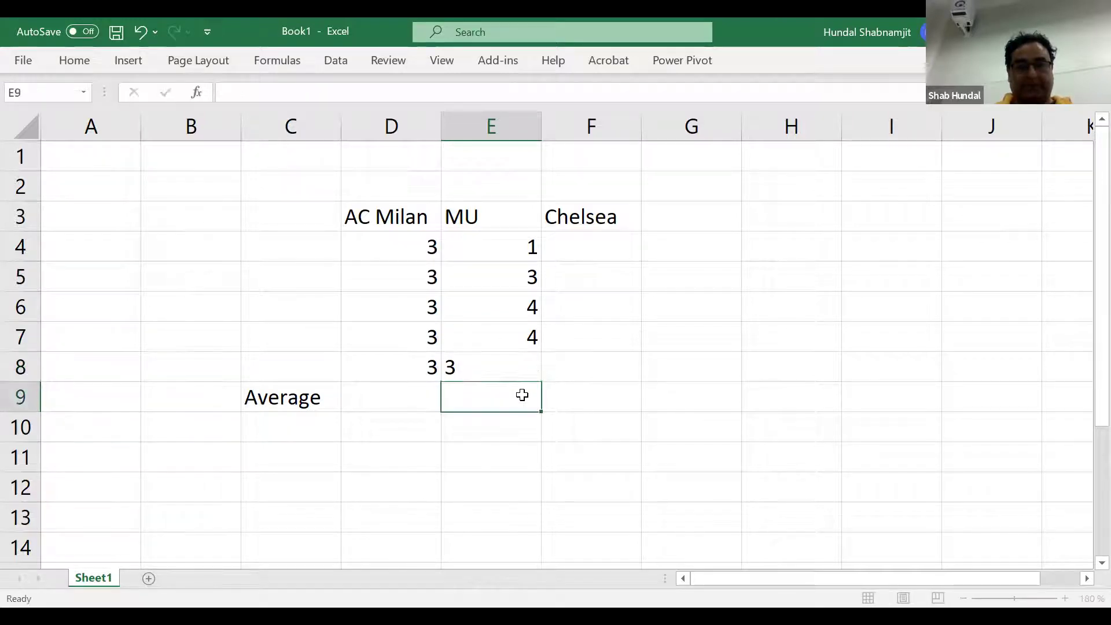
- Enter Chelsea's values 1, 0, 9, 3 and 1 in cells F4 to F8
left_click(608, 244)
type("1")
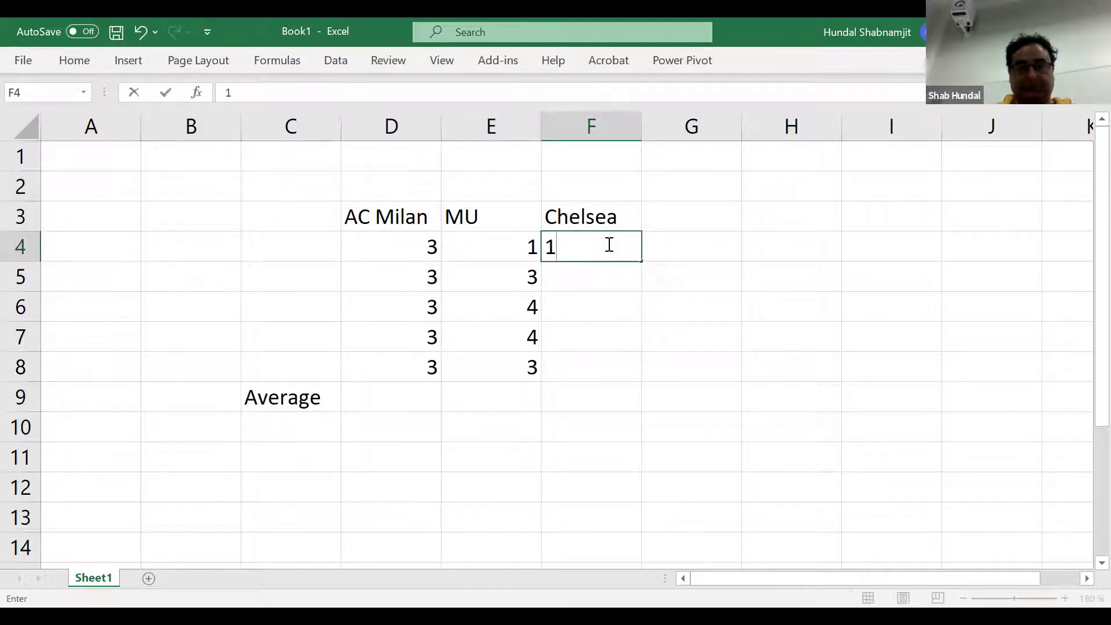
key("Return")
type("0")
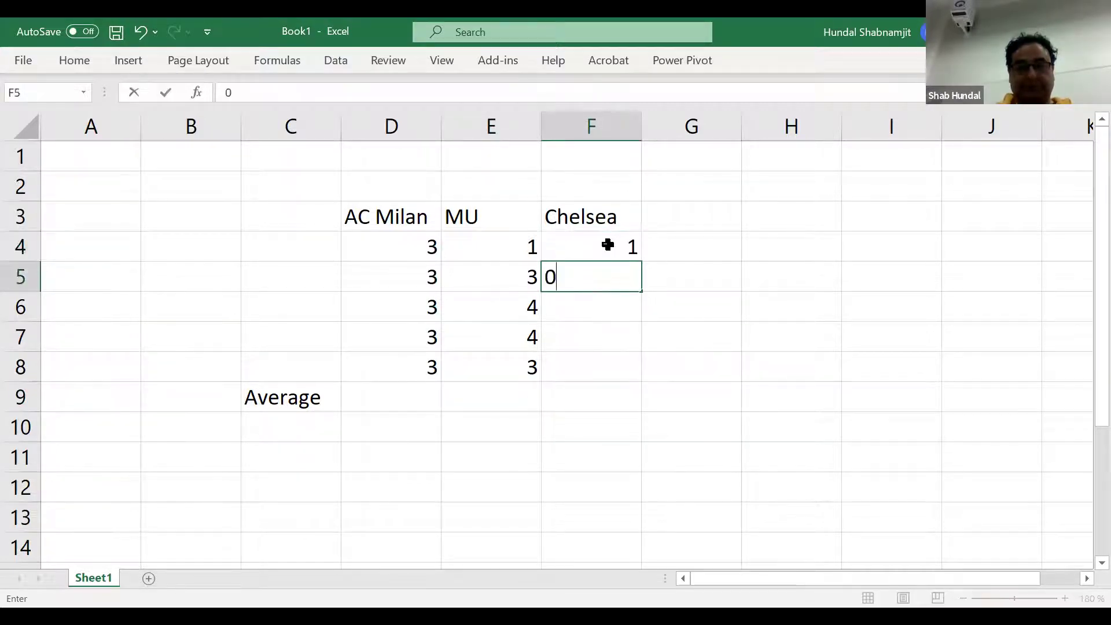
left_click(575, 309)
type("9")
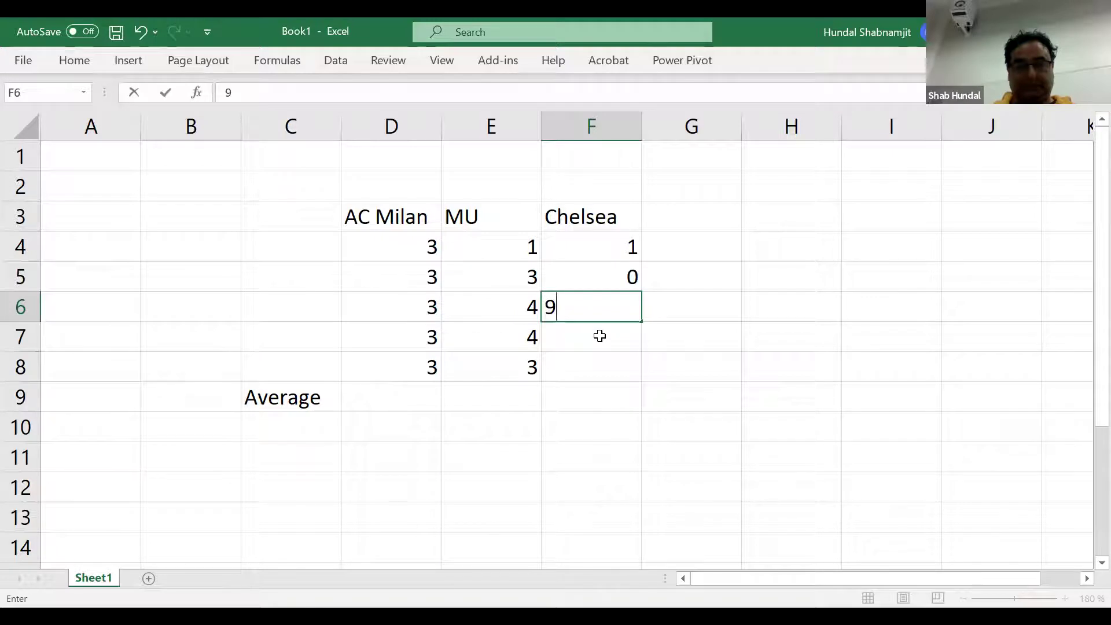
key("Return")
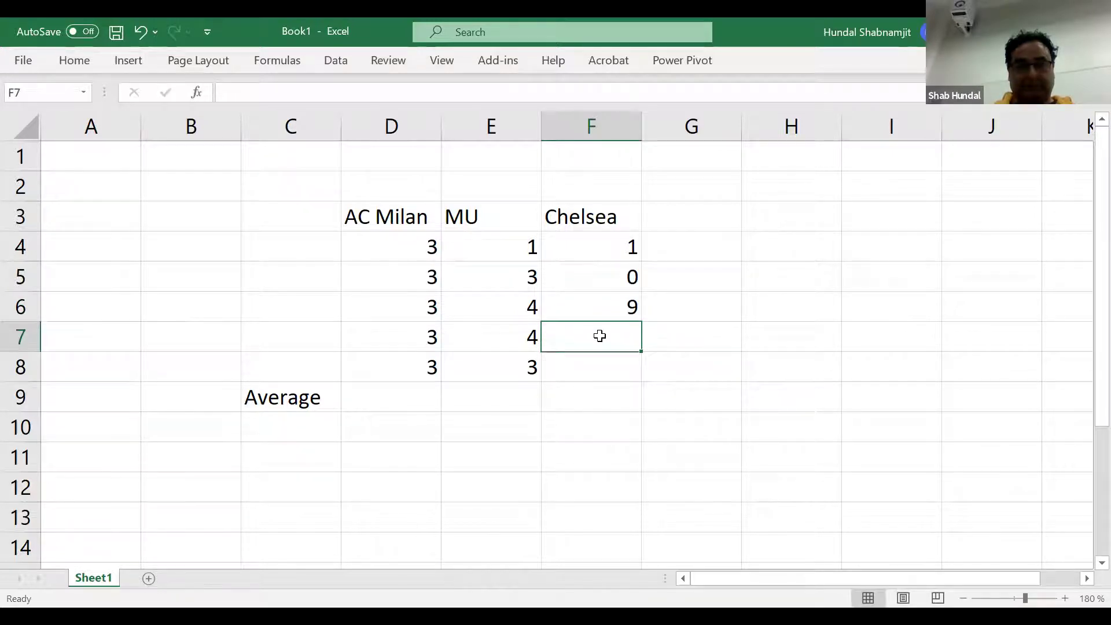
type("3")
key("Return")
type("1")
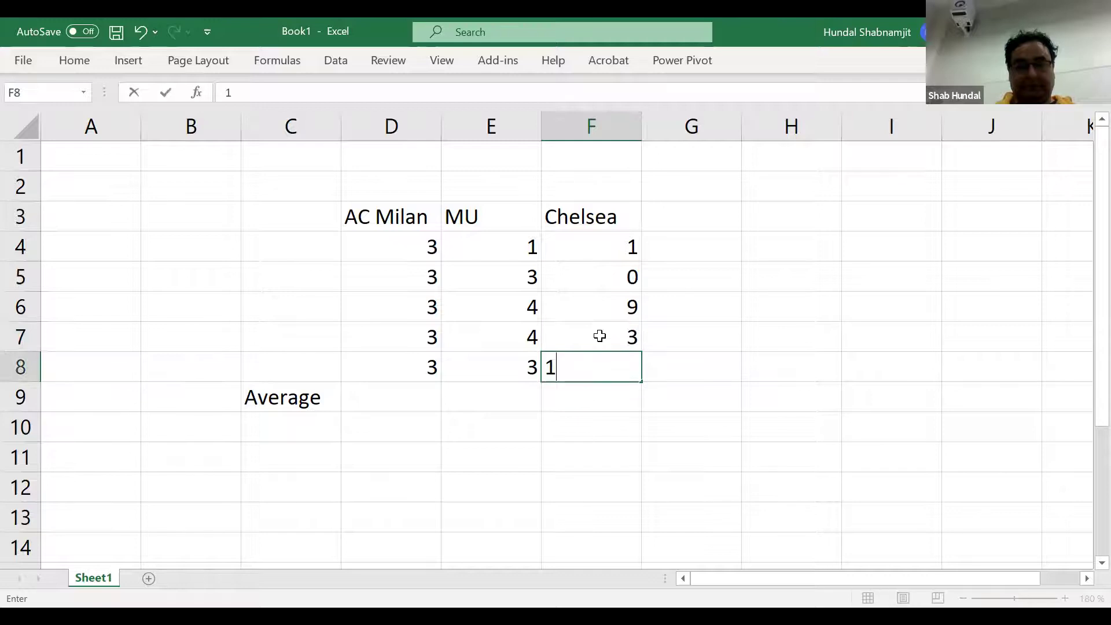
left_click(679, 375)
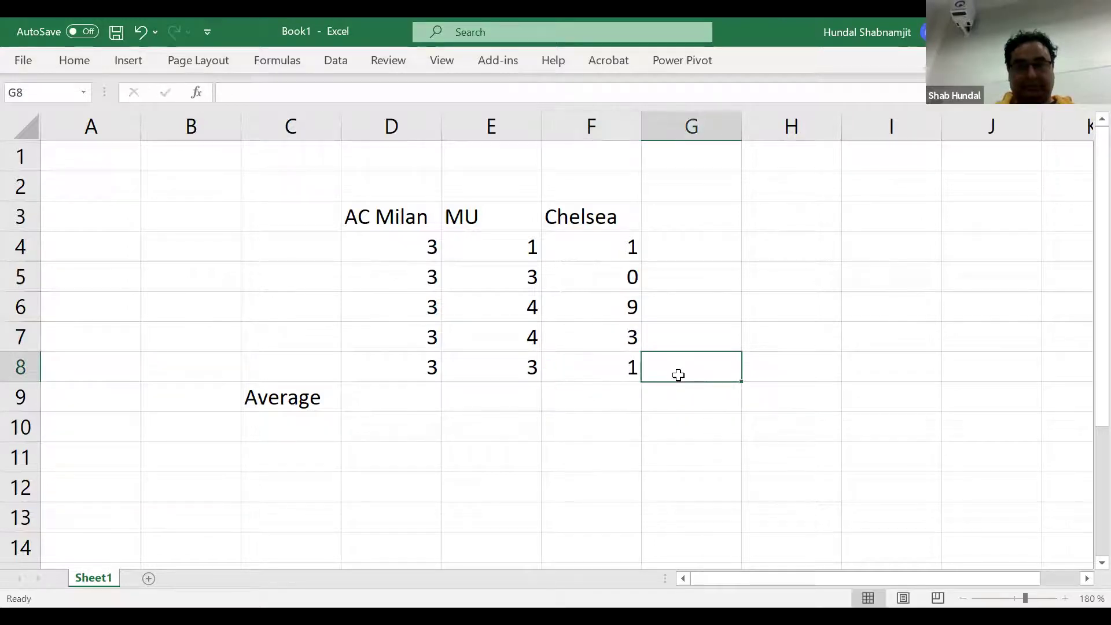
- Calculate AC Milan's average in D9 with =AVERAGE(D4:D8) and copy the formula across to F9 for MU and Chelsea
left_click(397, 392)
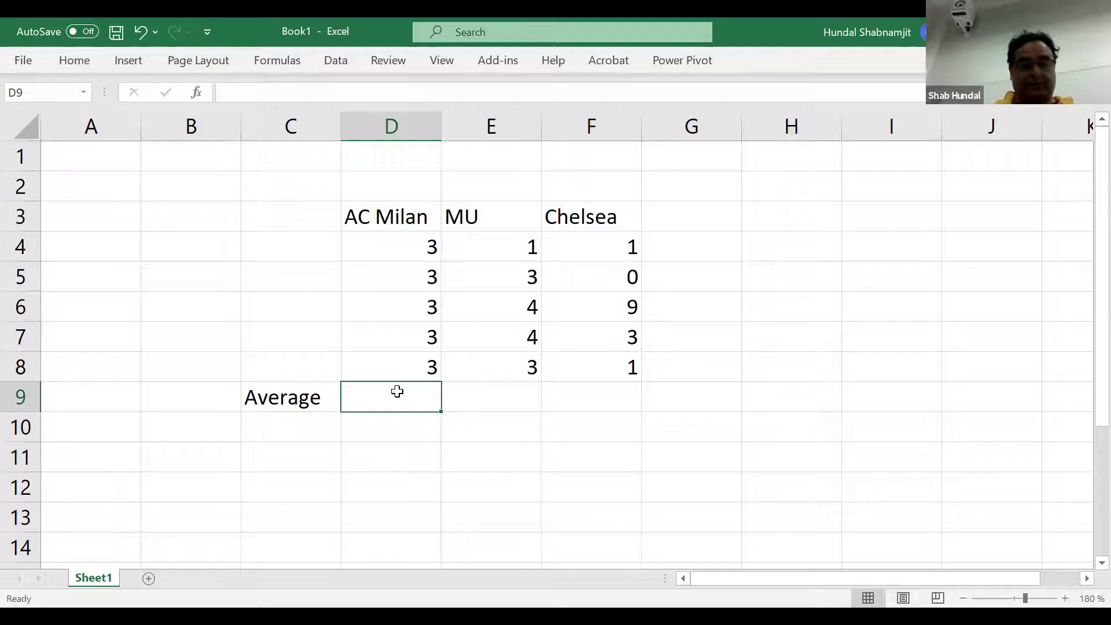
type("=a")
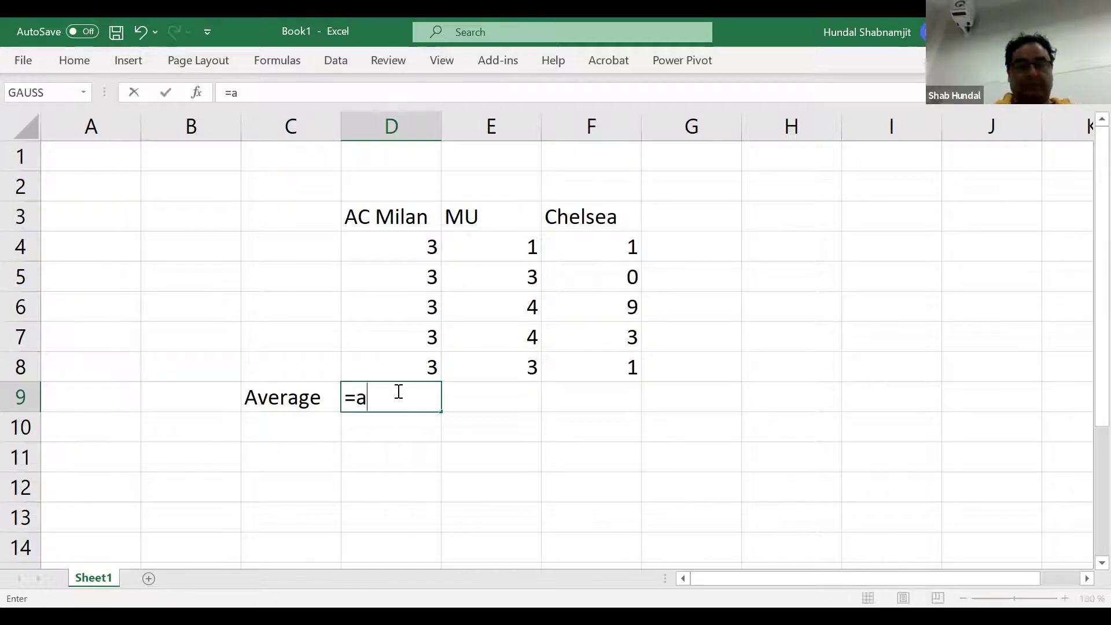
type("ver")
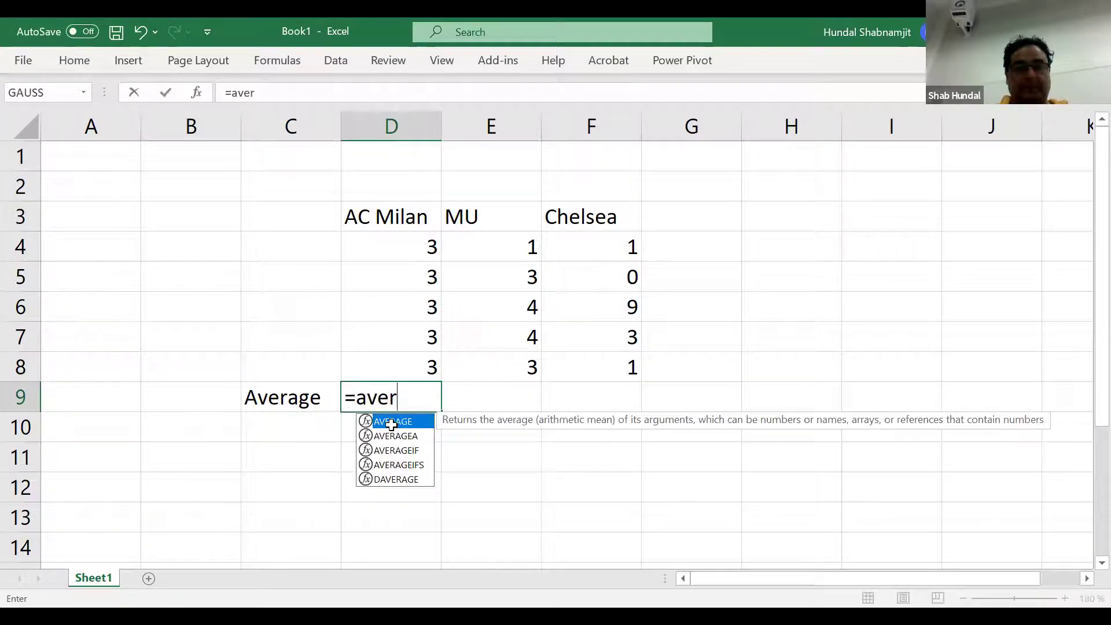
key("Tab")
left_click_drag(406, 255, 408, 371)
key("Return")
left_click(409, 390)
left_click_drag(451, 411, 639, 398)
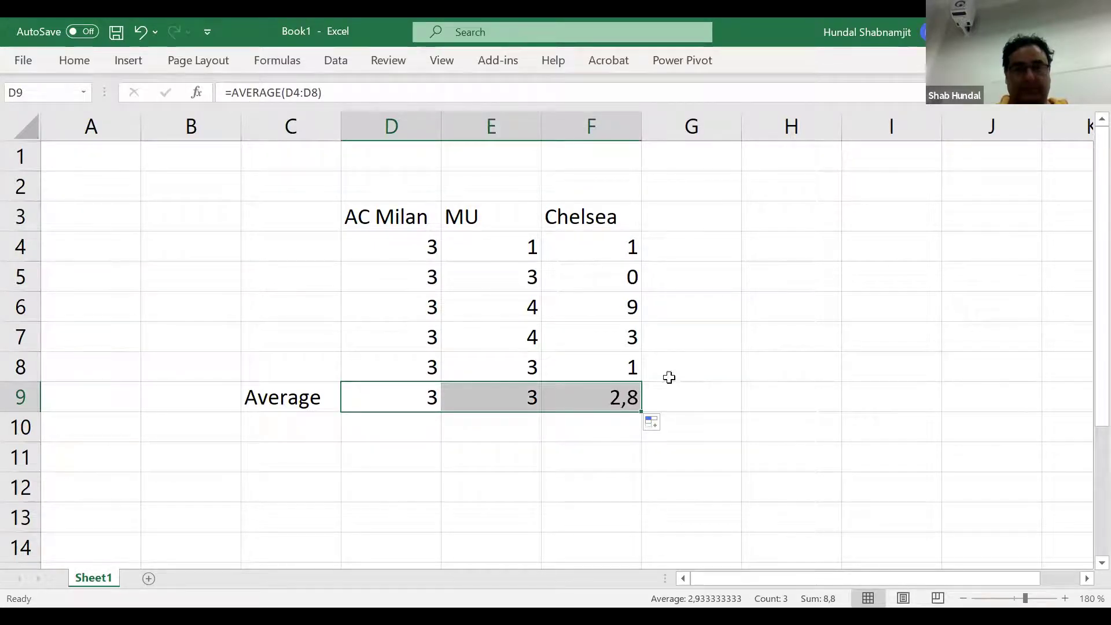
- Change Chelsea's first value in F4 to 2
left_click(630, 250)
type("2")
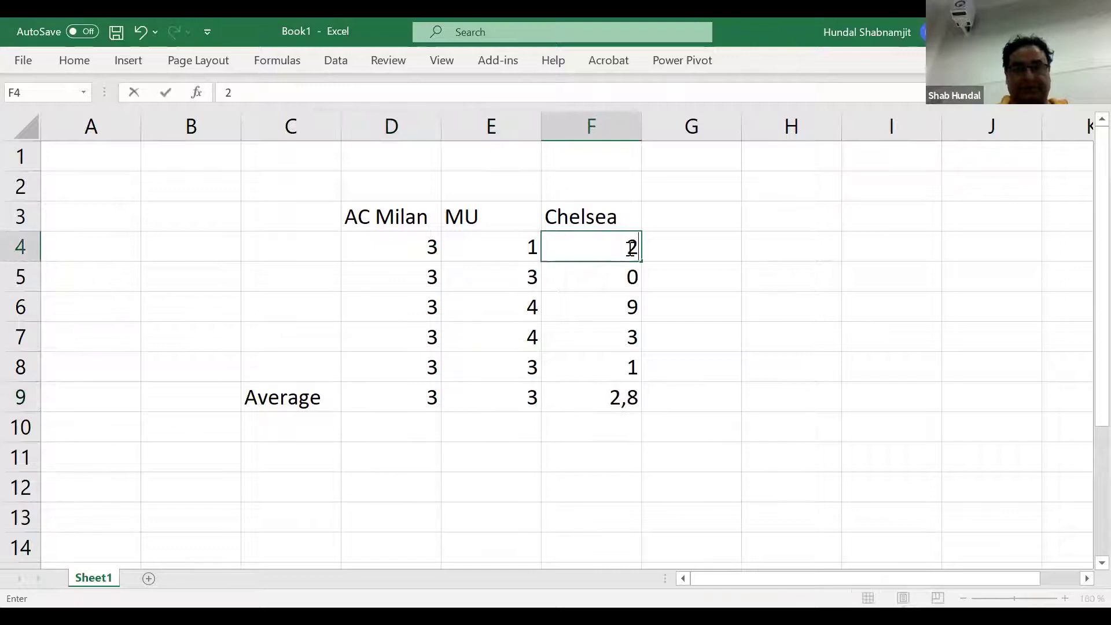
left_click(696, 319)
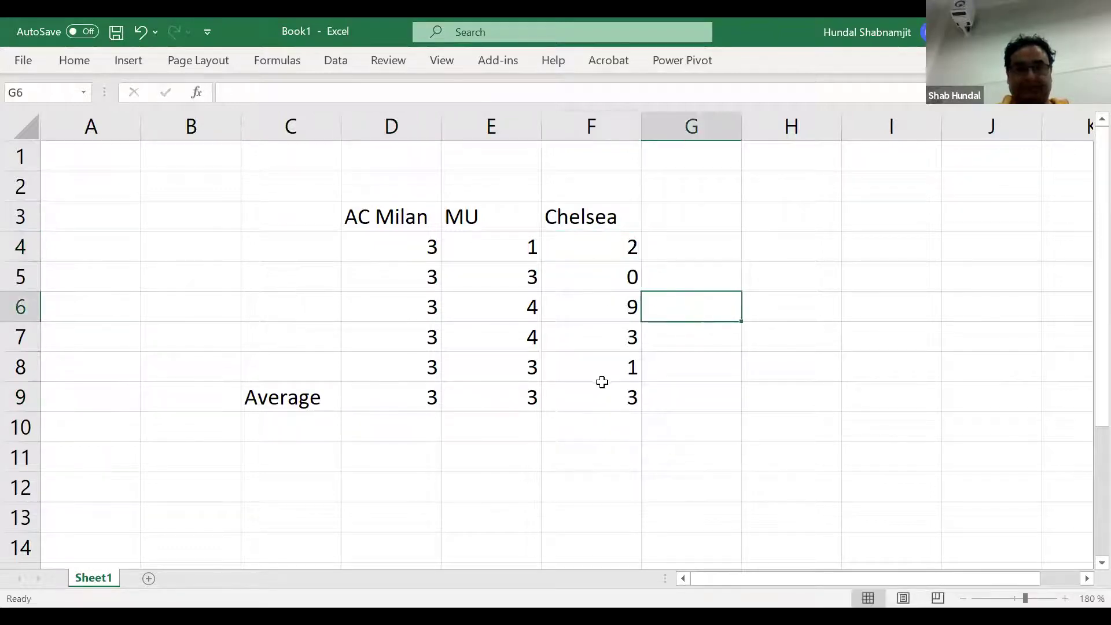
- Make the Average row bold across cells C9 to G9
left_click_drag(329, 398, 670, 400)
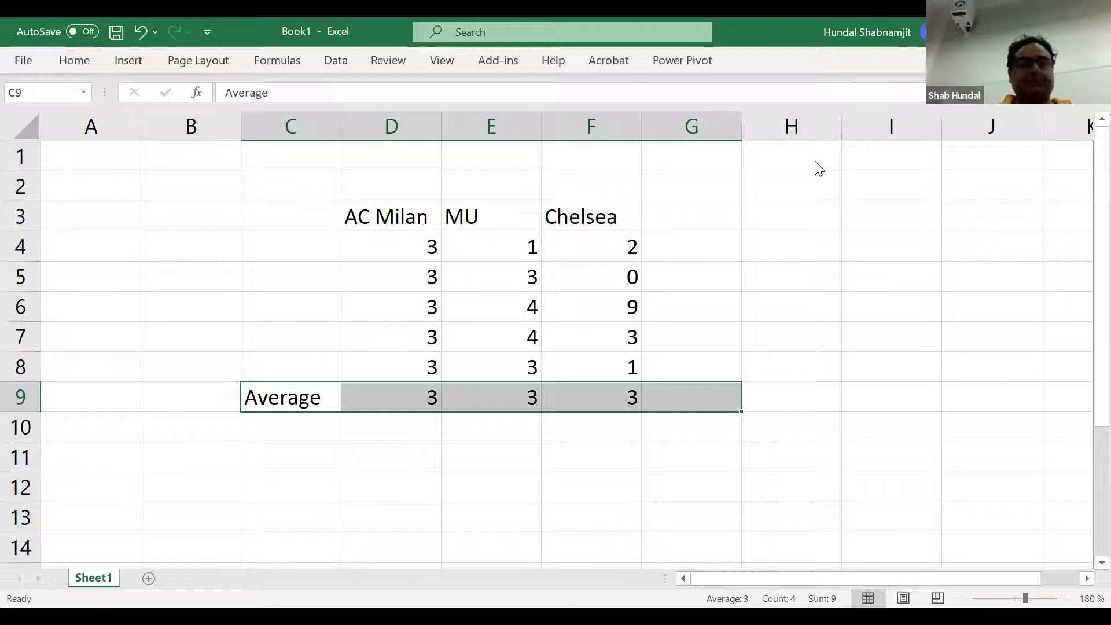
left_click(76, 59)
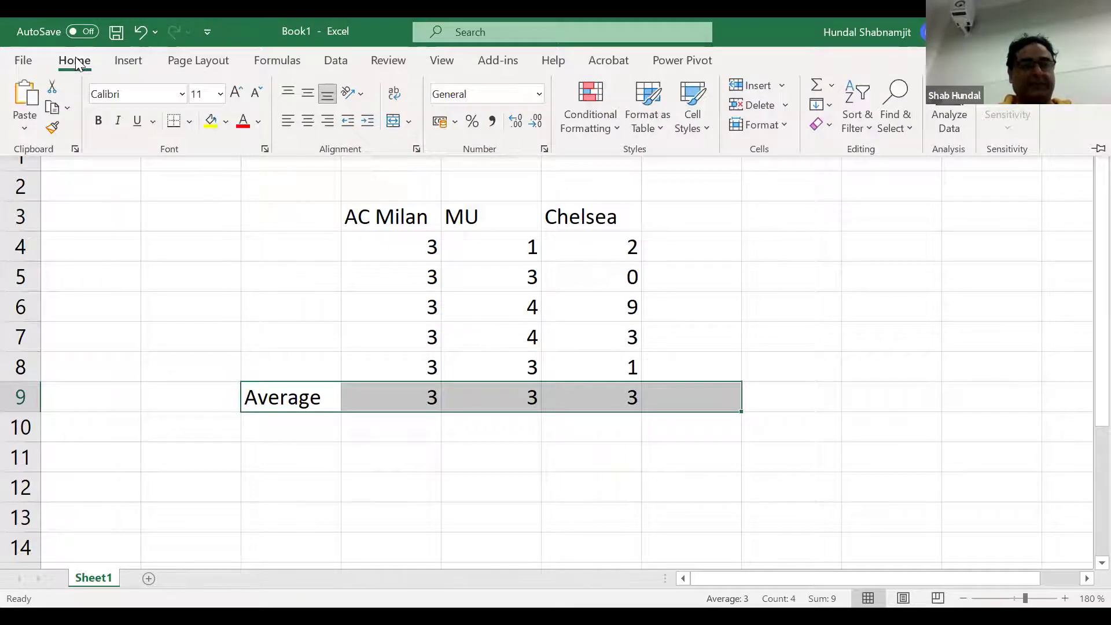
left_click(280, 406)
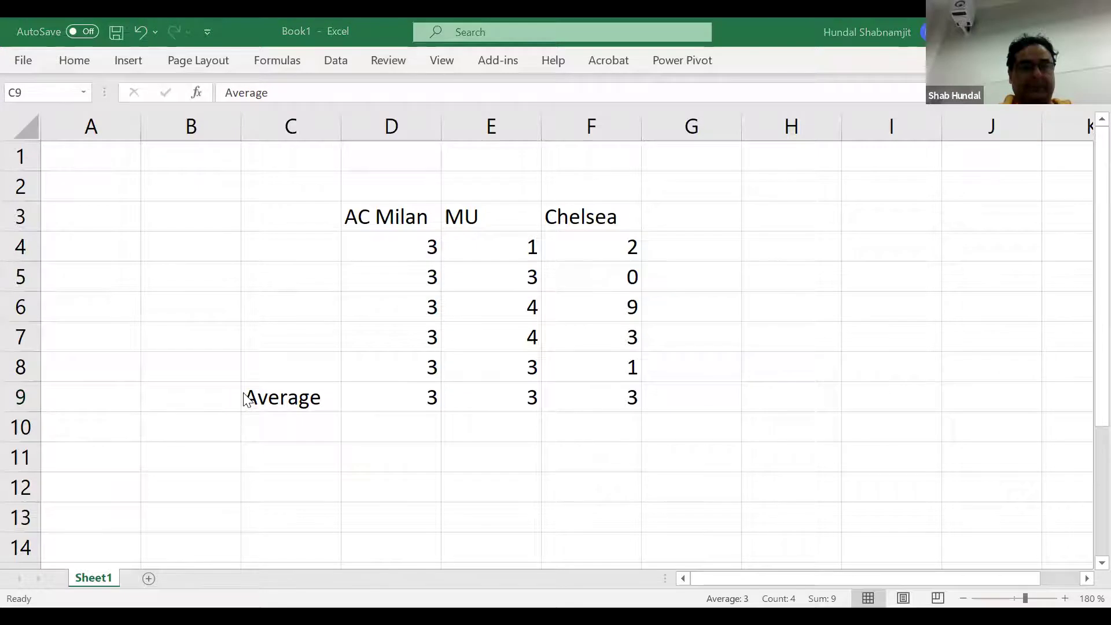
left_click(83, 66)
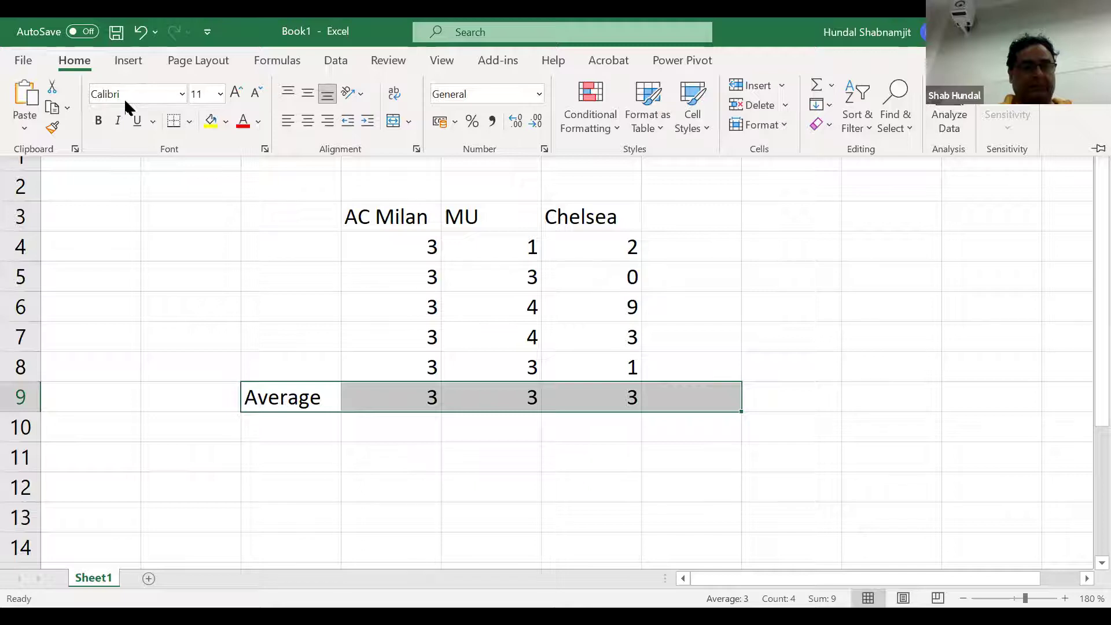
key("Escape")
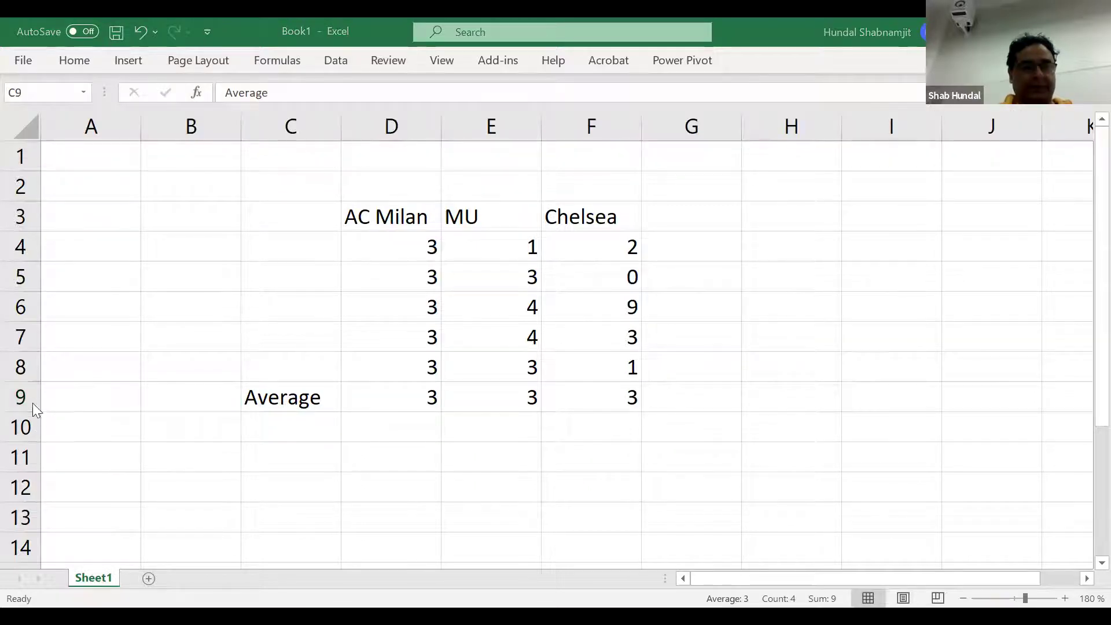
left_click(76, 62)
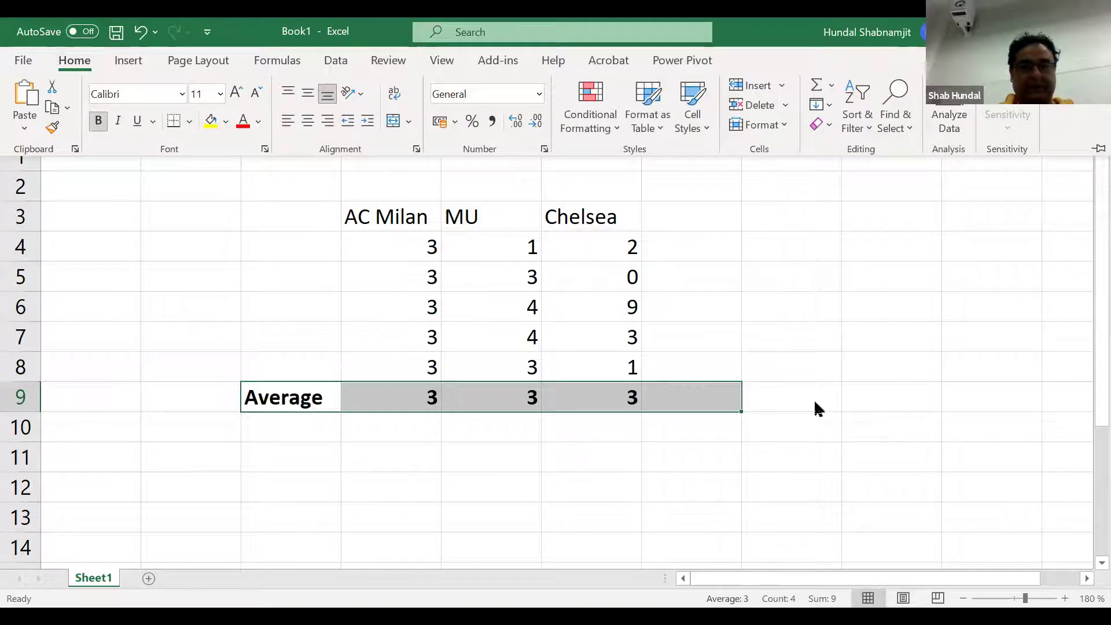
key("Escape")
left_click(890, 302)
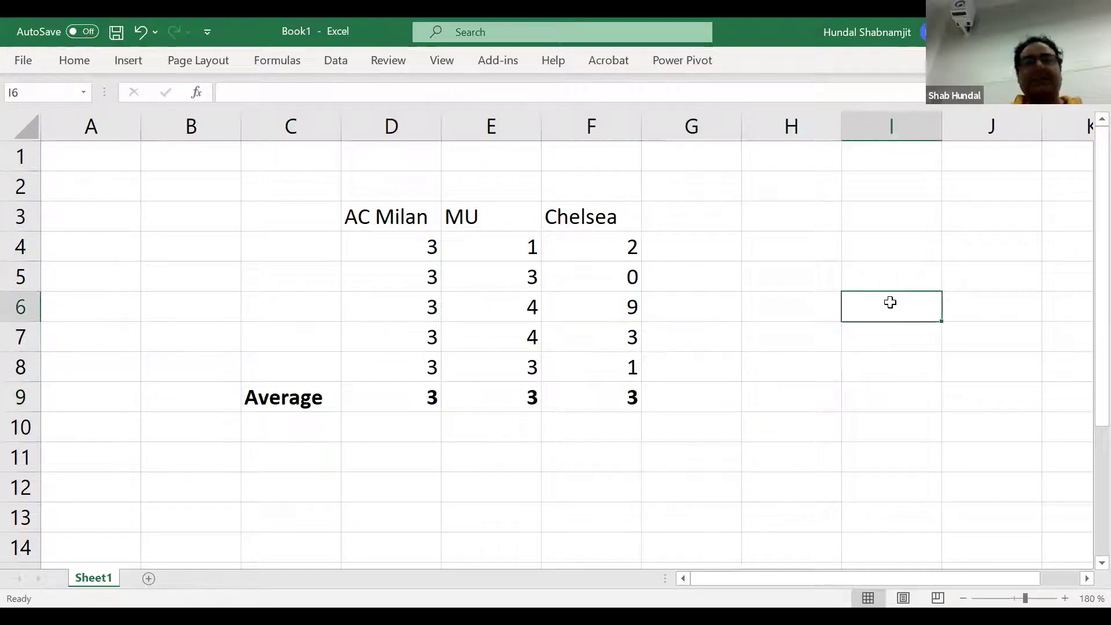
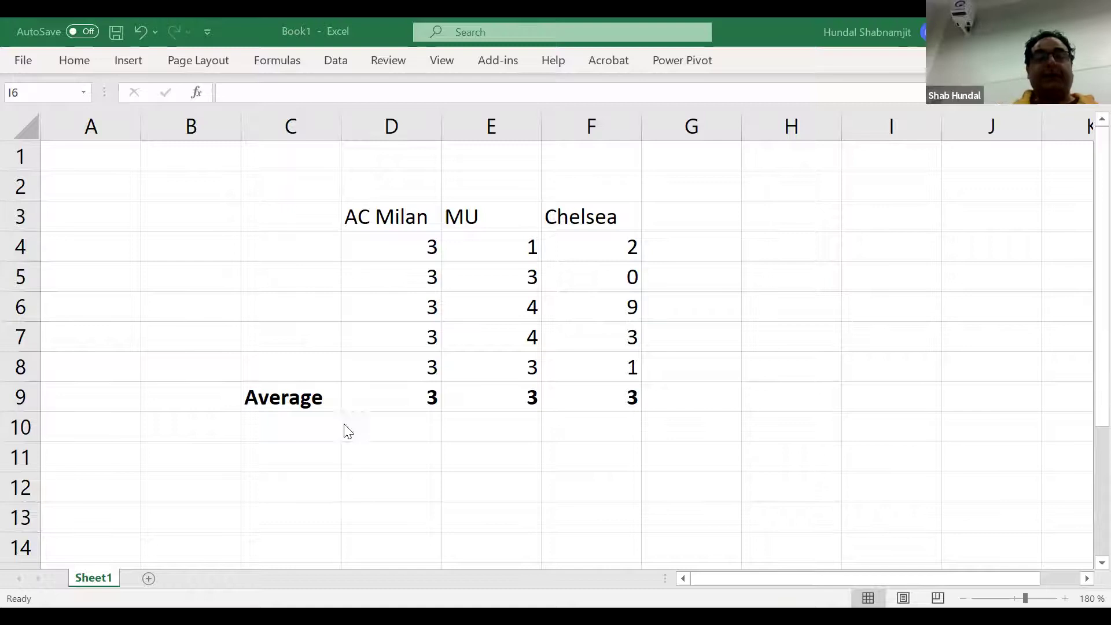
- Add the label "Standard Deviation" in C10 and widen column C to fit the text
left_click(287, 428)
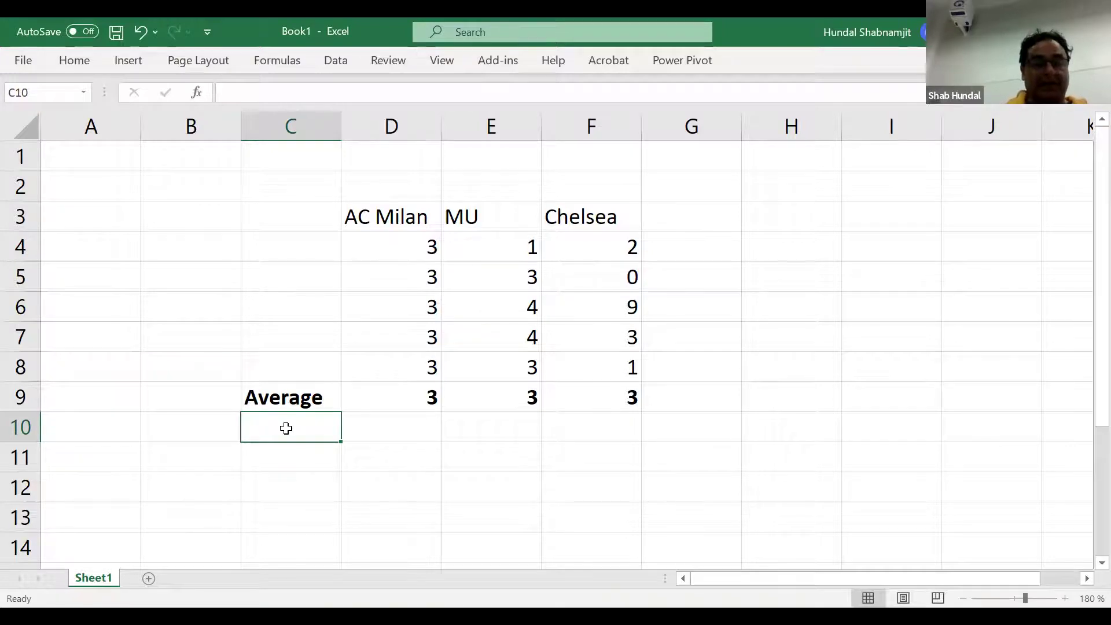
type("Standard ")
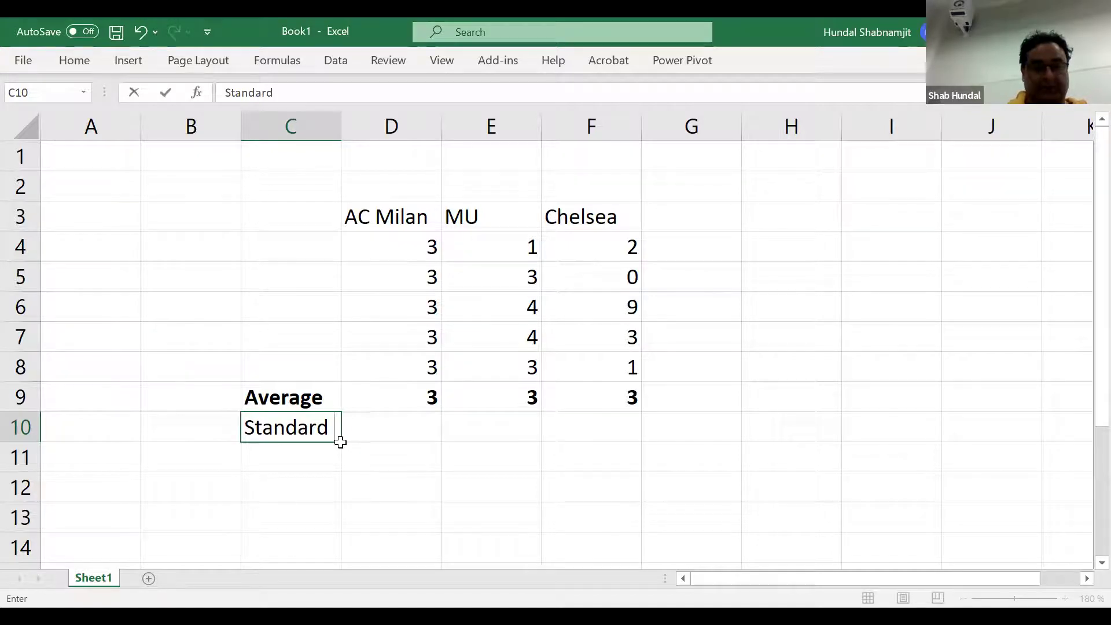
type("Deviation")
left_click(403, 452)
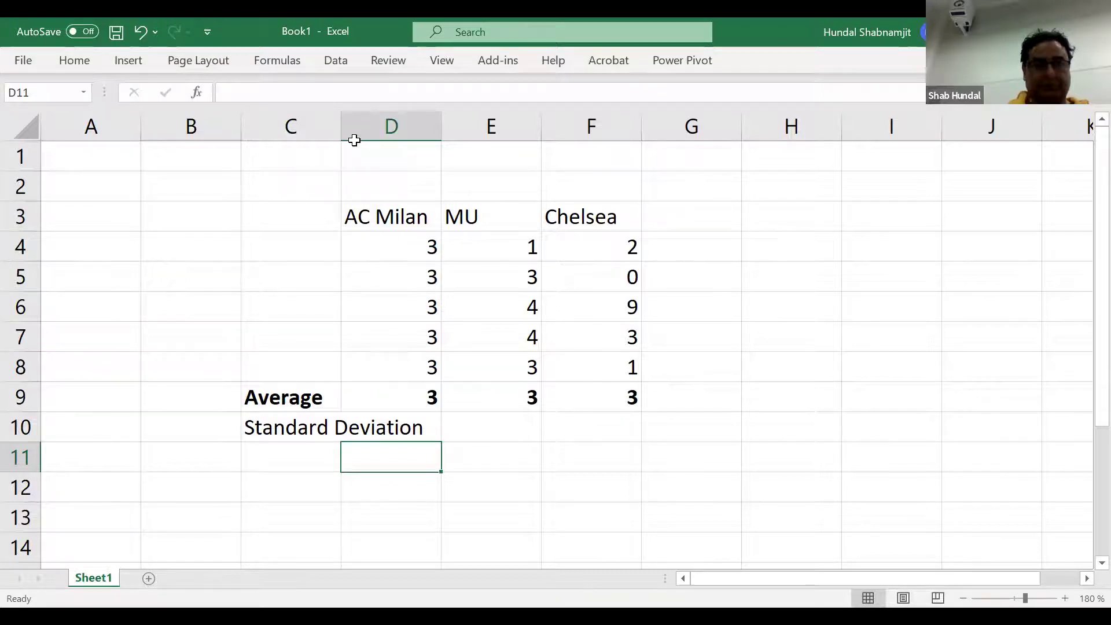
left_click_drag(341, 122, 455, 121)
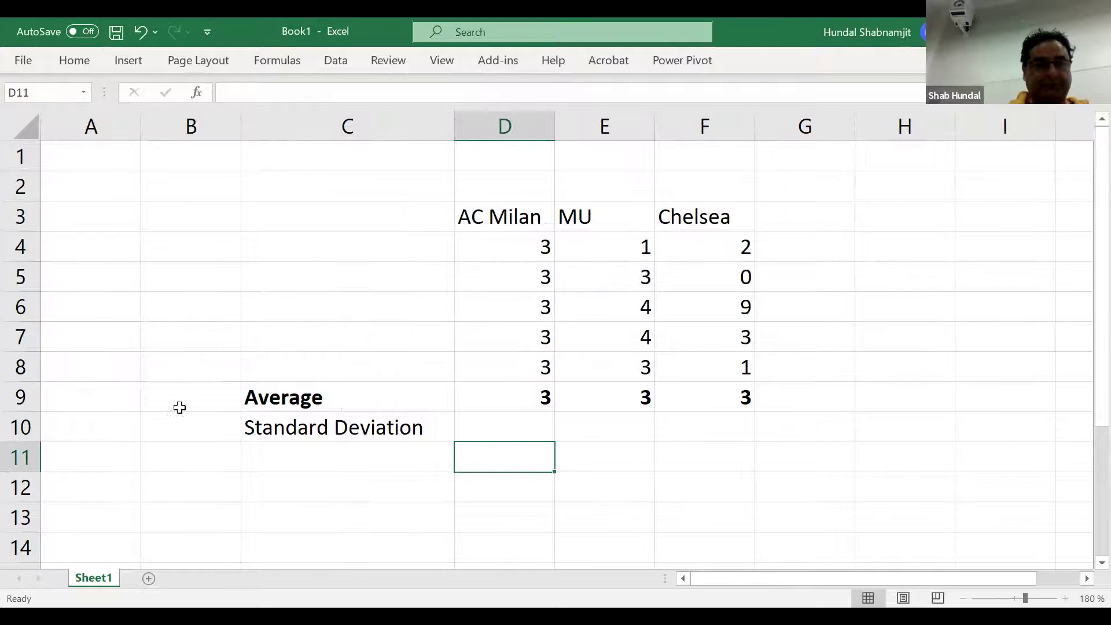
- Make the whole Standard Deviation row, row 10, bold
left_click(19, 427)
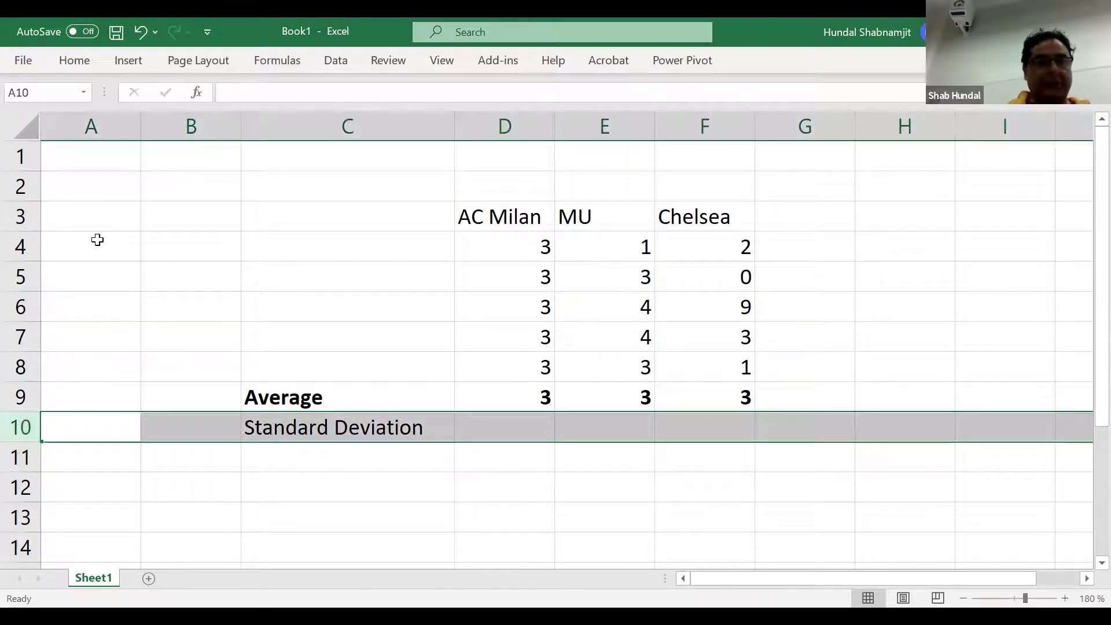
left_click(74, 62)
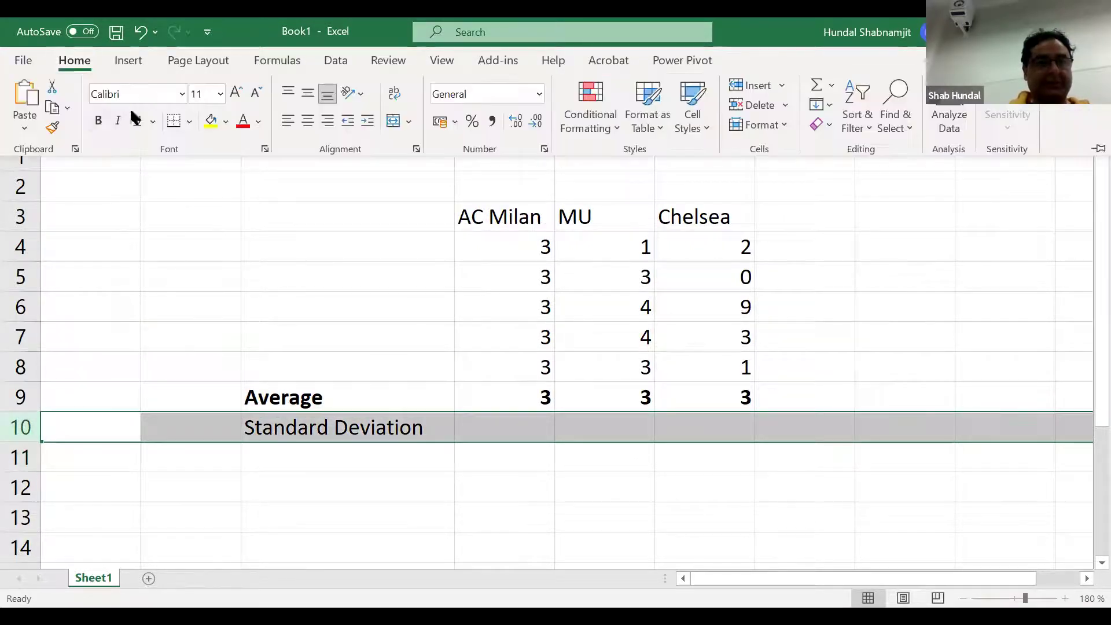
left_click(98, 120)
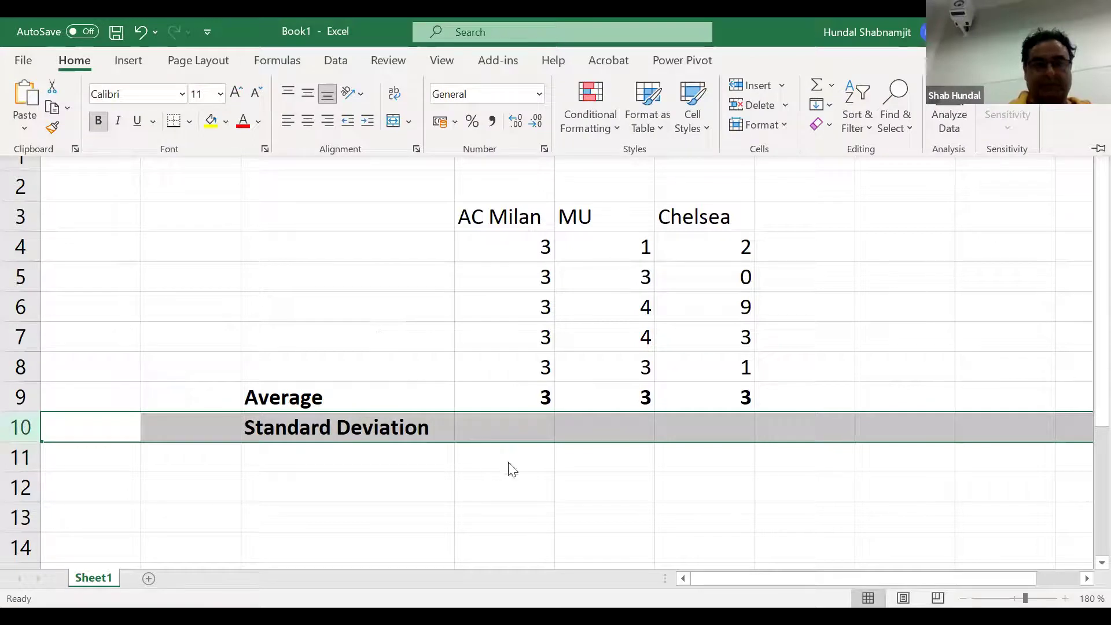
- Calculate AC Milan's standard deviation in D10 with =STDEV(D4:D9)
left_click(508, 428)
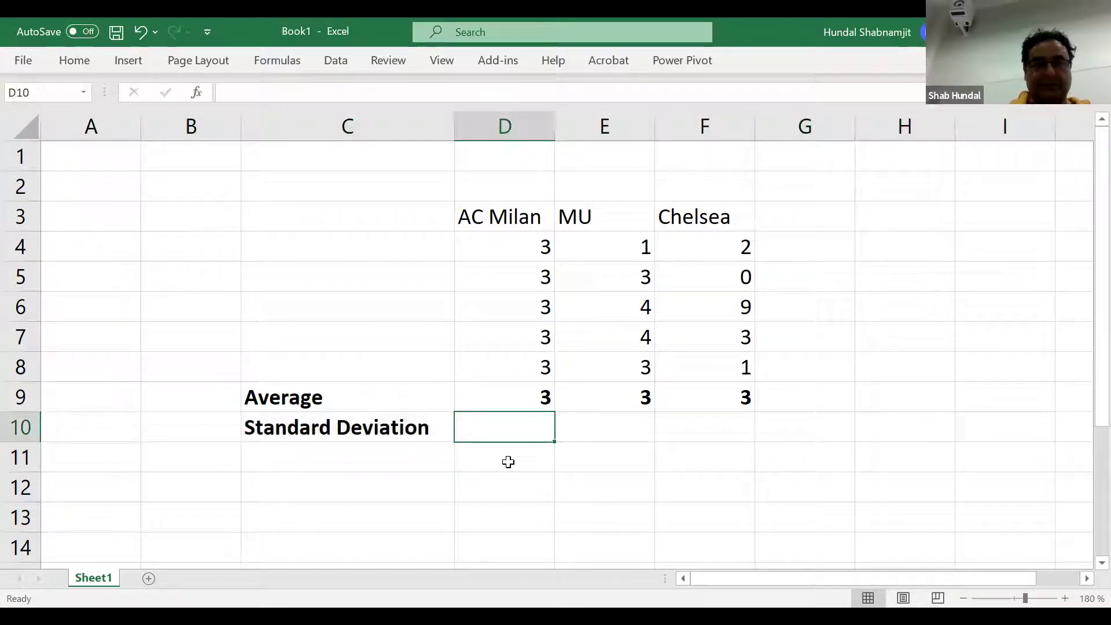
left_click(494, 423)
type("=")
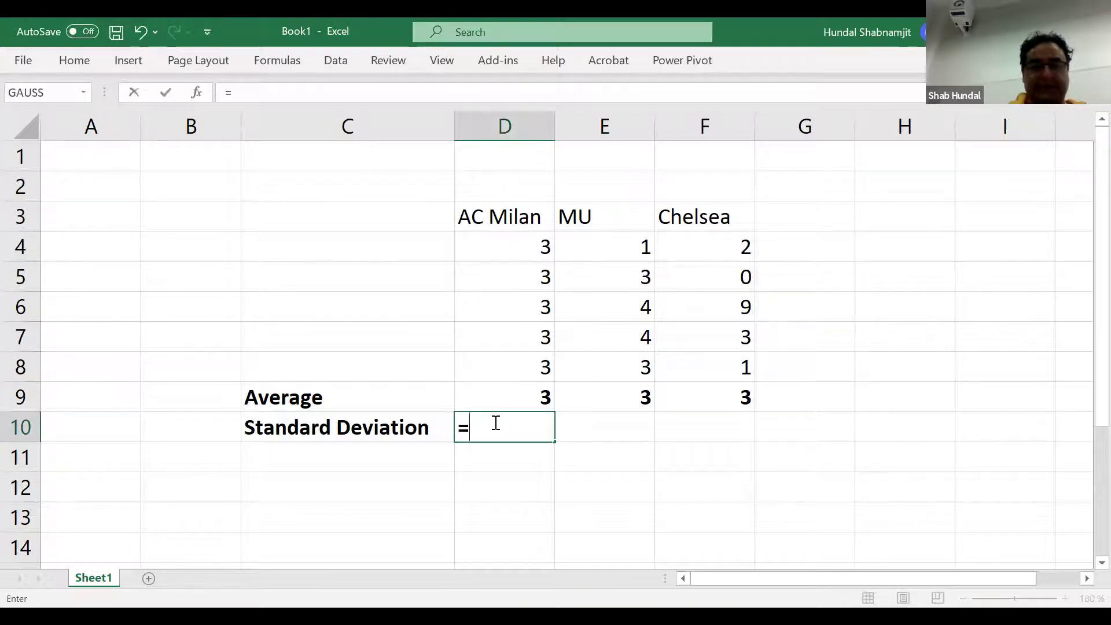
type("st")
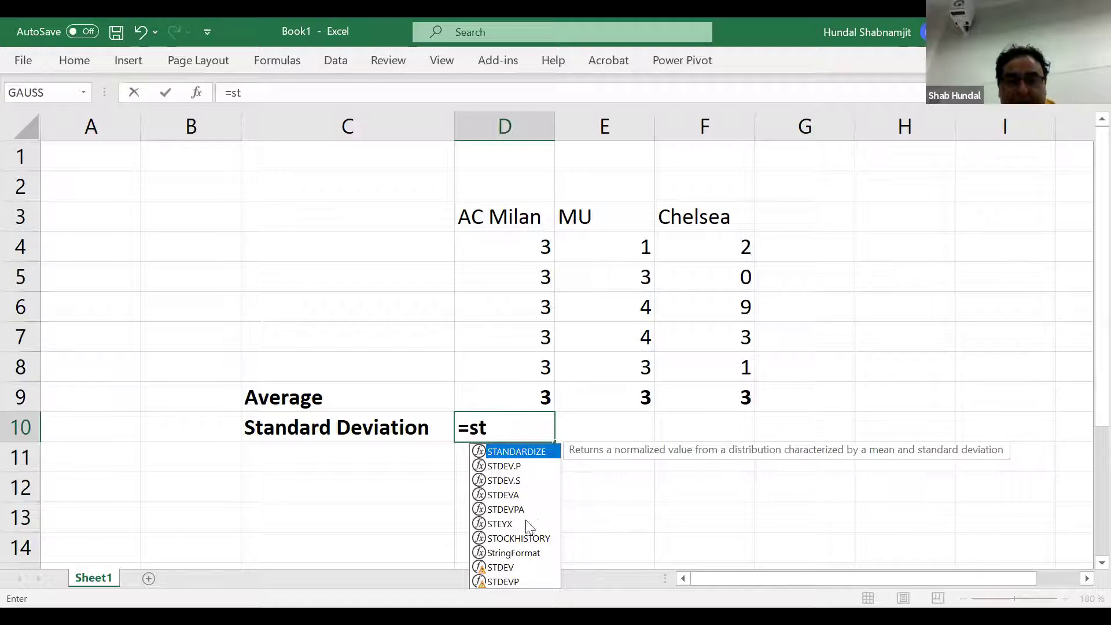
key("Down")
key("Down")
key("Down")
key("Down")
key("Down")
key("Down")
key("Down")
key("Down")
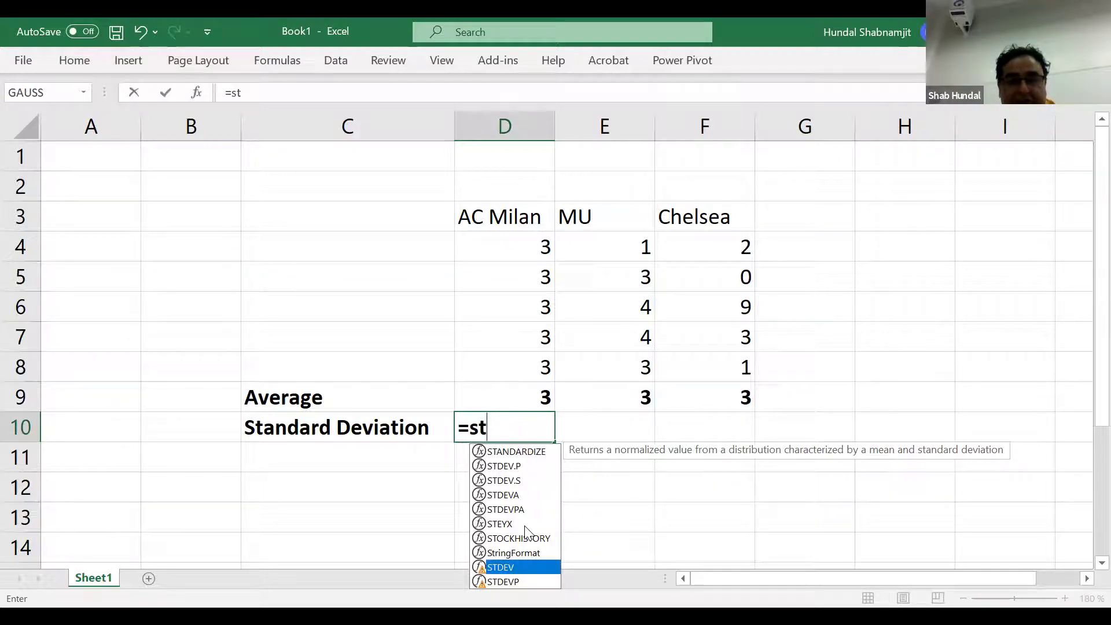
key("Tab")
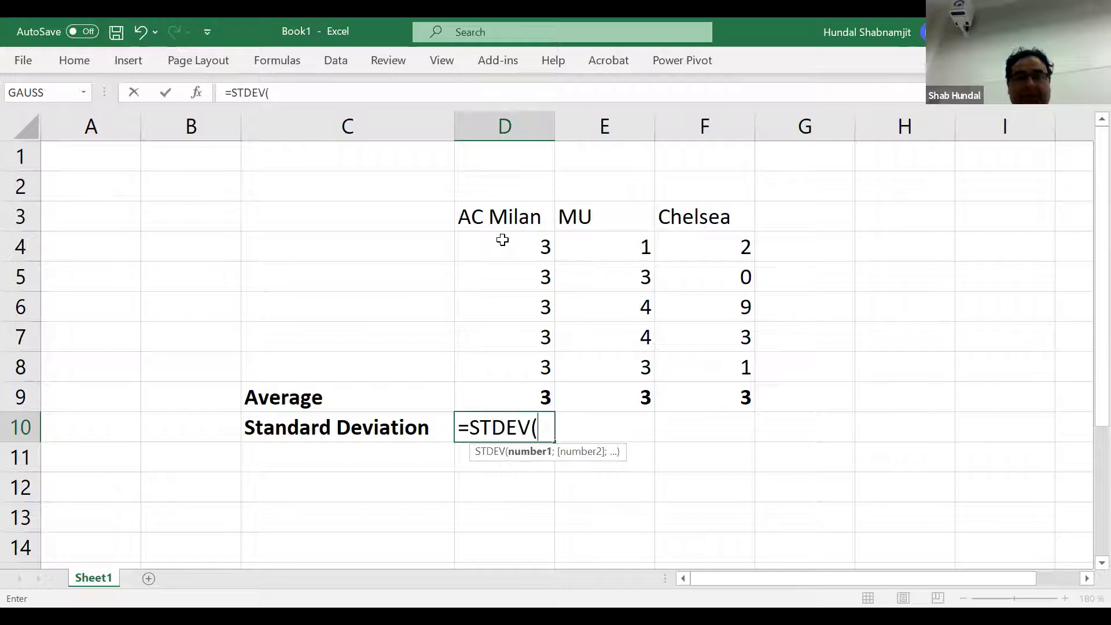
left_click_drag(504, 244, 504, 273)
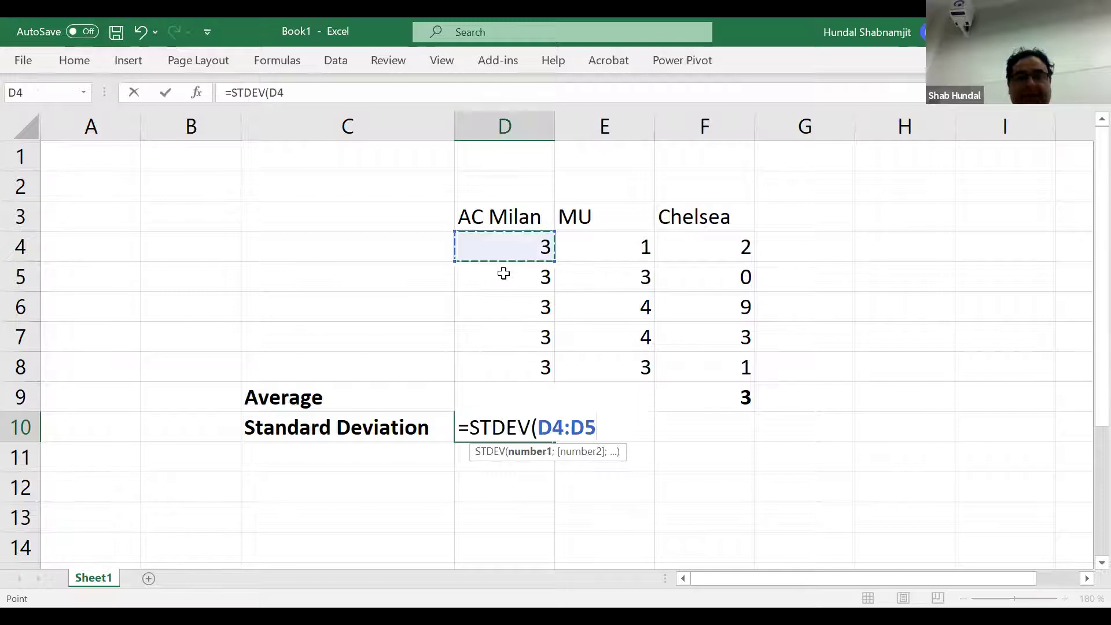
left_click(512, 398, "shift")
key("Return")
- Copy the standard deviation formula from D10 across to F10 for MU and Chelsea
left_click(529, 427)
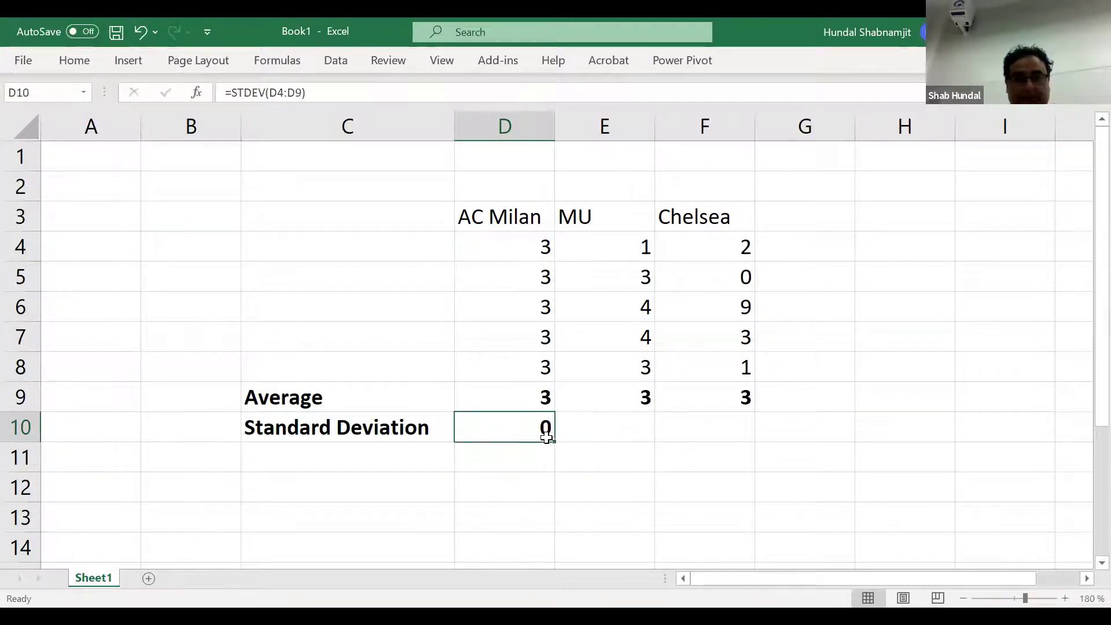
left_click_drag(554, 441, 750, 430)
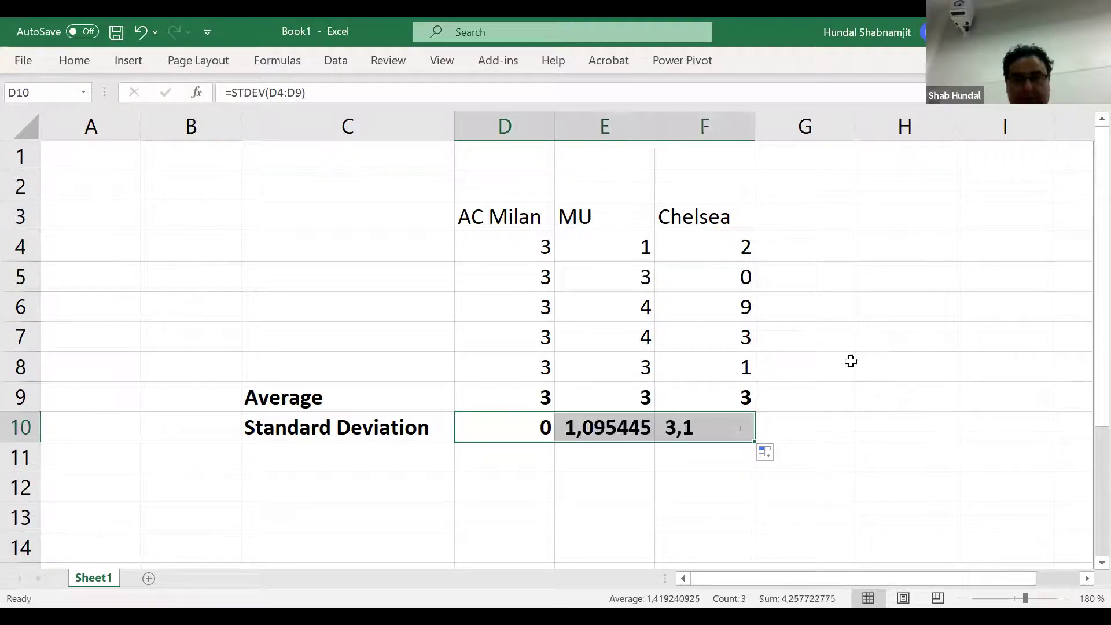
left_click(896, 354)
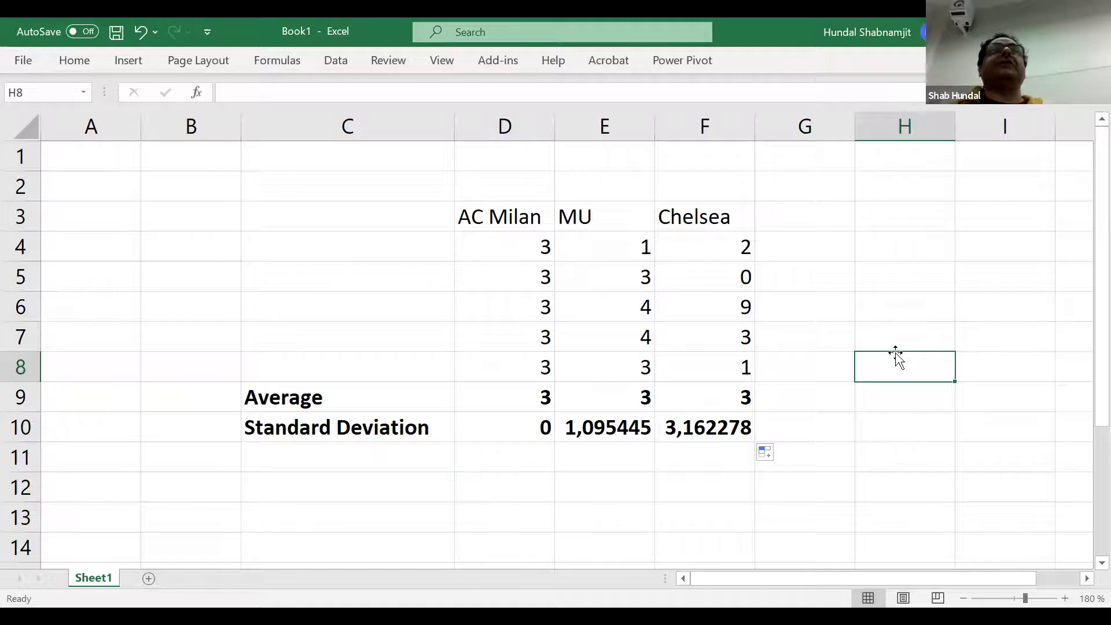
- Examine the standard deviation formulas of the three teams in D10, E10 and F10, and AC Milan's average in D9
left_click(519, 422)
double_click(519, 422)
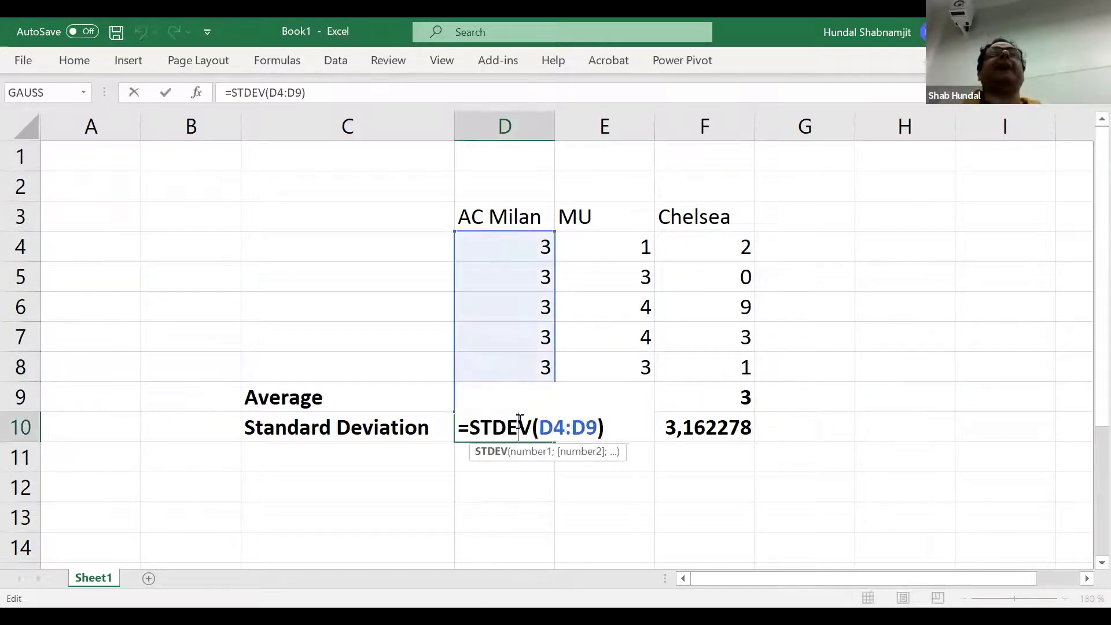
key("Return")
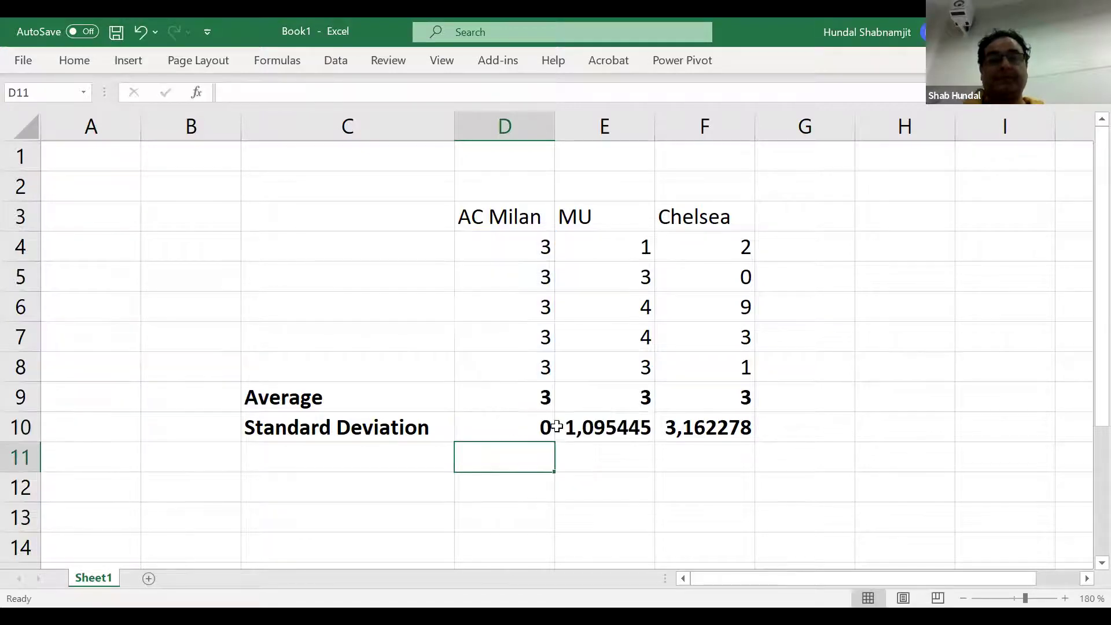
left_click(600, 438)
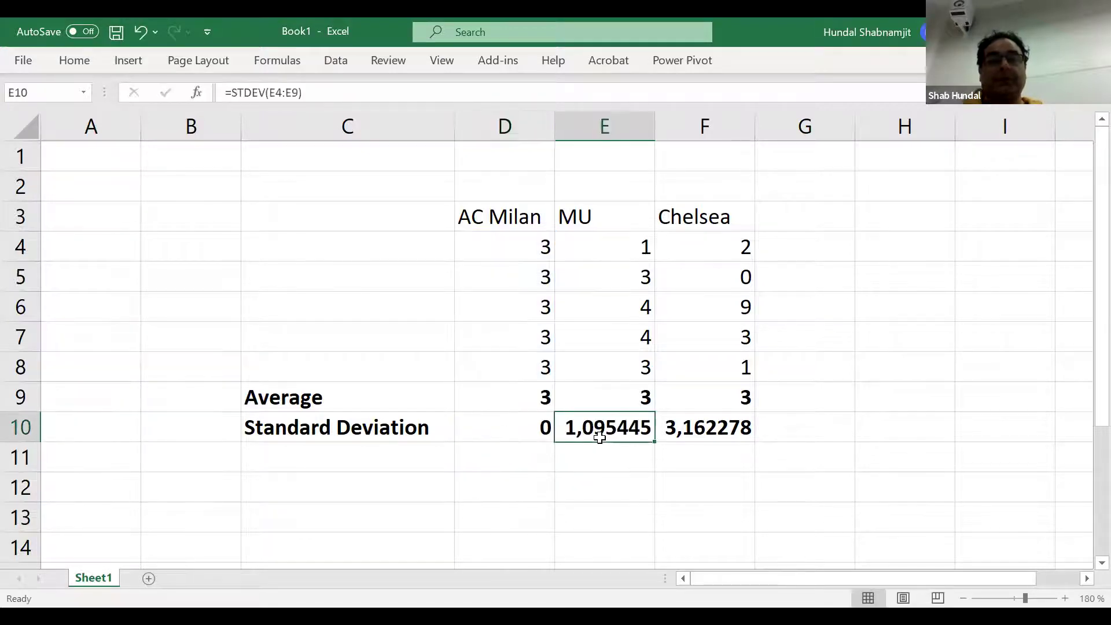
left_click(507, 429)
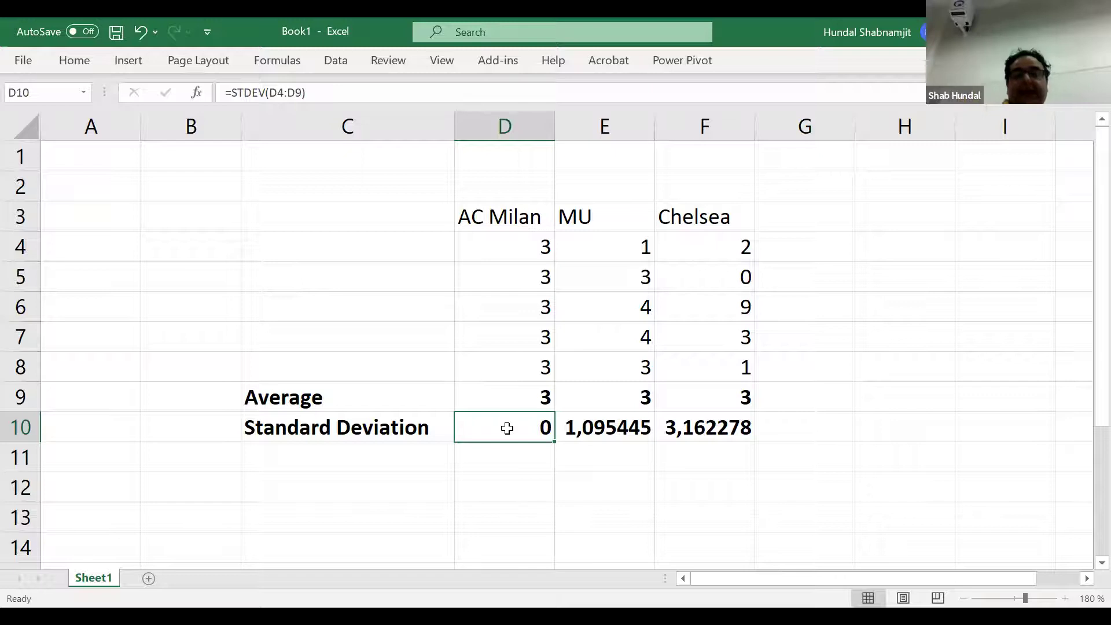
left_click(602, 435)
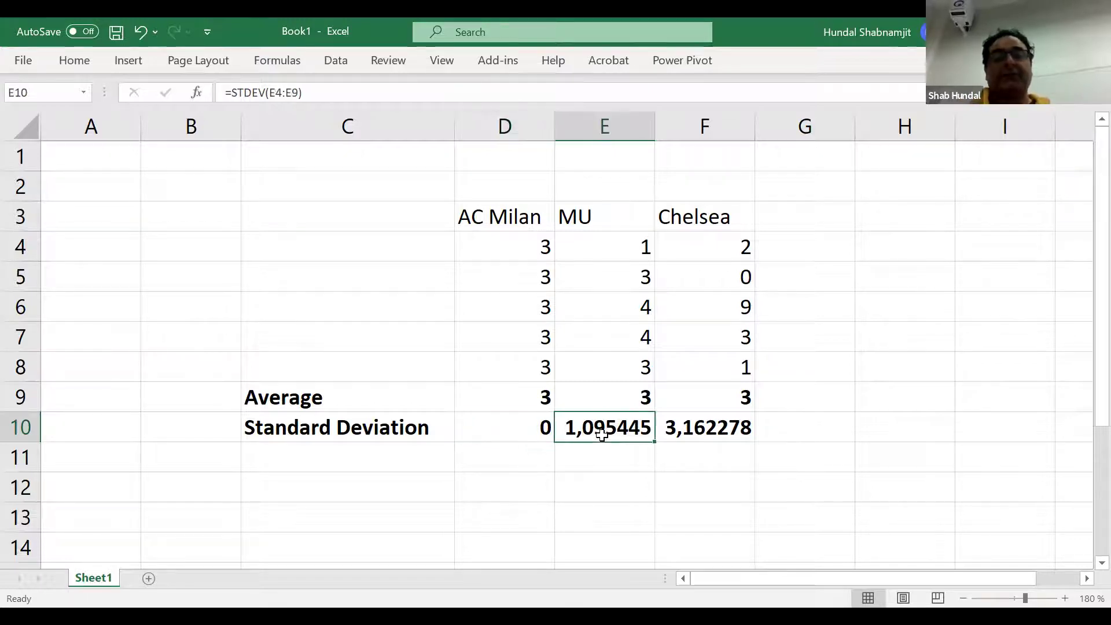
double_click(602, 436)
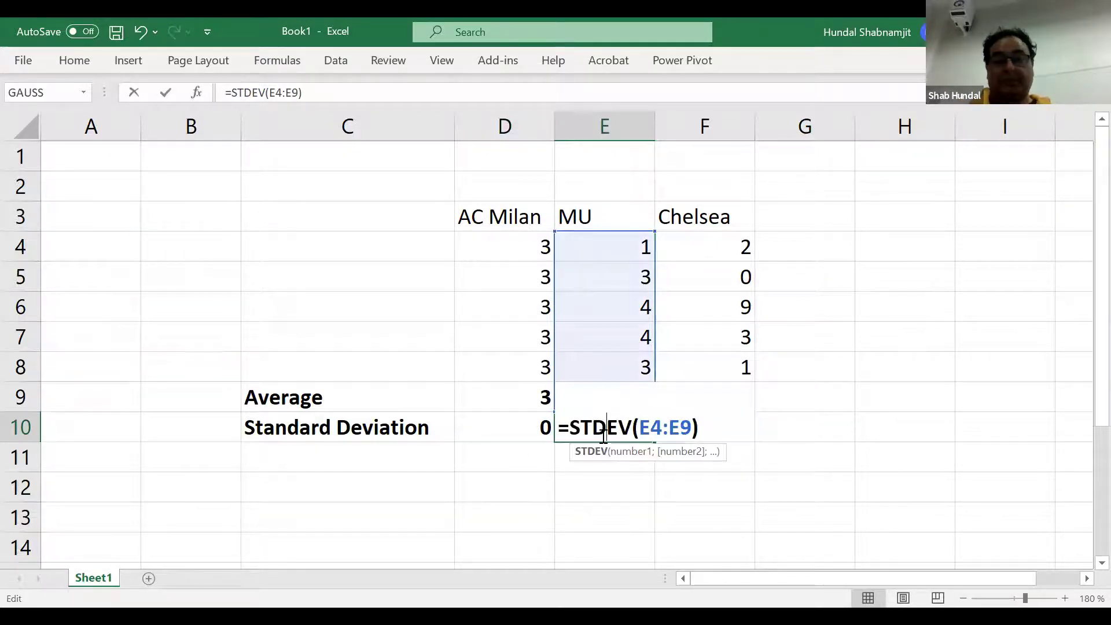
key("Return")
left_click(723, 427)
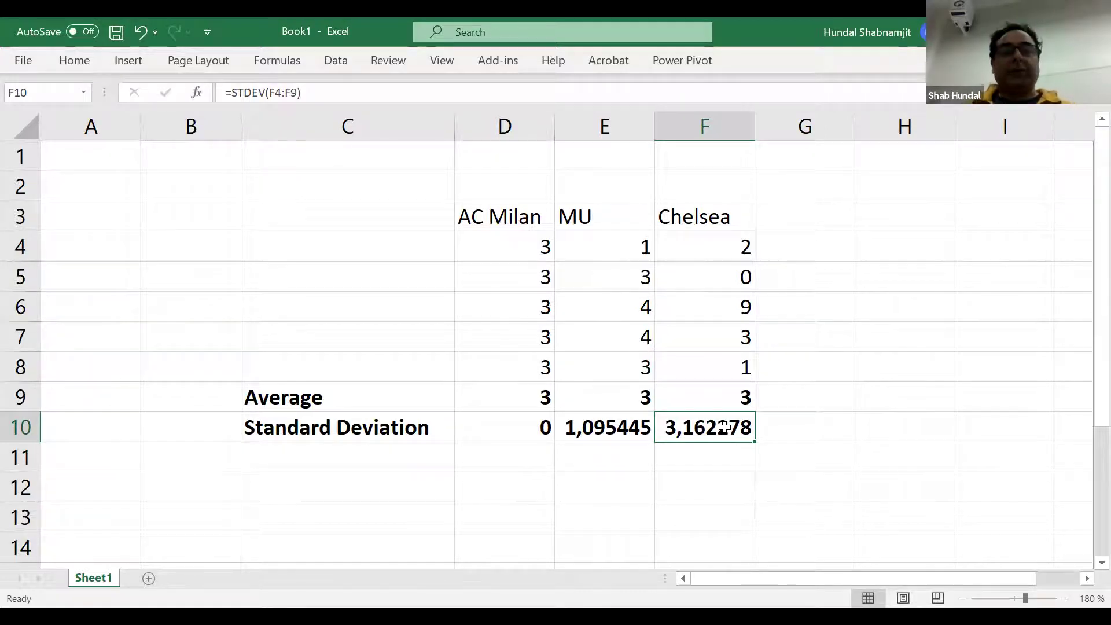
left_click(840, 390)
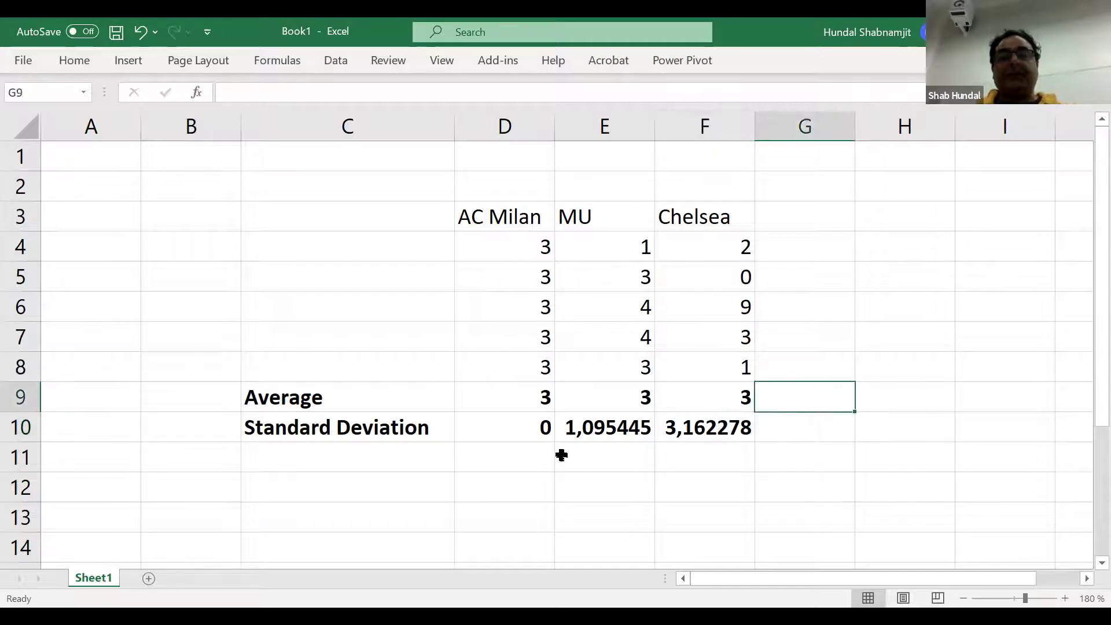
left_click(523, 384)
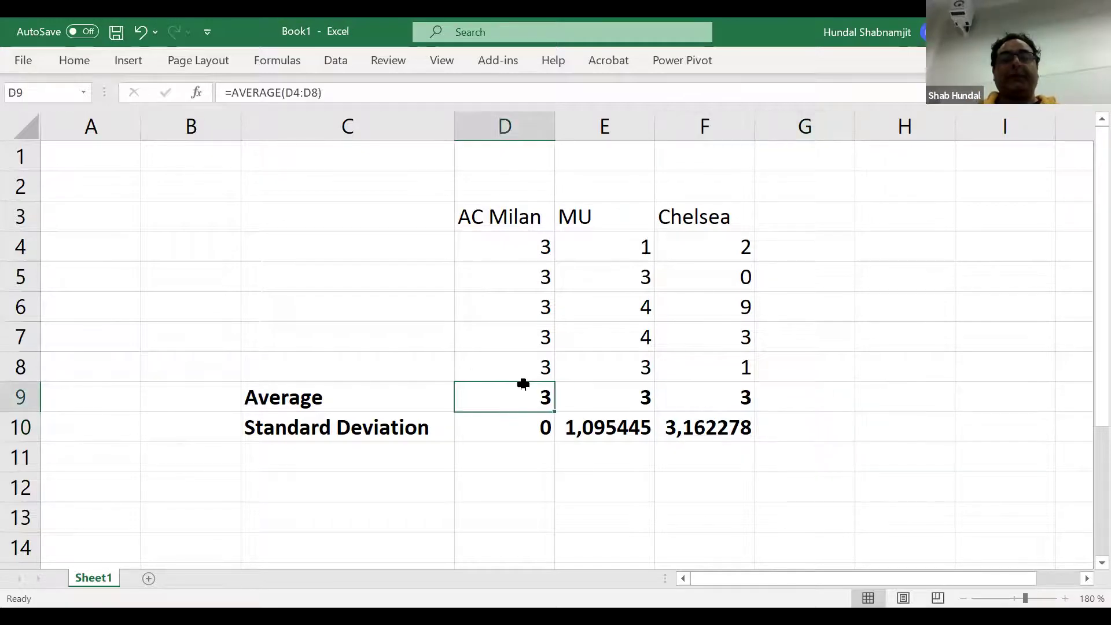
- Compare the teams' averages in E9 and F9 with the standard deviations in D10, E10 and F10
left_click(605, 402)
left_click(702, 391)
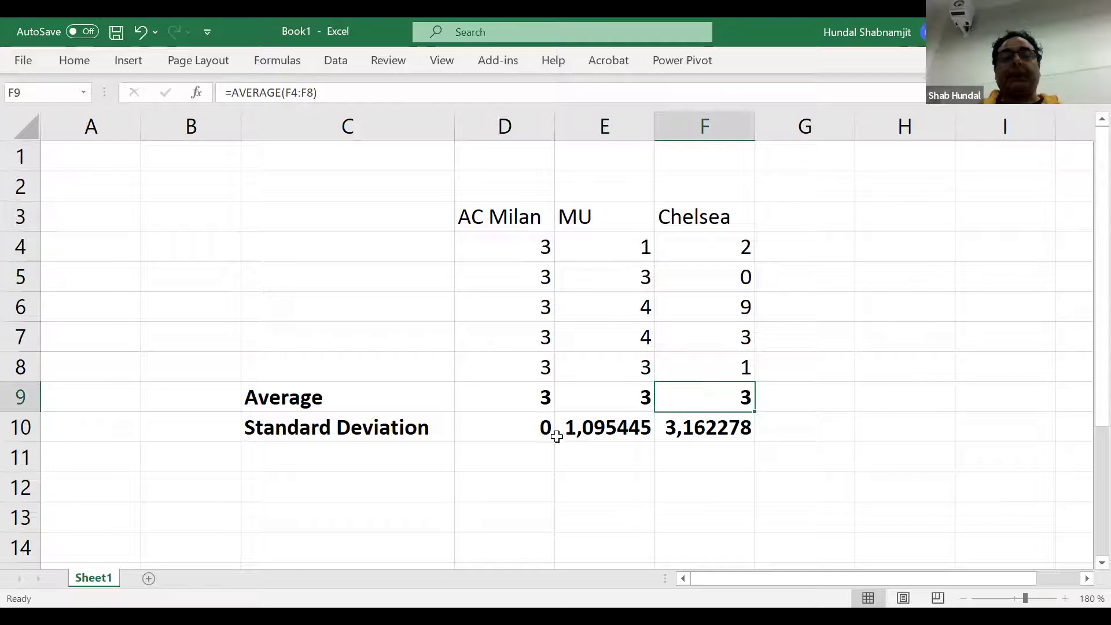
left_click(523, 429)
left_click(585, 429)
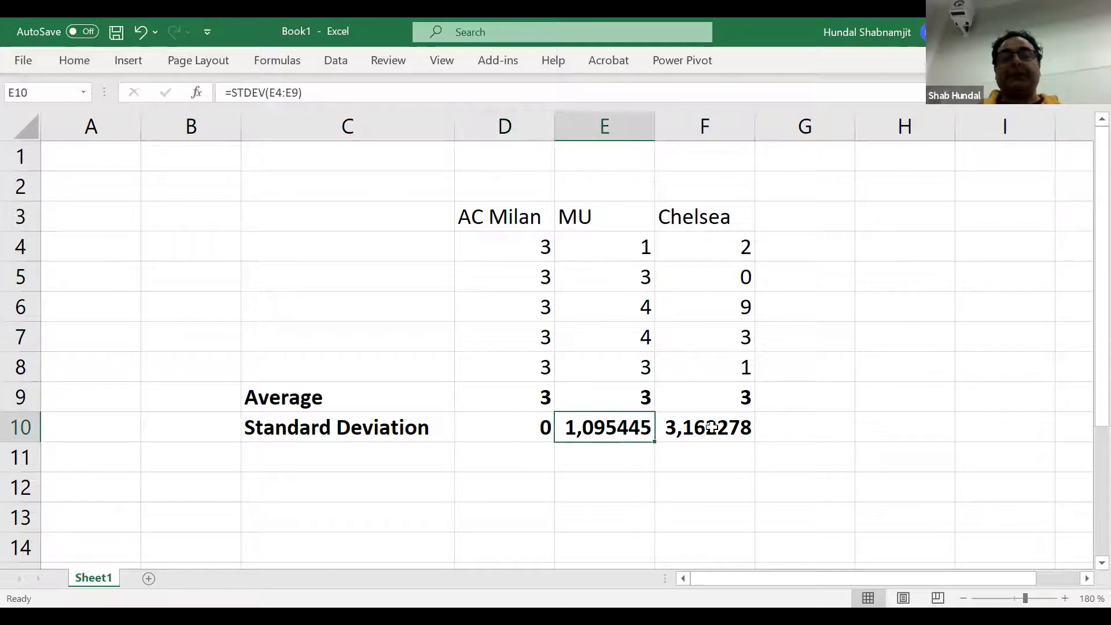
left_click(712, 428)
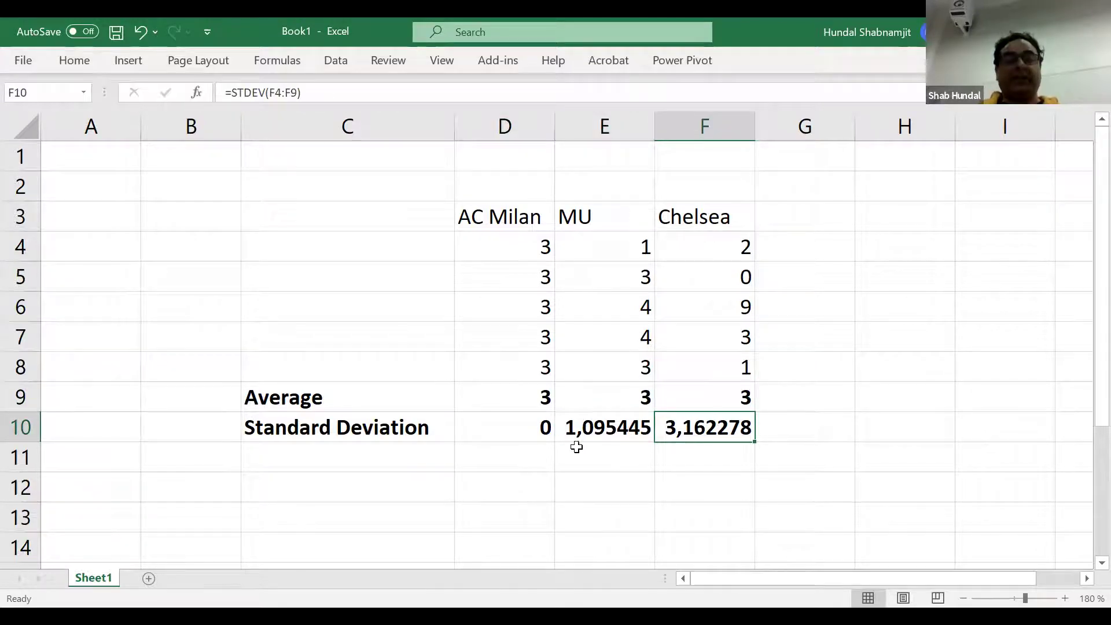
left_click(523, 436)
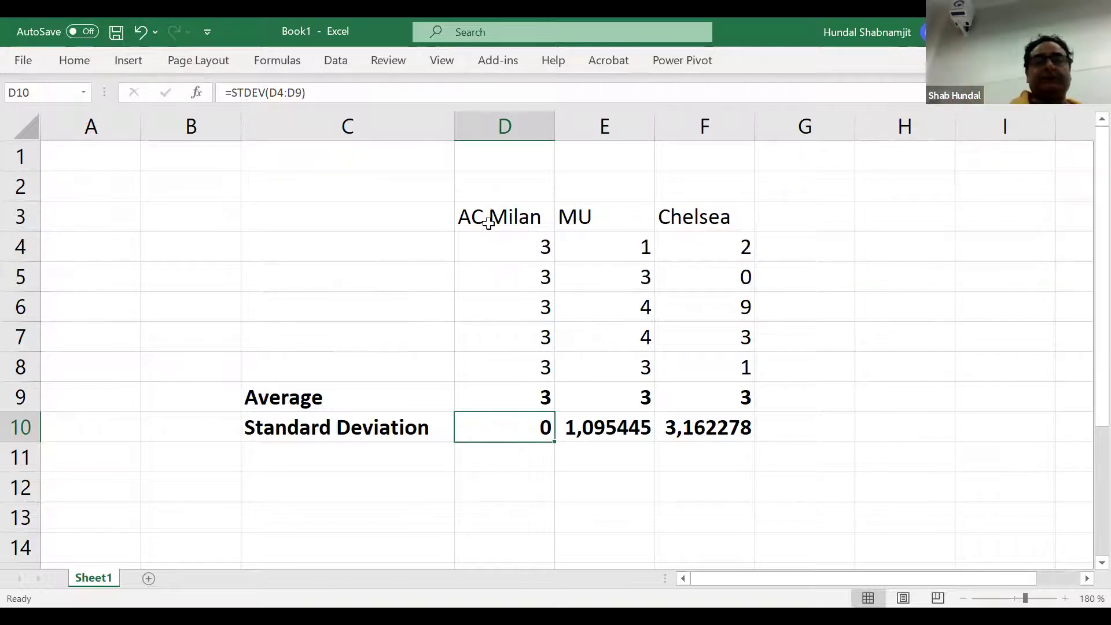
- Enter the company name M&S in D2, above the AC Milan heading
left_click(490, 219)
left_click(501, 191)
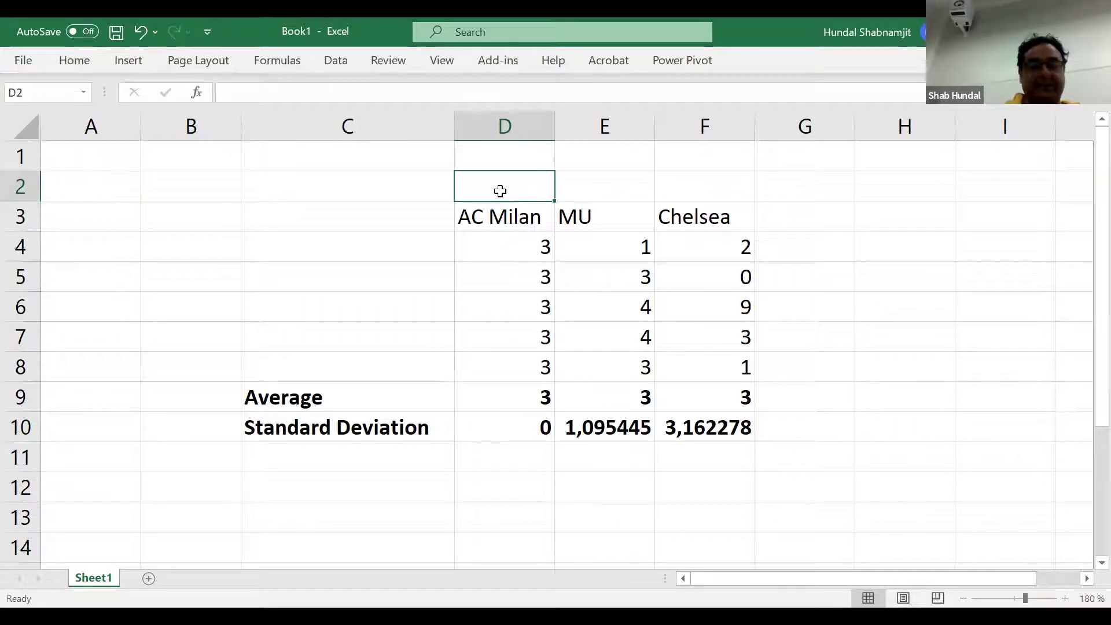
type("M6S")
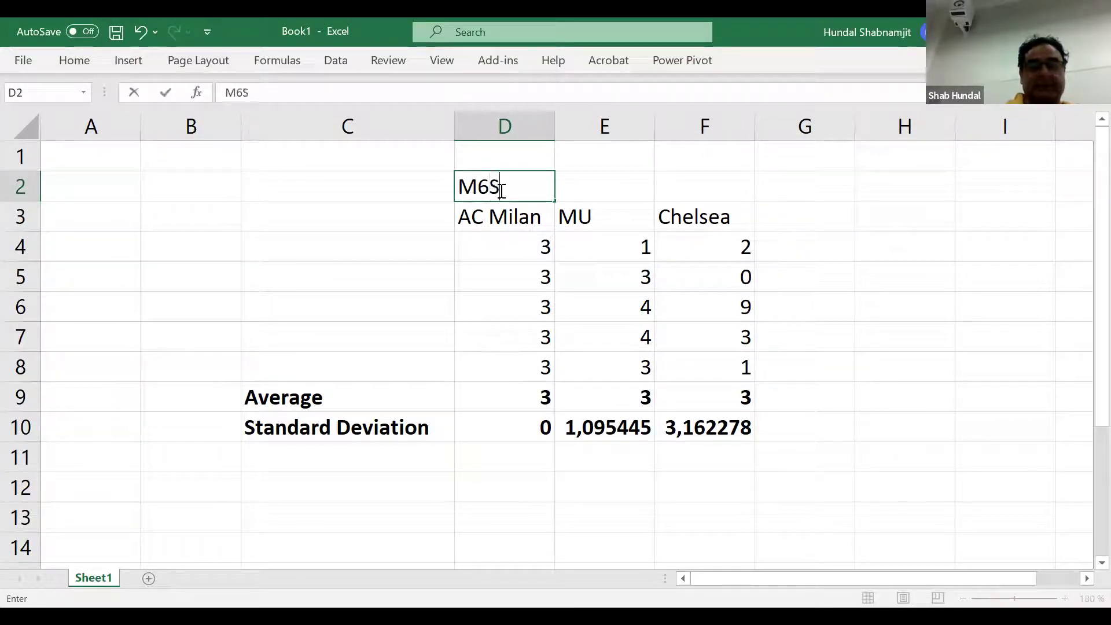
key("BackSpace")
key("BackSpace")
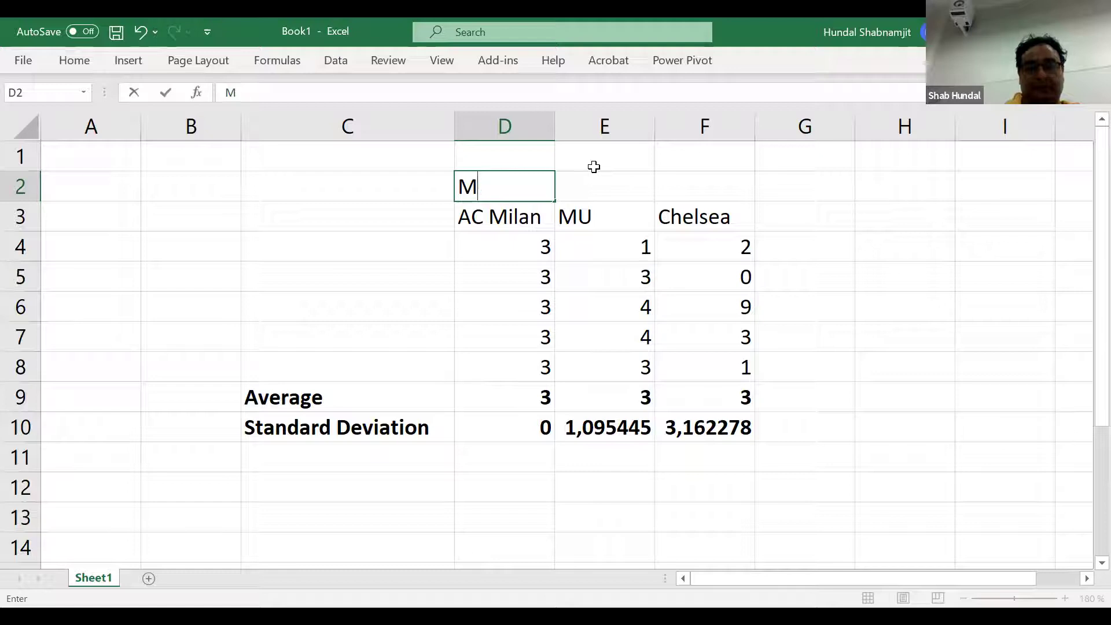
type("&S")
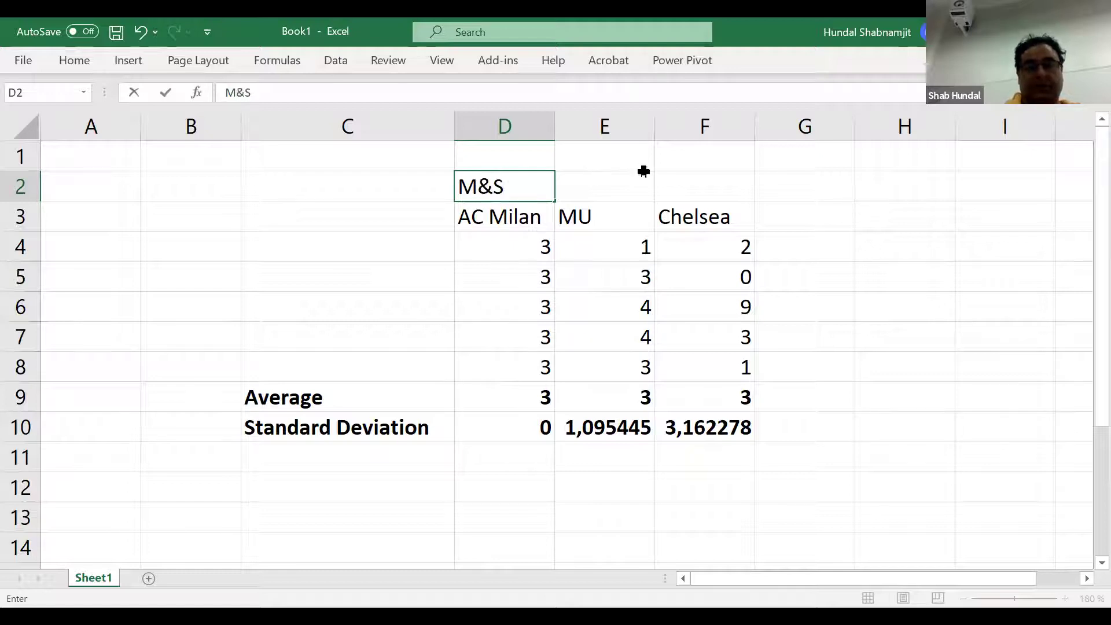
- Enter the company names Apple in E2 above MU and AirMauritius in F2 above Chelsea
left_click(621, 185)
type("Apple")
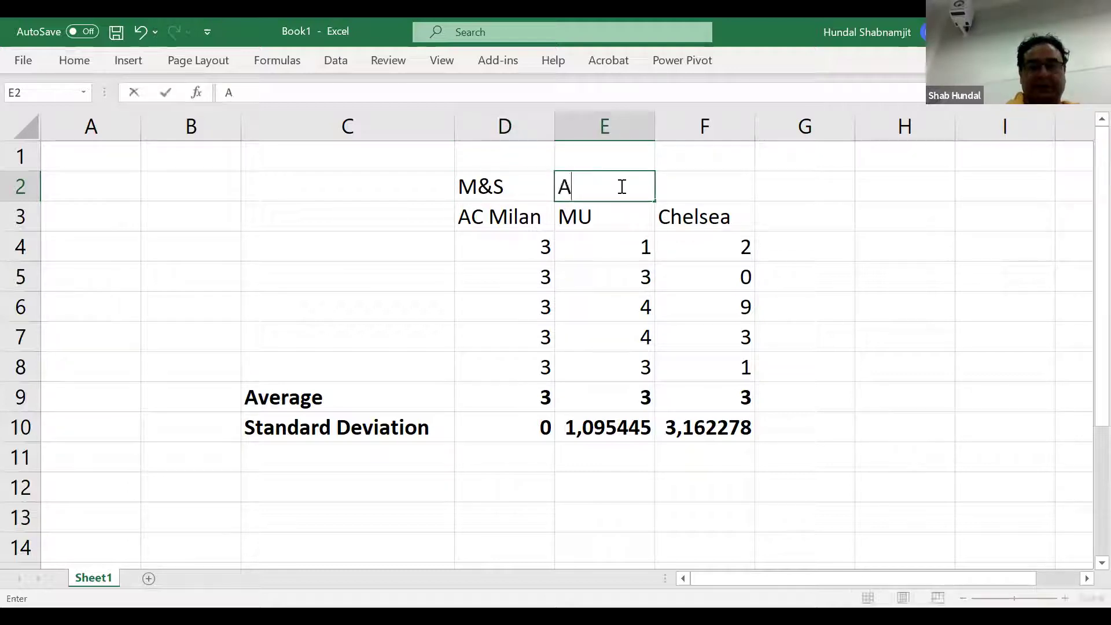
left_click(701, 179)
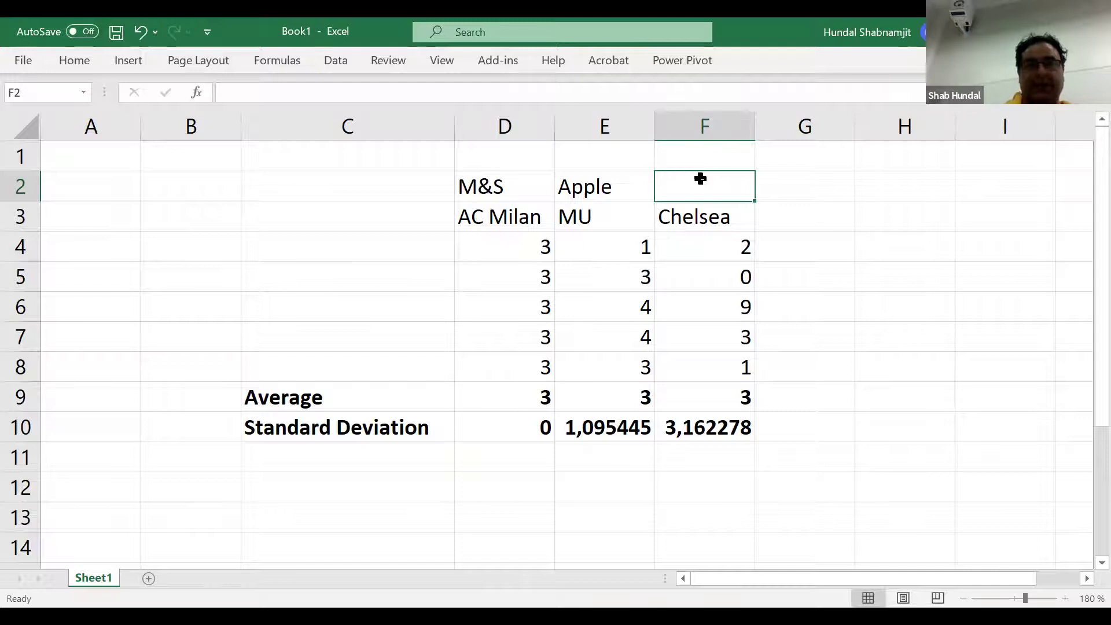
type("Air")
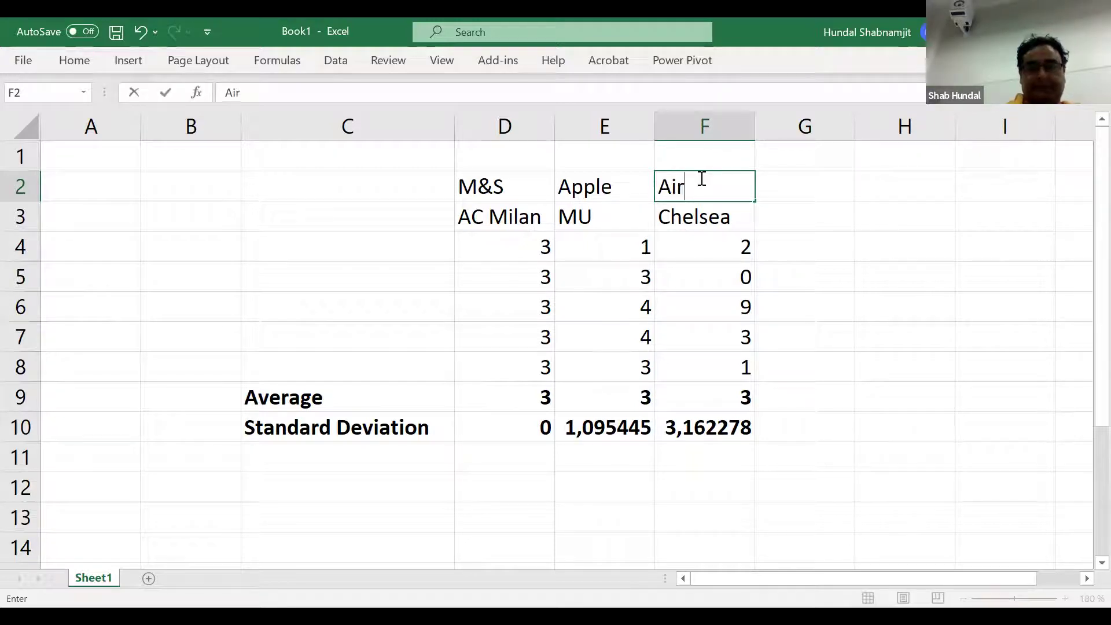
type("Ma")
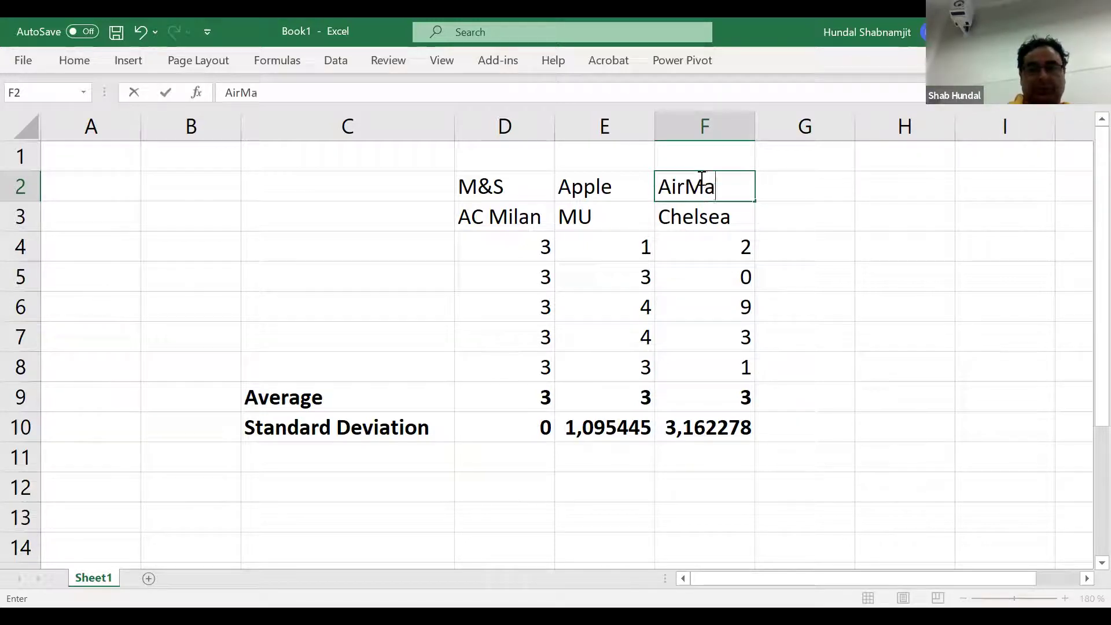
type("uritius")
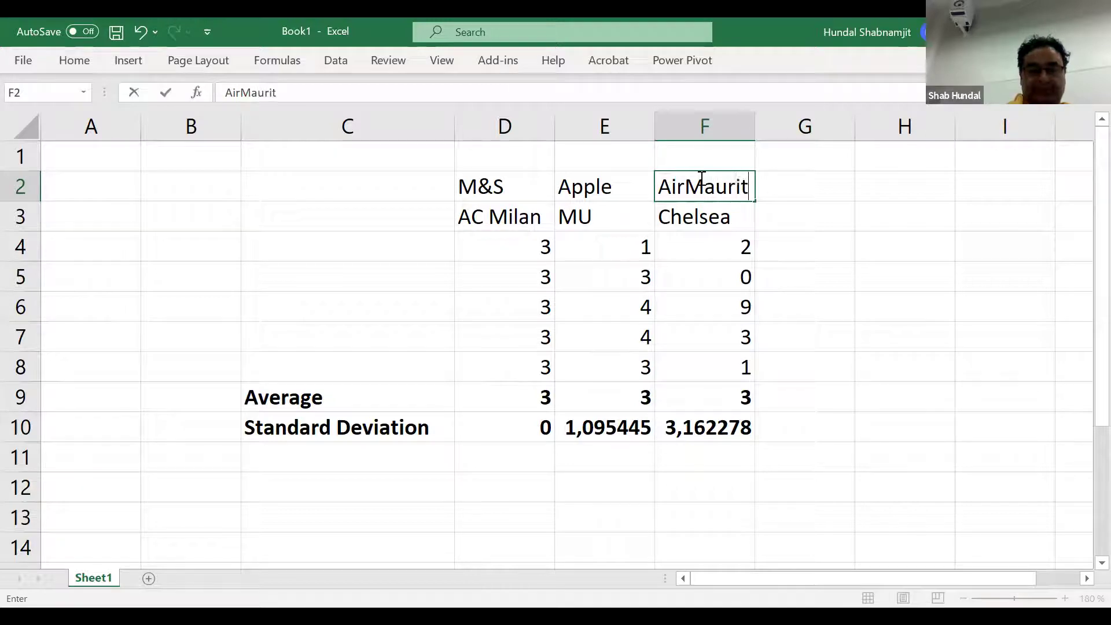
left_click(859, 230)
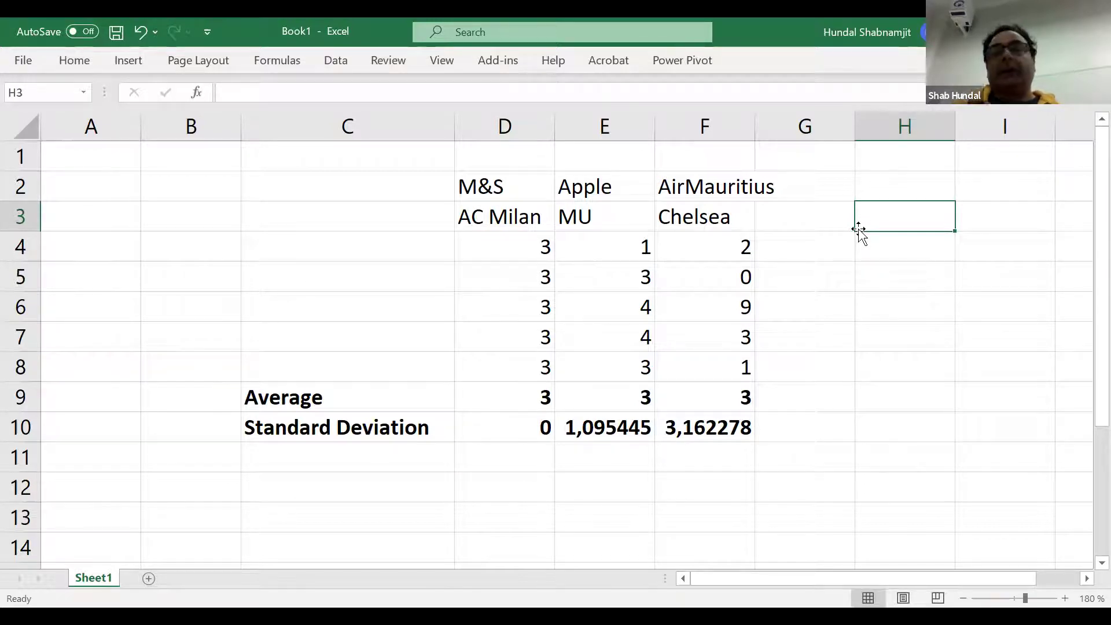
- Switch to the Finnair Risk Ret workbook and examine Finnair's daily risk, annual risk and annual return formulas in M7, M9 and M4
left_click_drag(1067, 540, 1086, 574)
left_click(382, 433)
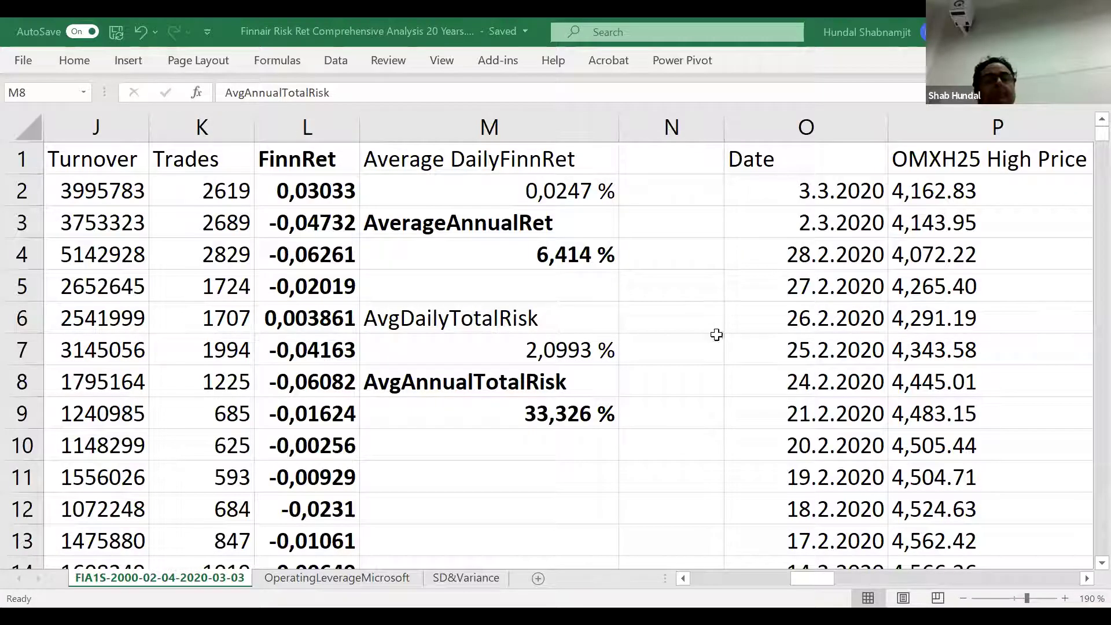
left_click(563, 339)
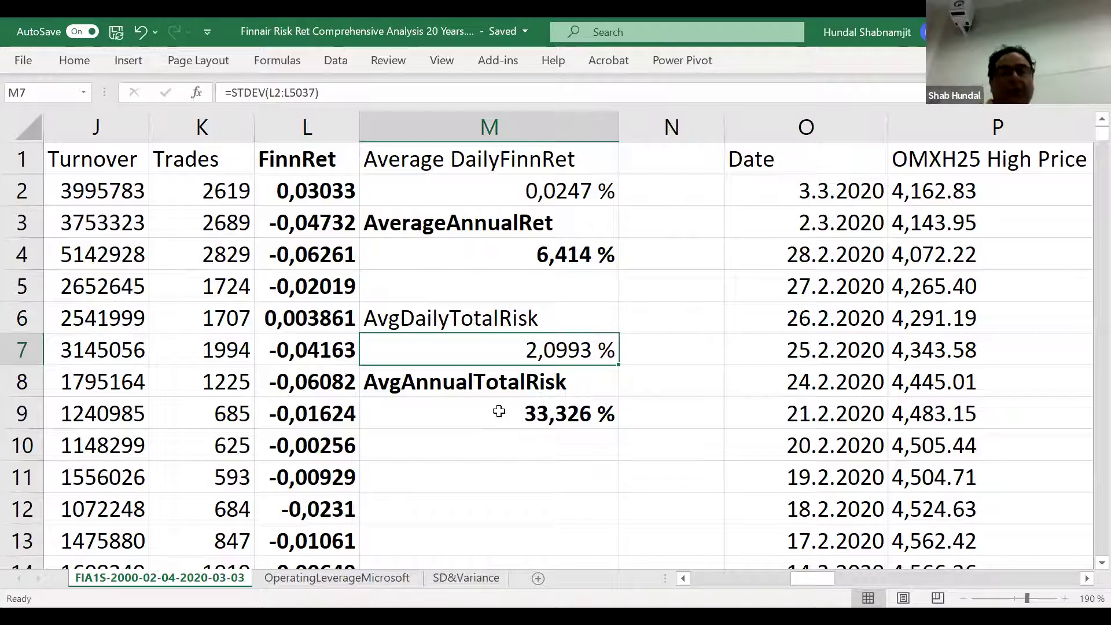
double_click(500, 412)
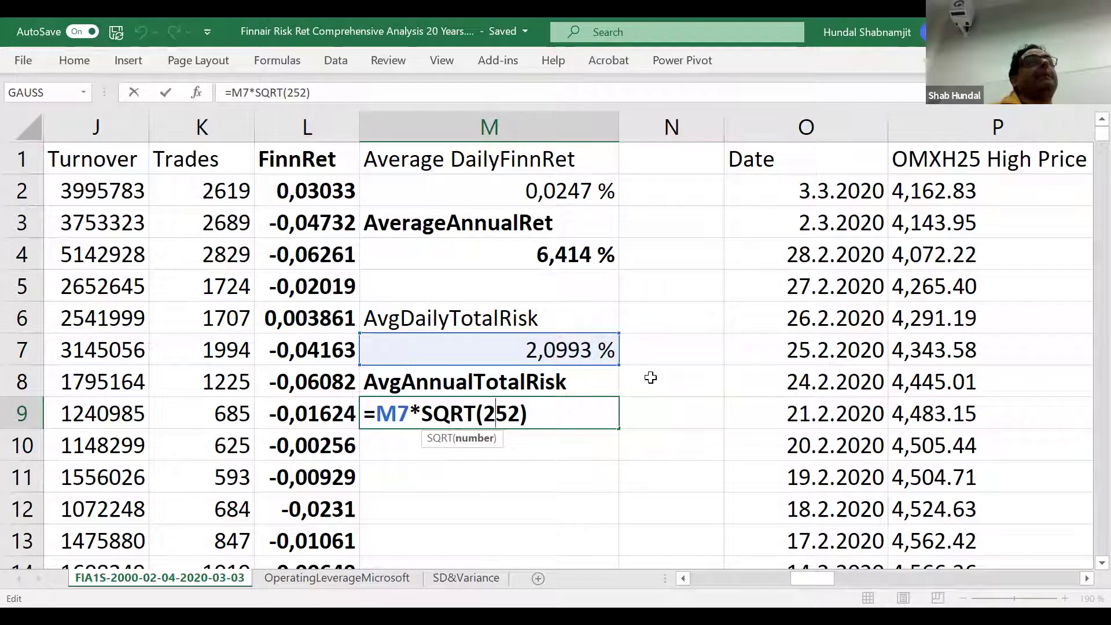
key("Return")
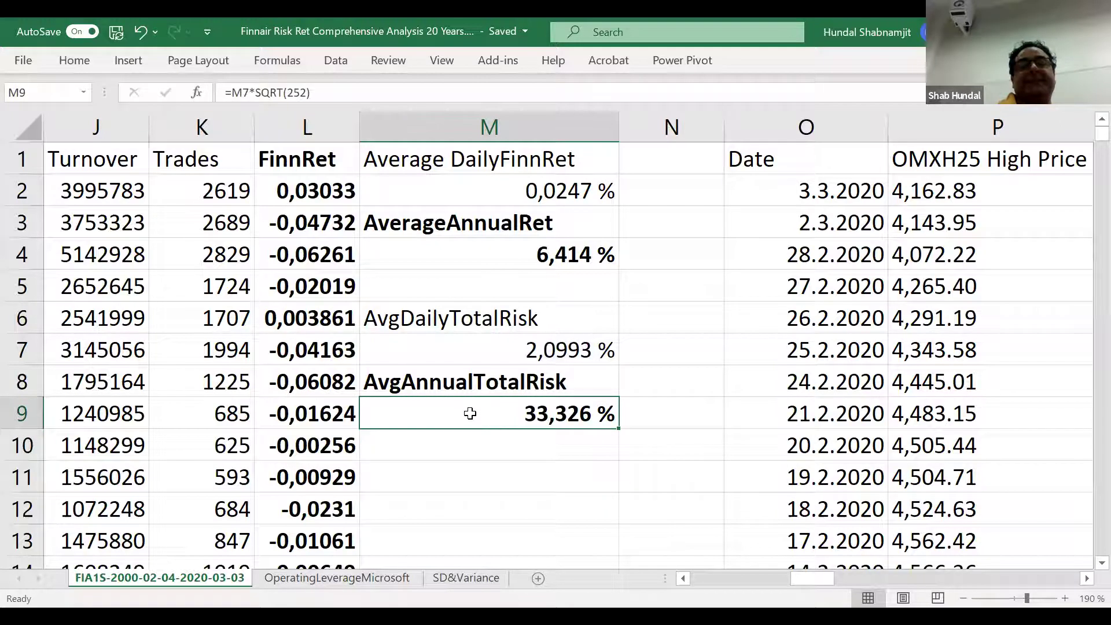
left_click(499, 250)
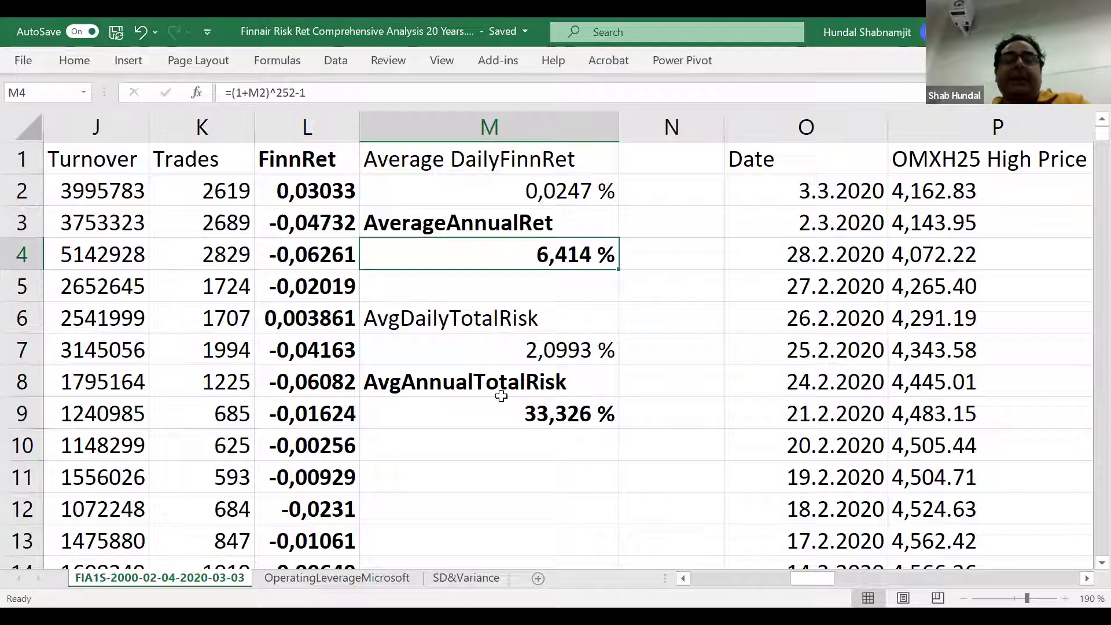
left_click(483, 416)
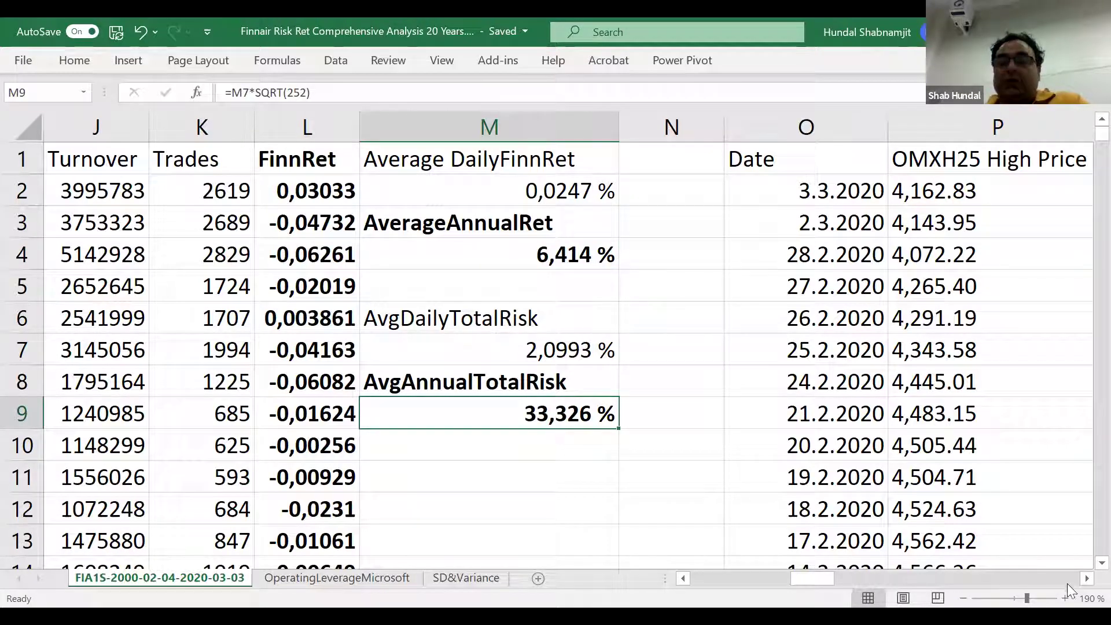
- Examine the market's daily total risk formula in T7 and its annual total risk formula in T9, without changing them
left_click(1086, 579)
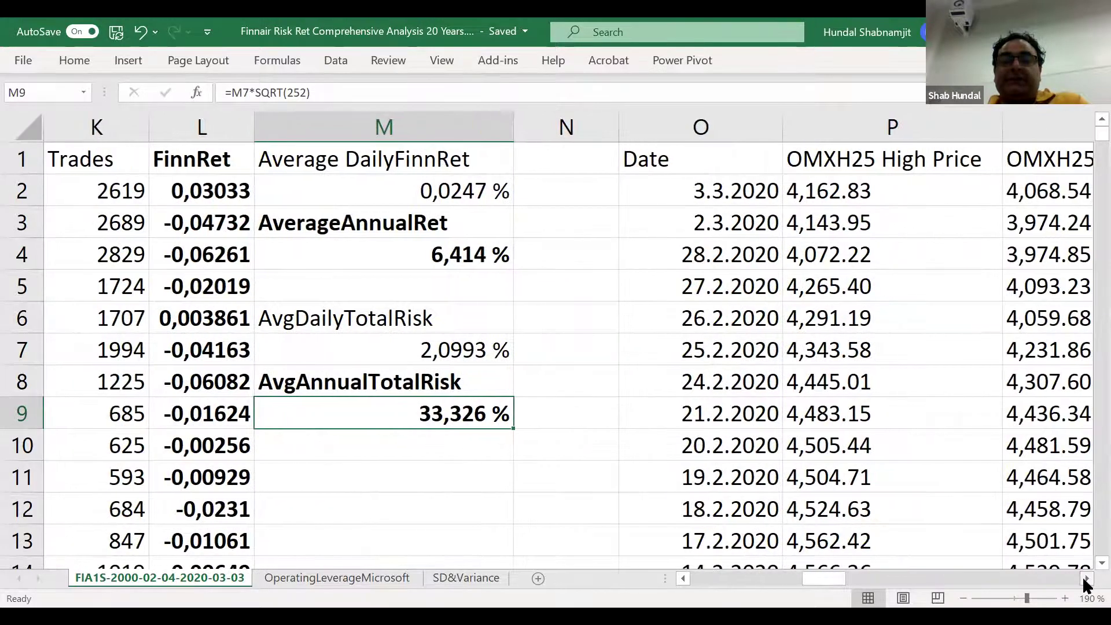
left_click(1085, 579)
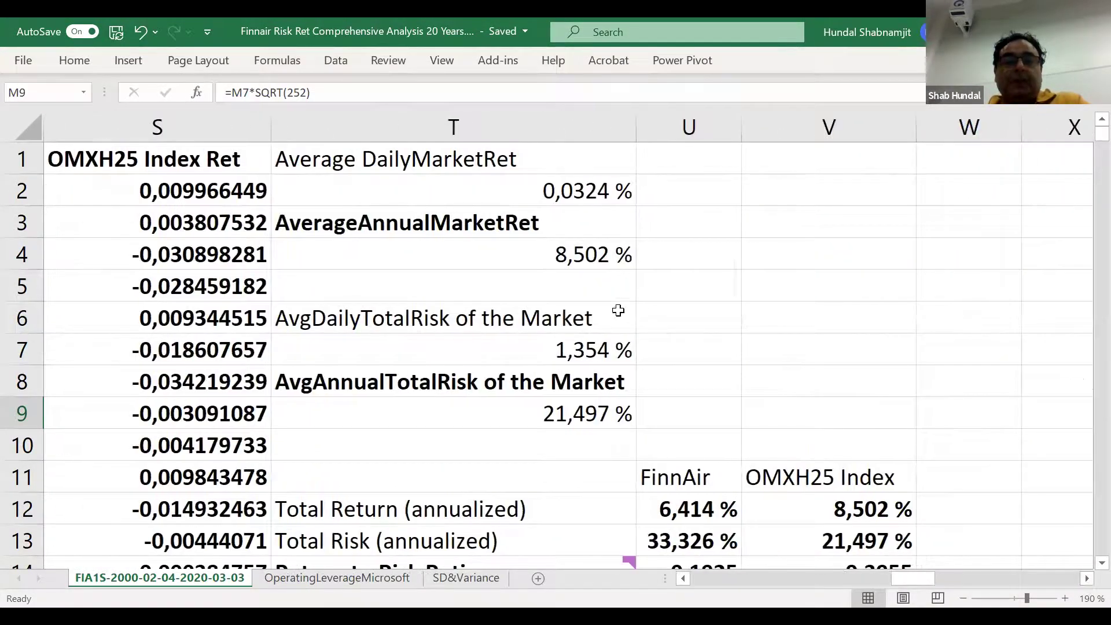
left_click(564, 348)
double_click(563, 347)
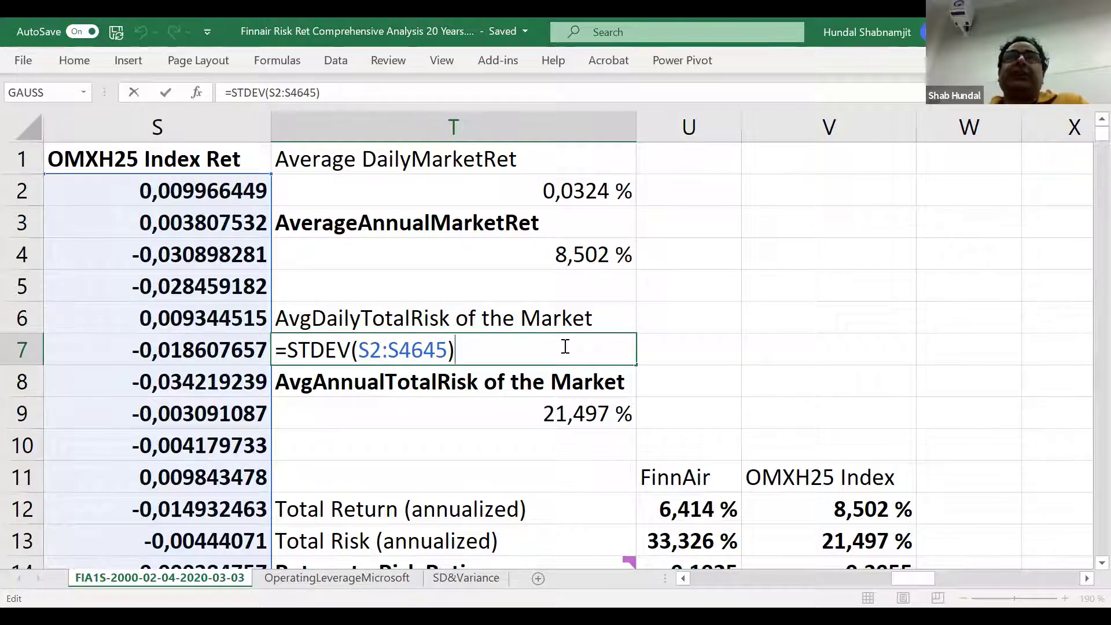
key("Return")
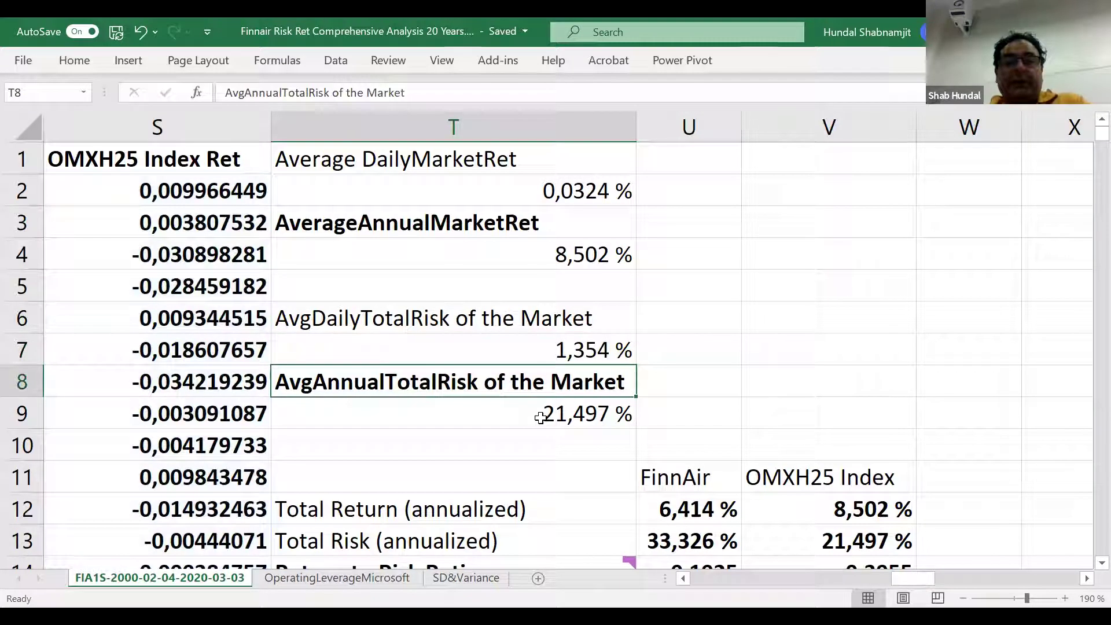
left_click(541, 418)
double_click(542, 417)
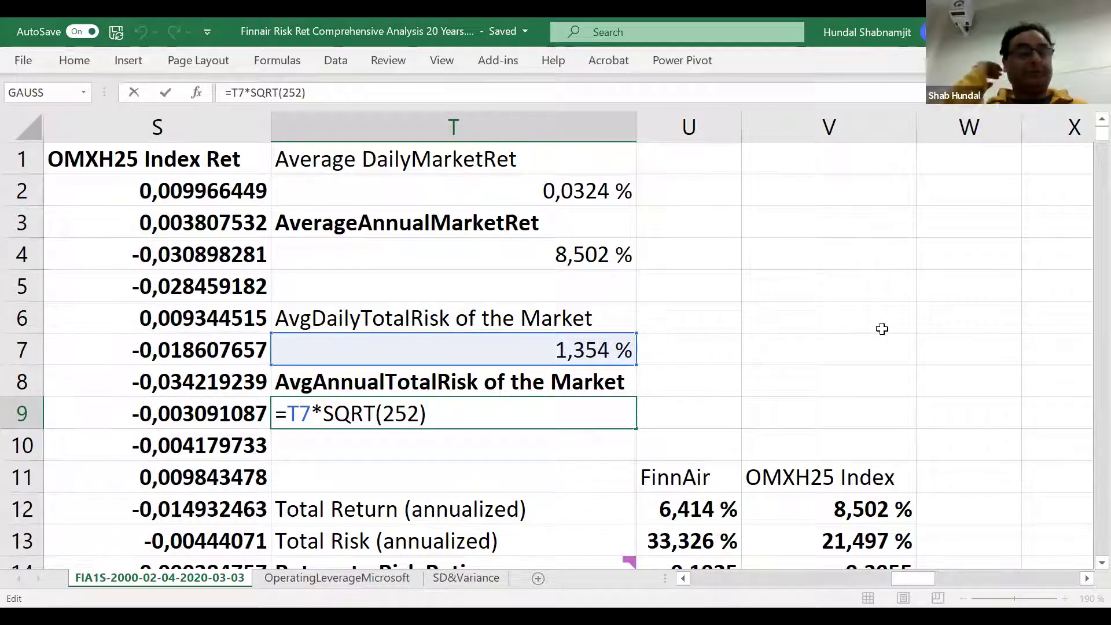
key("Return")
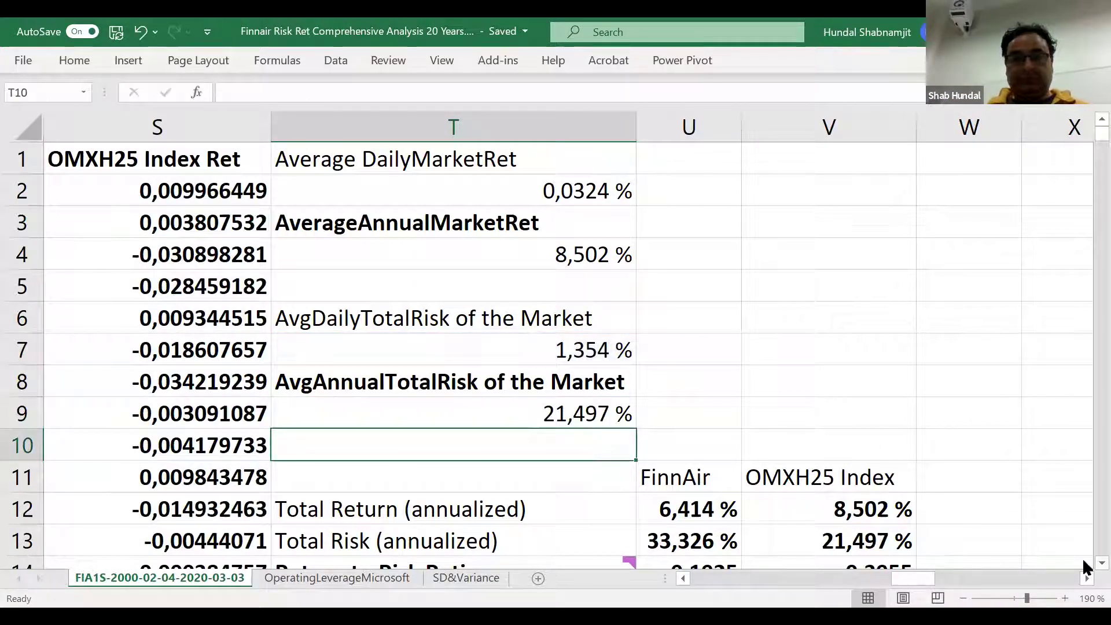
- Examine the SLOPE formula behind Finnair's levered beta in U16 and read the comment attached to that cell
left_click(1102, 563)
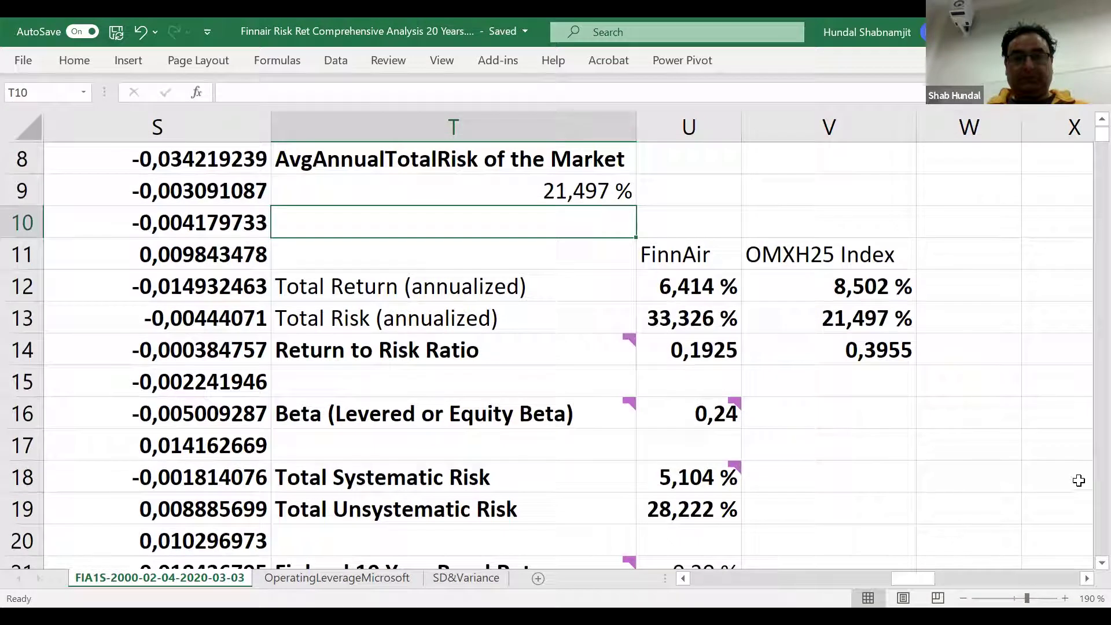
left_click(711, 408)
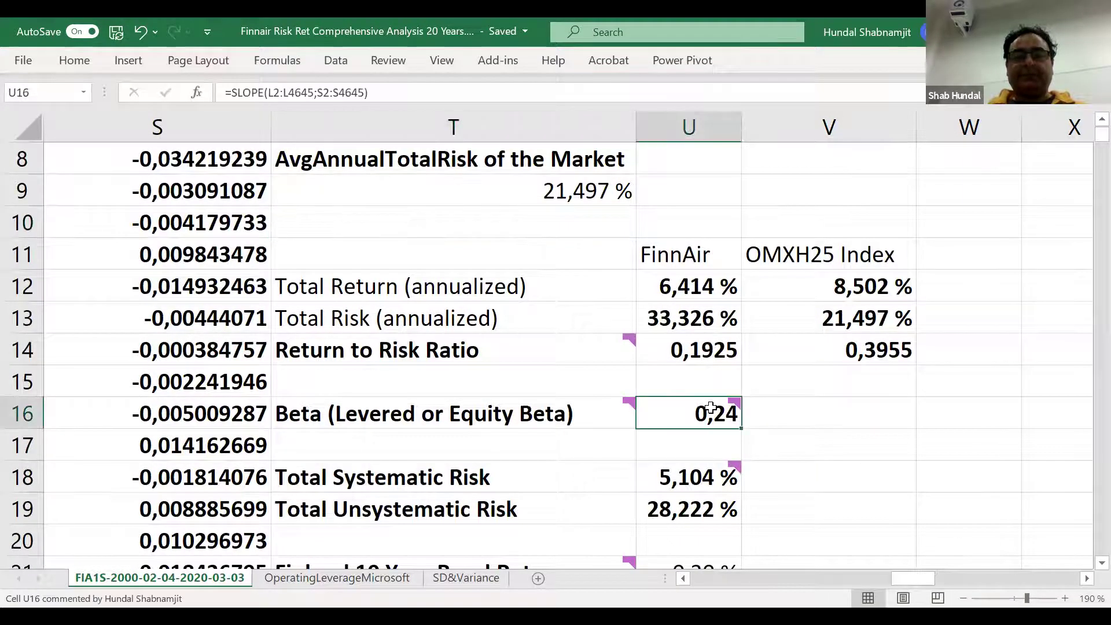
double_click(711, 408)
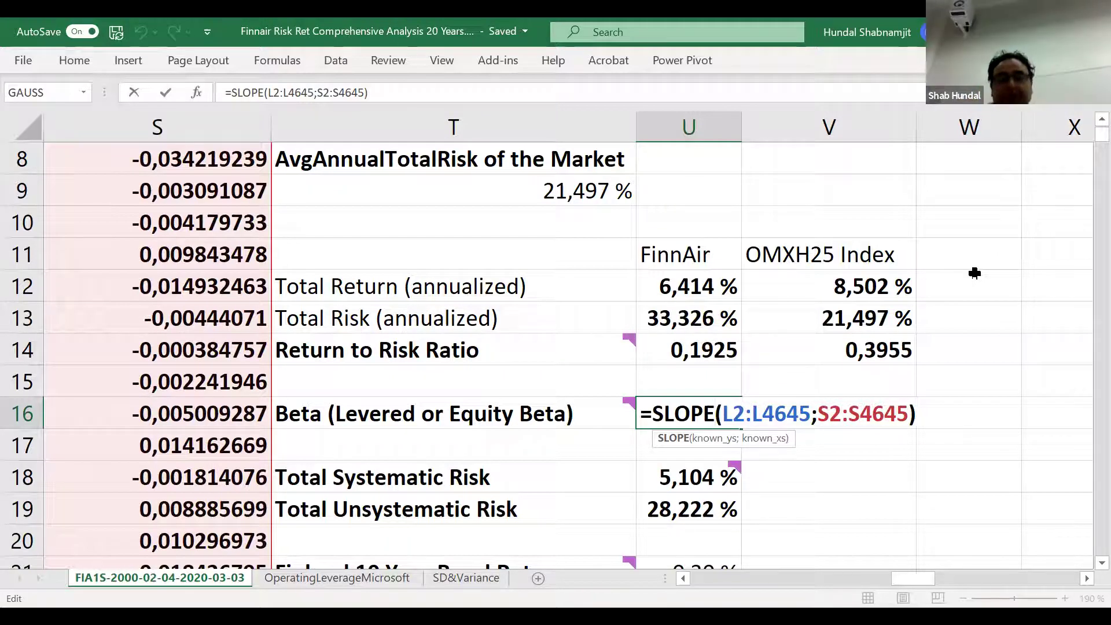
key("Return")
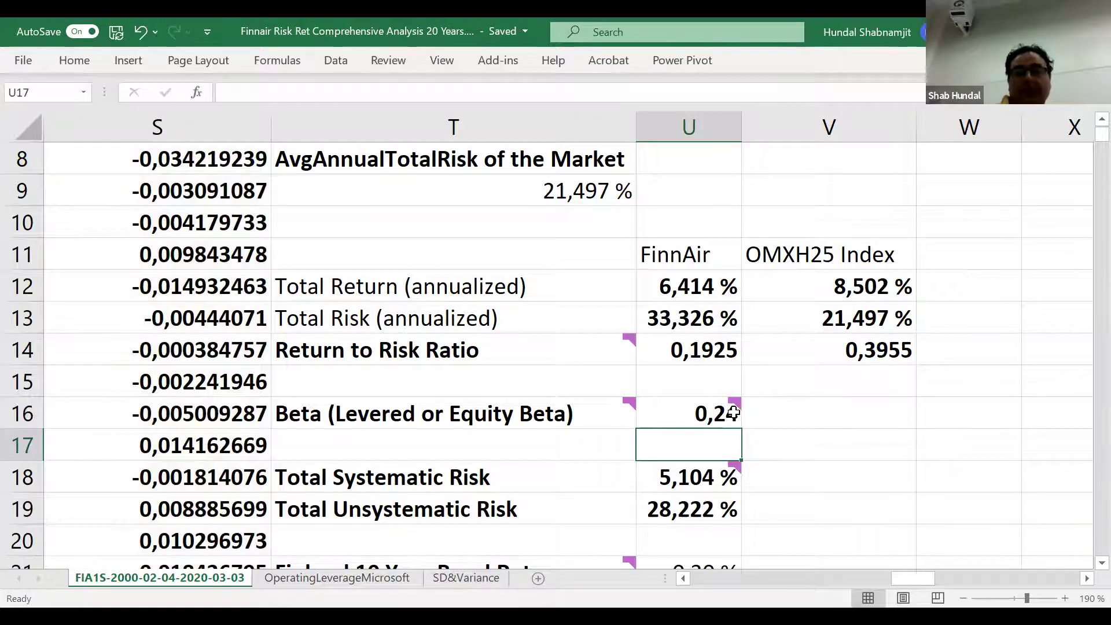
left_click(696, 418)
mouse_move(696, 418)
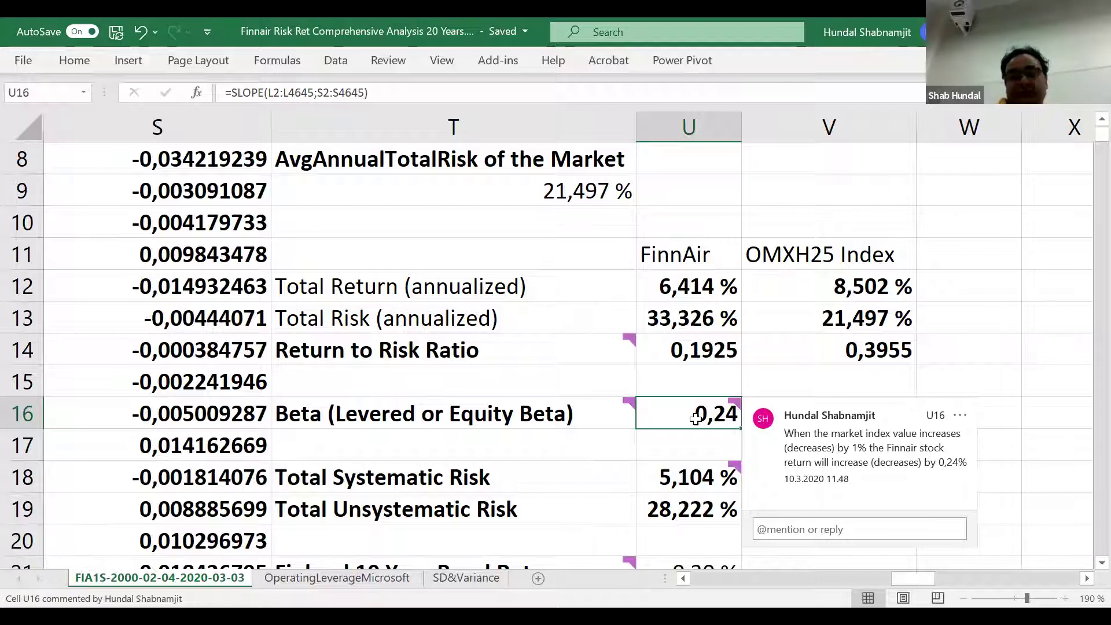
key("Down")
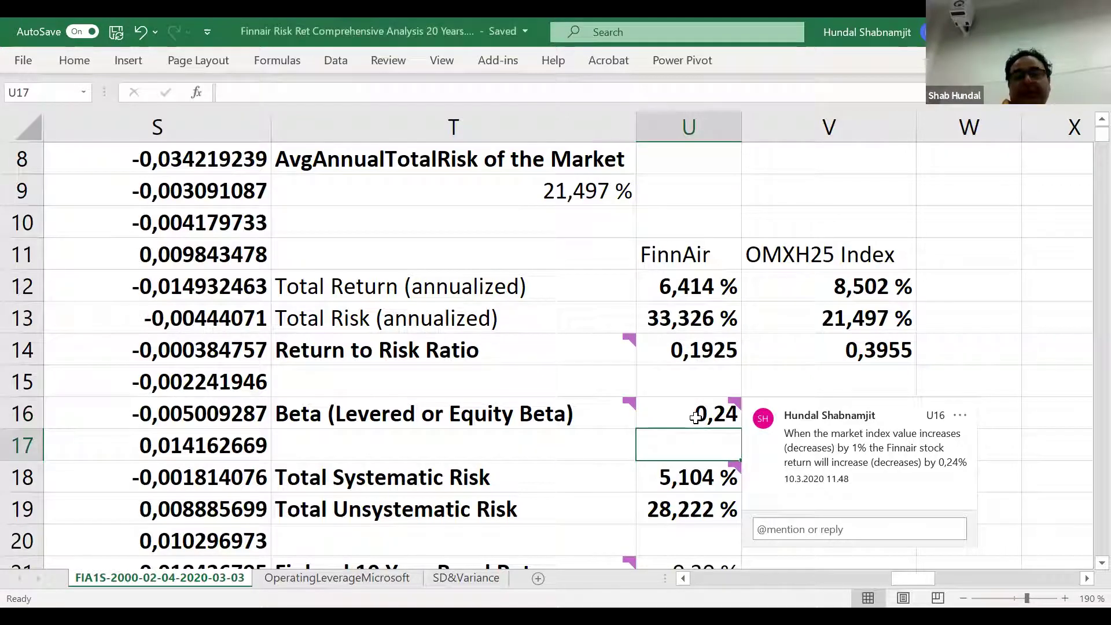
left_click(1017, 317)
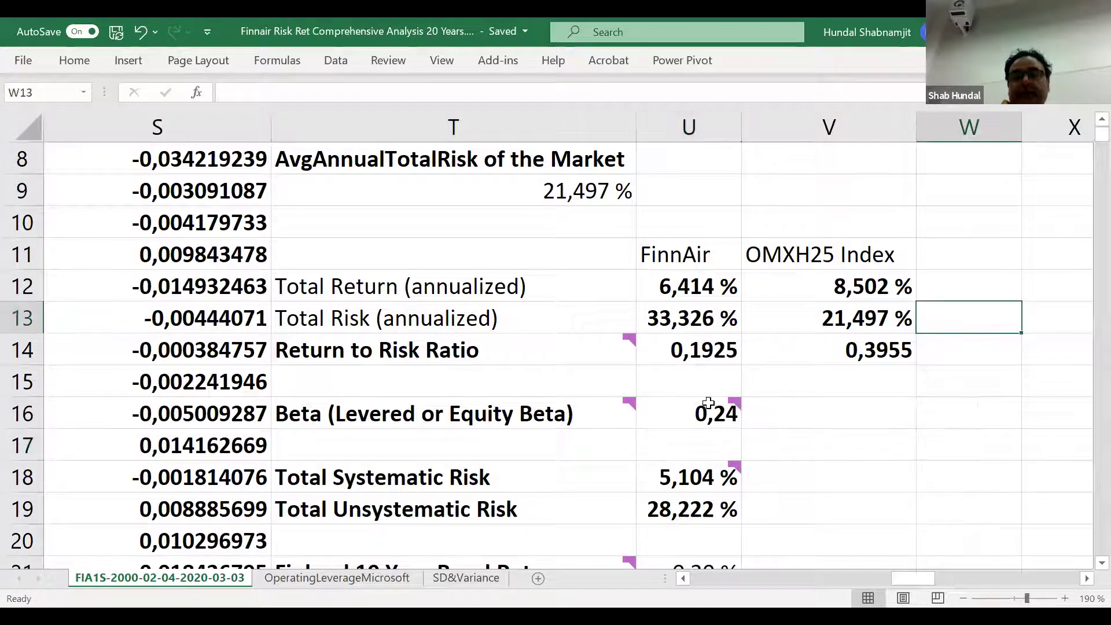
left_click(708, 402)
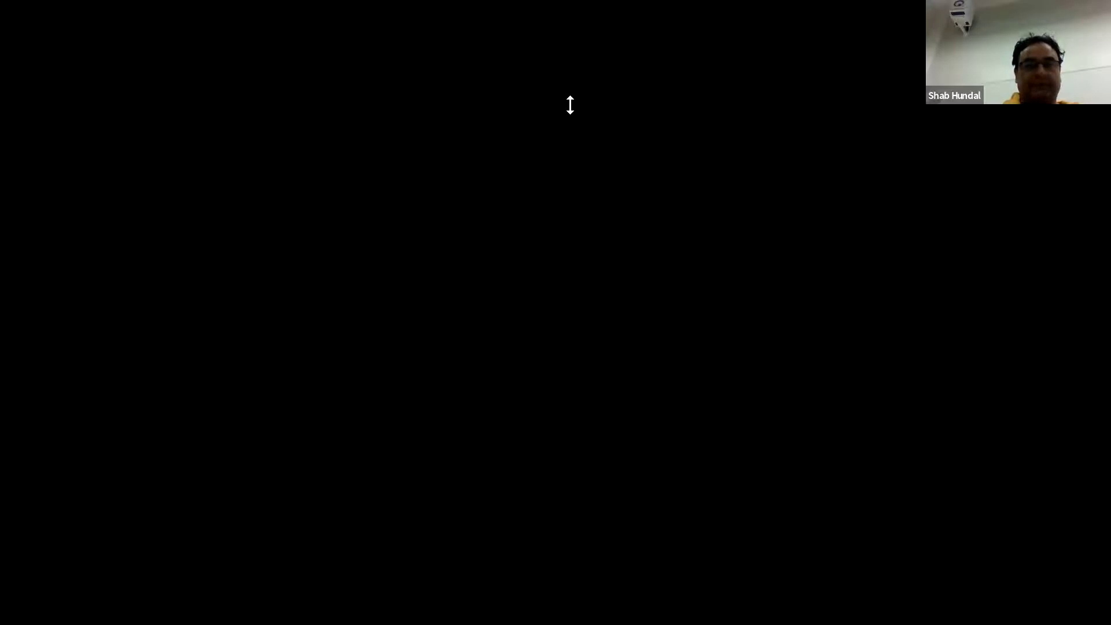
- Sketch a pair of graph axes on the whiteboard, marking the vertical axis Y and labelling it "OMX Ret"
mouse_move(379, 147)
left_mouse_down()
mouse_move(374, 356)
mouse_move(490, 344)
mouse_move(737, 348)
left_mouse_up()
mouse_move(288, 116)
left_mouse_down()
mouse_move(313, 122)
mouse_move(302, 149)
left_mouse_up()
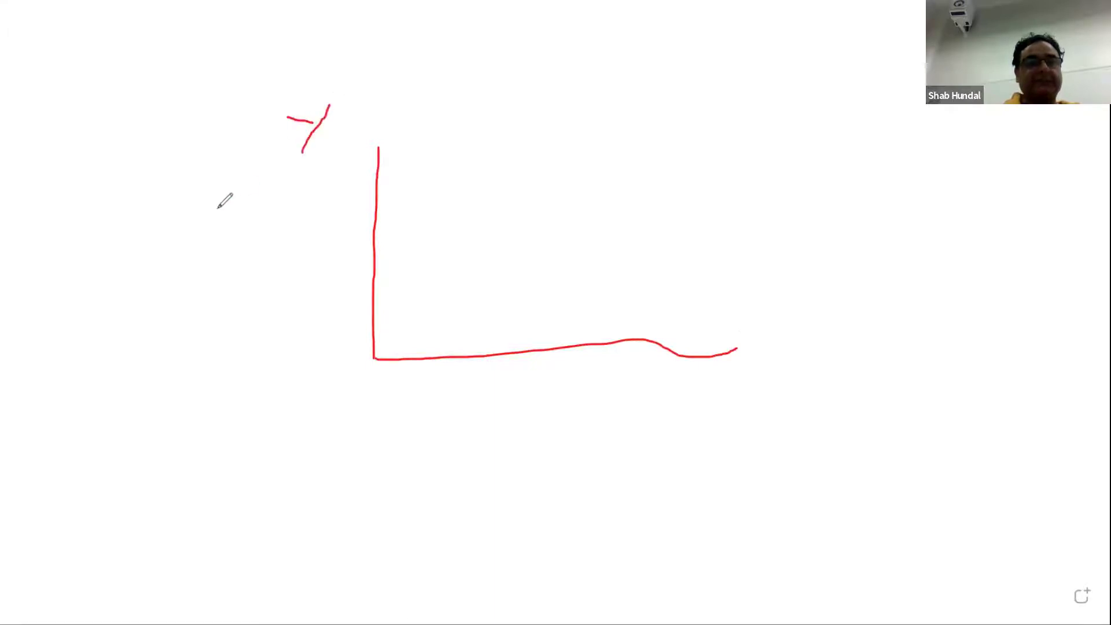
mouse_move(200, 208)
left_mouse_down()
mouse_move(177, 229)
mouse_move(215, 220)
mouse_move(235, 199)
mouse_move(253, 221)
left_mouse_up()
mouse_move(301, 184)
left_mouse_down()
mouse_move(288, 222)
mouse_move(301, 214)
left_mouse_up()
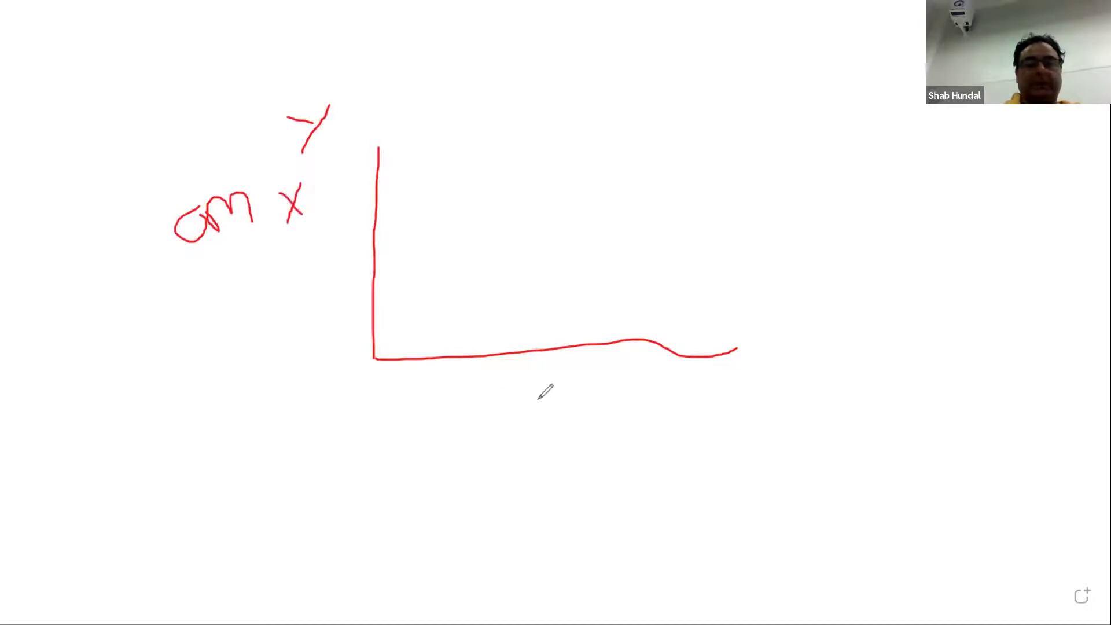
mouse_move(181, 265)
left_mouse_down()
mouse_move(181, 310)
mouse_move(203, 268)
mouse_move(204, 293)
mouse_move(235, 291)
mouse_move(262, 279)
mouse_move(255, 263)
left_mouse_up()
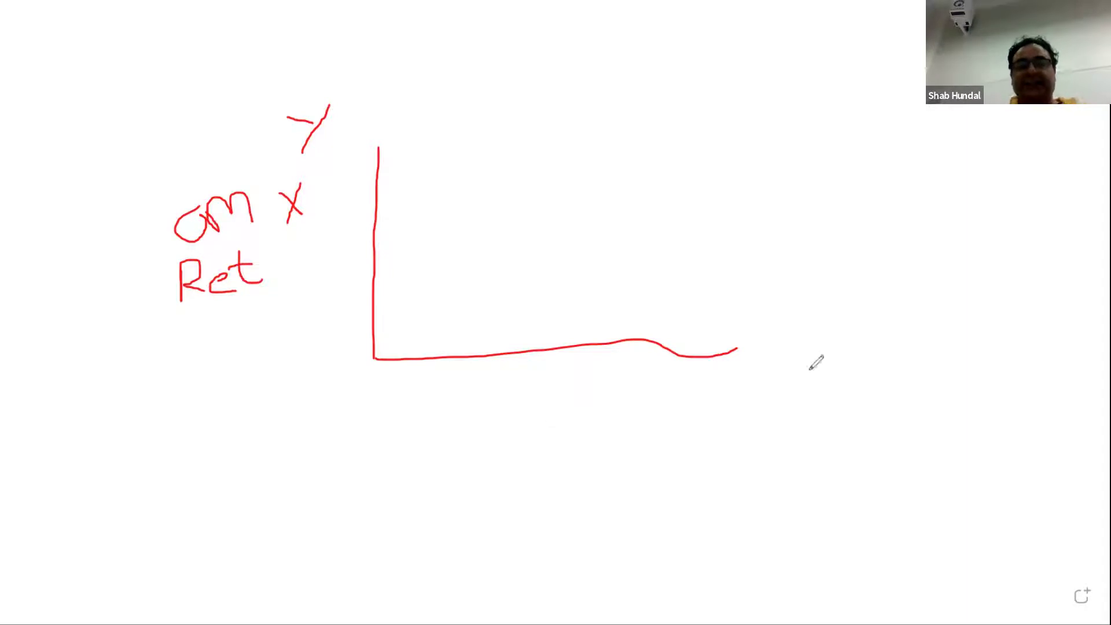
- Mark the horizontal axis X and write "Finn vs Nokia" beneath it
mouse_move(802, 343)
left_mouse_down()
mouse_move(781, 377)
mouse_move(800, 369)
left_mouse_up()
mouse_move(467, 399)
left_mouse_down()
mouse_move(467, 415)
mouse_move(496, 385)
mouse_move(486, 406)
mouse_move(532, 413)
mouse_move(563, 390)
mouse_move(566, 415)
left_mouse_up()
mouse_move(611, 381)
left_mouse_down()
mouse_move(647, 409)
mouse_move(635, 412)
mouse_move(729, 407)
mouse_move(742, 436)
mouse_move(756, 422)
mouse_move(778, 451)
mouse_move(815, 435)
mouse_move(821, 417)
mouse_move(840, 443)
mouse_move(859, 429)
mouse_move(892, 439)
left_mouse_up()
left_click(819, 399)
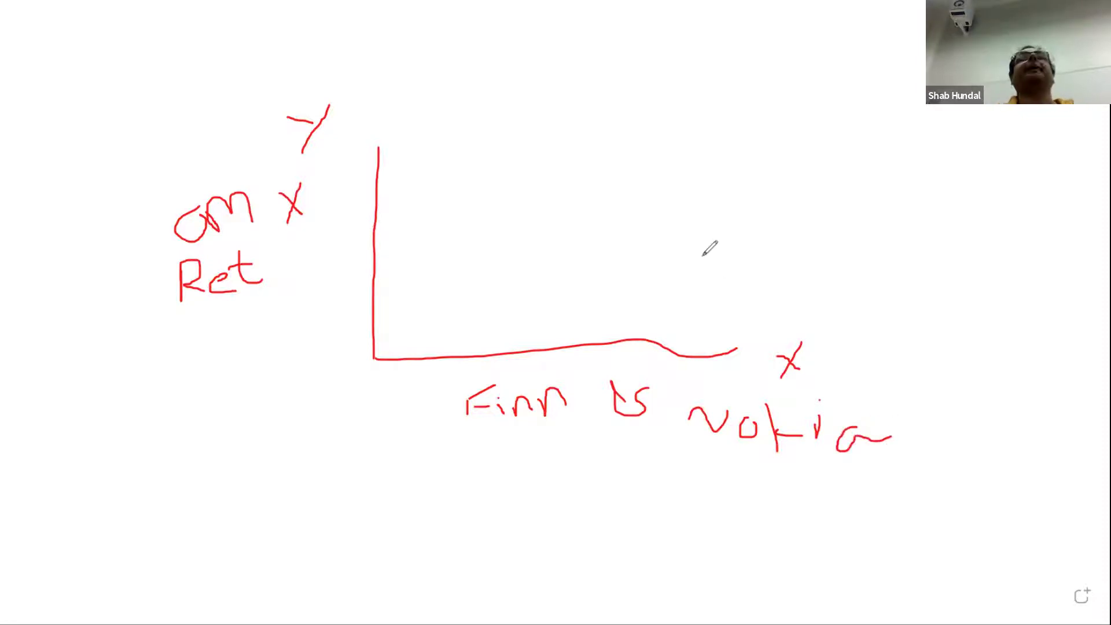
- Draw a gently rising line labelled with its β value and a steeper line from the same point on the Y axis
mouse_move(375, 312)
left_mouse_down()
mouse_move(688, 207)
mouse_move(722, 264)
left_mouse_up()
mouse_move(724, 196)
left_mouse_down()
mouse_move(723, 234)
mouse_move(833, 226)
mouse_move(825, 212)
left_mouse_up()
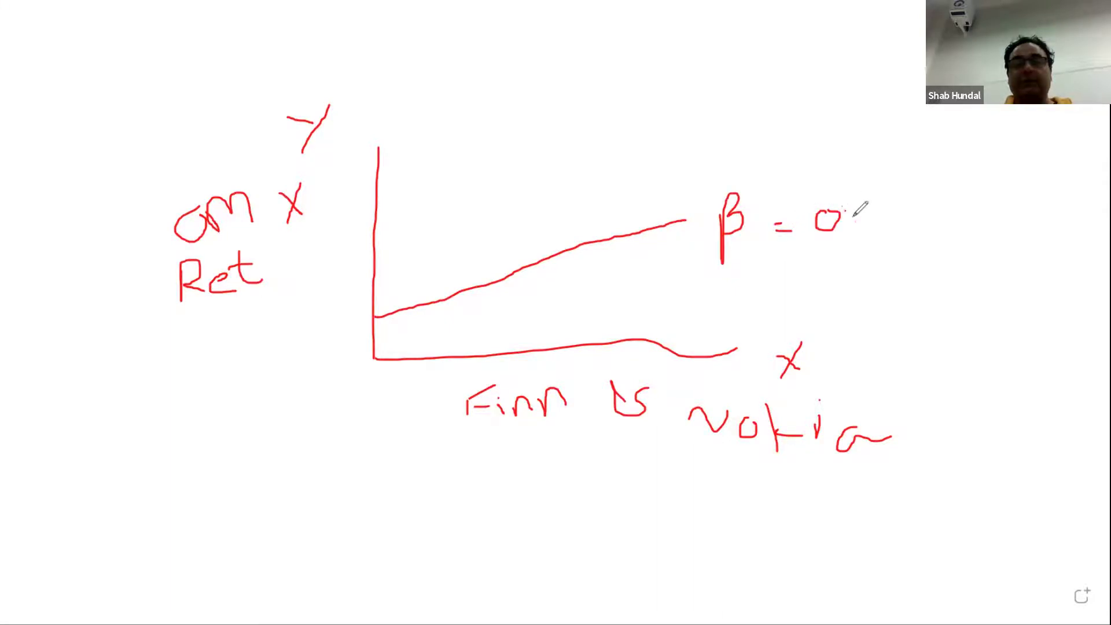
mouse_move(880, 203)
left_mouse_down()
mouse_move(881, 234)
mouse_move(900, 243)
mouse_move(945, 227)
mouse_move(972, 255)
left_mouse_up()
mouse_move(374, 316)
left_mouse_down()
mouse_move(490, 108)
mouse_move(515, 141)
mouse_move(521, 107)
mouse_move(534, 117)
mouse_move(513, 151)
mouse_move(557, 133)
mouse_move(565, 145)
mouse_move(635, 147)
left_mouse_up()
left_click(588, 142)
mouse_move(645, 121)
left_mouse_down()
mouse_move(675, 150)
mouse_move(629, 168)
left_mouse_up()
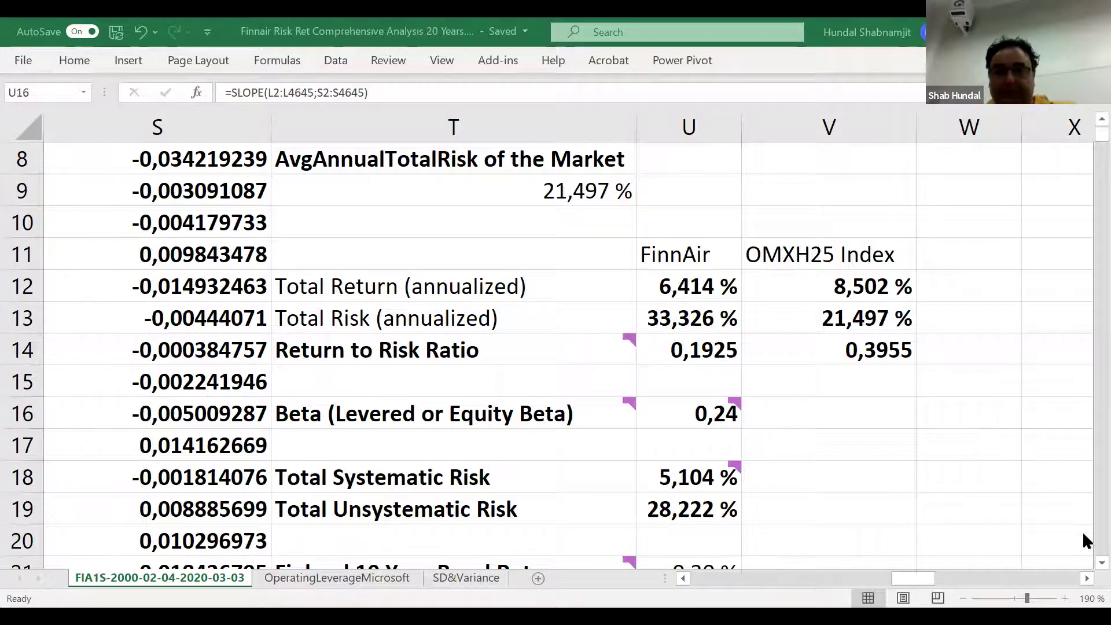
- Compare the annualized total return in U12 and V12 and the annualized total risk in U13 and V13 for Finnair and OMXH25
left_click(712, 297)
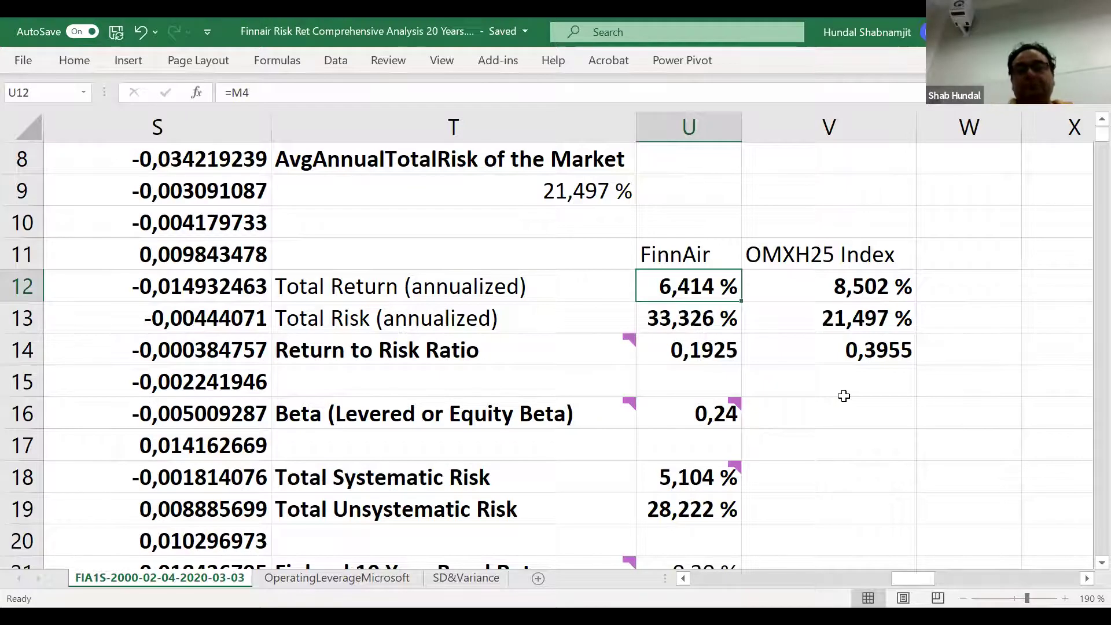
left_click(819, 283)
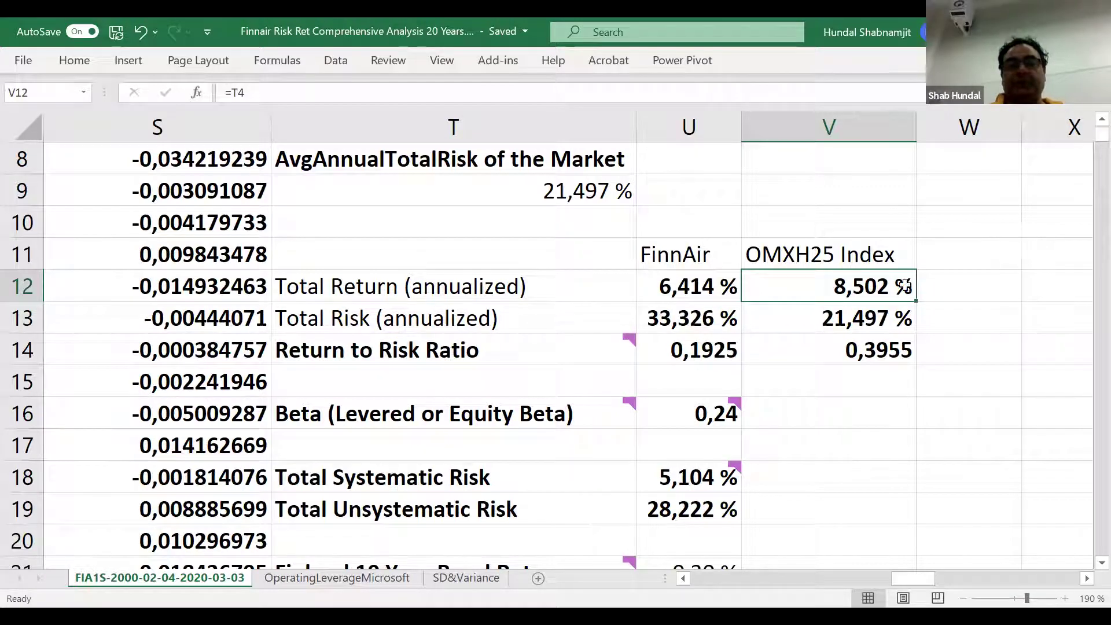
left_click(699, 316)
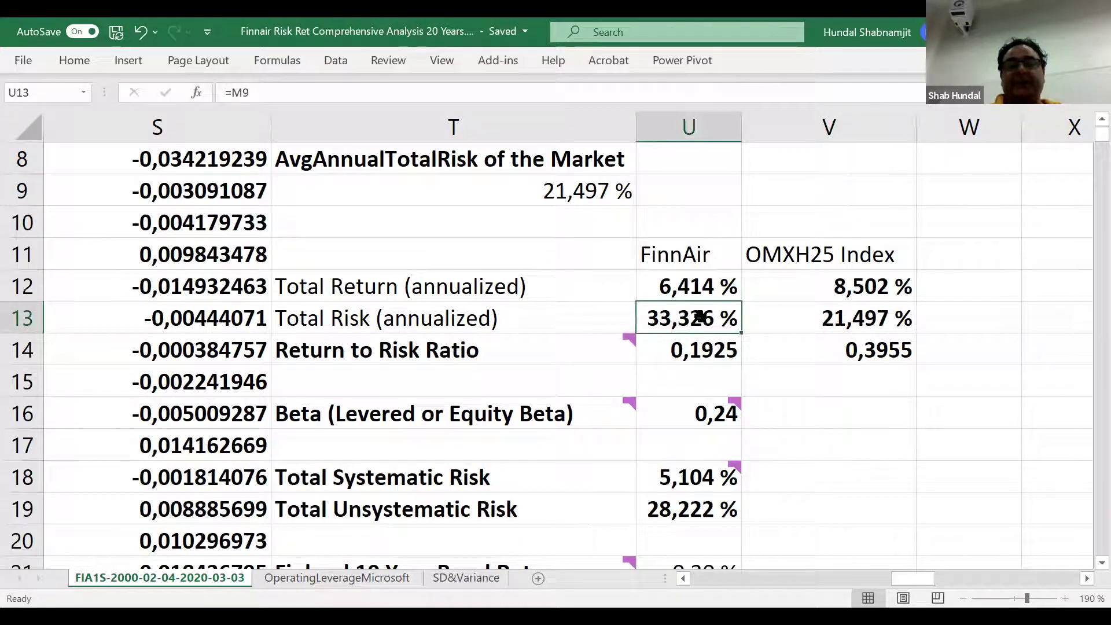
left_click(804, 321)
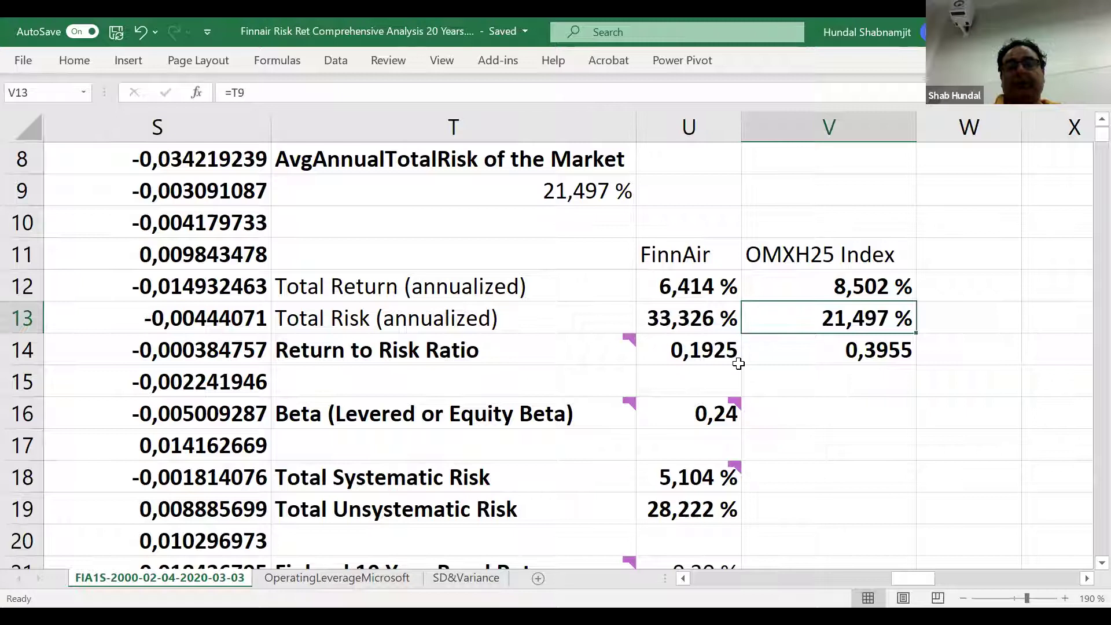
- Examine the return to risk ratio formulas in U14 and V14 and compare Finnair's ratio with the index's
left_click(685, 350)
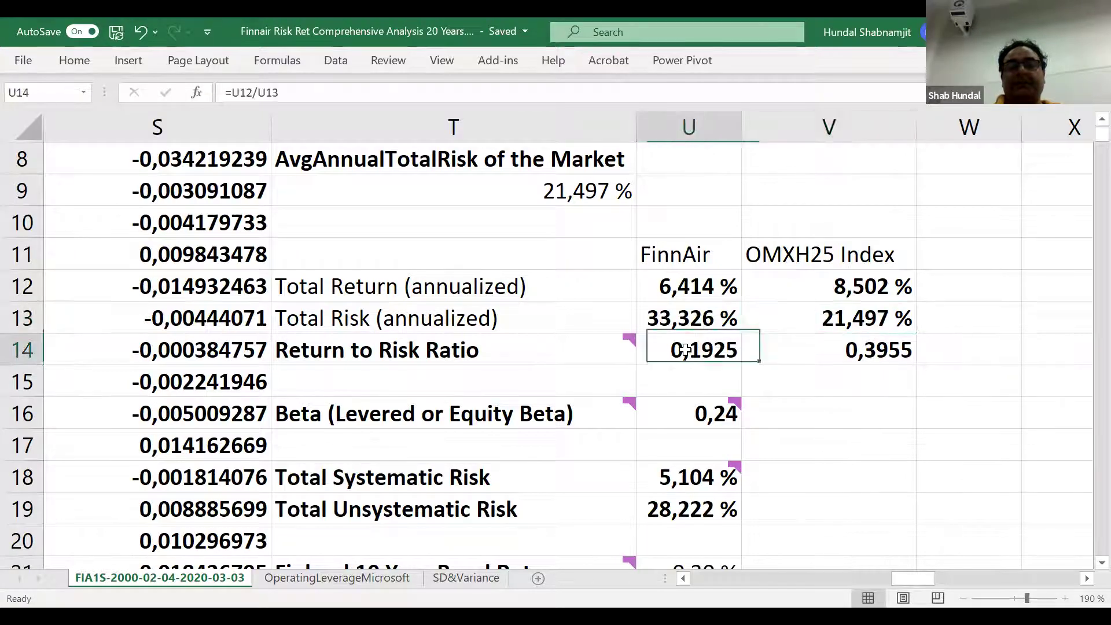
double_click(685, 350)
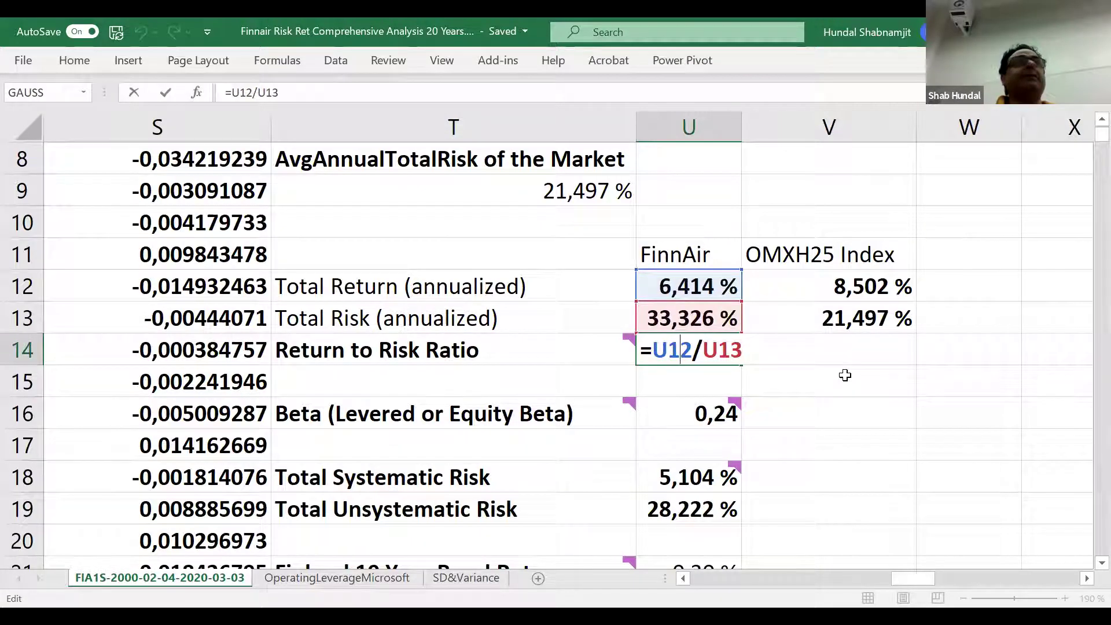
key("Return")
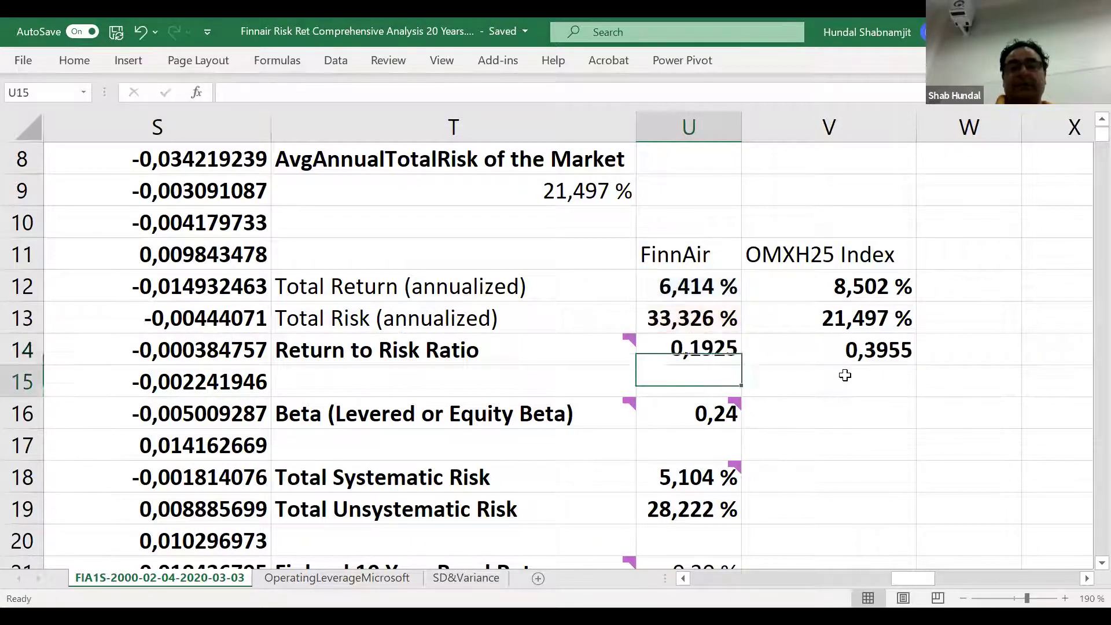
left_click(685, 352)
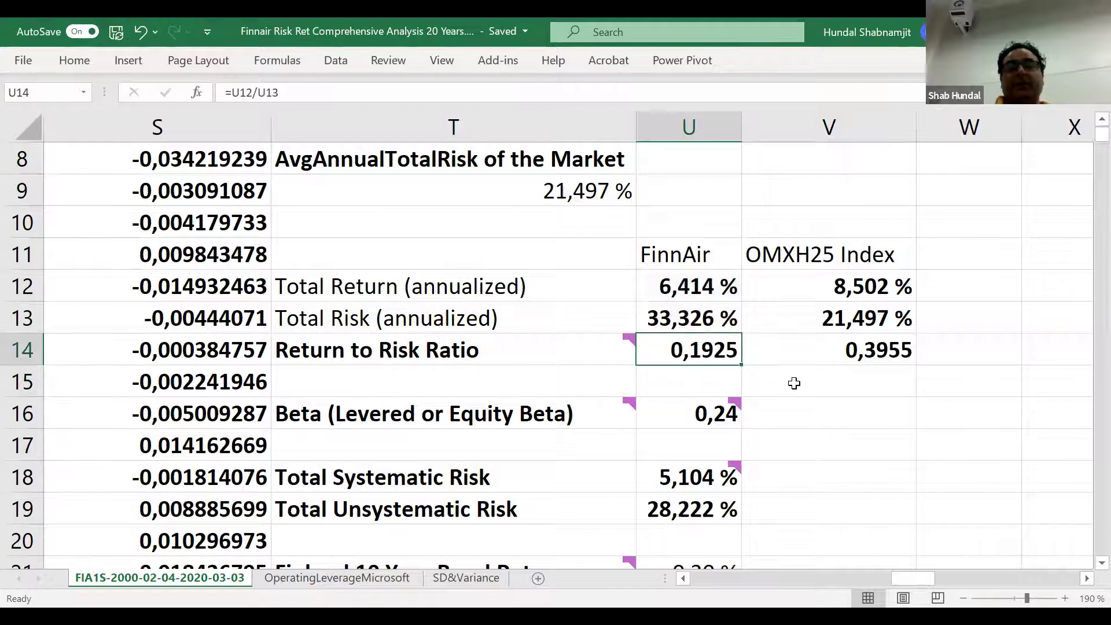
left_click(858, 348)
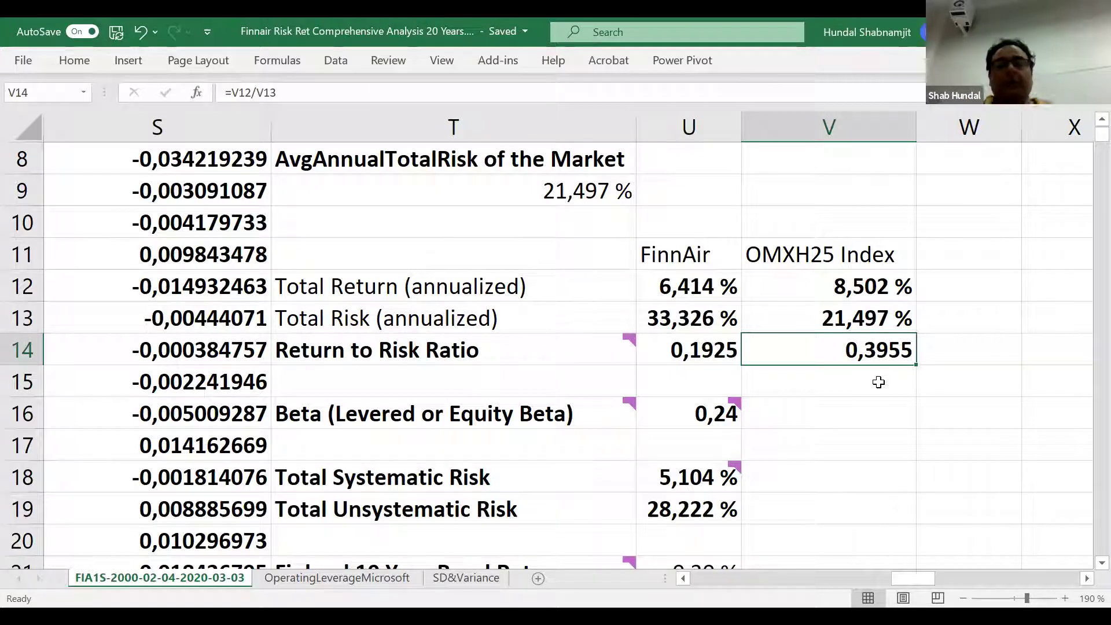
left_click(710, 345)
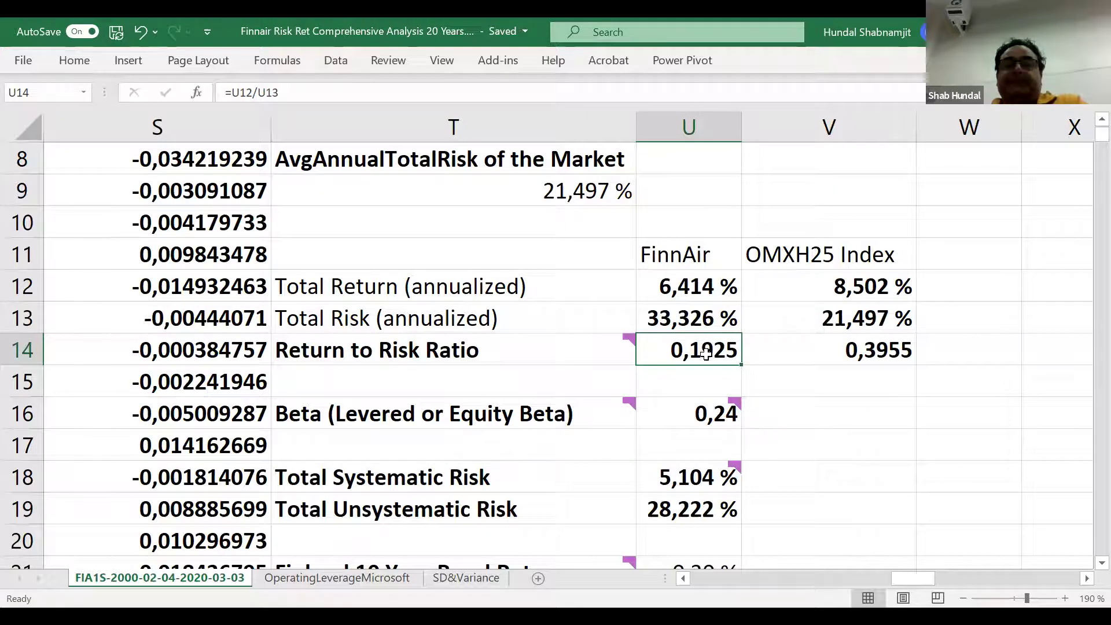
left_click(836, 353)
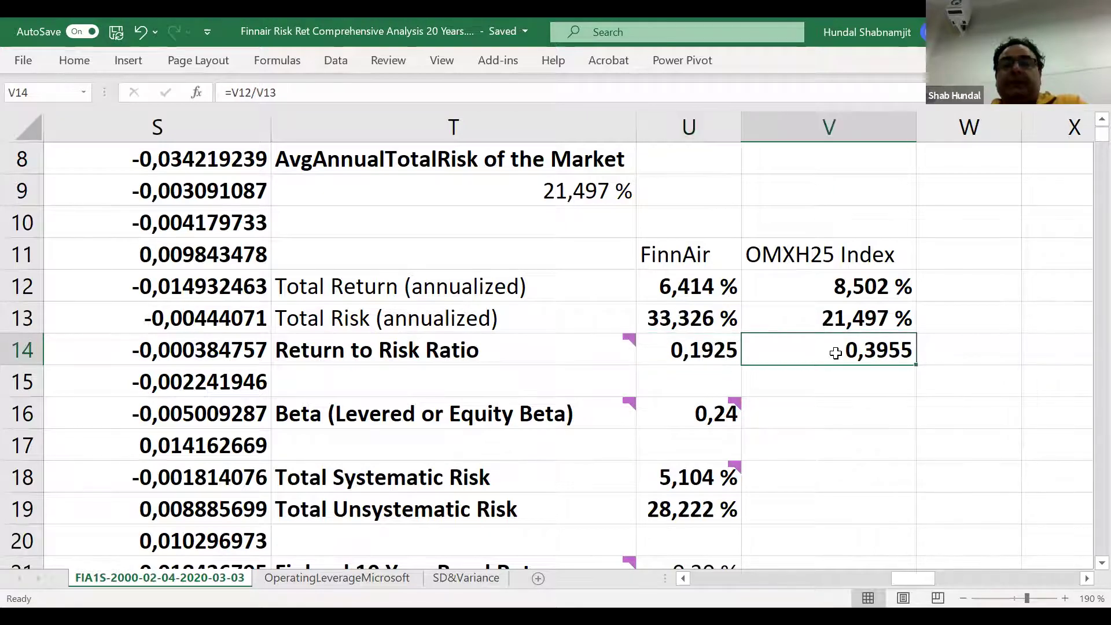
left_click(706, 356)
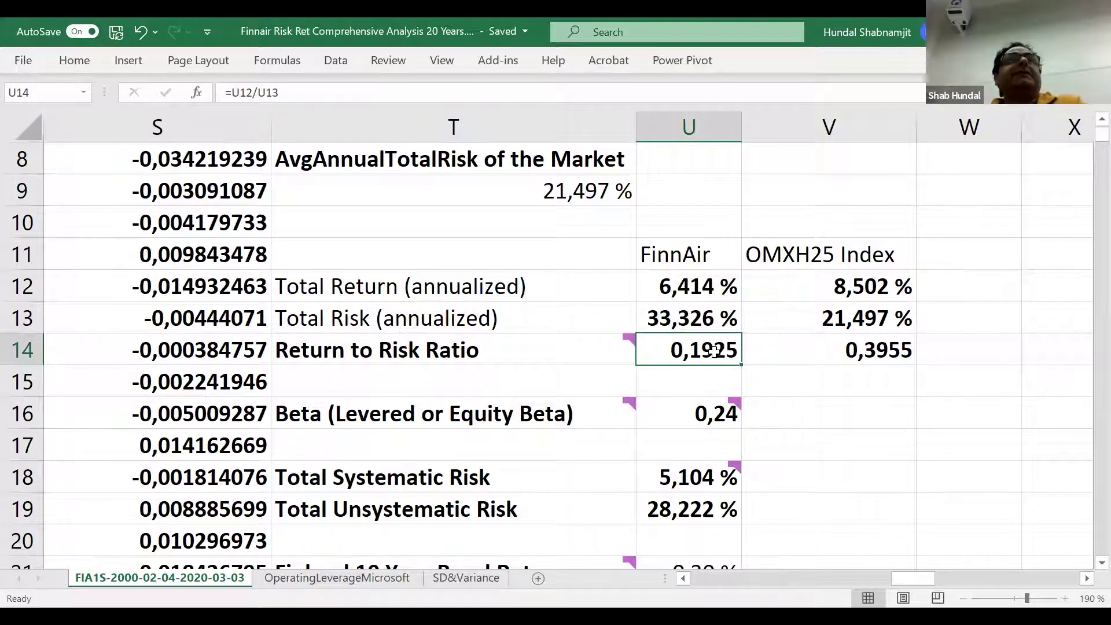
left_click(801, 349)
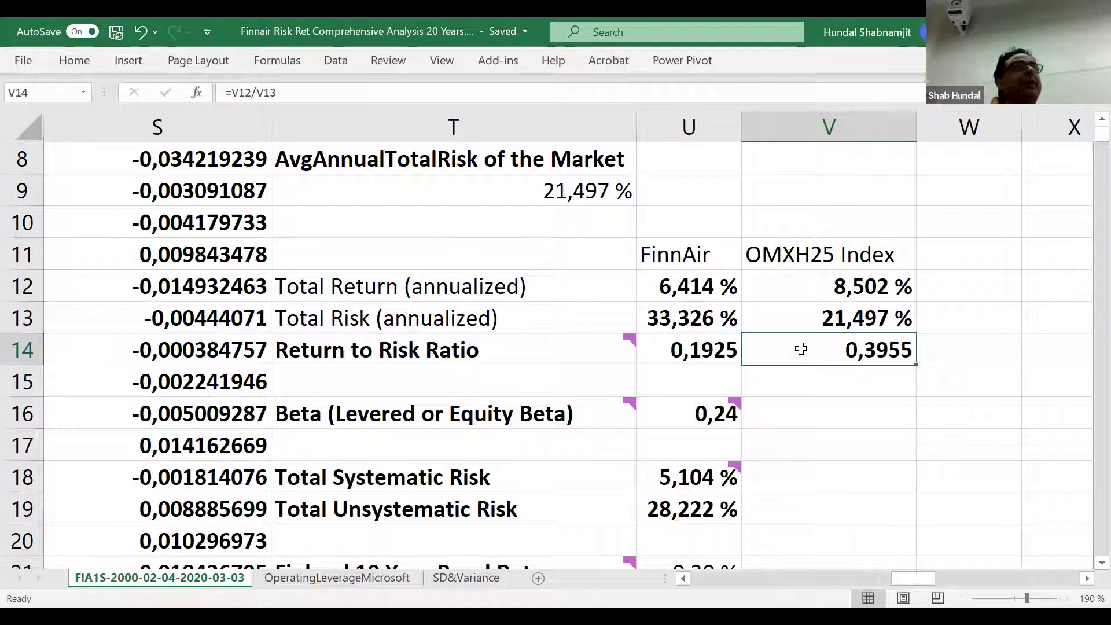
- Review Finnair's and OMXH25's returns in row 12 and risks in row 13 against their return to risk ratios in row 14
left_click(687, 278)
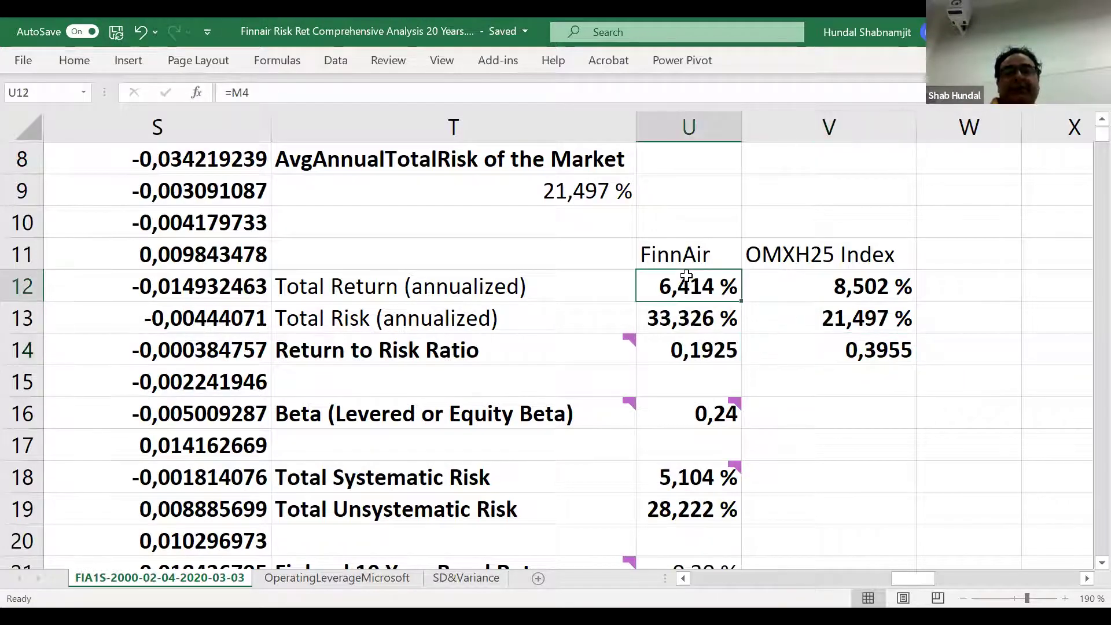
left_click(786, 282)
left_click(709, 315)
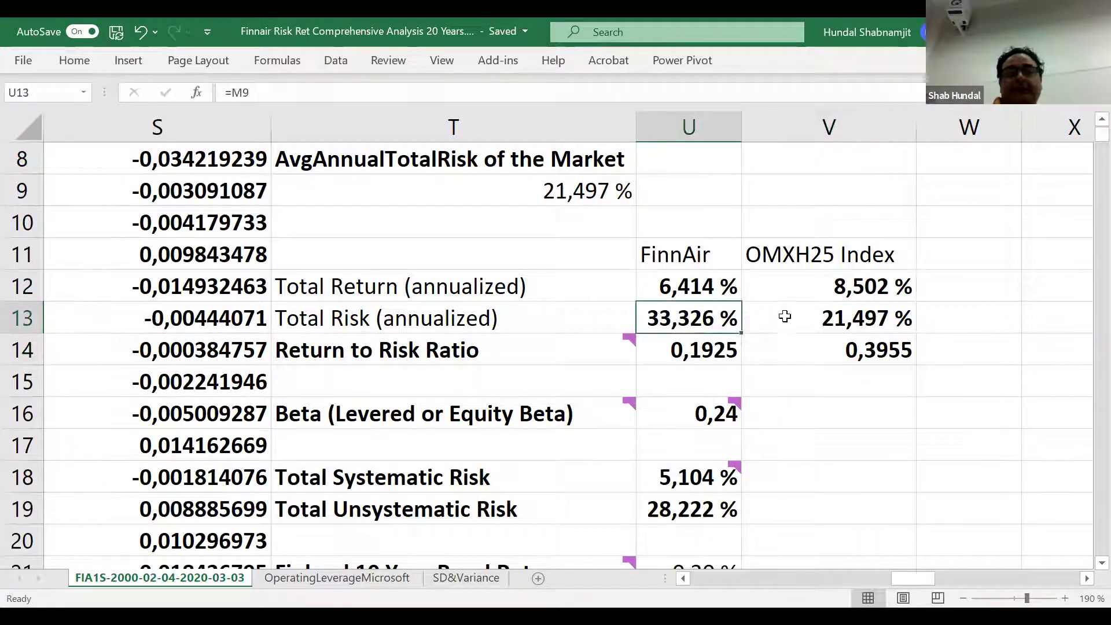
left_click(815, 316)
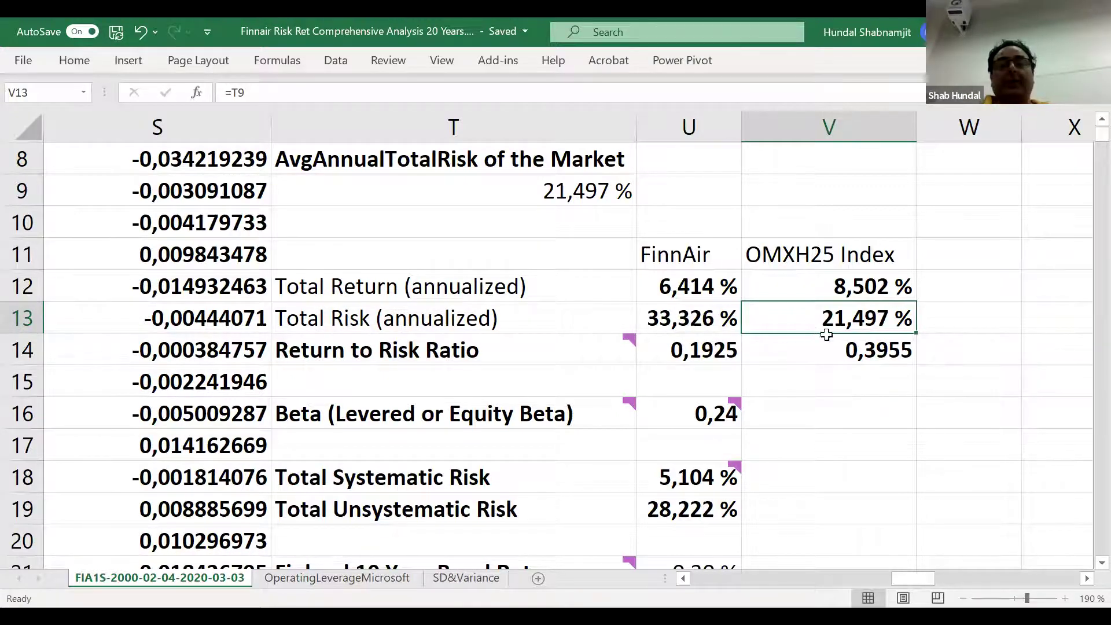
left_click(696, 343)
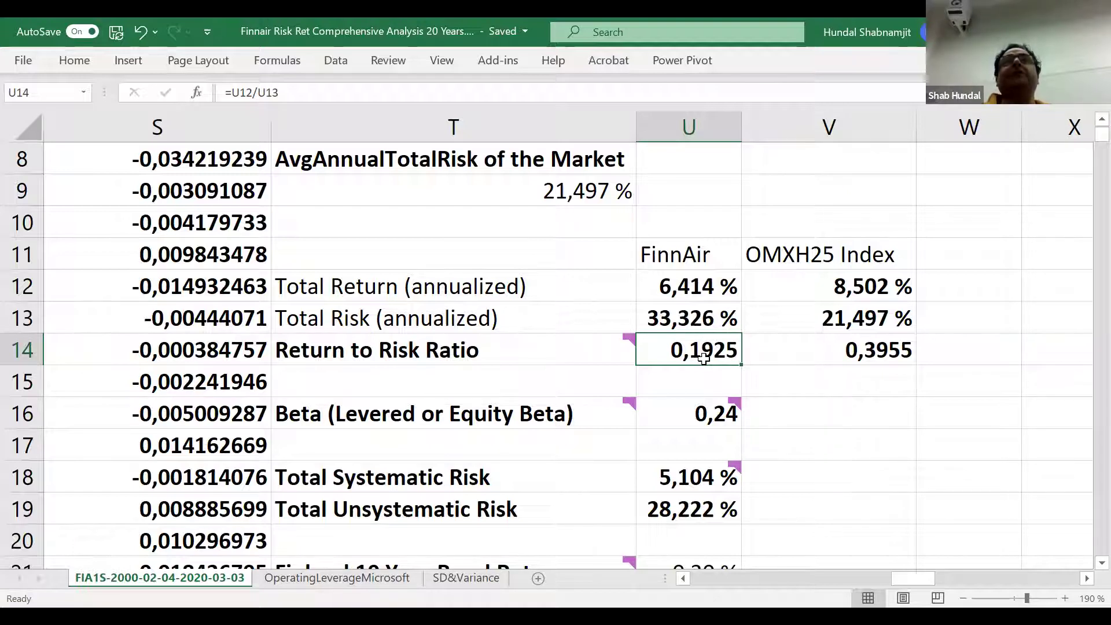
left_click(814, 345)
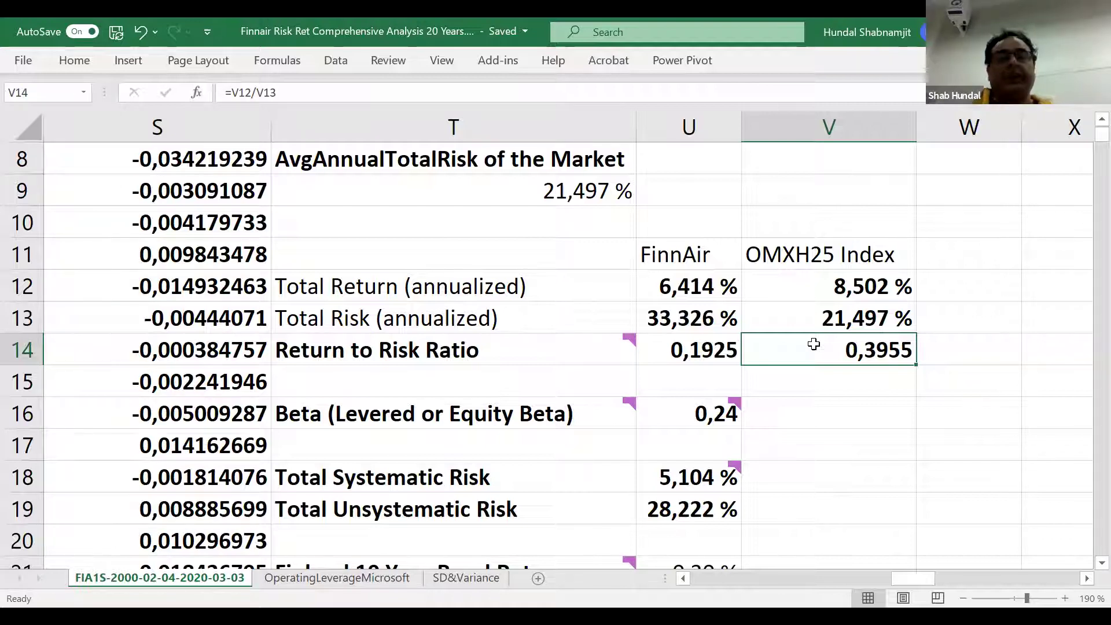
- Check the cell reference behind Finnair's annualized return in U12, then revisit the ratio formulas in U14 and V14
left_click(990, 320)
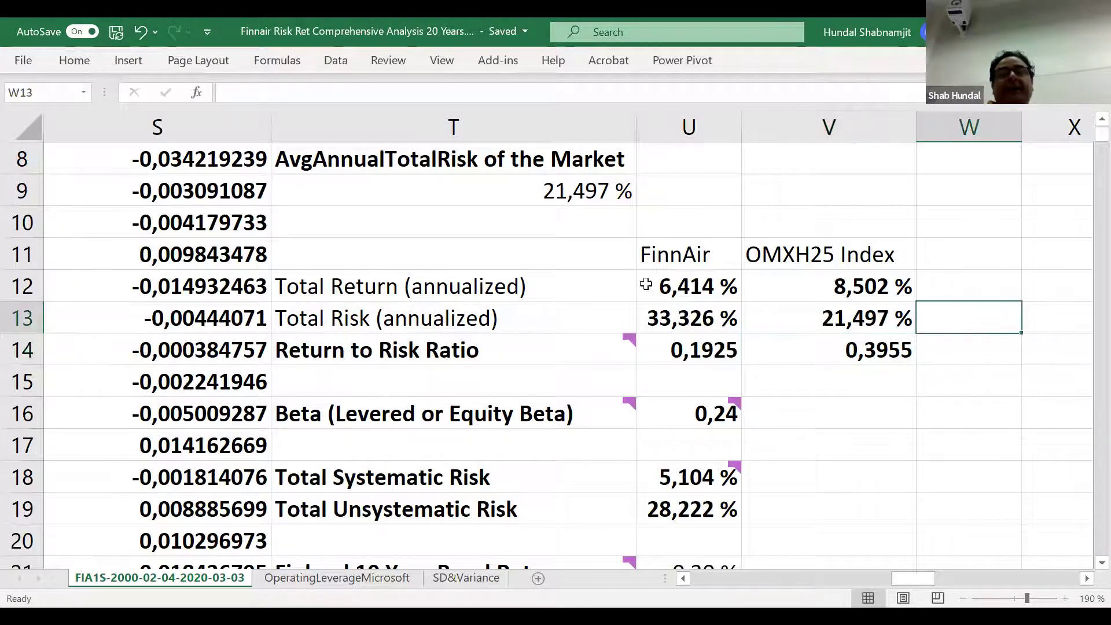
double_click(671, 291)
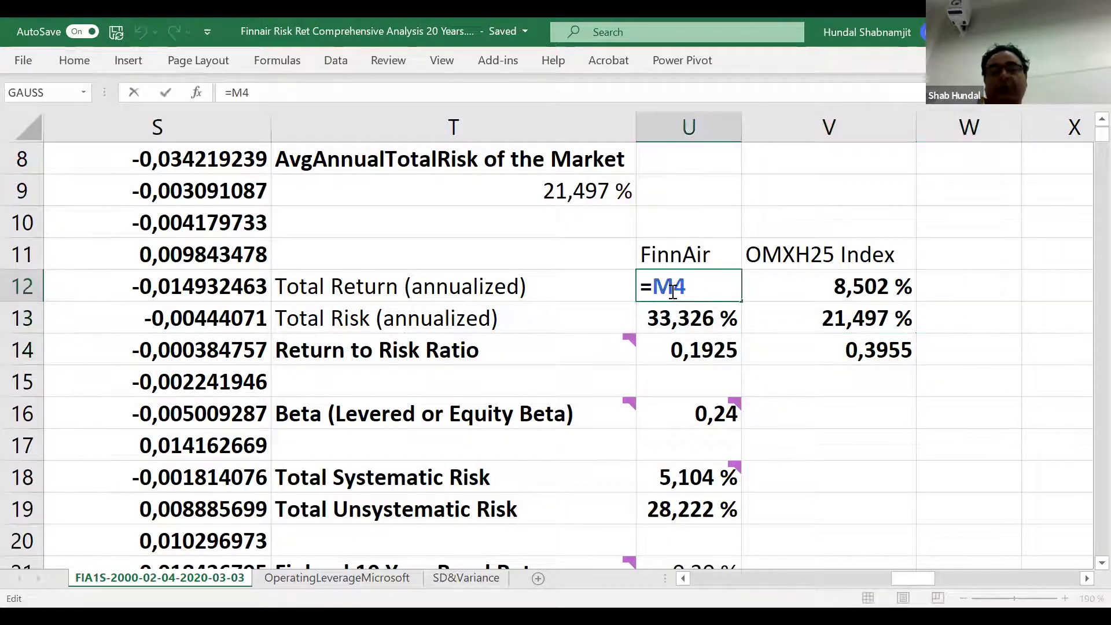
key("Return")
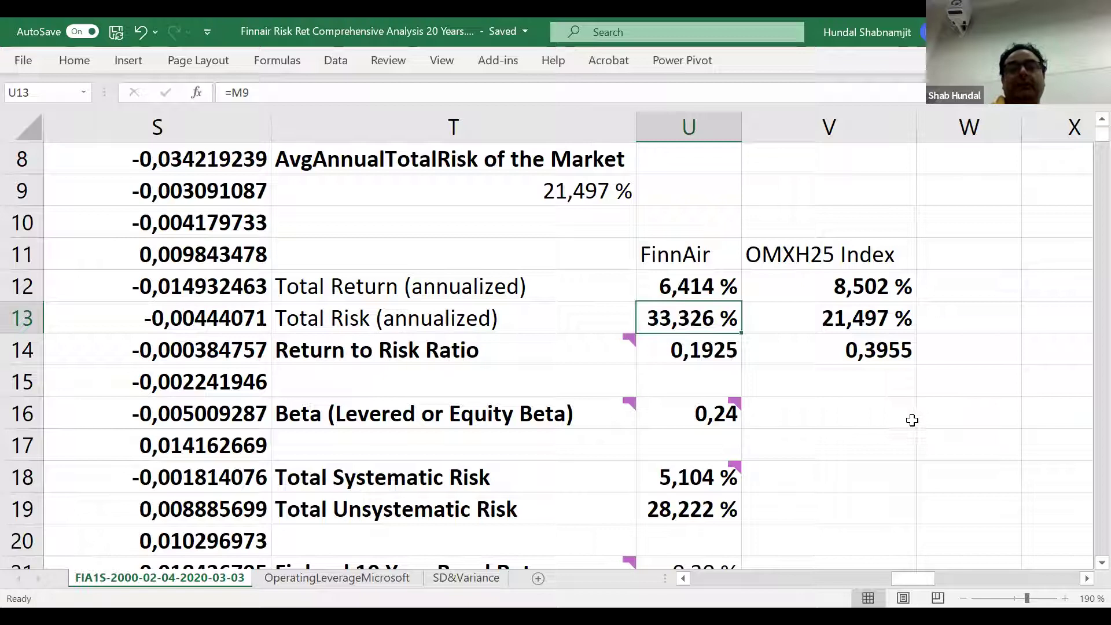
left_click(686, 360)
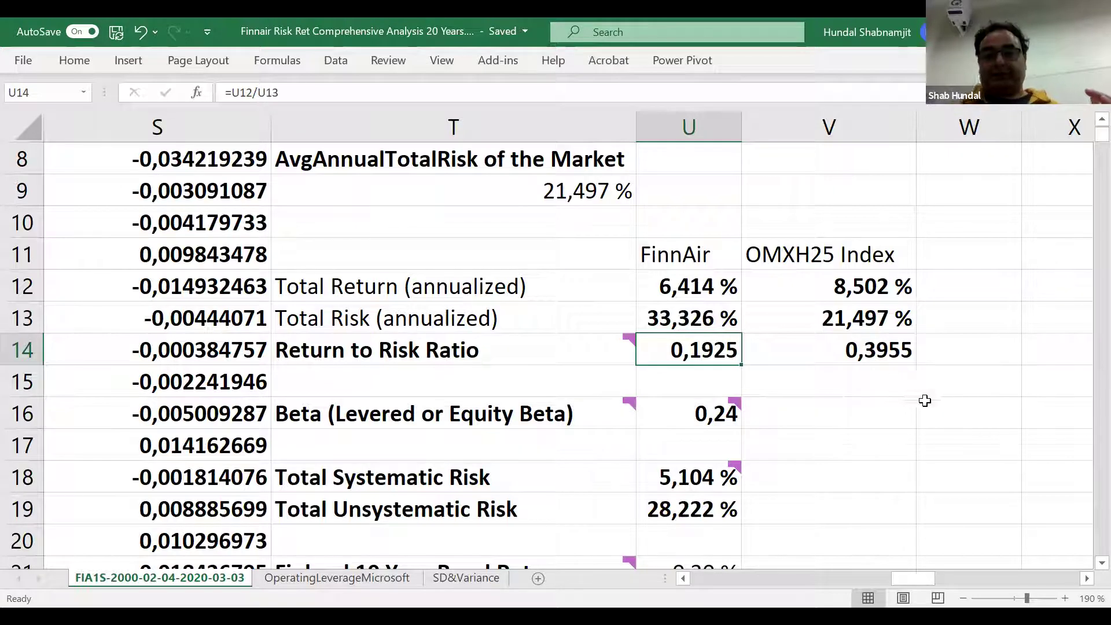
left_click(877, 355)
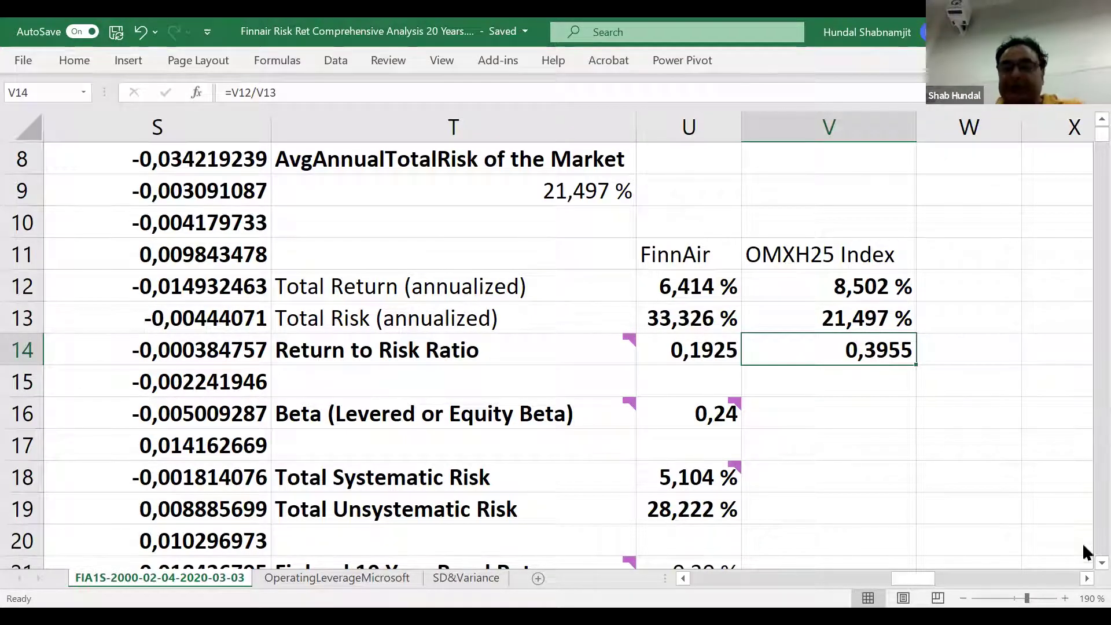
- Compare Finnair's annualized total risk in U13 with OMXH25's in V13, keeping the systematic and unsystematic risk rows in view
scroll(1087, 570, "down", 1)
scroll(1087, 570, "down", 2)
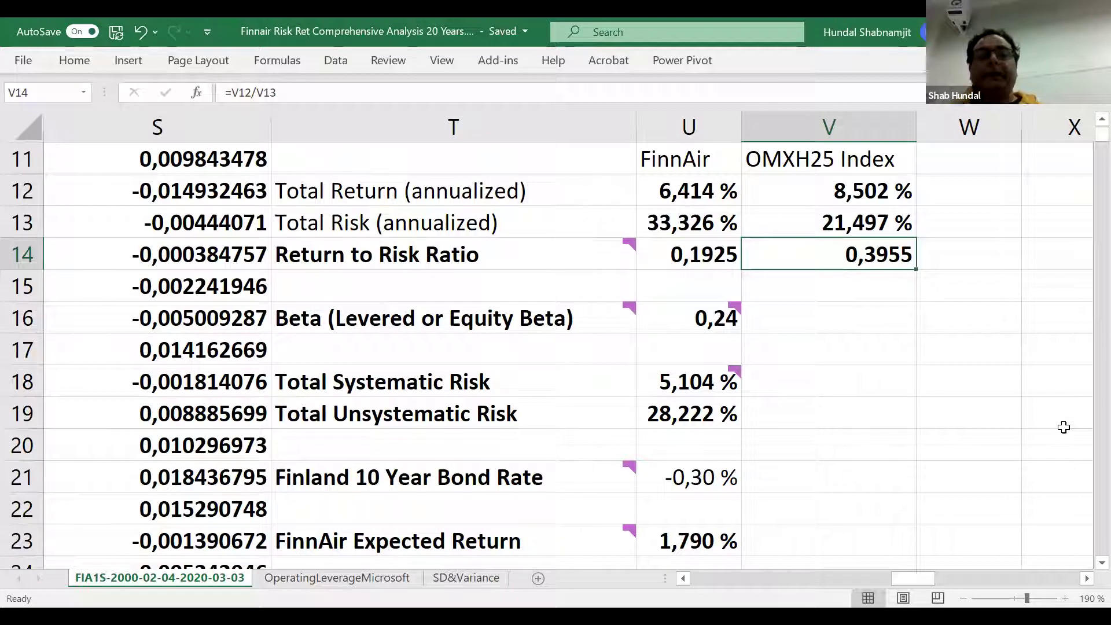
left_click(699, 213)
left_click(796, 220)
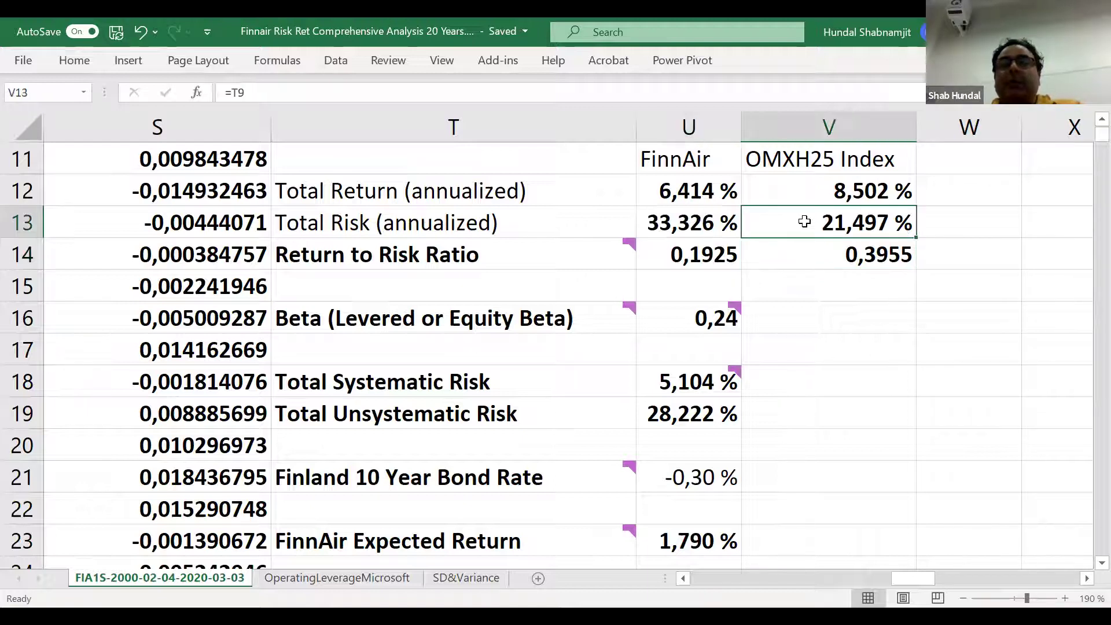
left_click(724, 224)
left_click(783, 226)
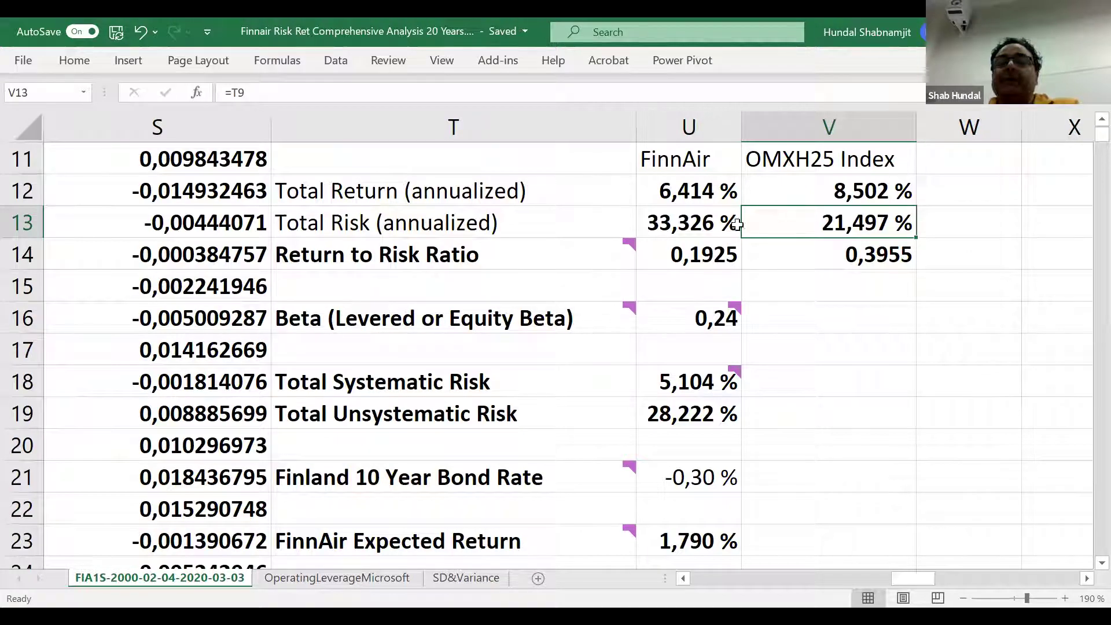
left_click(695, 229)
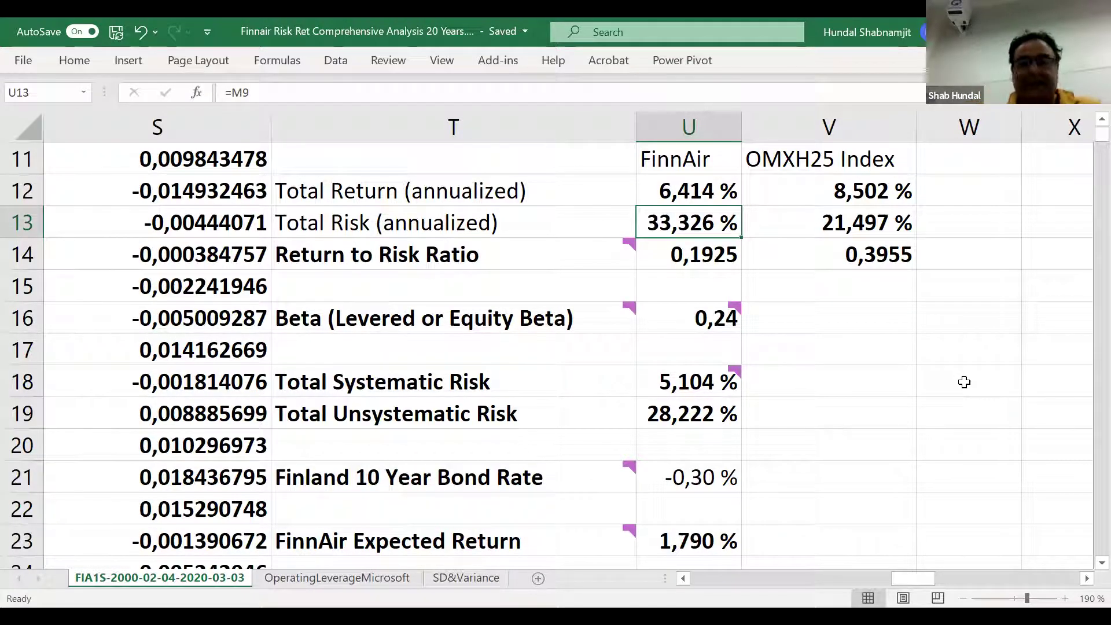
scroll(1062, 388, "down", 1)
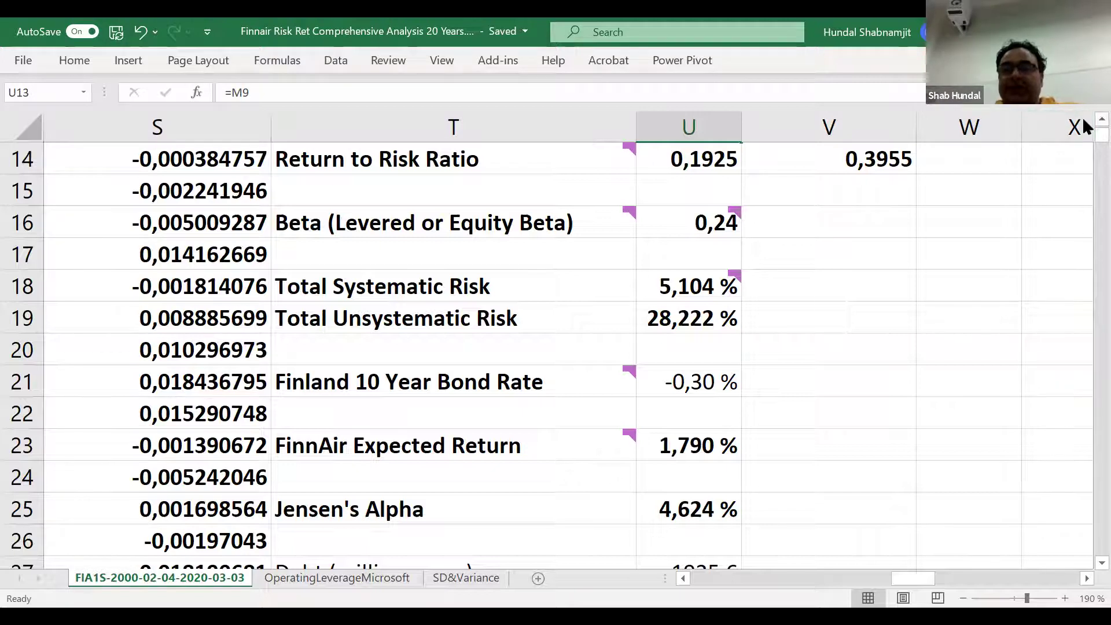
scroll(1086, 124, "up", 1)
scroll(1082, 133, "up", 1)
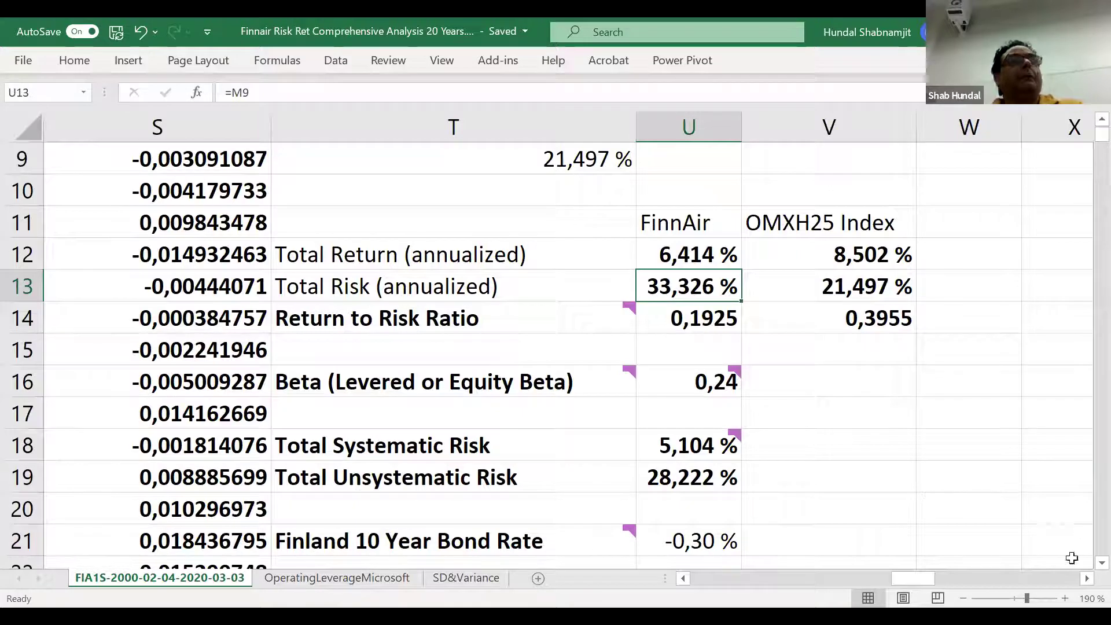
- Examine the Total Systematic Risk formula in U18 and trace its references to Finnair's beta and the index's total risk
scroll(1086, 573, "down", 2)
left_click(1102, 563)
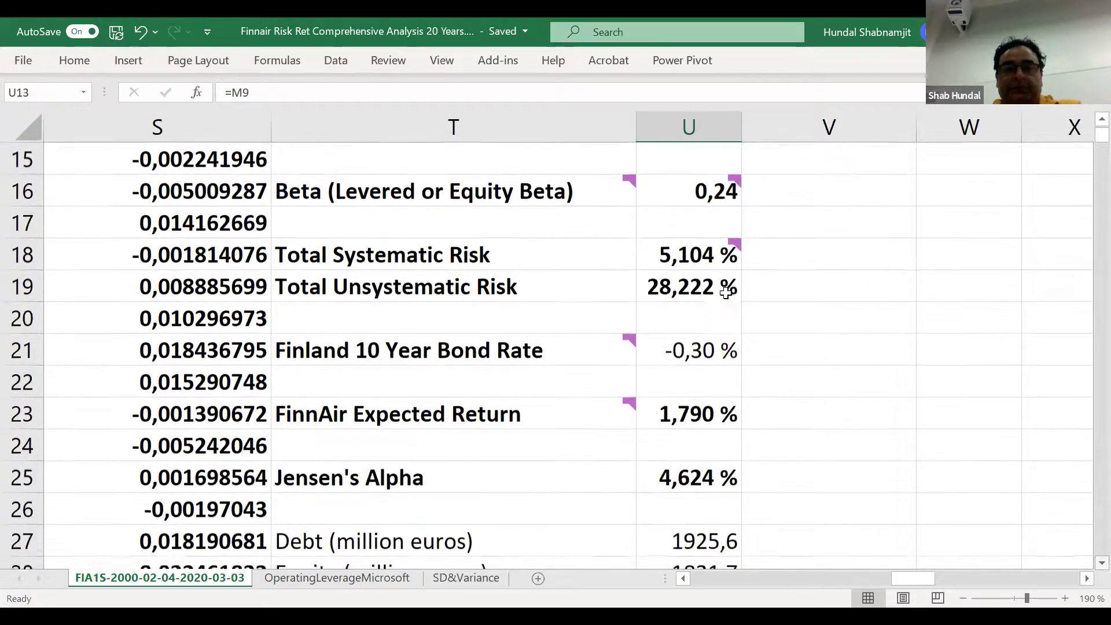
double_click(694, 255)
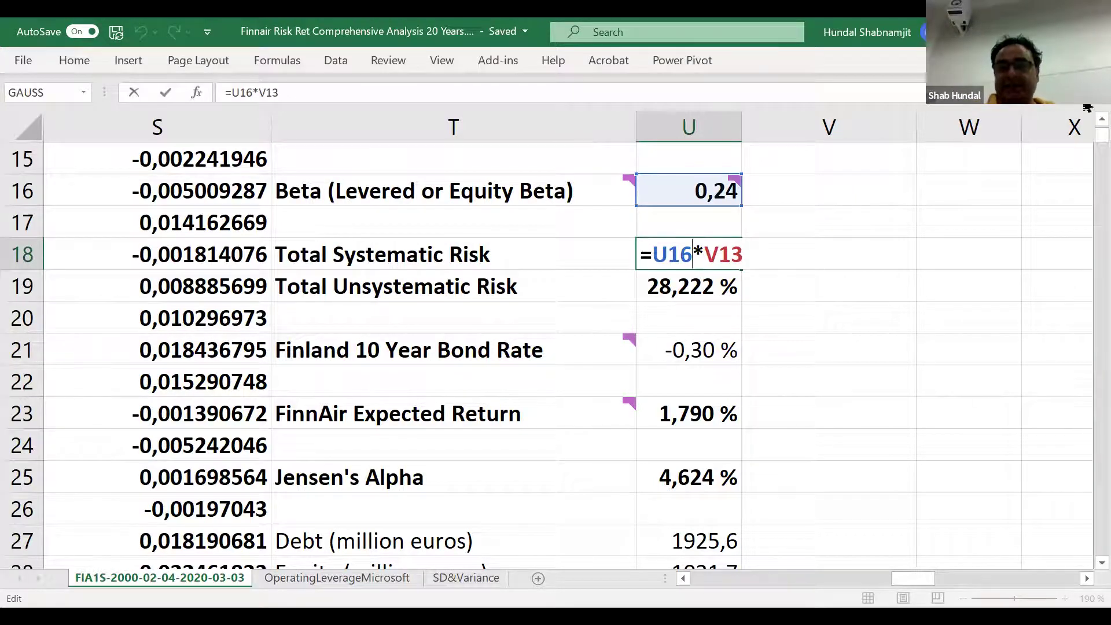
scroll(1086, 125, "up", 1)
scroll(1086, 124, "up", 4)
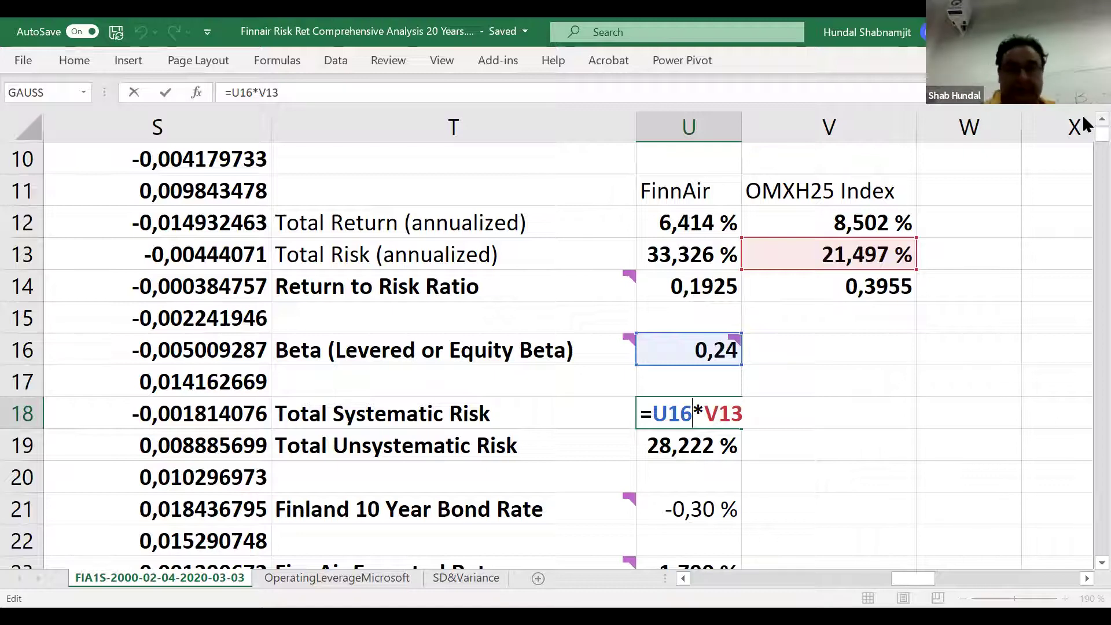
key("Return")
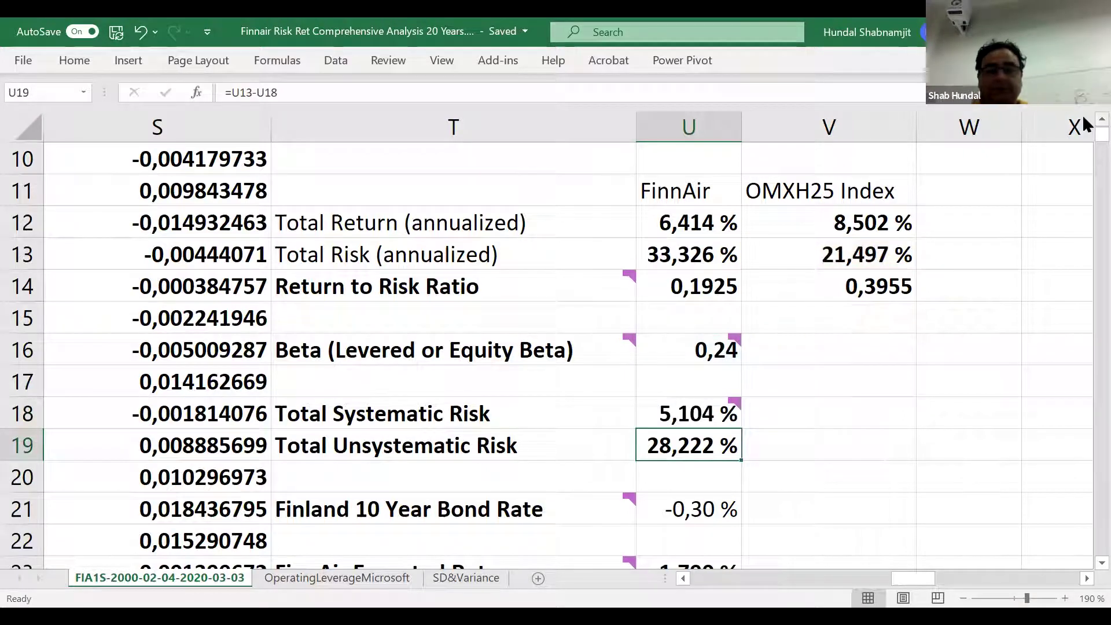
- Compare Finnair's total risk in U13 with its systematic risk in U18, and inspect the Total Unsystematic Risk formula in U19
left_click(665, 420)
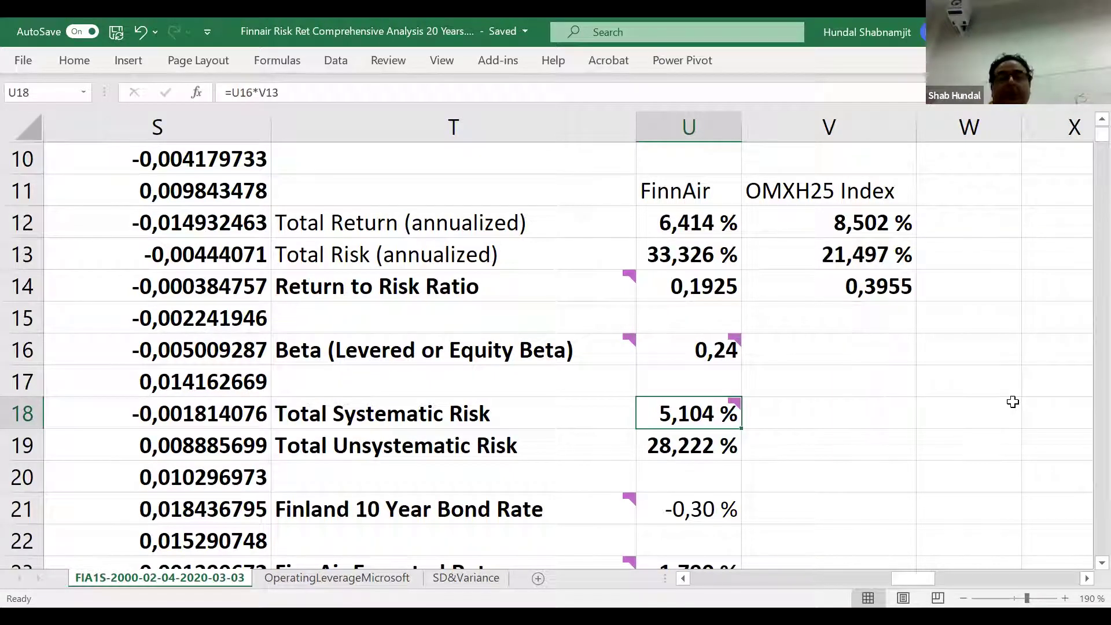
left_click(672, 251)
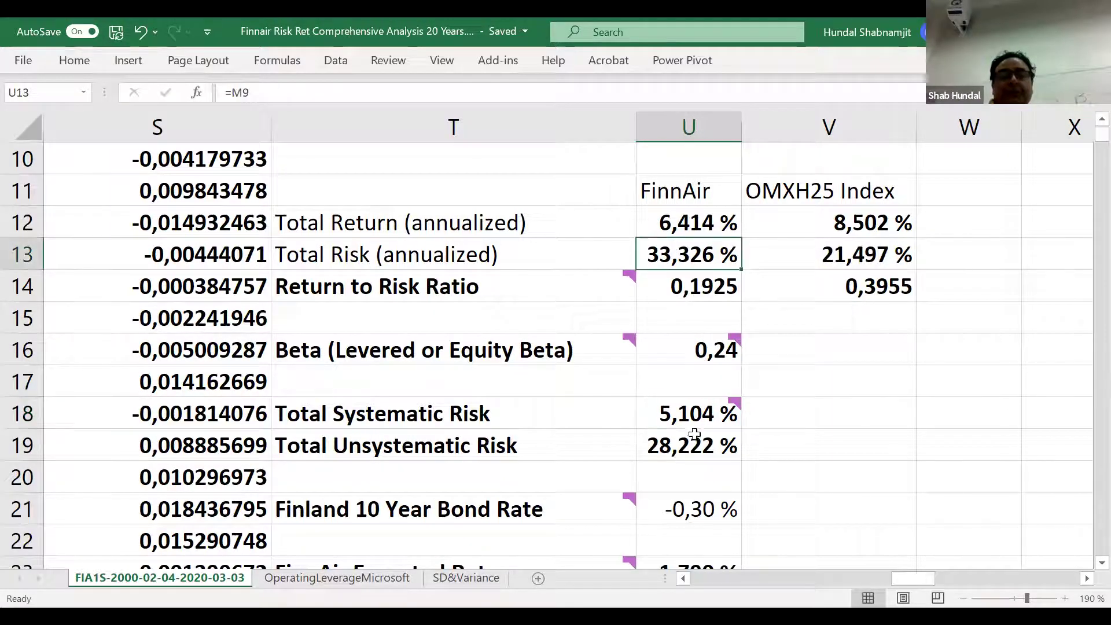
left_click(683, 414)
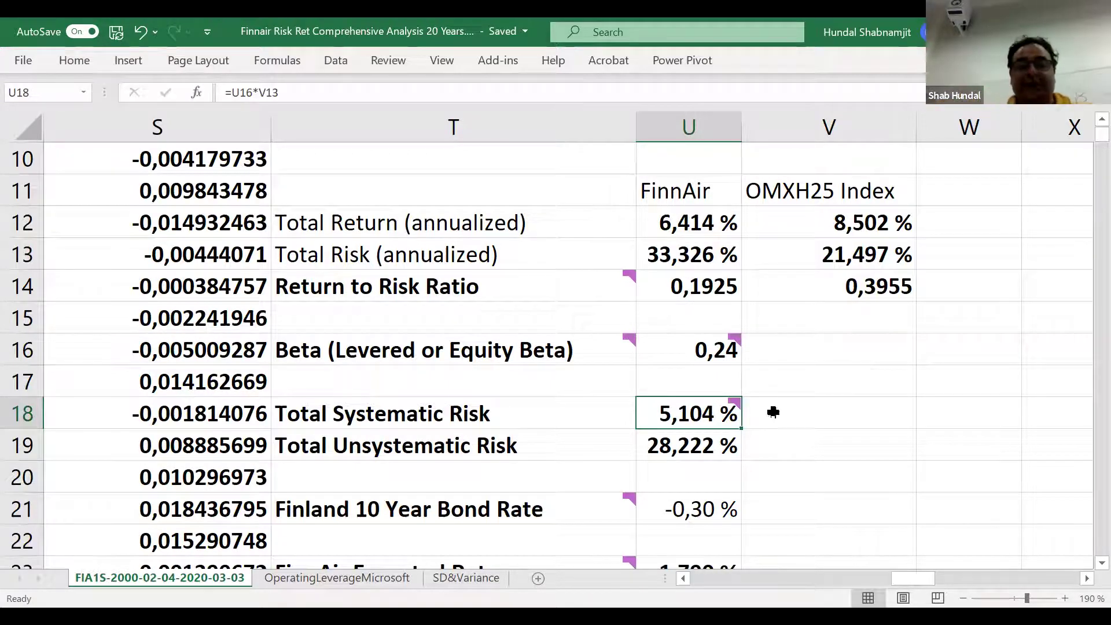
left_click(679, 450)
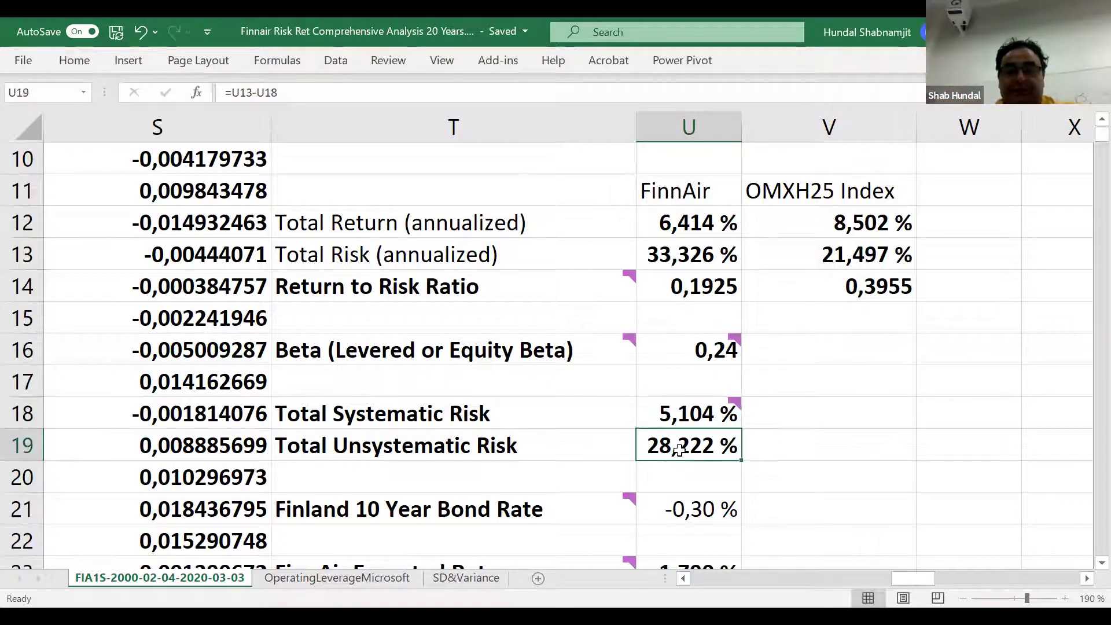
double_click(678, 450)
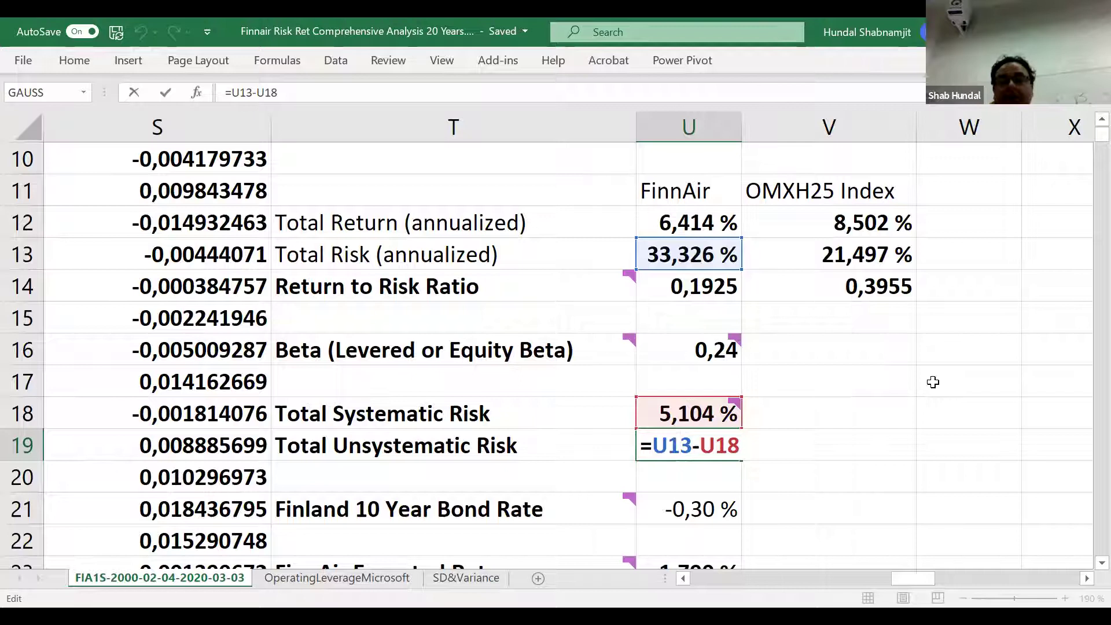
key("Return")
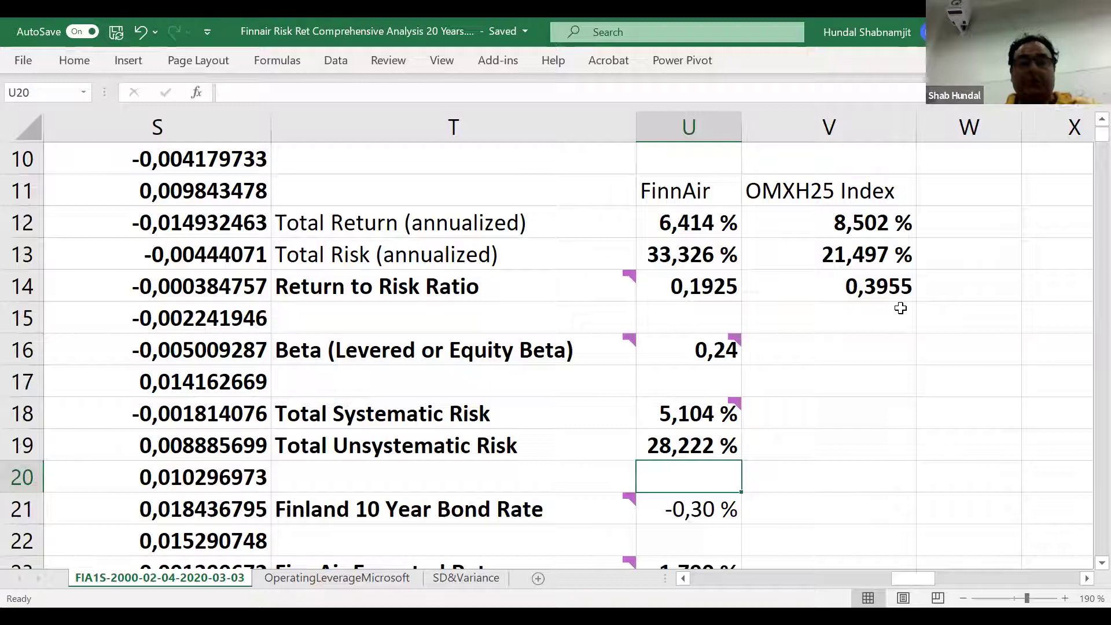
- Review the systematic and unsystematic risk labels in T18 and T19, then recheck the cells referenced by U19
left_click(552, 419)
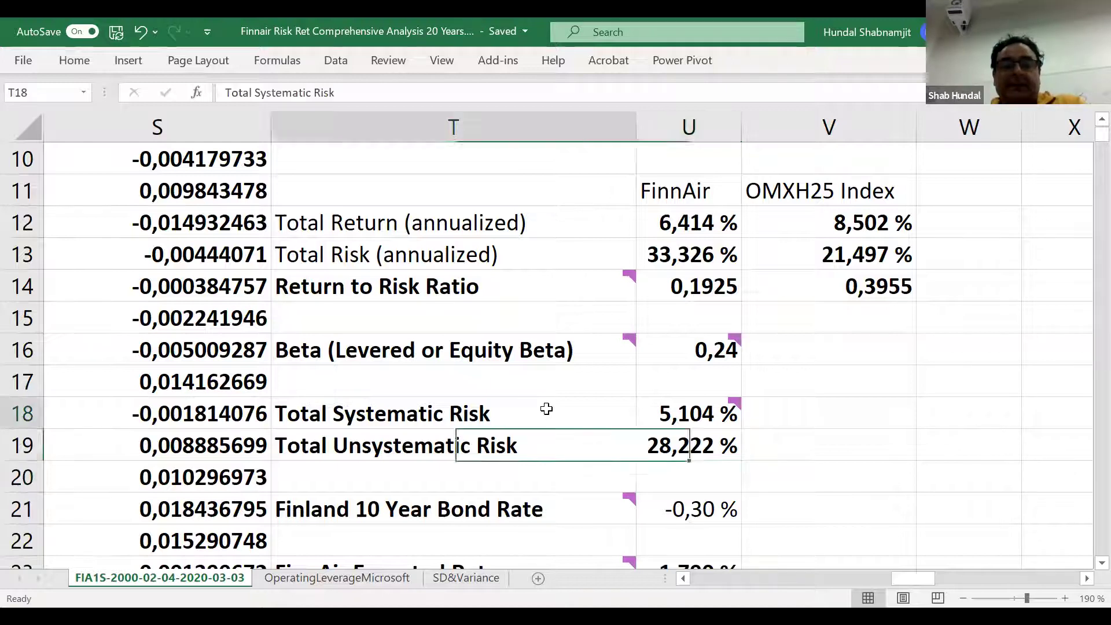
left_click(551, 440)
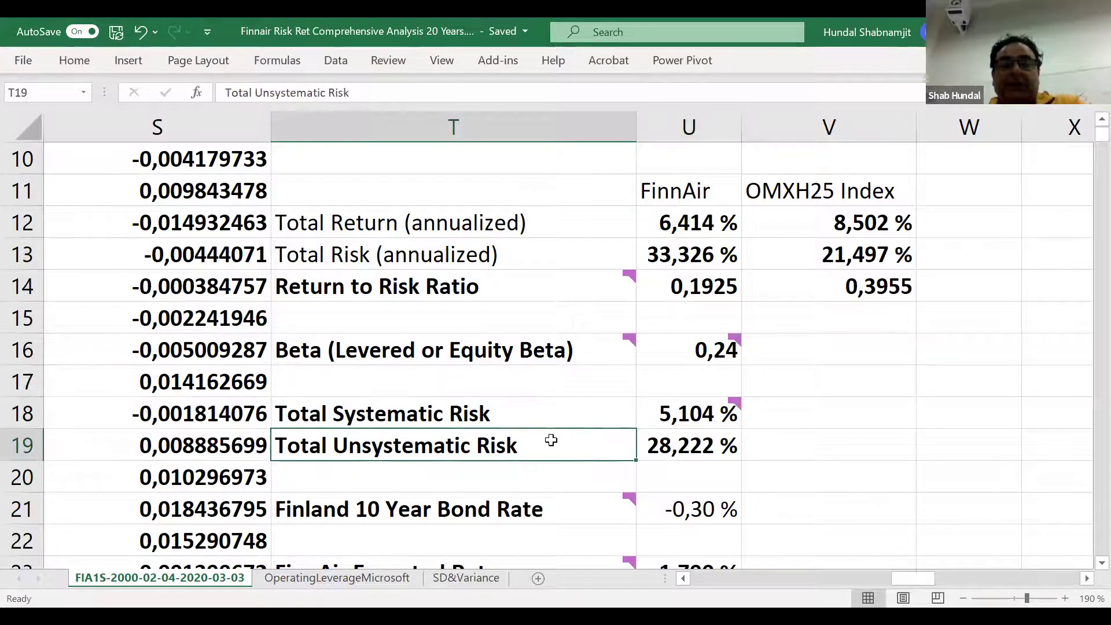
left_click(654, 449)
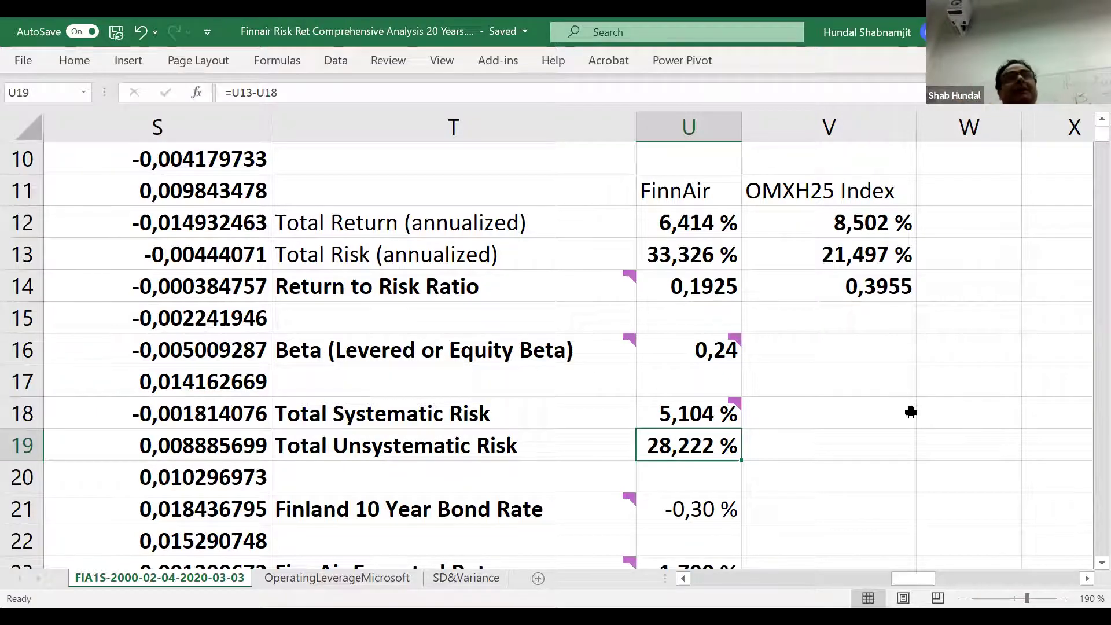
double_click(712, 443)
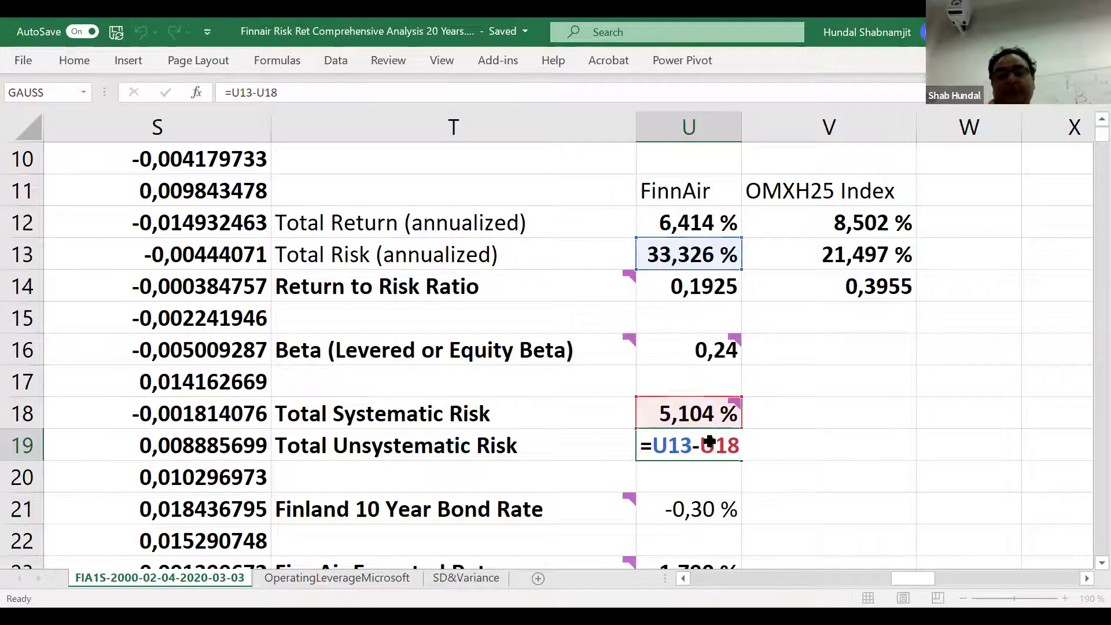
key("Return")
- Trace Finnair's risk split from U13 through U18, reading U18's comment, to the unsystematic risk formula in U19
left_click(674, 258)
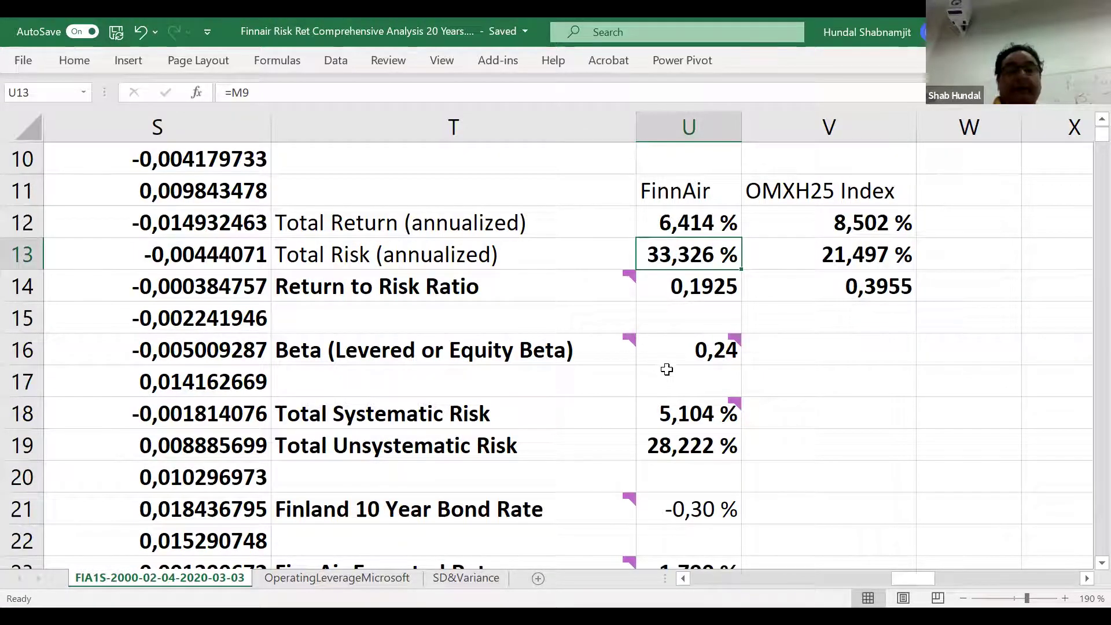
left_click(680, 411)
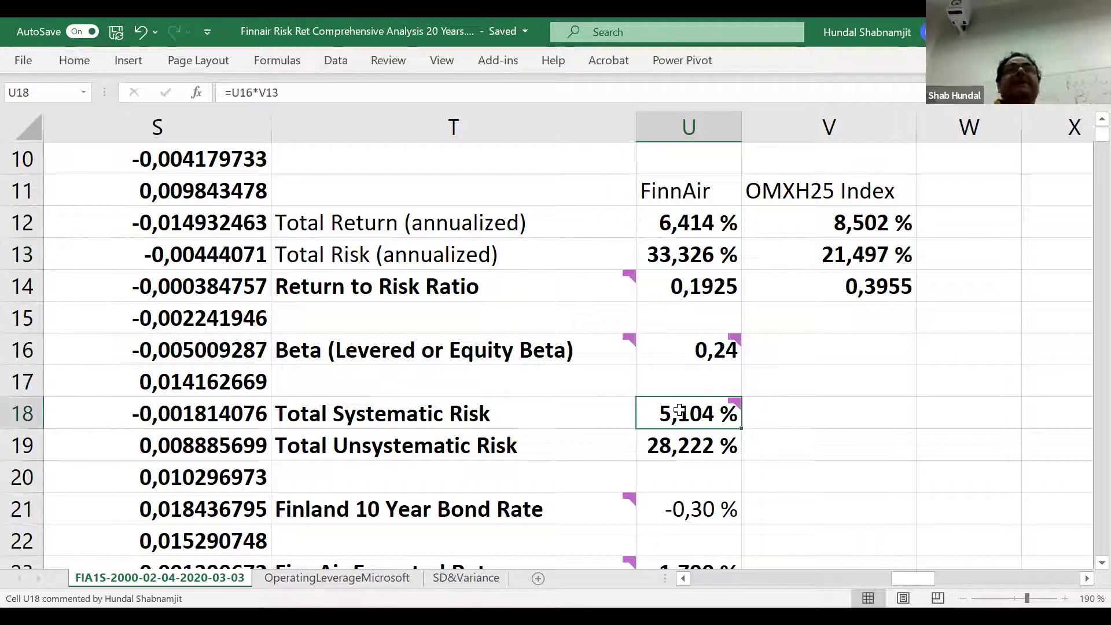
mouse_move(680, 411)
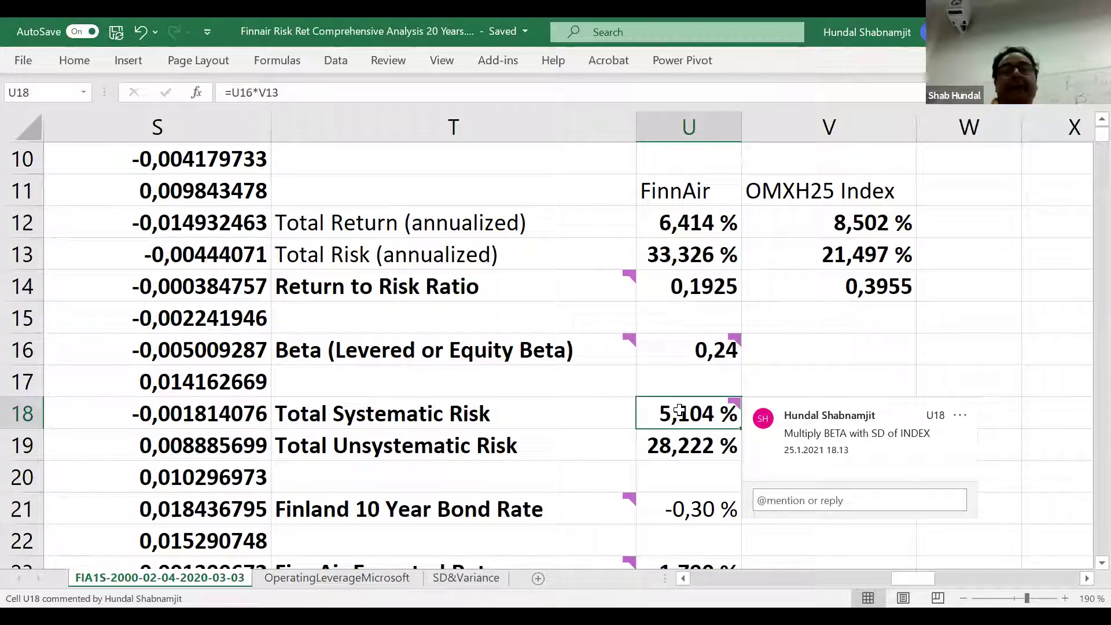
left_click(677, 435)
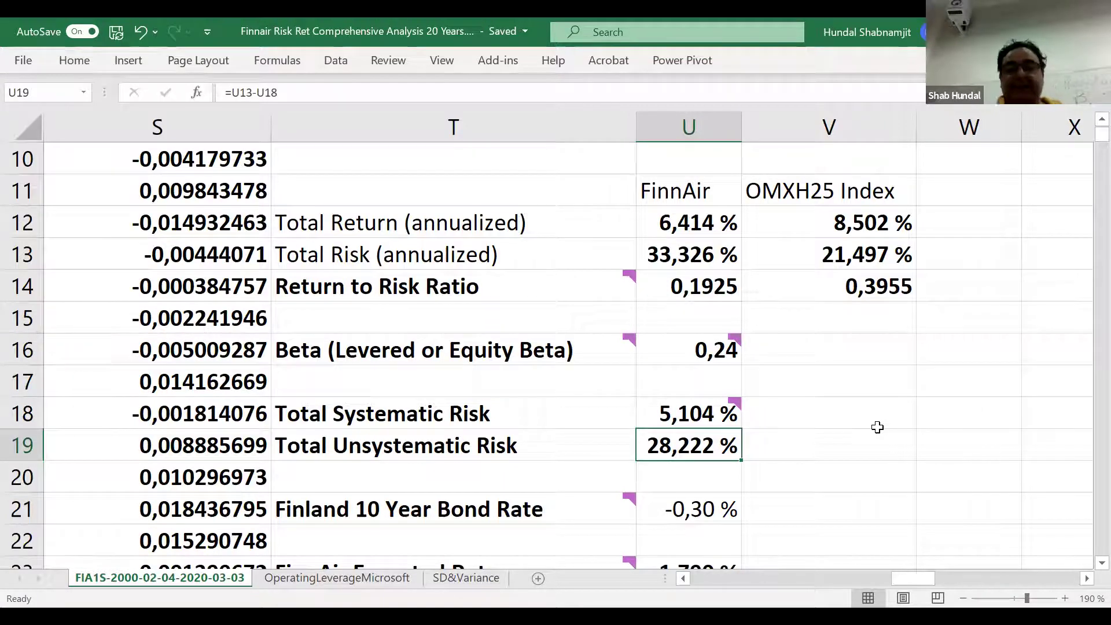
double_click(705, 449)
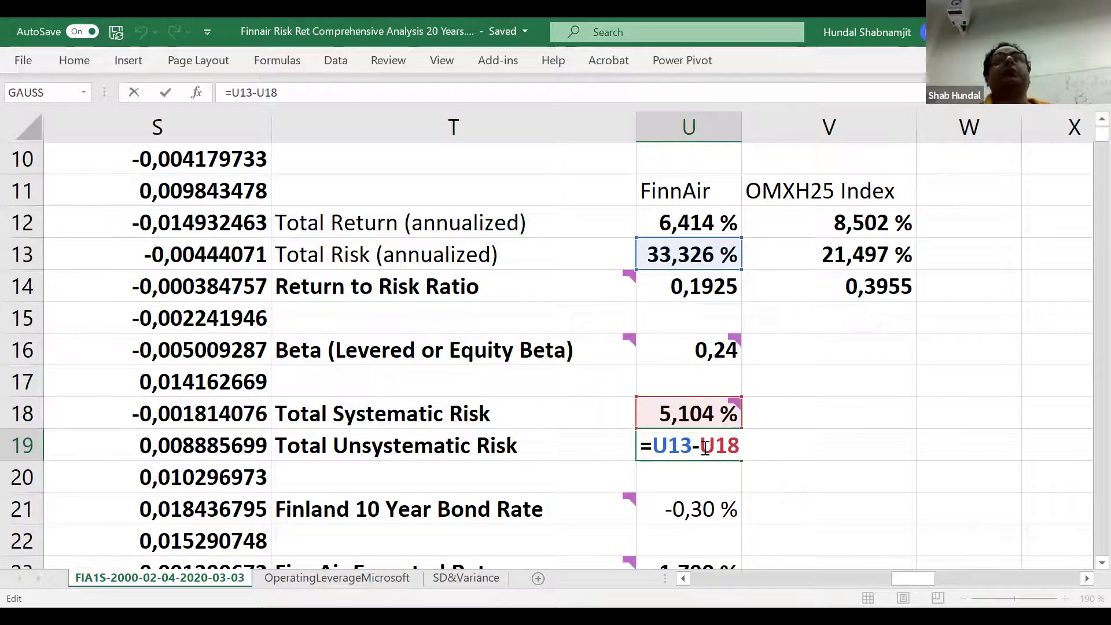
key("Return")
left_click(707, 448)
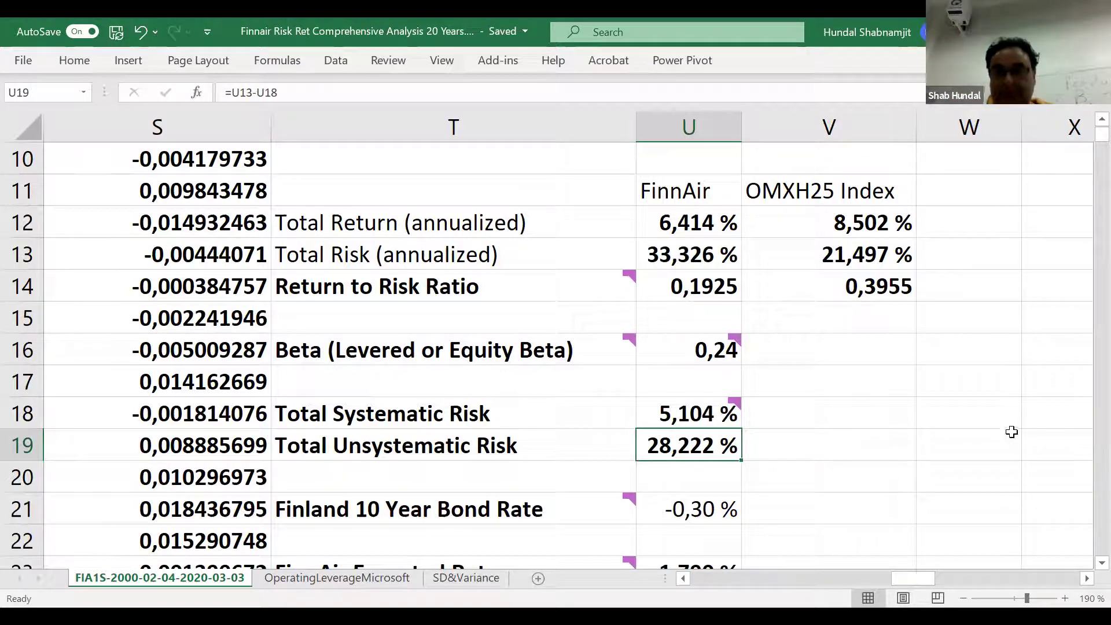
left_click(961, 384)
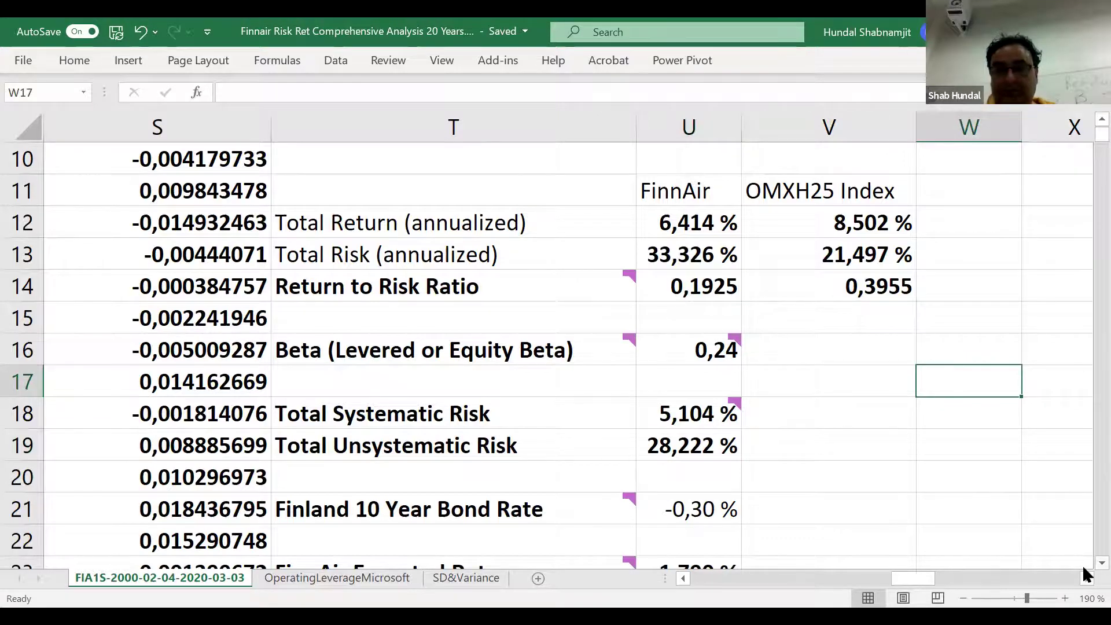
scroll(1090, 565, "down", 1)
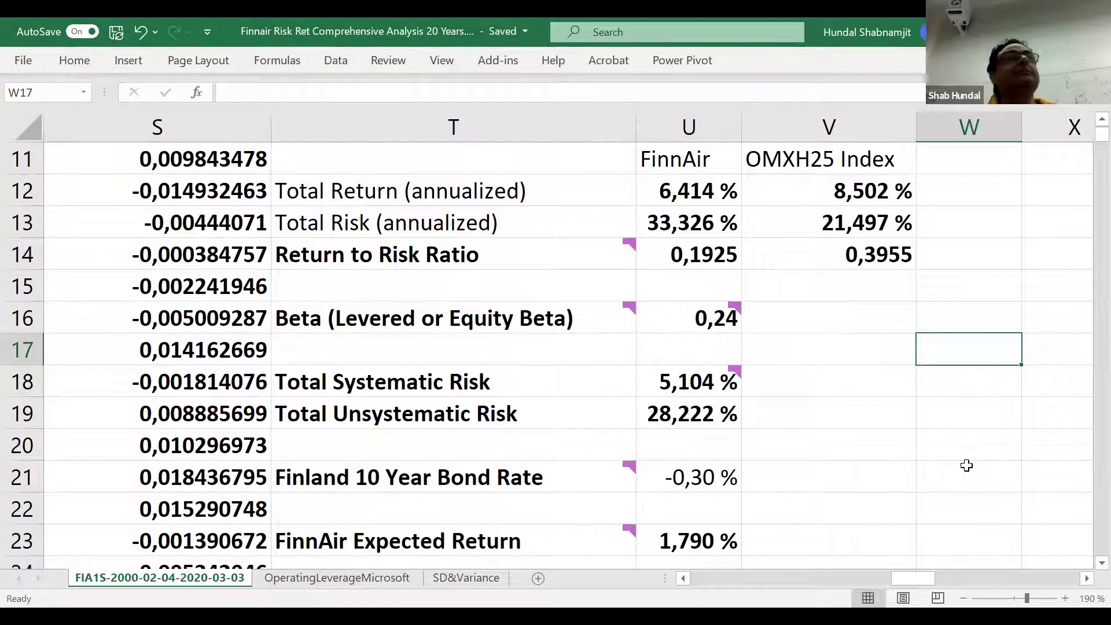
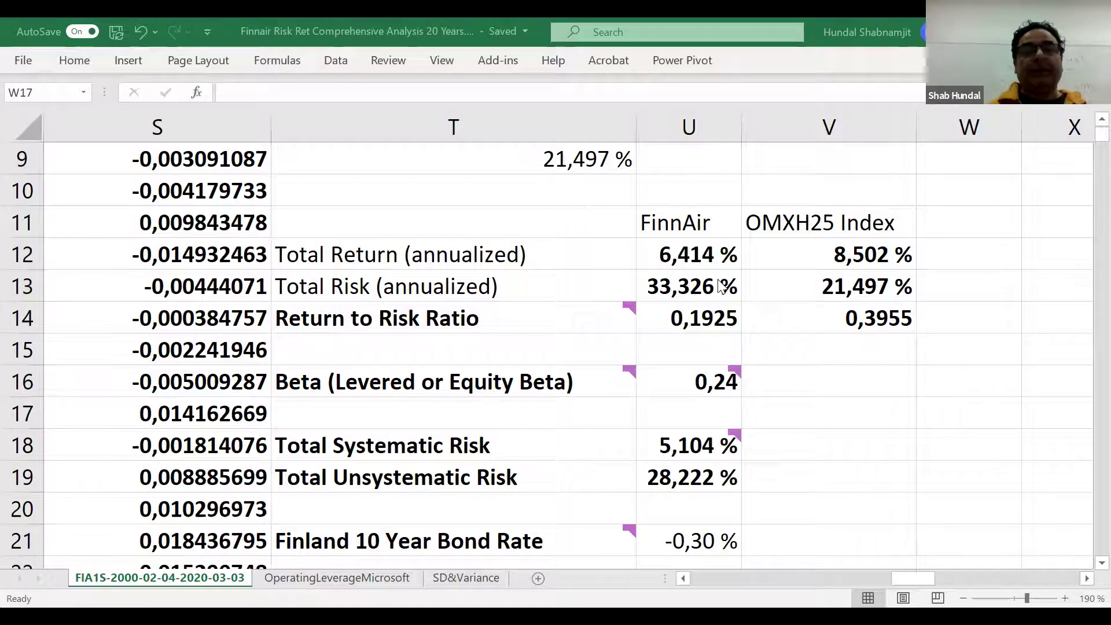
- Review Finnair's total risk and return under the FinnAir and OMXH25 Index headings, and inspect the Return to Risk Ratio formula in U14
left_click(681, 282)
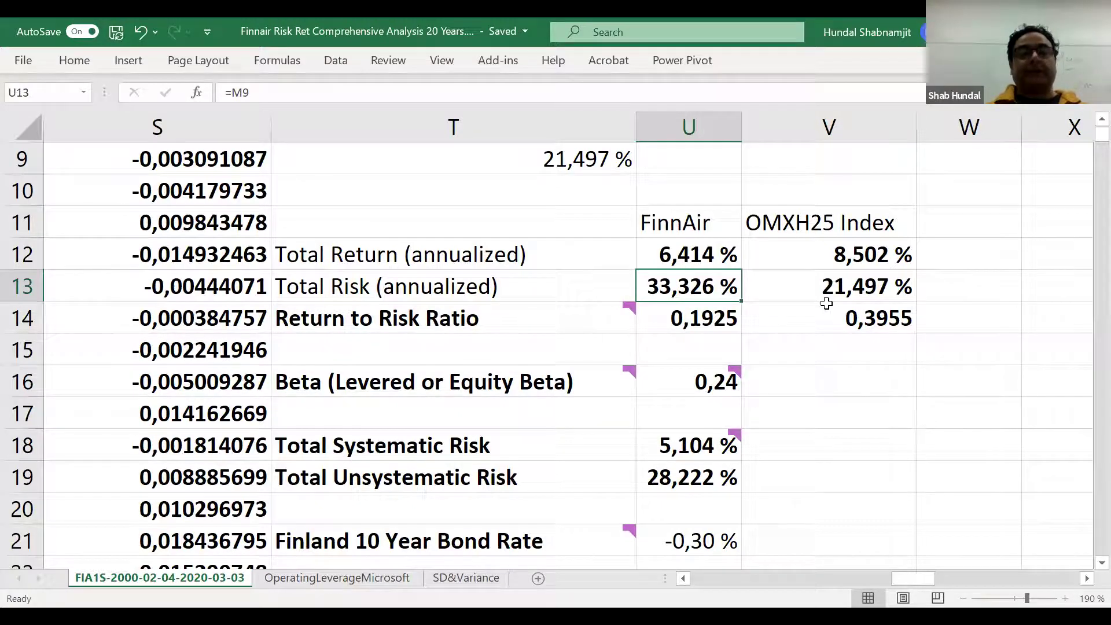
left_click(707, 258)
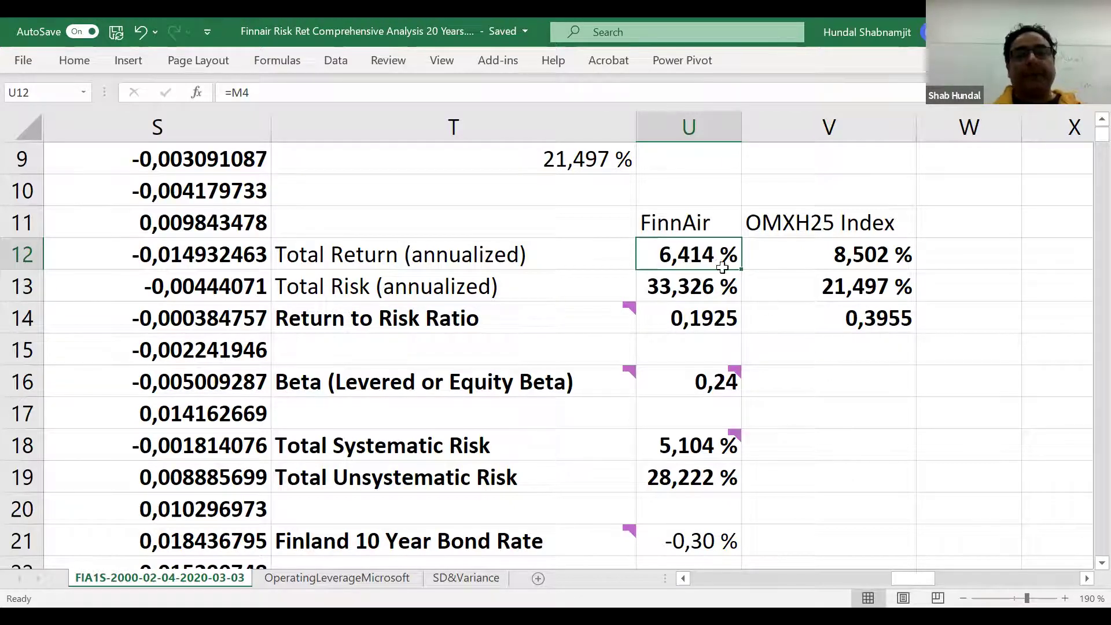
left_click(700, 224)
left_click(783, 226)
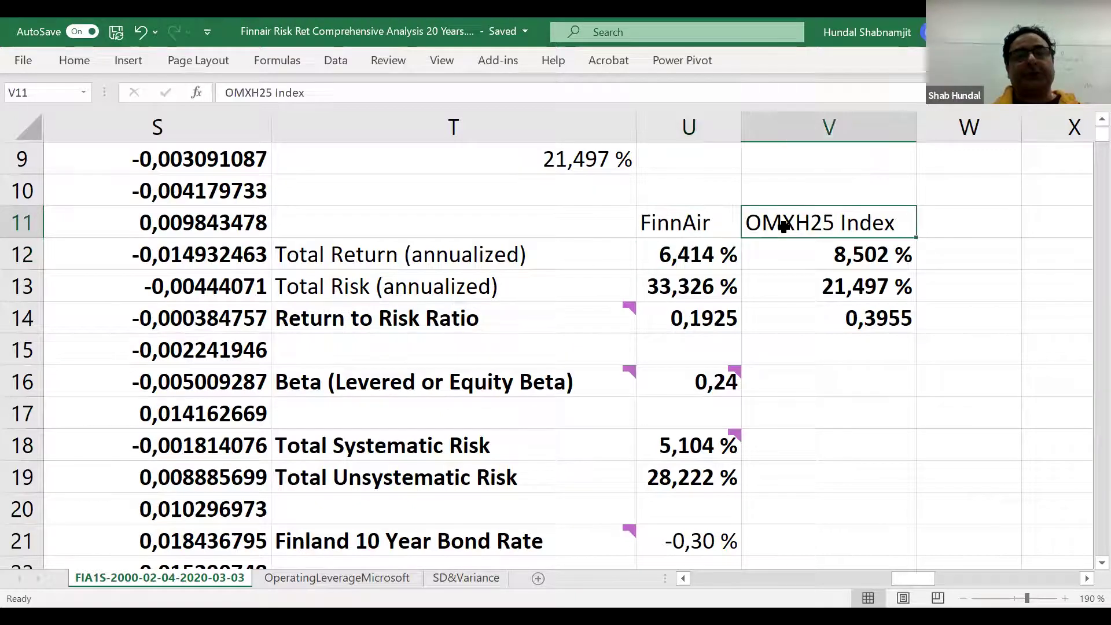
left_click(649, 233)
left_click(768, 220)
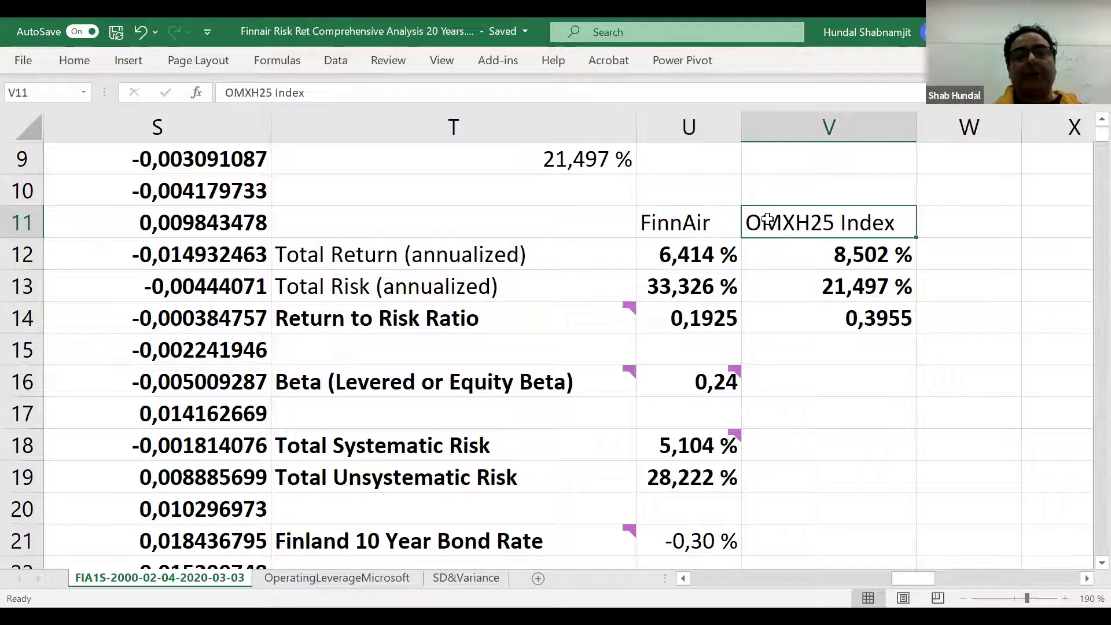
left_click(699, 323)
double_click(699, 322)
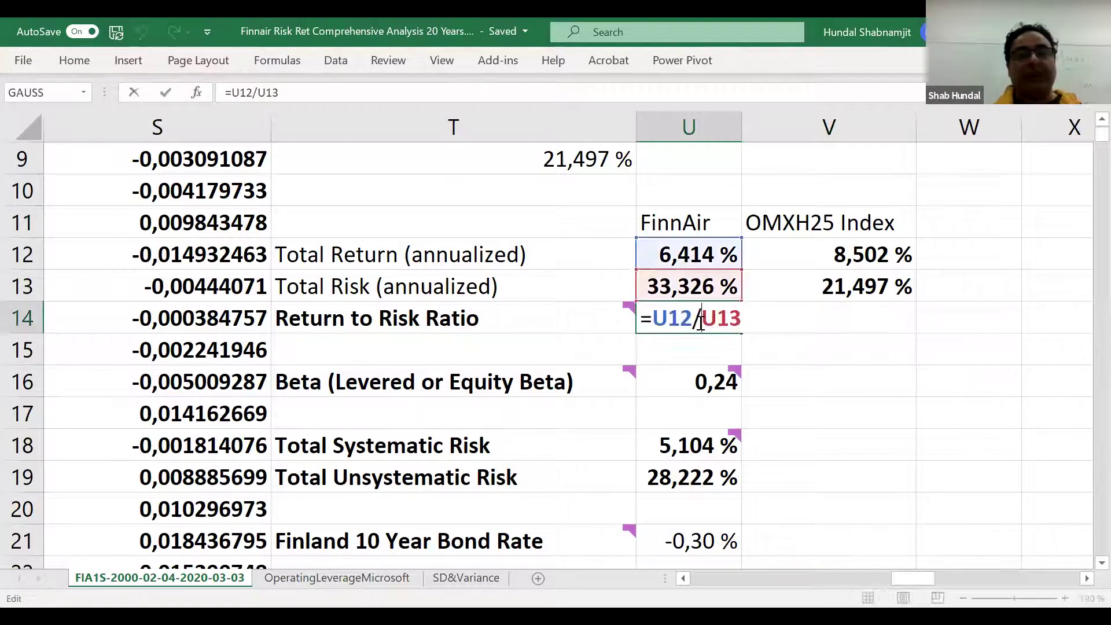
key("Return")
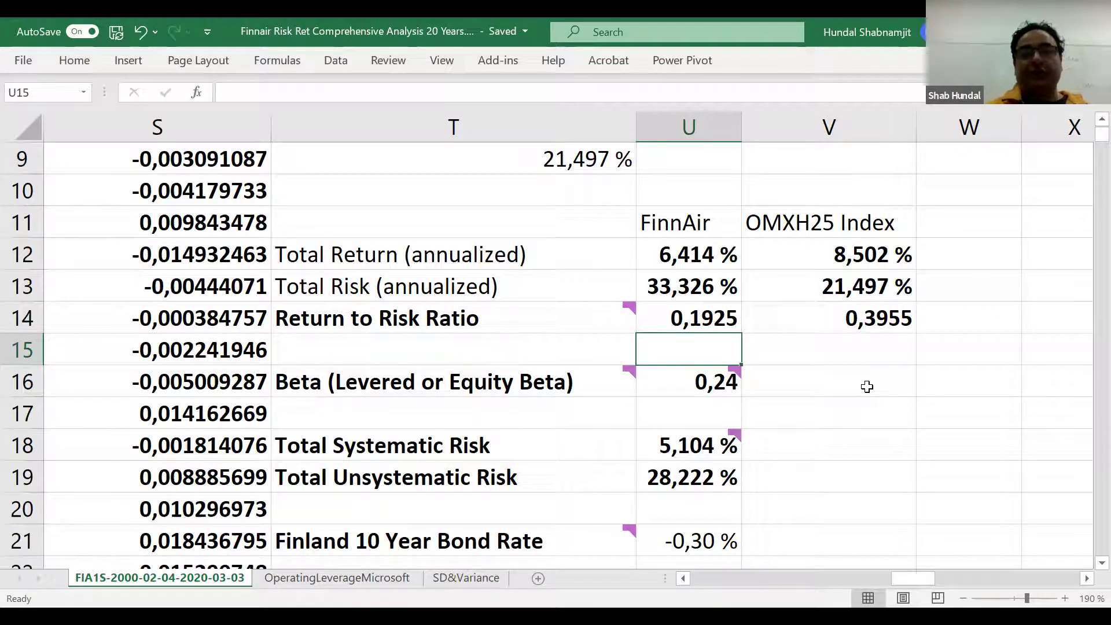
- Compare the annualized total returns in U12 and V12, matching them to the FinnAir and OMXH25 Index headings in row 11
left_click(700, 253)
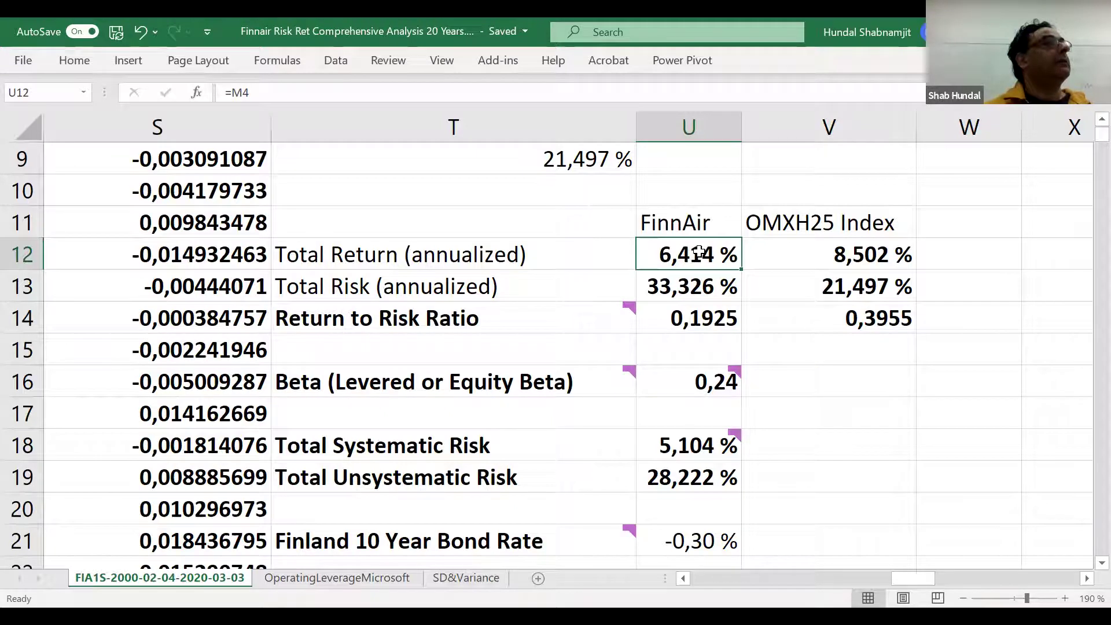
left_click(843, 260)
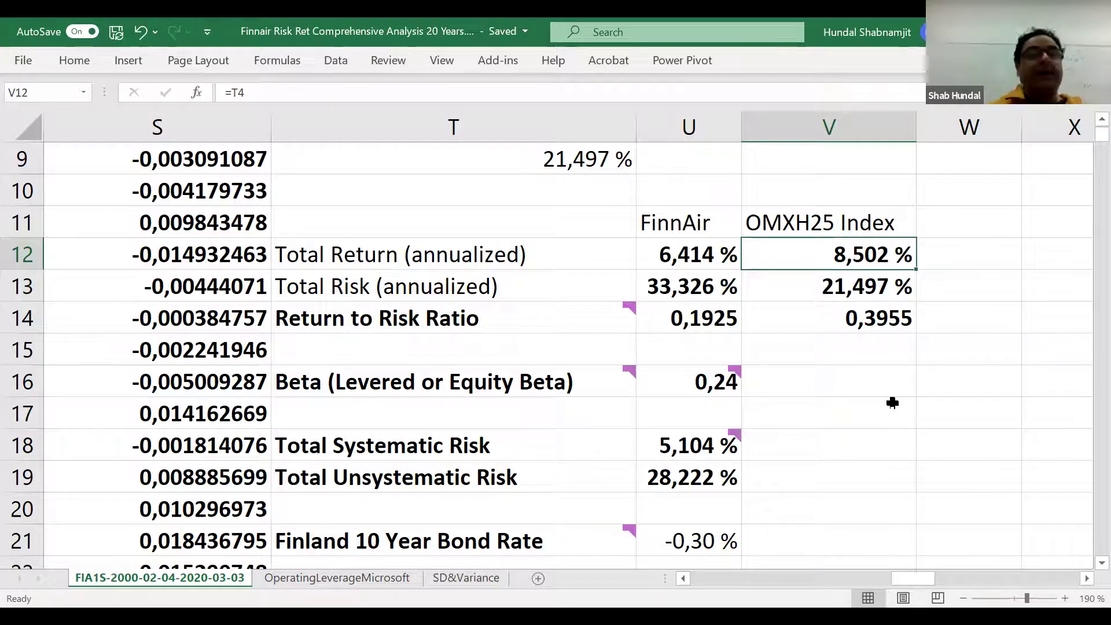
left_click(685, 220)
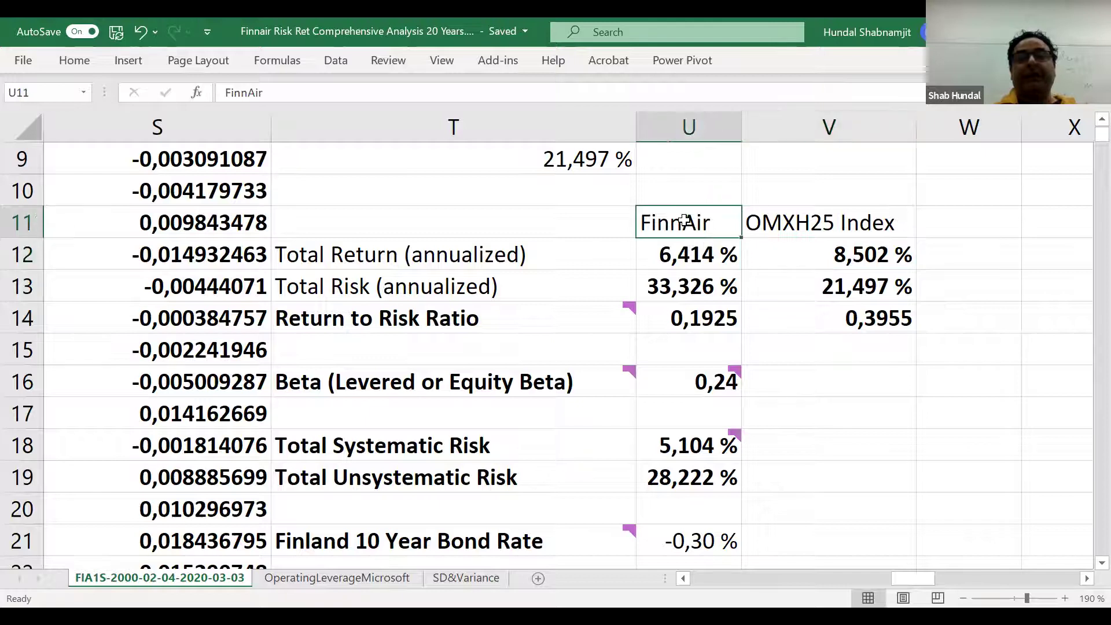
left_click(792, 216)
left_click(696, 205)
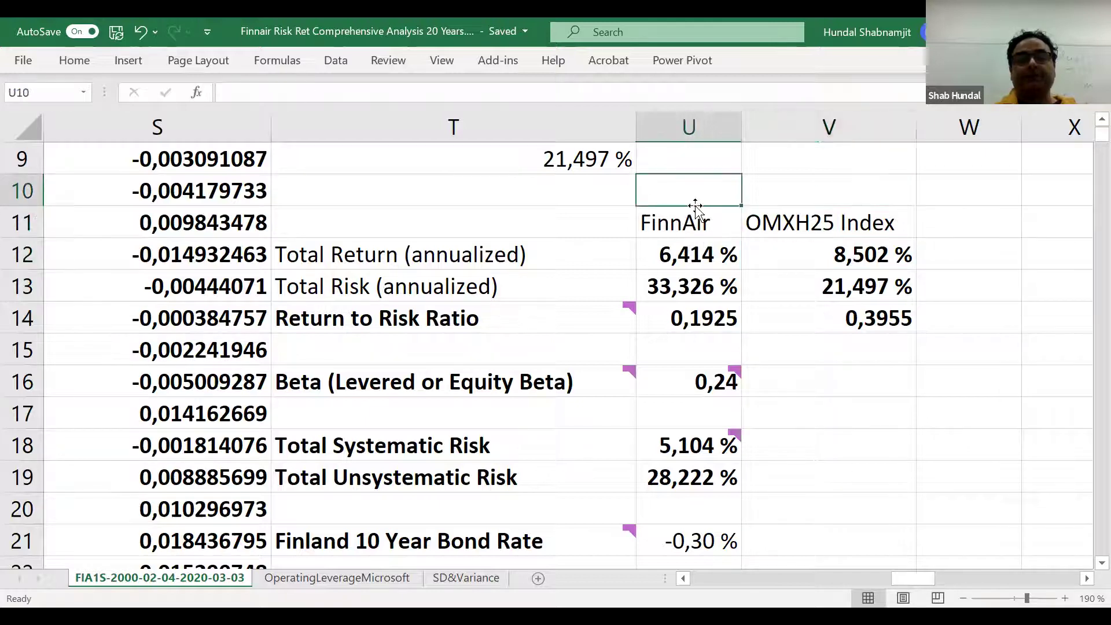
left_click(678, 225)
left_click(809, 221)
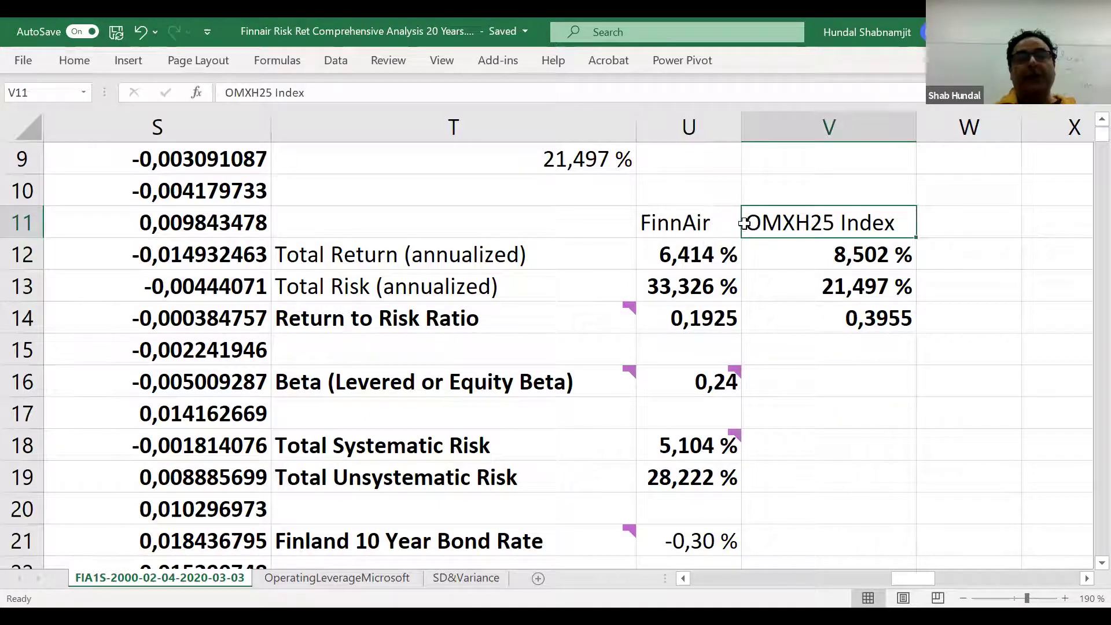
left_click(667, 225)
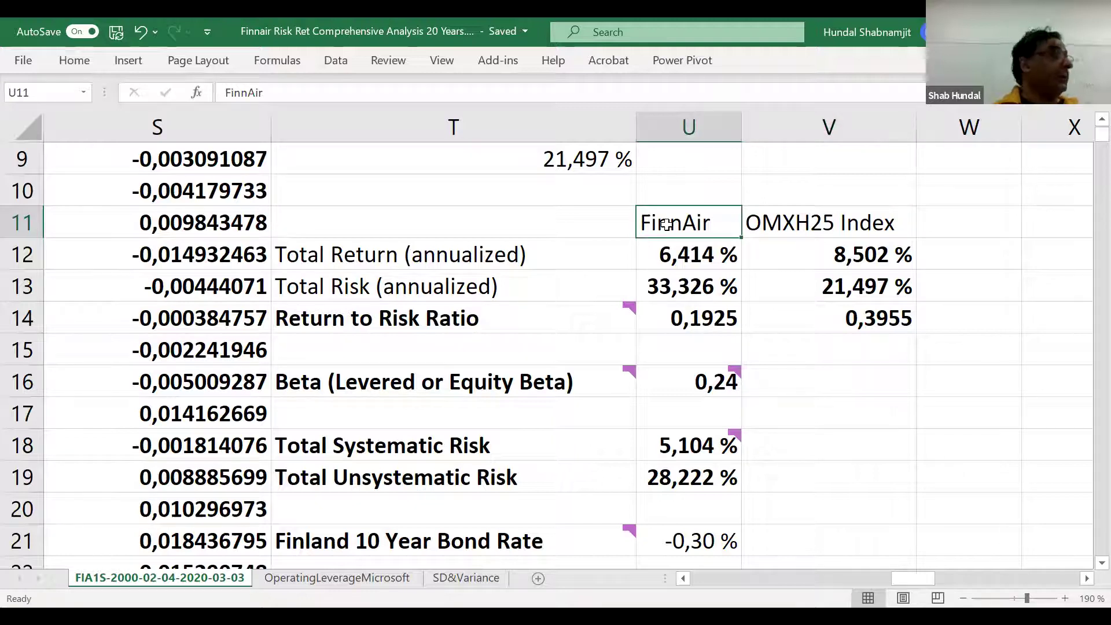
- Check Finnair's annualized total return in U12, and read the comment on the FinnAir Expected Return label in T23
left_click(672, 246)
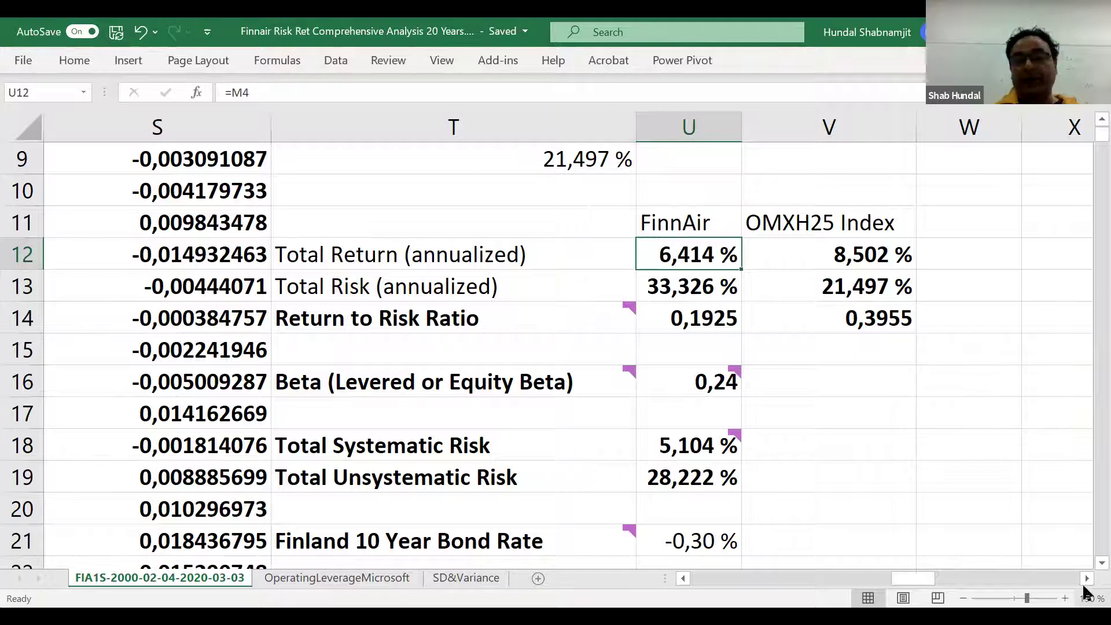
scroll(665, 405, "down", 3)
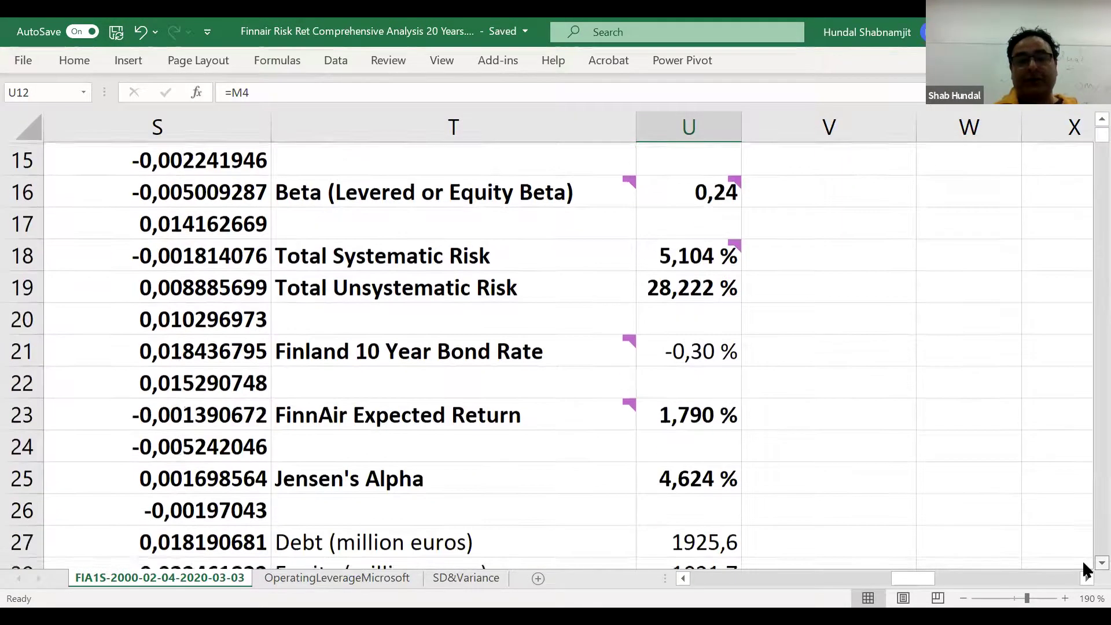
left_click(505, 383)
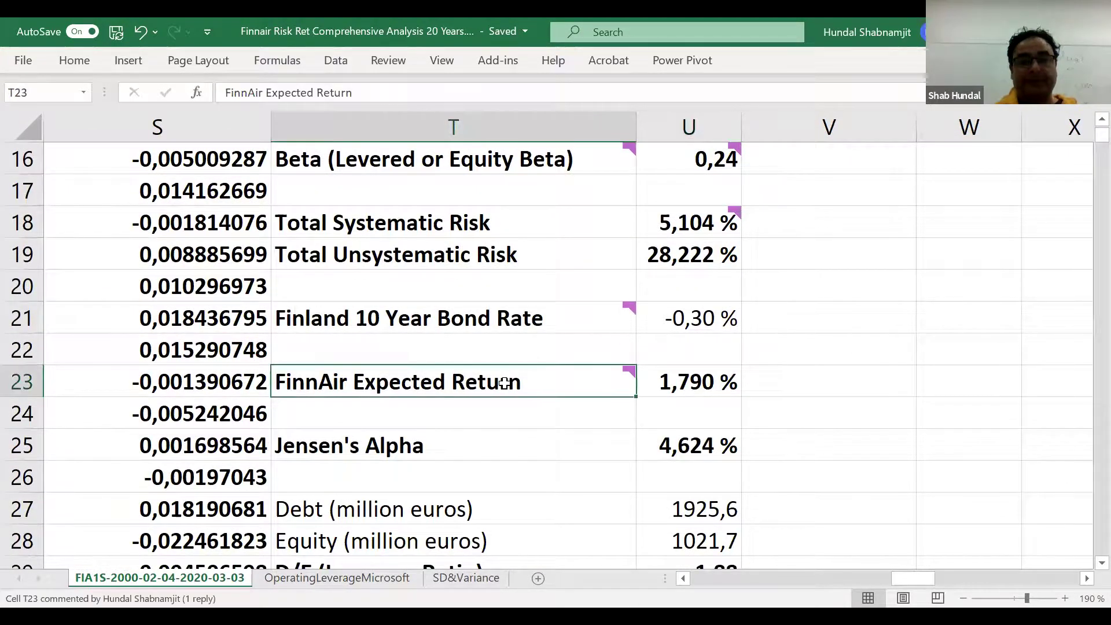
left_click(910, 343)
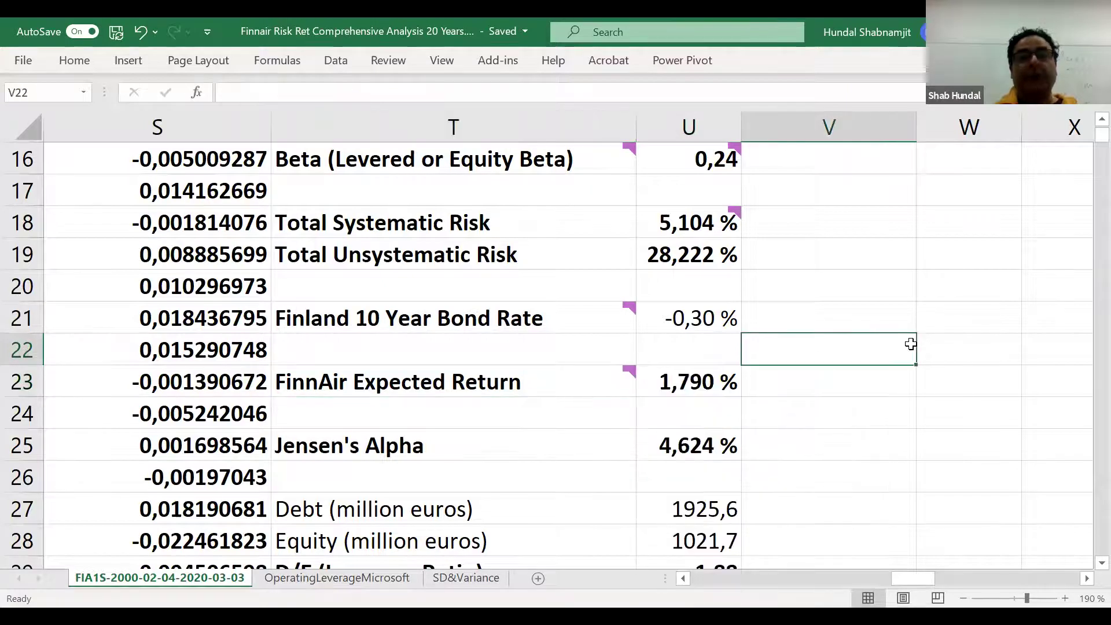
left_click(479, 387)
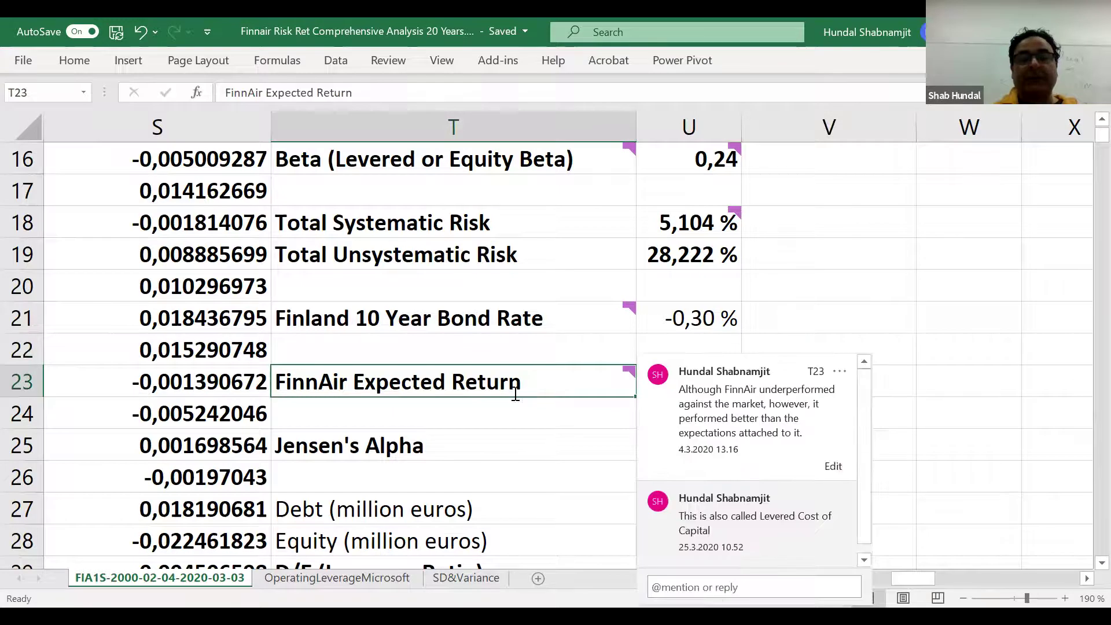
left_click(1022, 304)
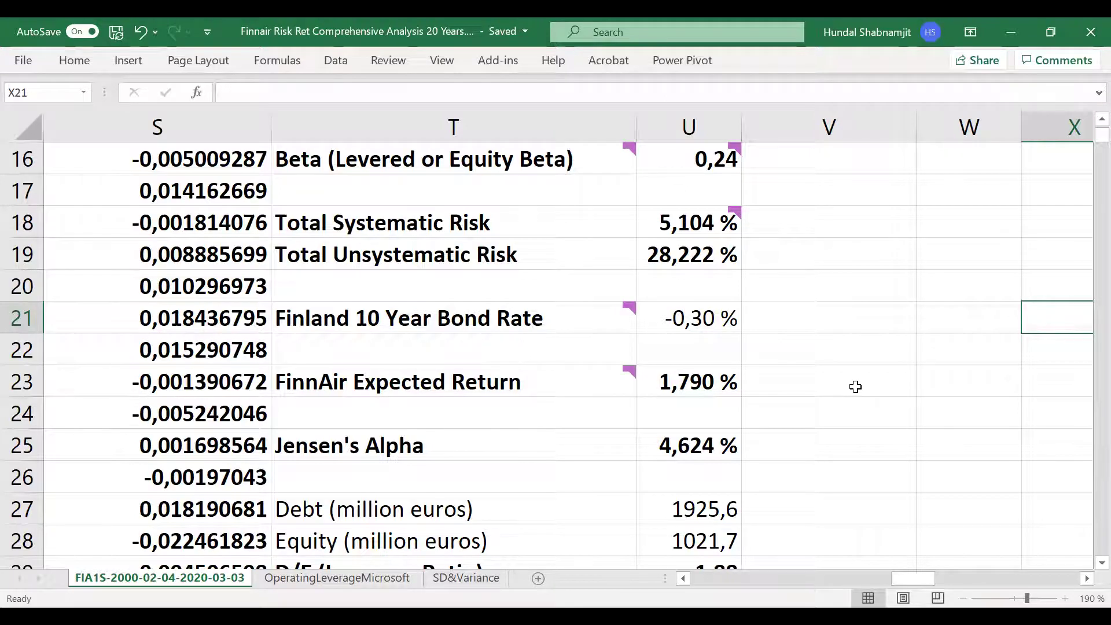
- Review the Finland 10 Year Bond Rate in row 21 and the OMXH25 Index annualized total return in V12
left_click(468, 316)
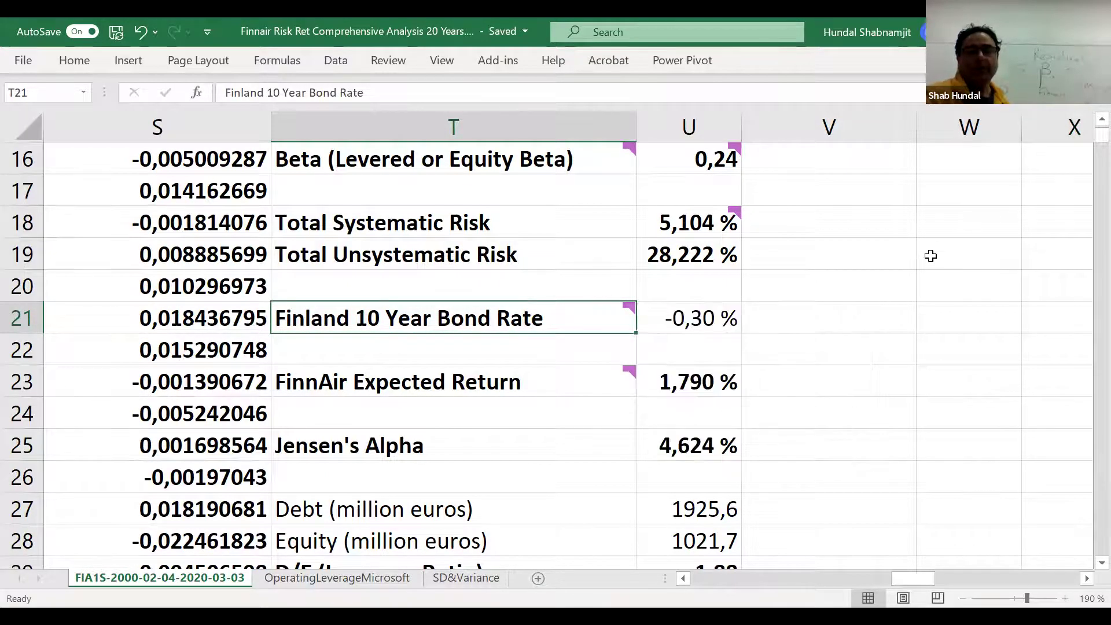
left_click(705, 317)
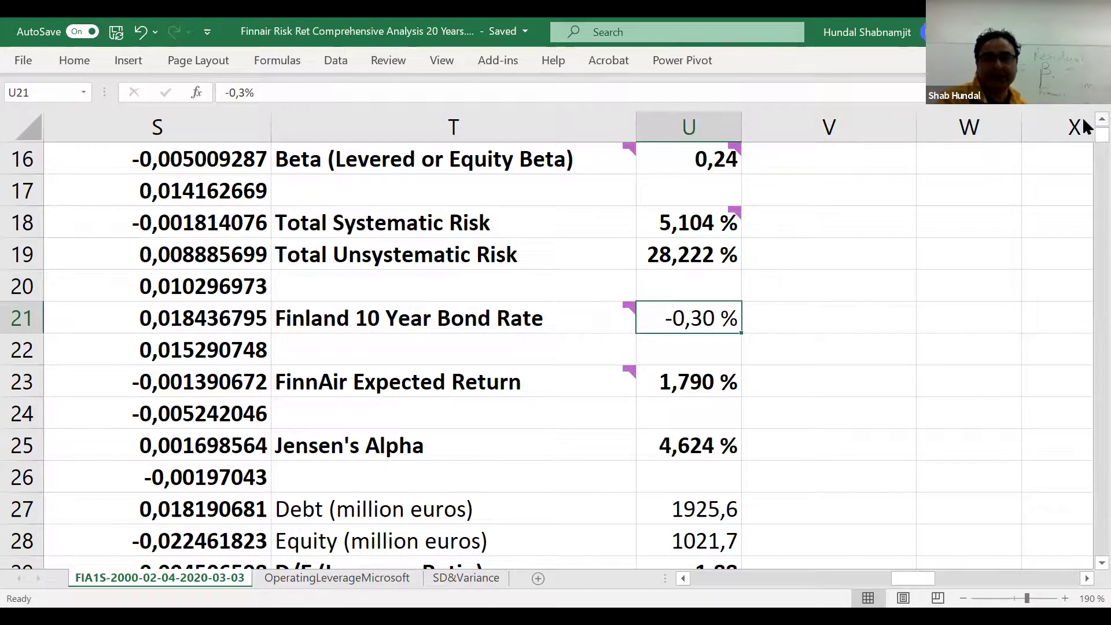
scroll(1086, 126, "up", 2)
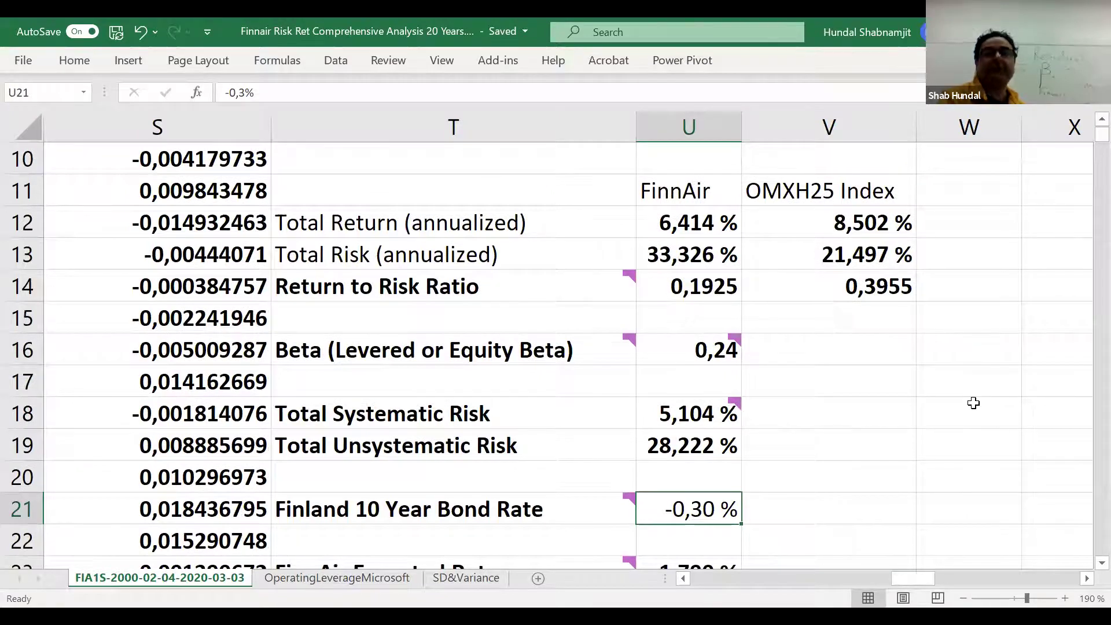
left_click(859, 225)
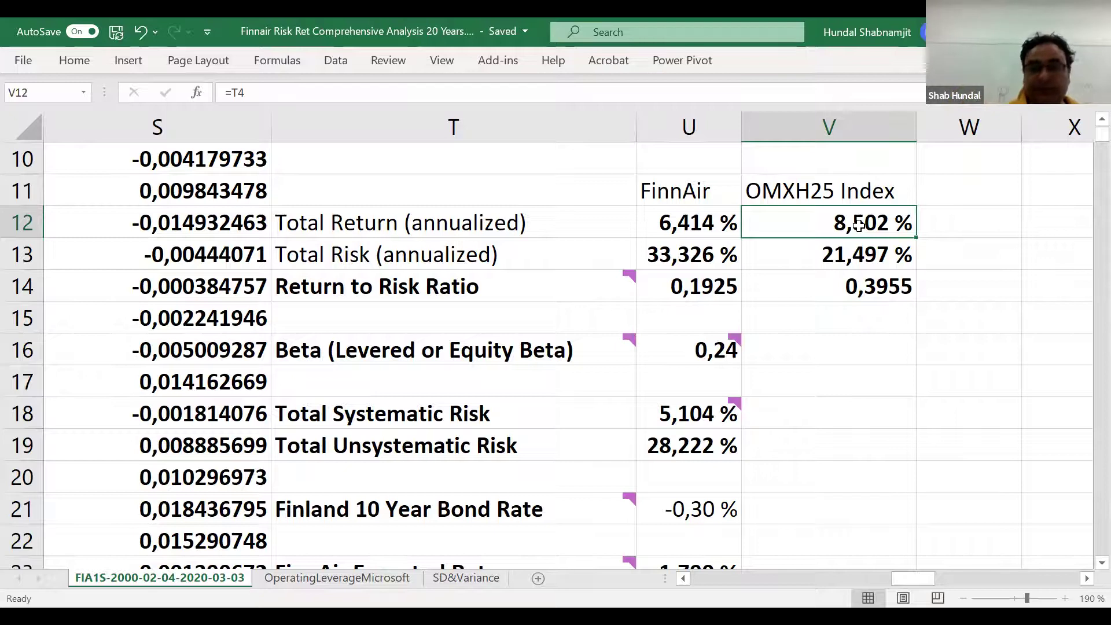
- Revisit the Finland 10 Year Bond Rate label in T21 and reread the comment on FinnAir Expected Return in T23
scroll(1085, 565, "down", 3)
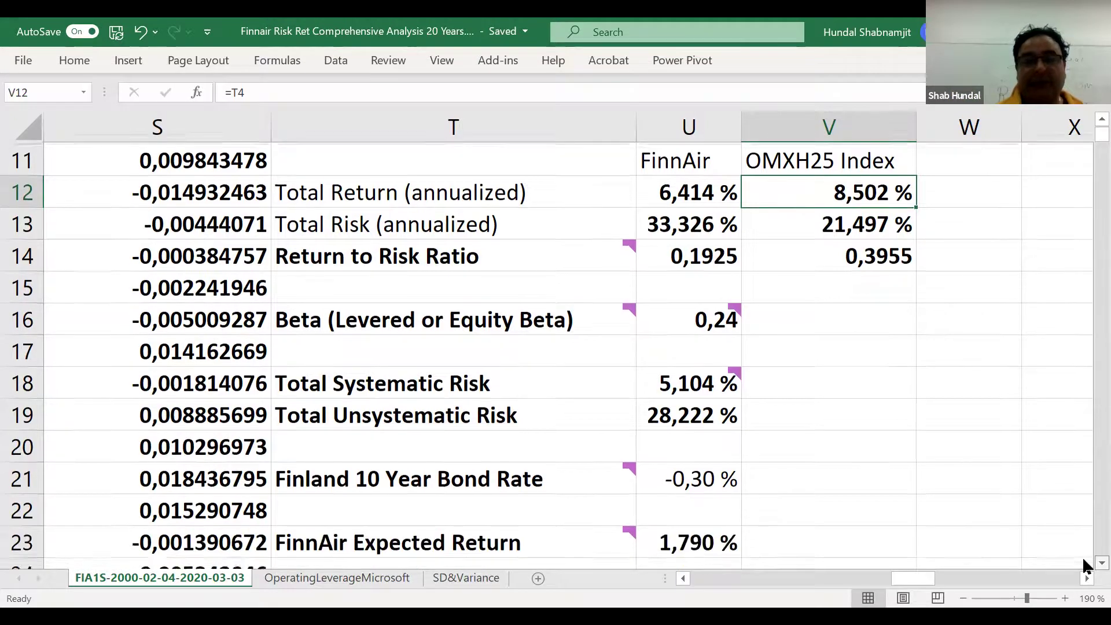
scroll(1085, 564, "down", 1)
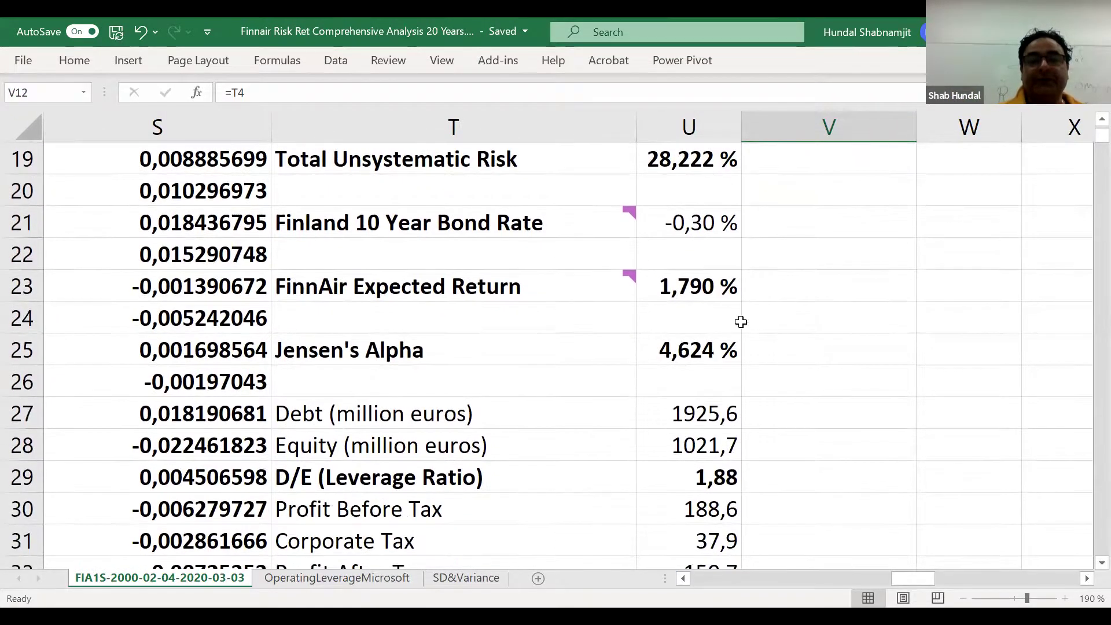
mouse_move(622, 281)
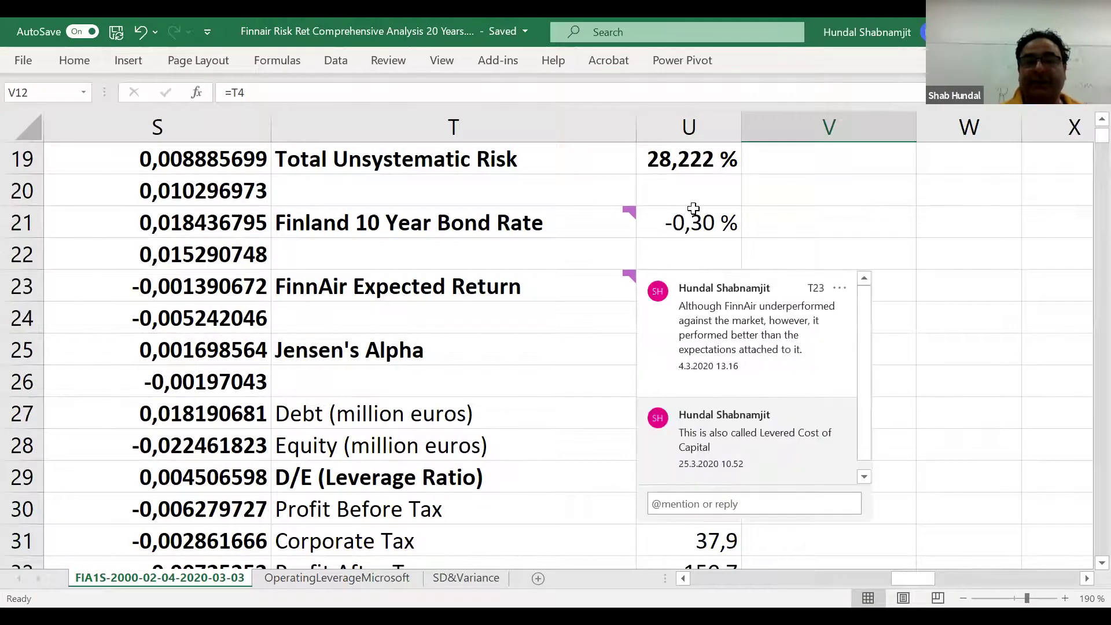
left_click(693, 211)
left_click(612, 222)
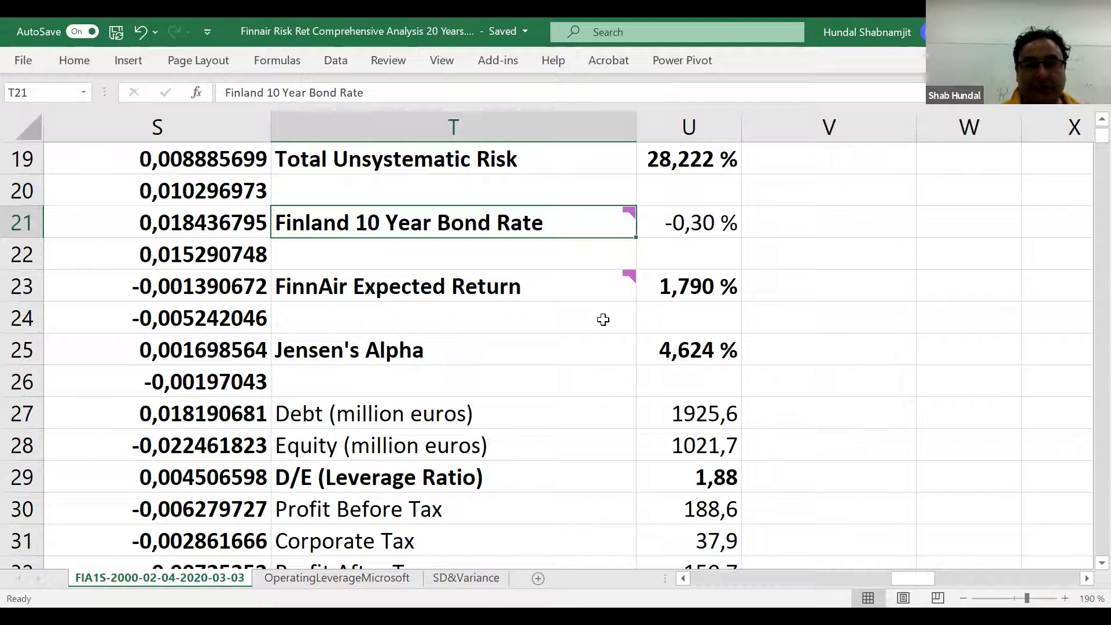
left_click(587, 288)
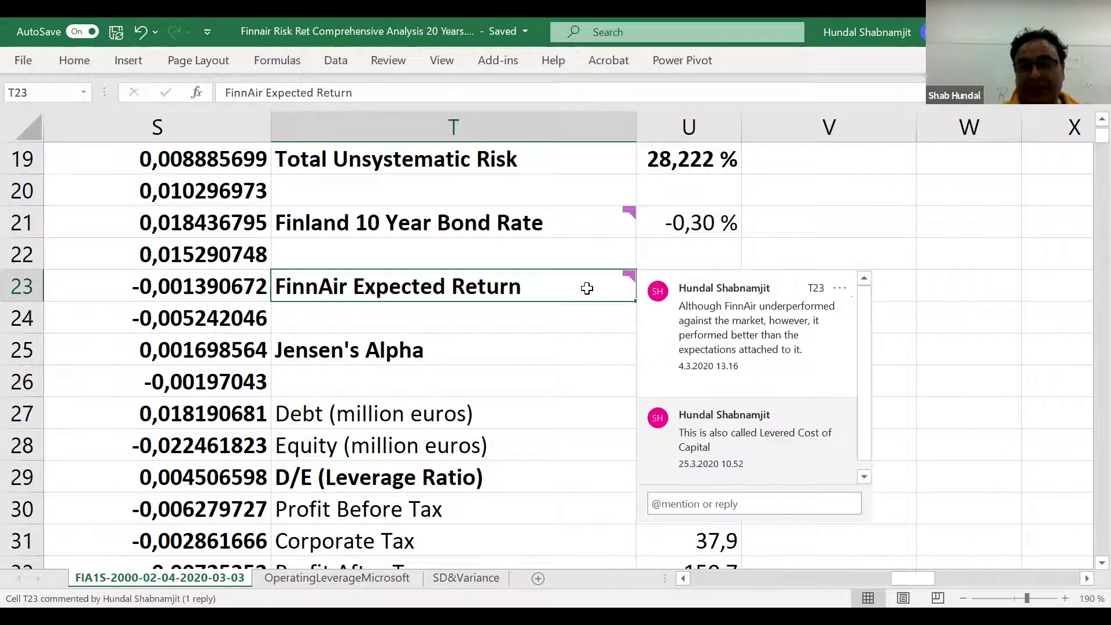
left_click(996, 324)
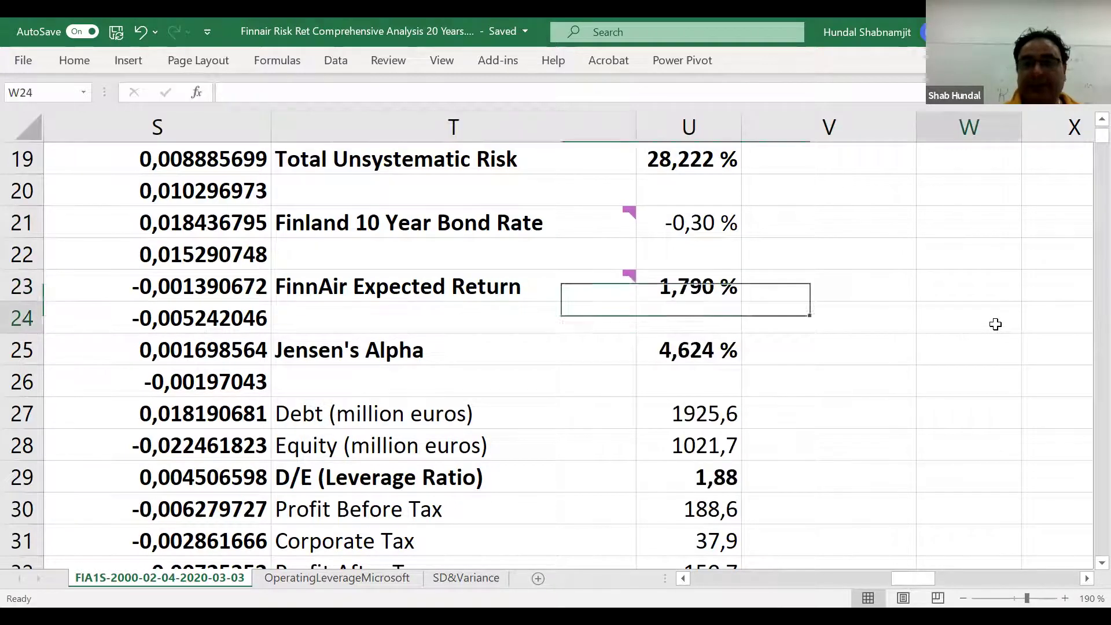
- Inspect the FinnAir Expected Return formula in U23 and its referenced cells, leaving the formula as it is
double_click(719, 288)
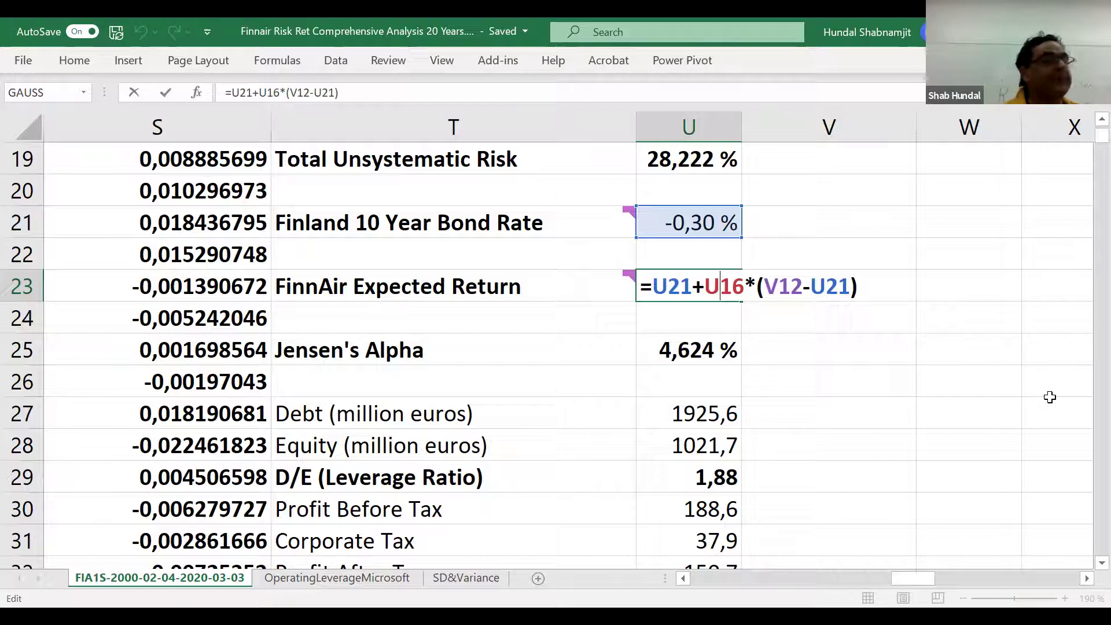
key("Return")
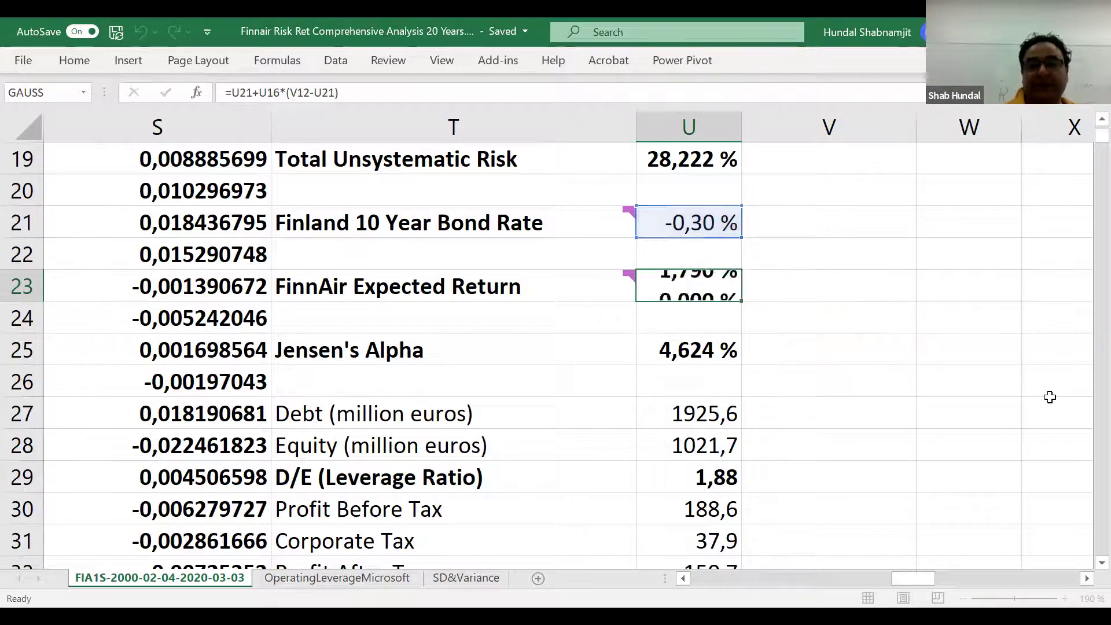
left_click(711, 290)
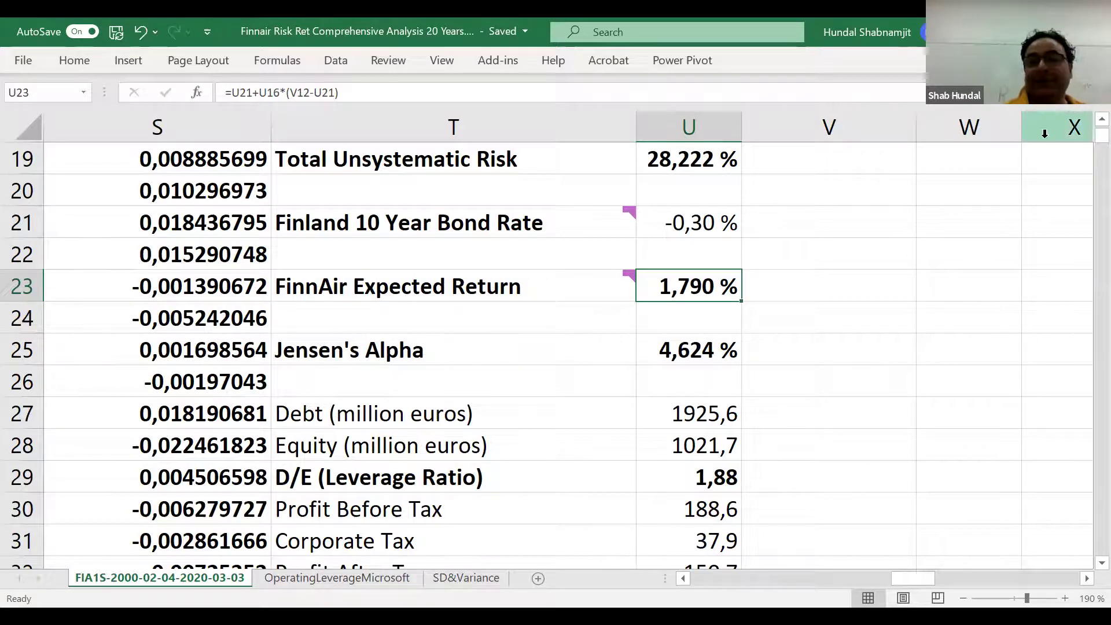
- Compare the Return to Risk Ratios in U14 and V14, and recheck Finnair's annualized total return in U12
scroll(1083, 117, "up", 2)
scroll(1083, 117, "up", 2)
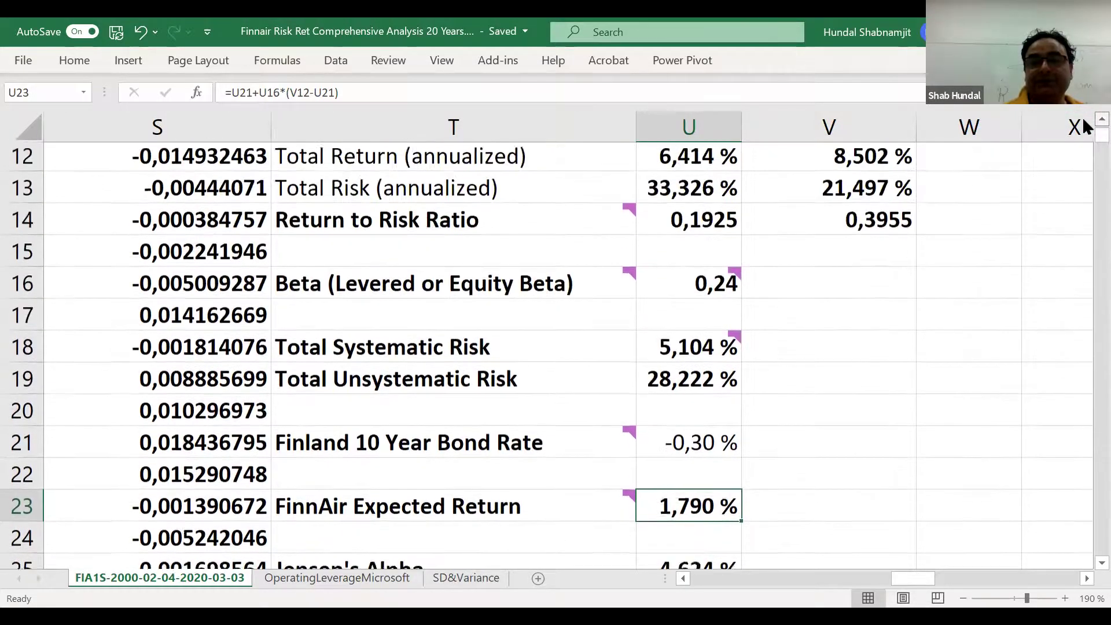
left_click(703, 220)
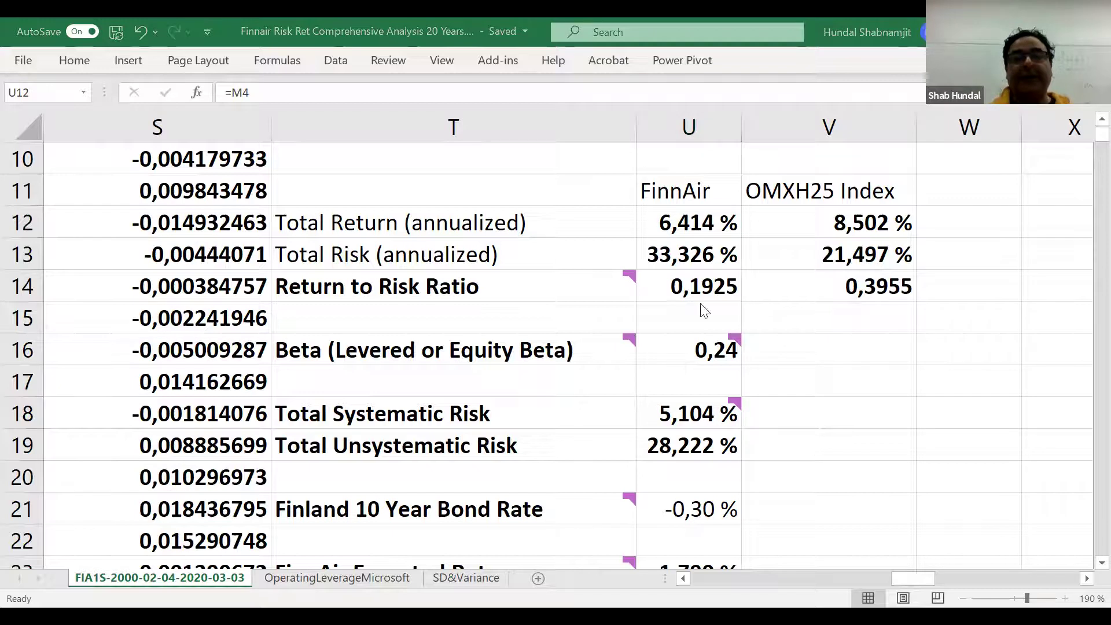
left_click(710, 286)
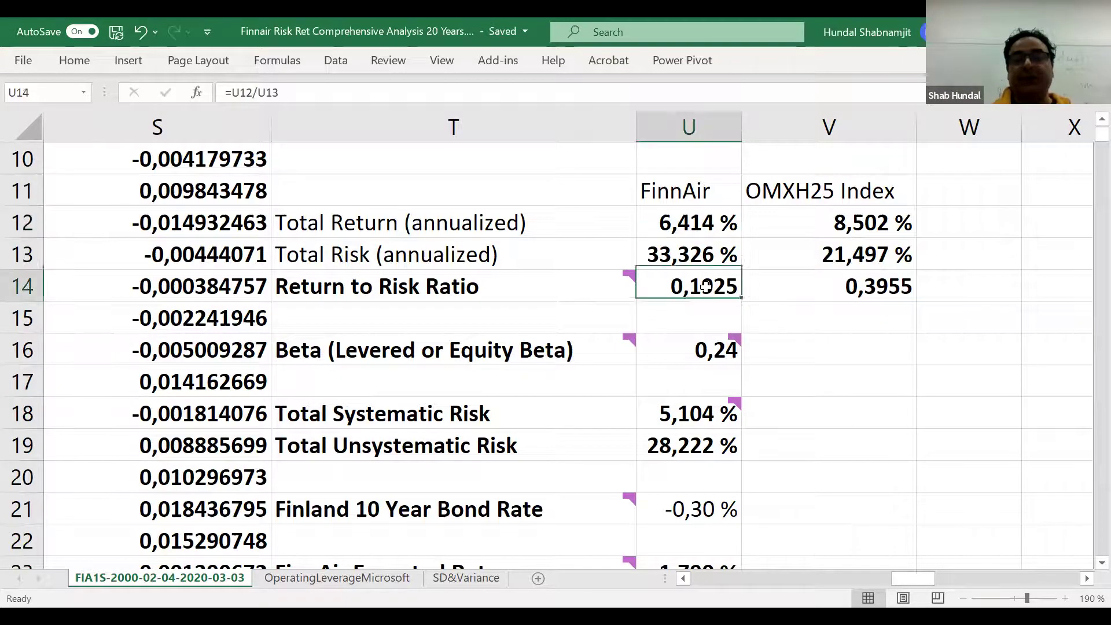
left_click(818, 283)
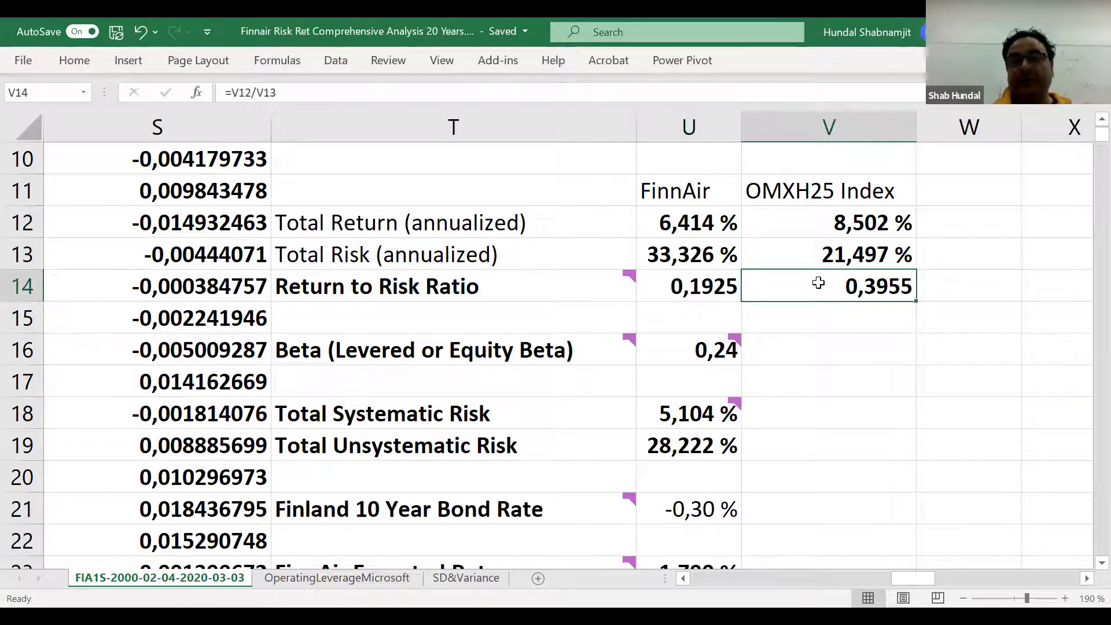
left_click(690, 217)
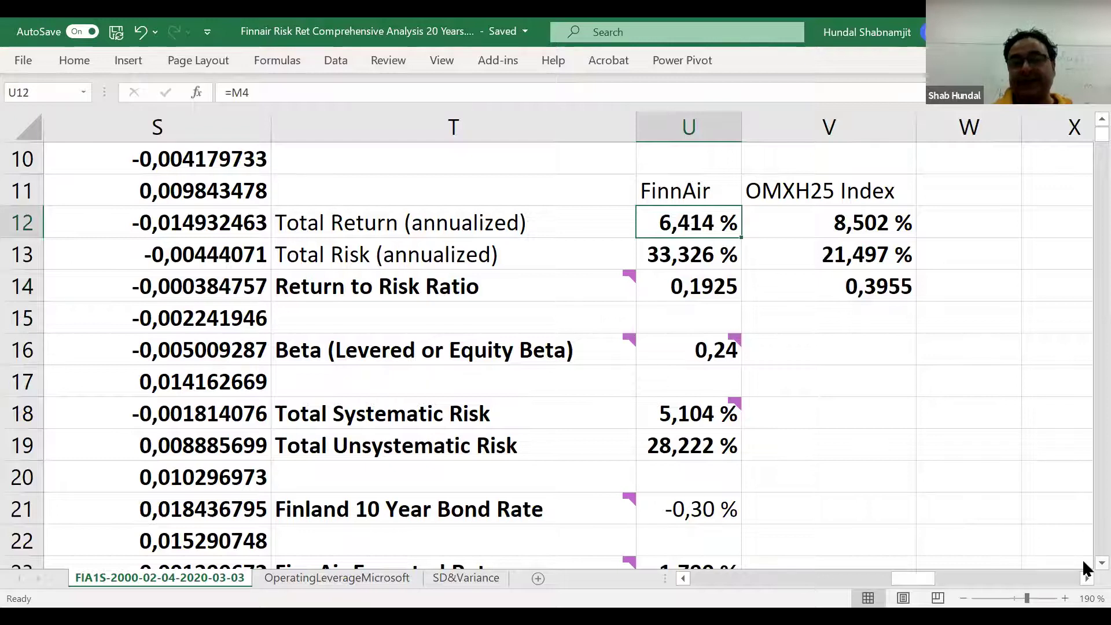
- Return to the expected return in U23 and trace its formula =U21+U16*(V12-U21) again without editing it
scroll(1085, 565, "down", 1)
scroll(1085, 567, "down", 3)
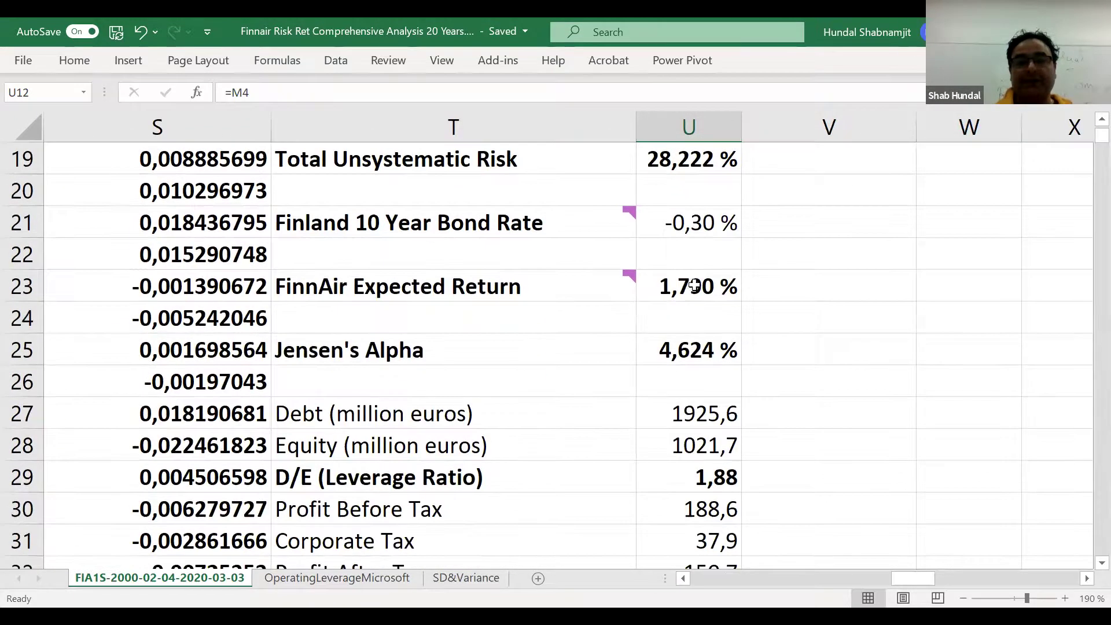
left_click(693, 283)
double_click(694, 284)
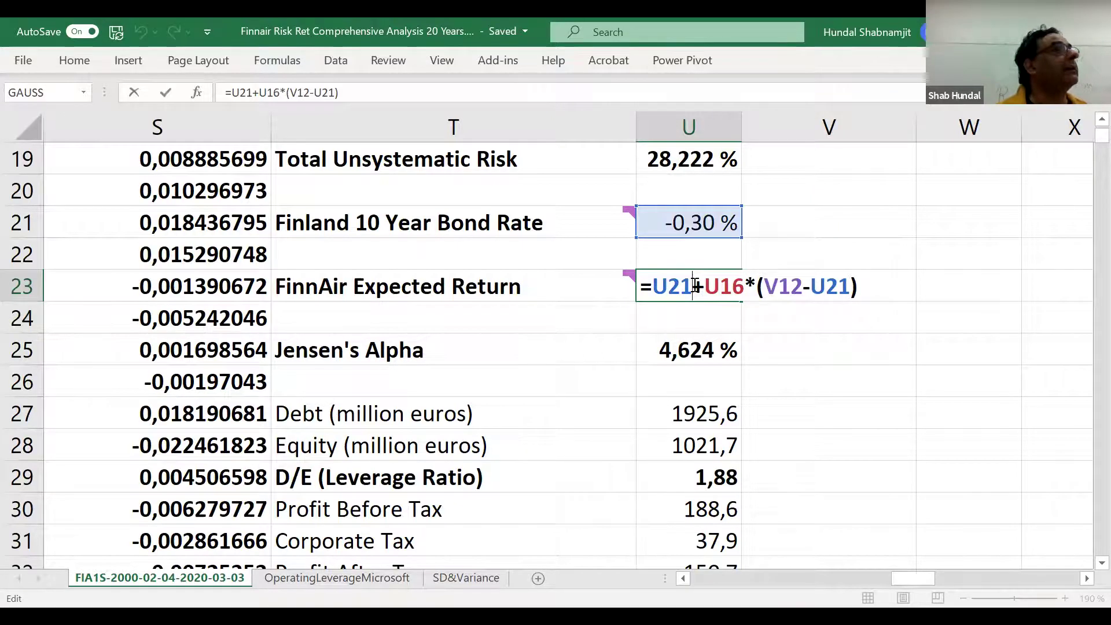
key("Return")
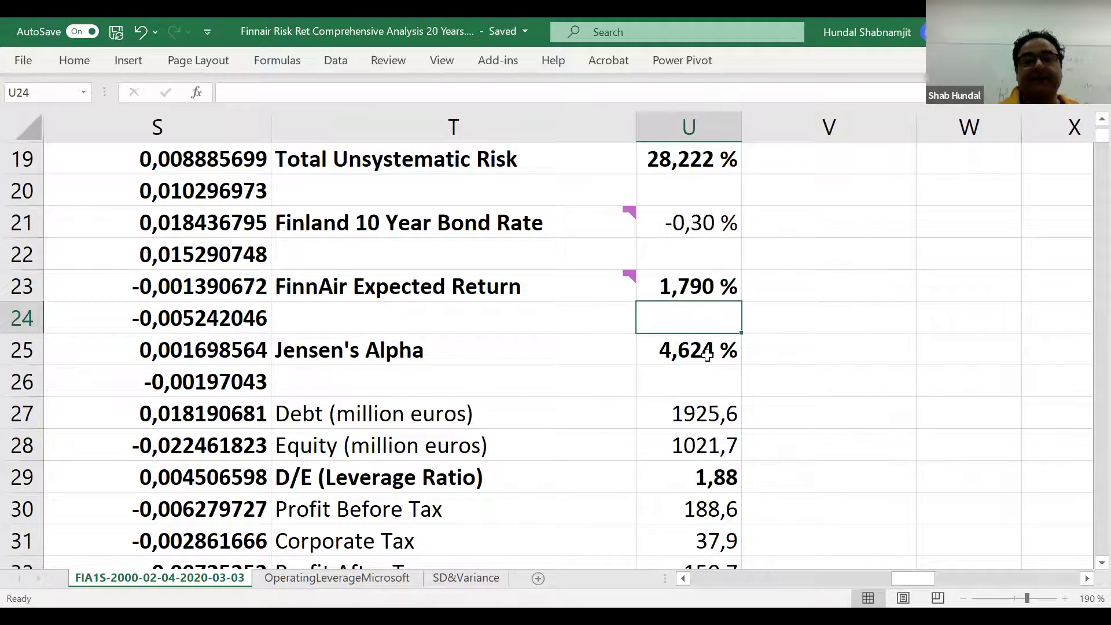
- Inspect the Jensen's Alpha formula in U25, and match the result to its label in T25
double_click(689, 351)
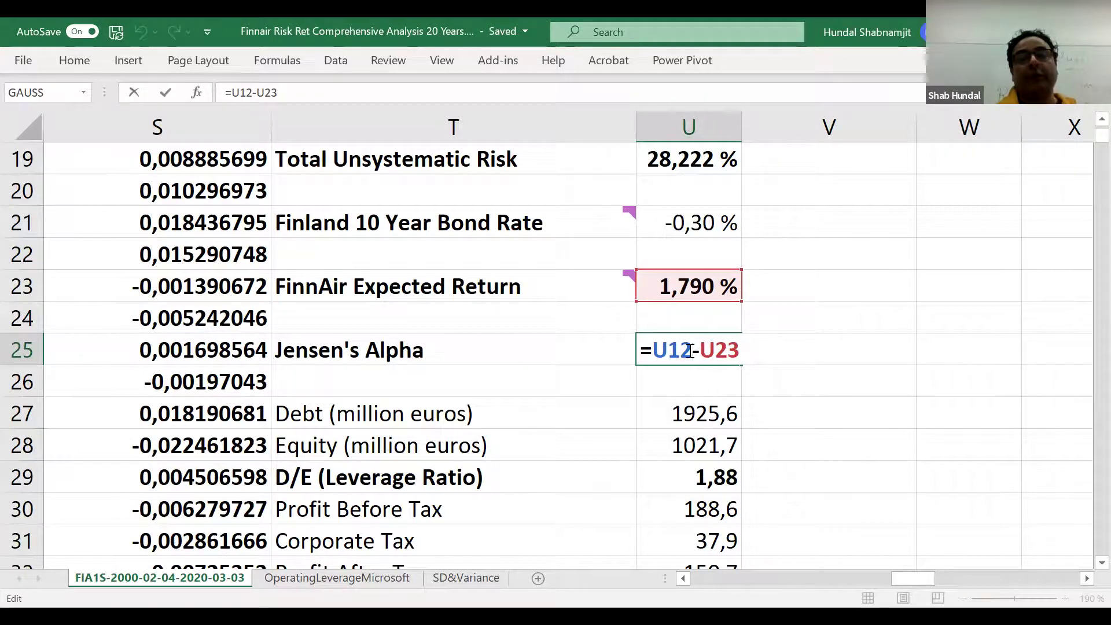
key("Return")
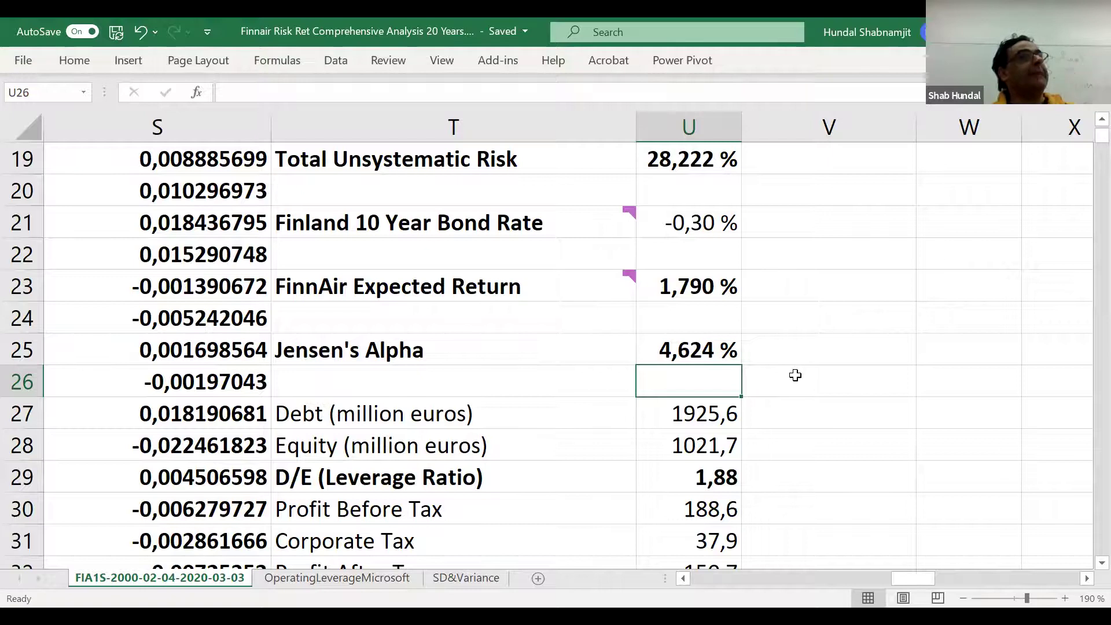
left_click(366, 350)
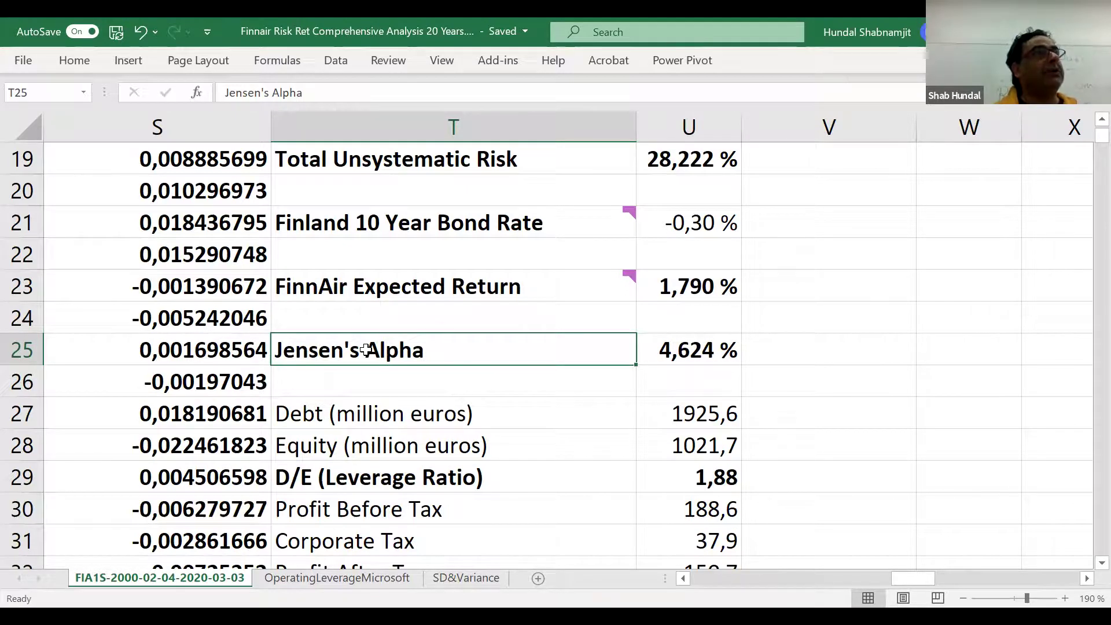
left_click(667, 352)
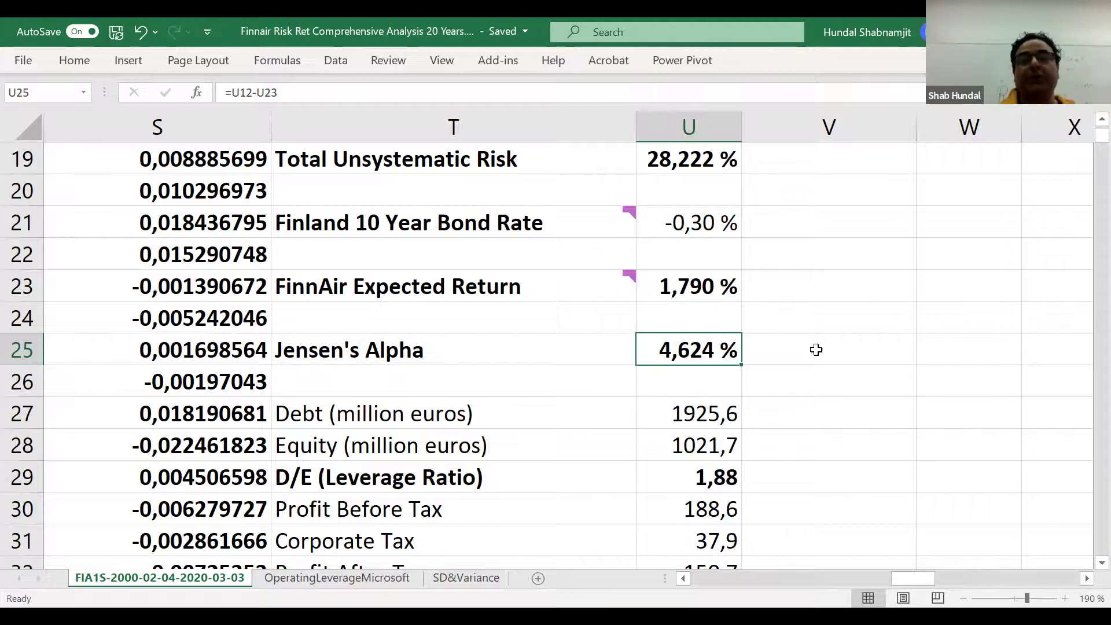
- Review Finnair's Jensen's Alpha result in U25 alongside the neighbouring cell V25 and the label in T25
left_click(766, 347)
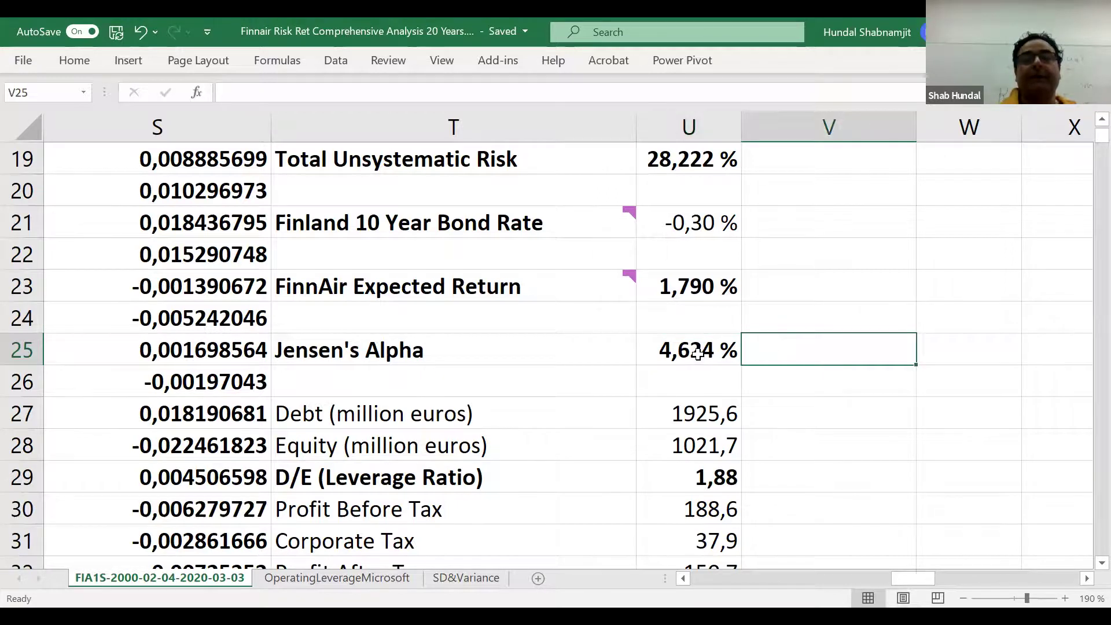
left_click(698, 354)
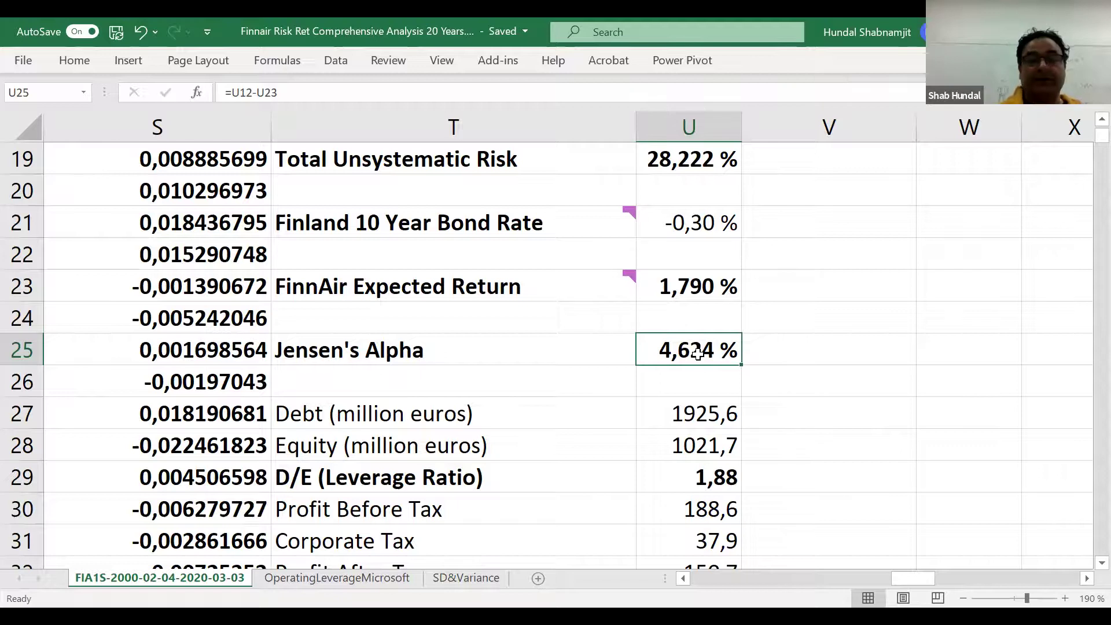
left_click(806, 347)
left_click(703, 348)
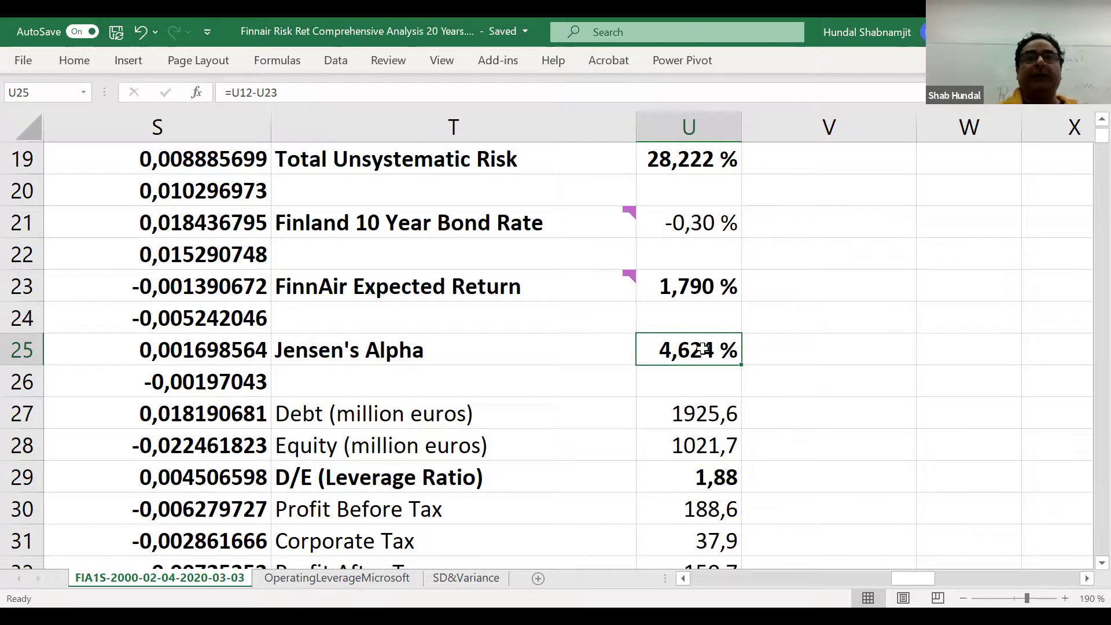
left_click(482, 364)
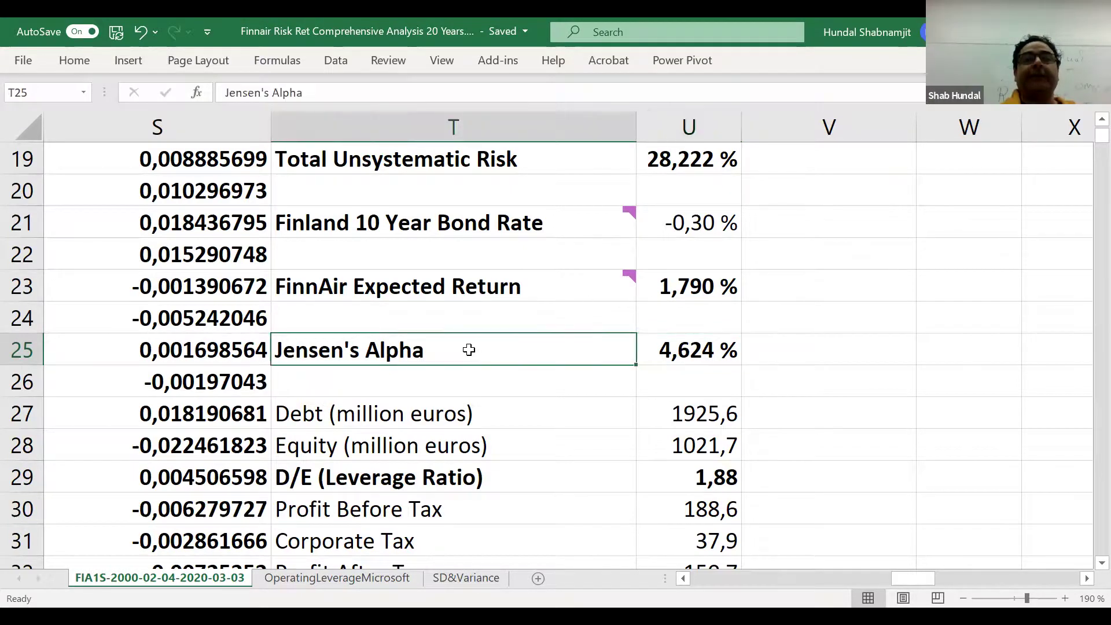
- Recheck the cells referenced by the Jensen's Alpha formula =U12-U23 in U25, keeping the formula as it is
double_click(680, 356)
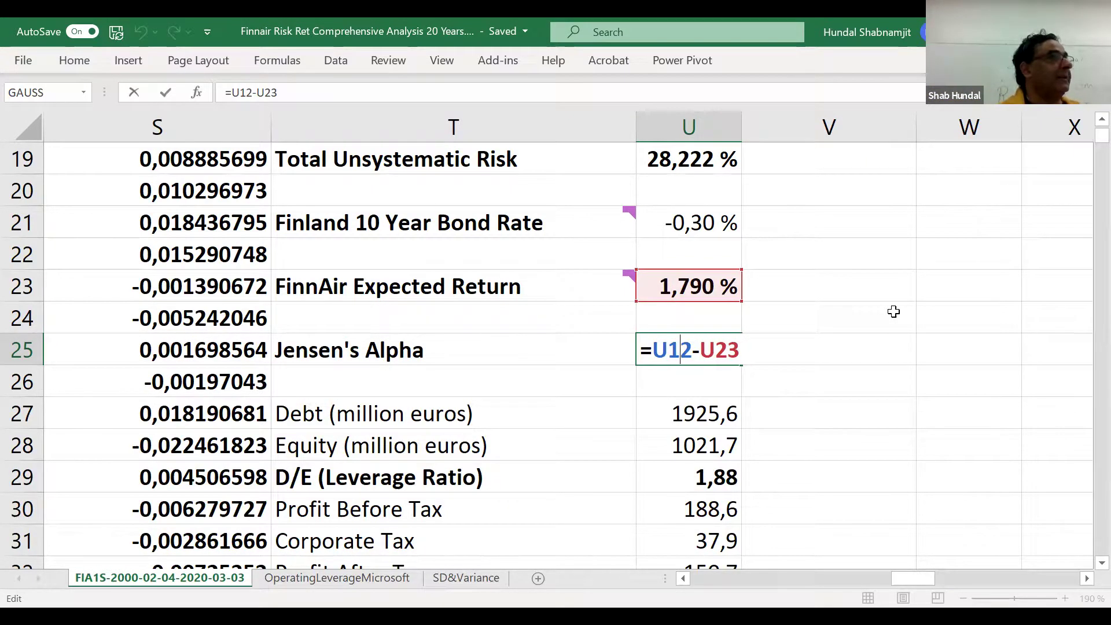
key("Return")
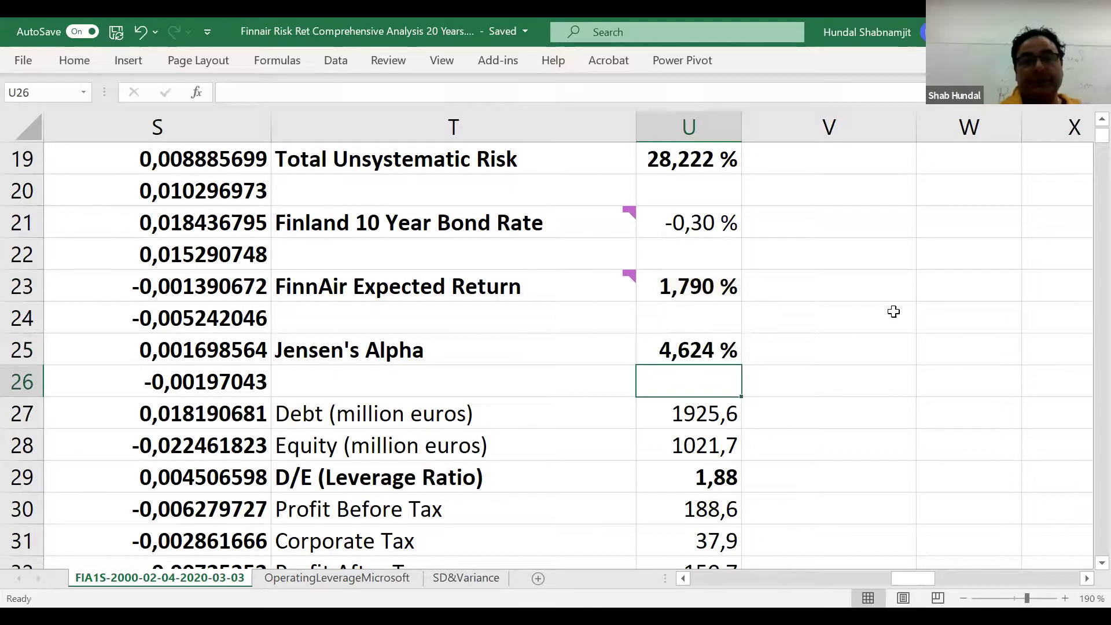
left_click(698, 350)
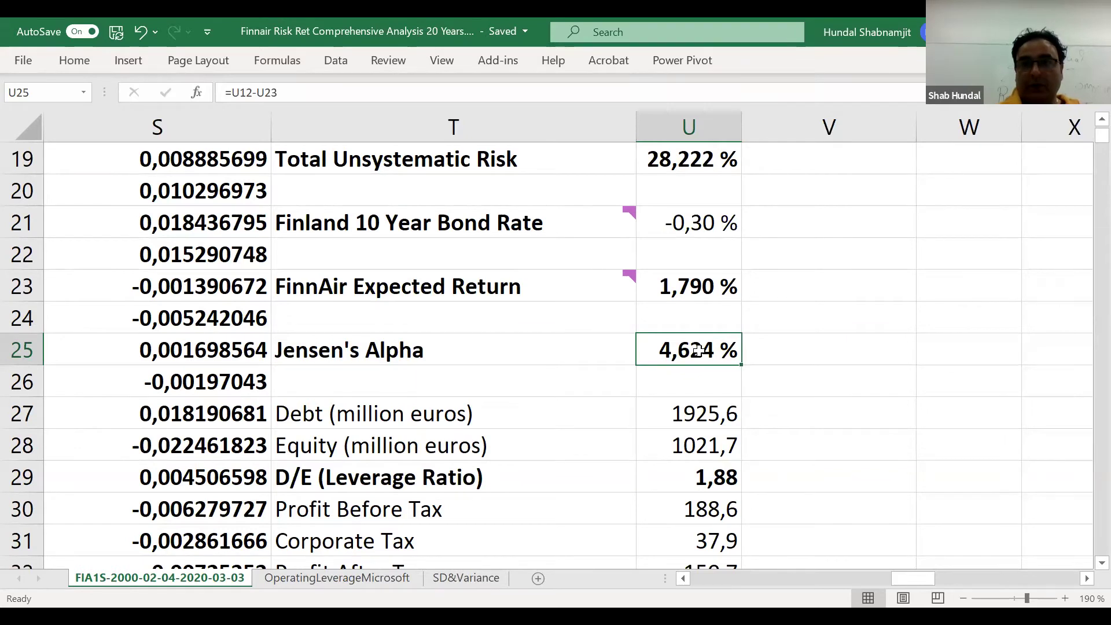
left_click(770, 165)
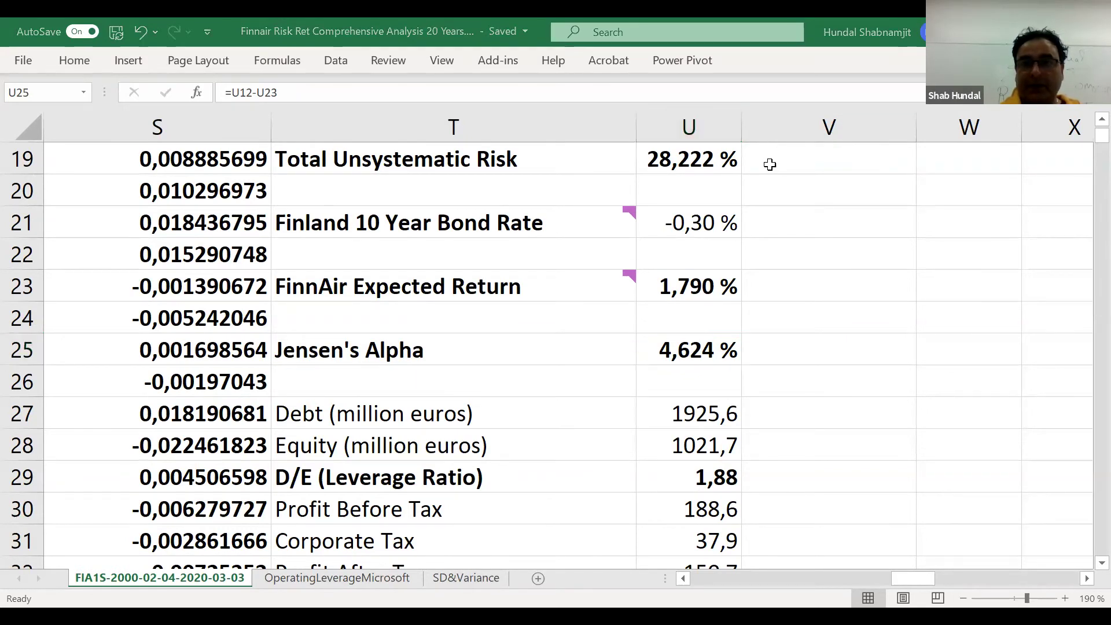